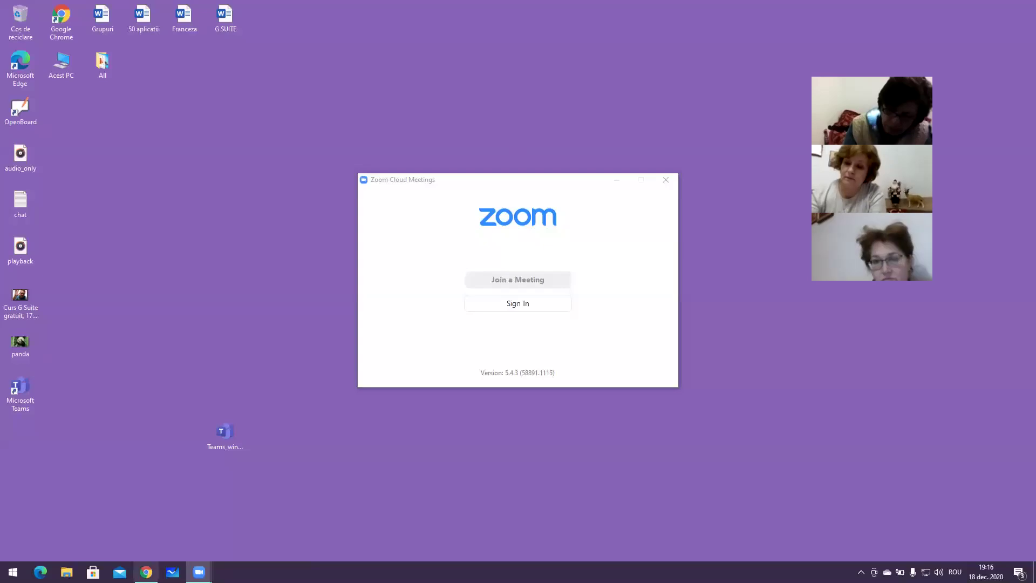
Open zoom.us in a new browser tab and go to the account's Meetings list
key("alt+Tab")
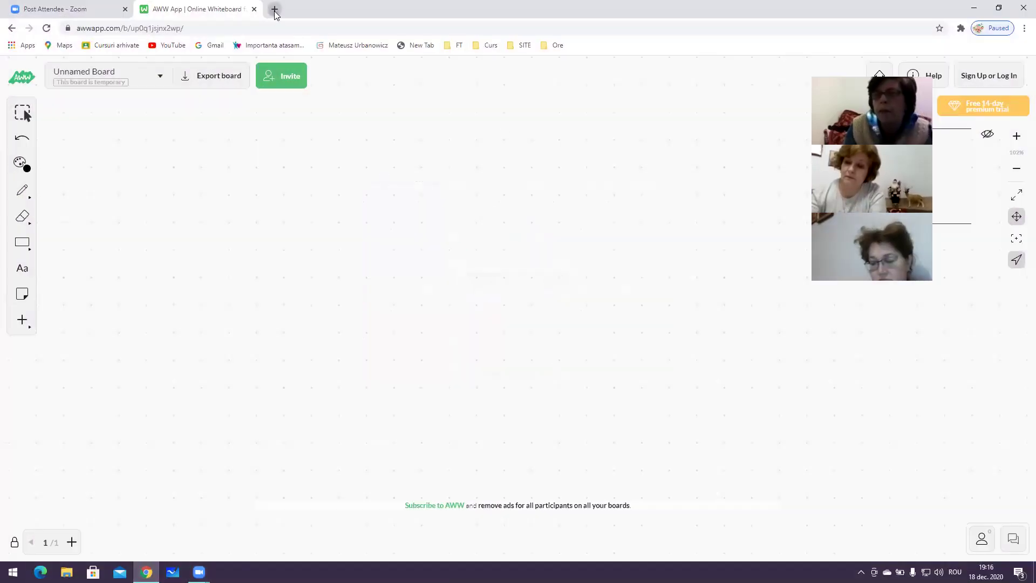
left_click(274, 9)
left_click(268, 28)
type("zoo")
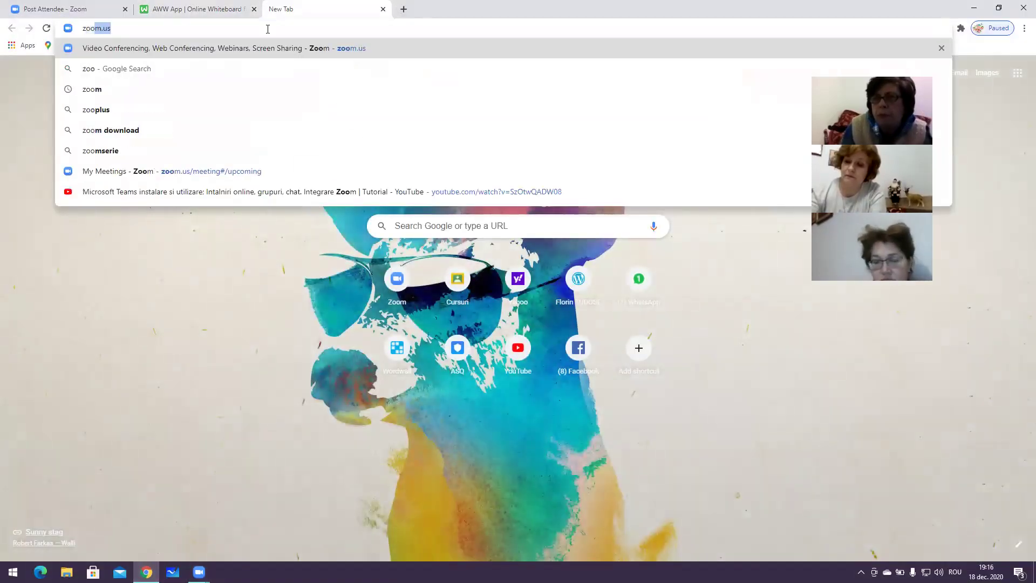
key("Return")
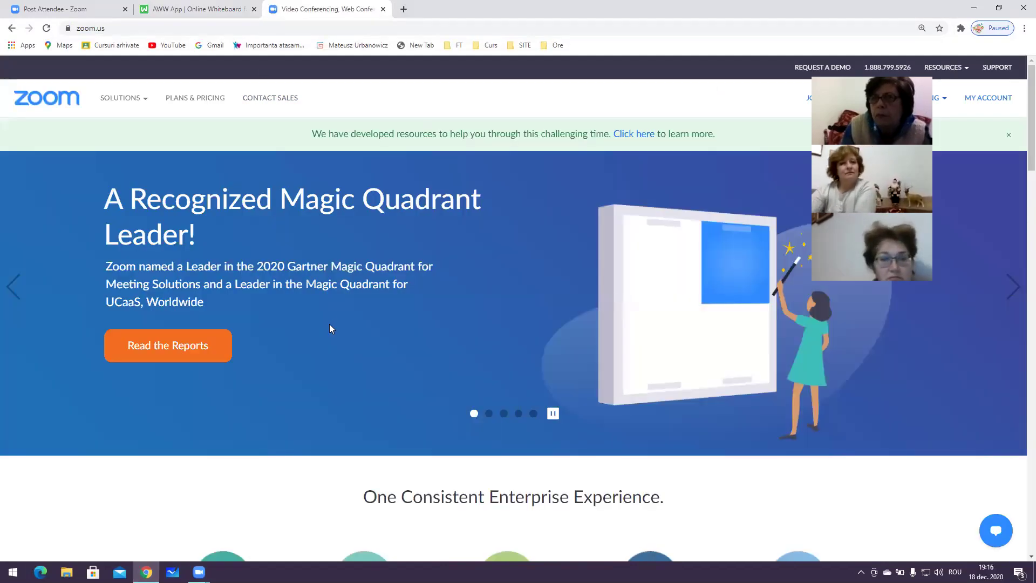
left_click(1002, 103)
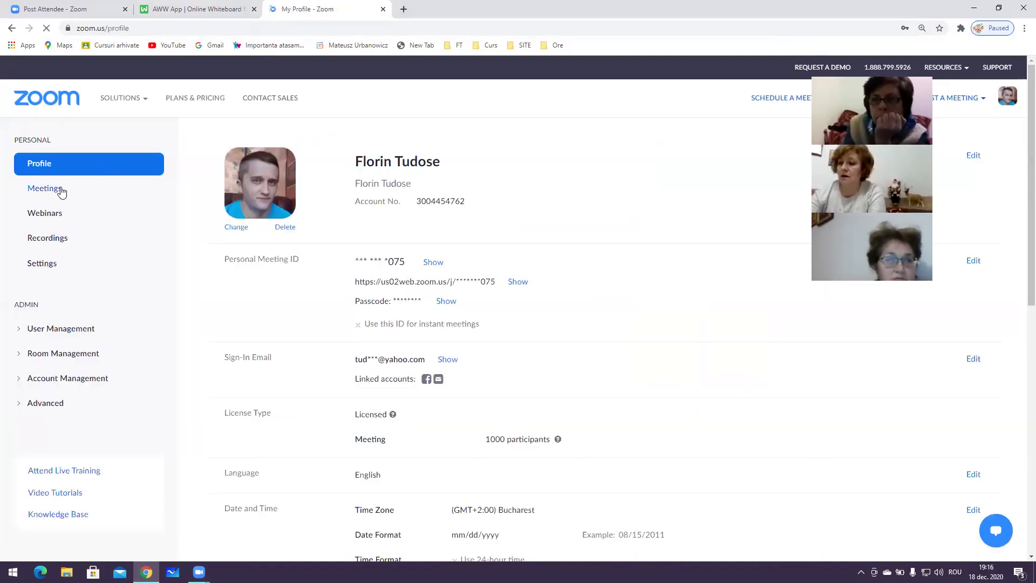
left_click(111, 201)
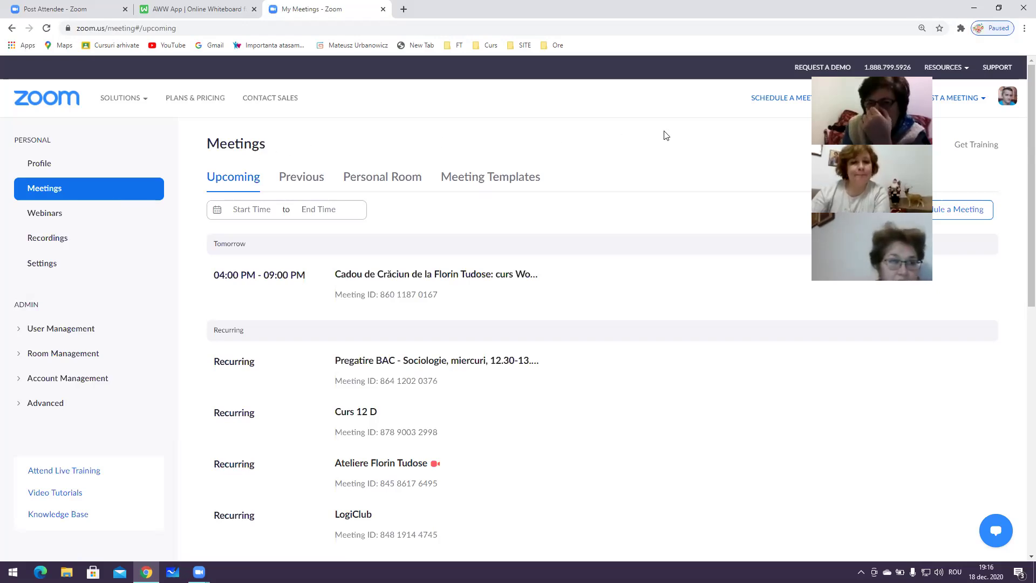
Start a new meeting titled 'Curs clasa a II-a' and zoom the page to 150%
left_click(761, 98)
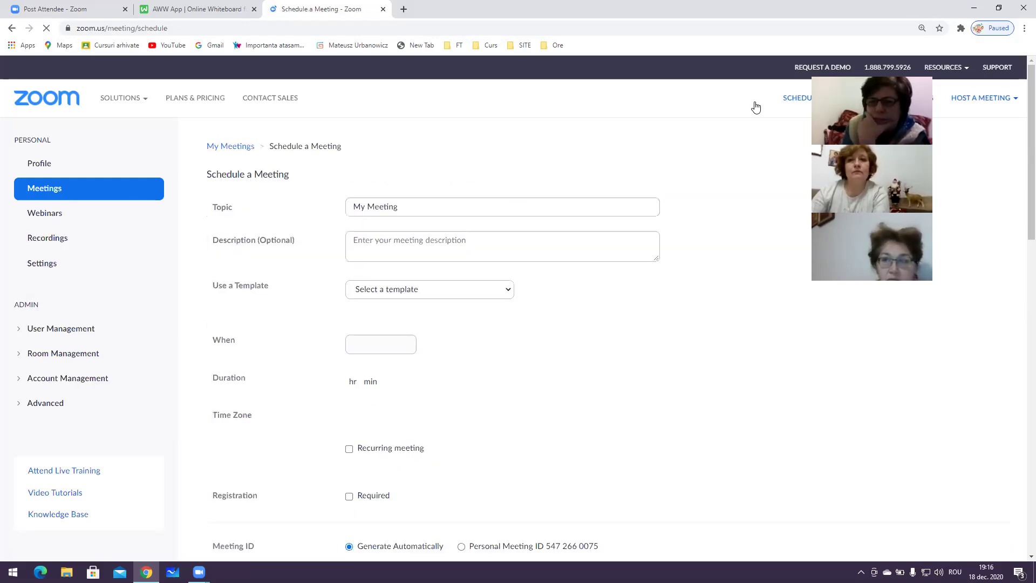
left_click(408, 208)
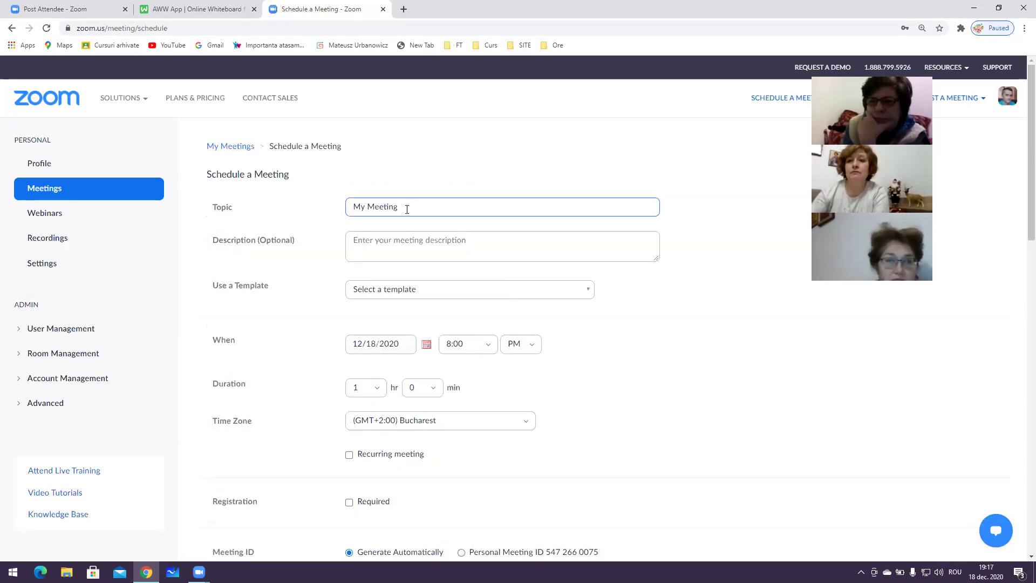
key("BackSpace")
key("BackSpace")
key("BackSpace")
key("BackSpace")
key("BackSpace")
key("BackSpace")
key("BackSpace")
key("BackSpace")
key("BackSpace")
key("BackSpace")
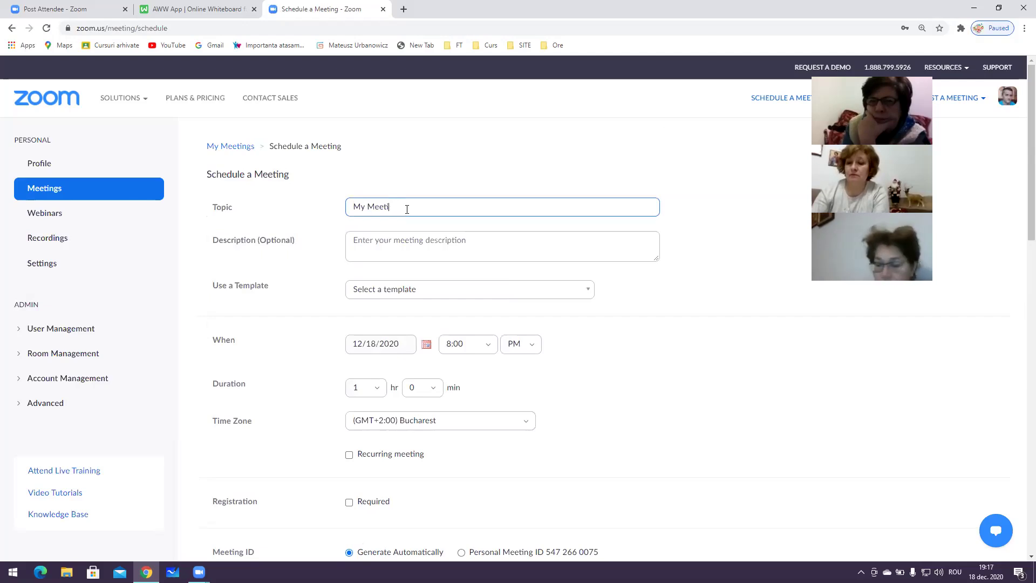
type("cURS")
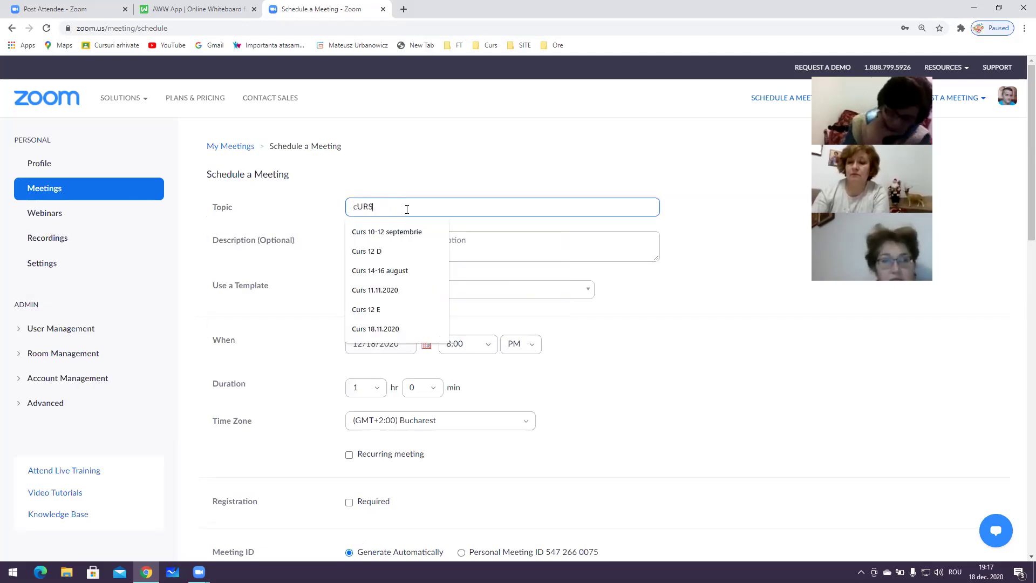
key("BackSpace")
key("BackSpace")
key("BackSpace")
key("BackSpace")
type("Curs clasa a II-a")
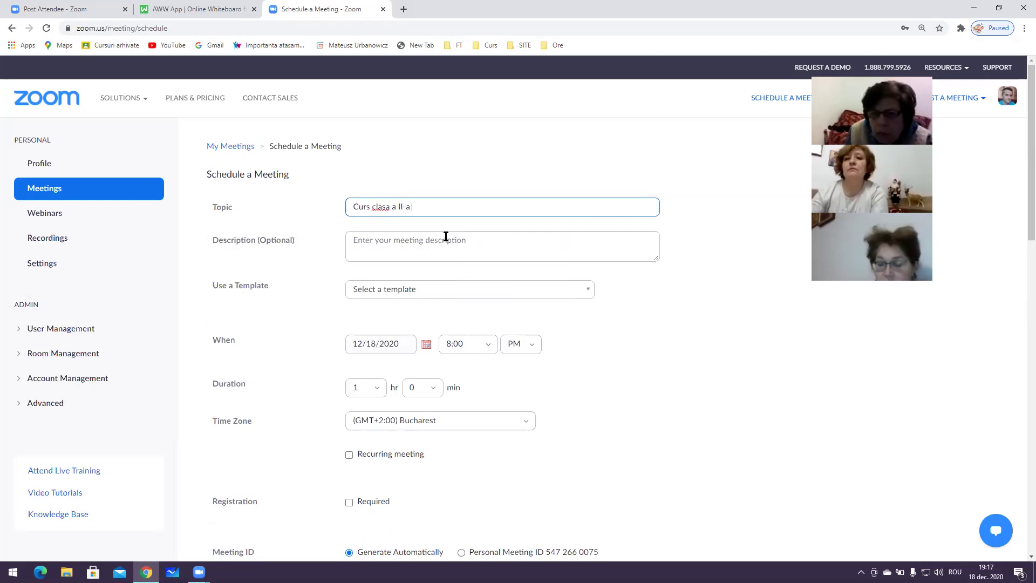
key("ctrl+plus")
key("ctrl+plus")
key("ctrl+plus")
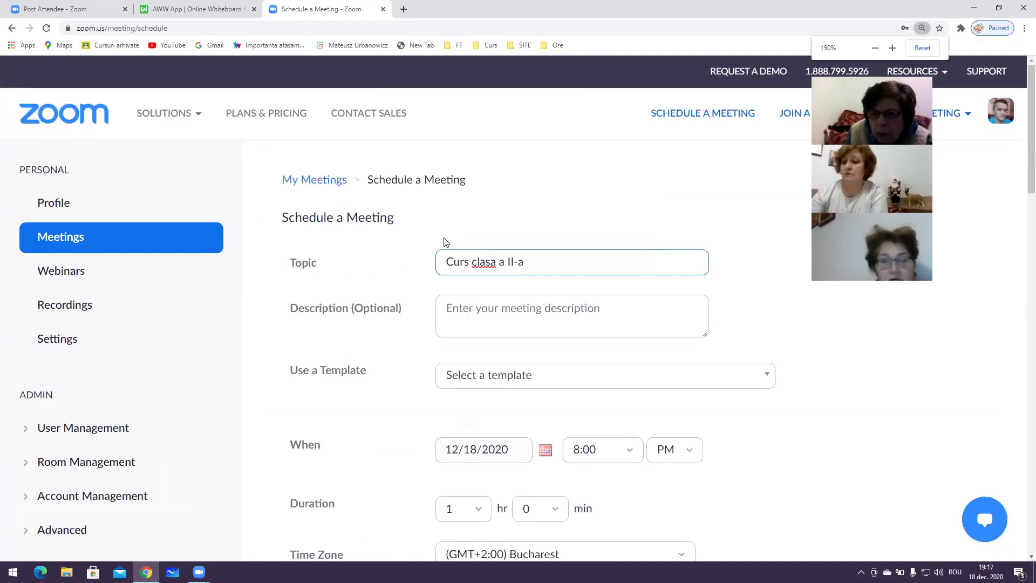
Tick Recurring meeting and set the recurrence to No Fixed Time
scroll(455, 259, "down", 3)
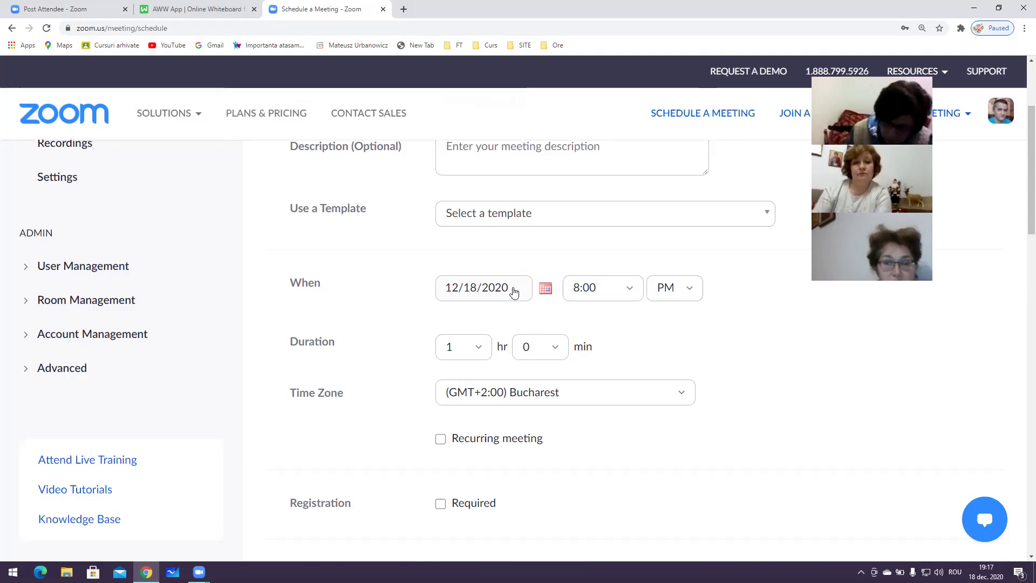
scroll(514, 292, "down", 1)
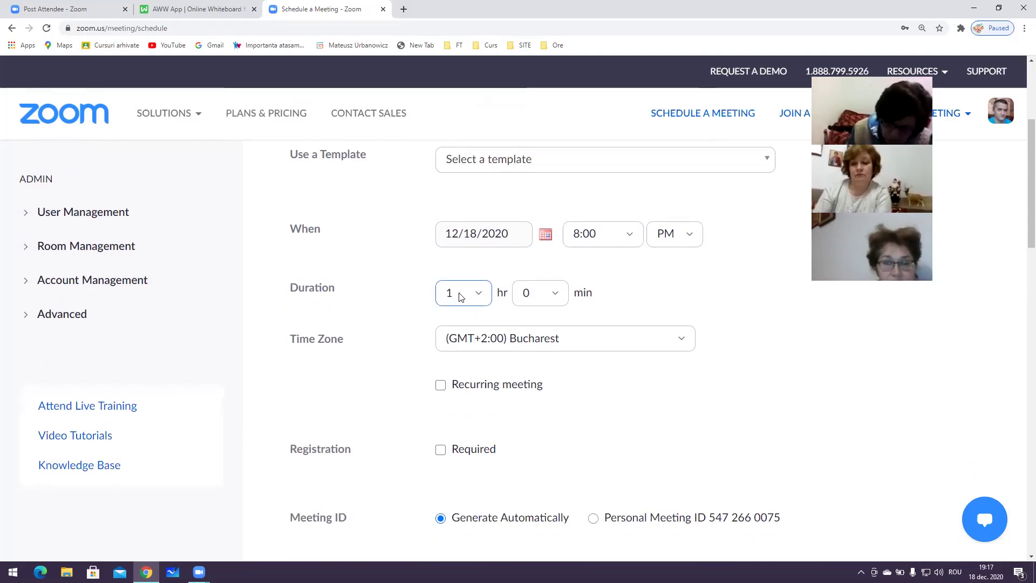
scroll(614, 292, "down", 2)
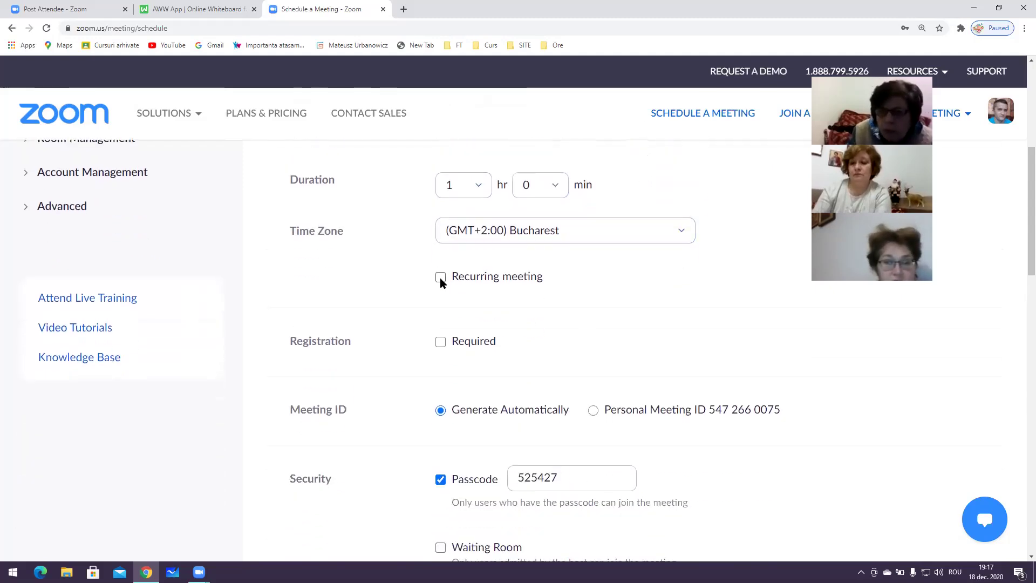
left_click(441, 279)
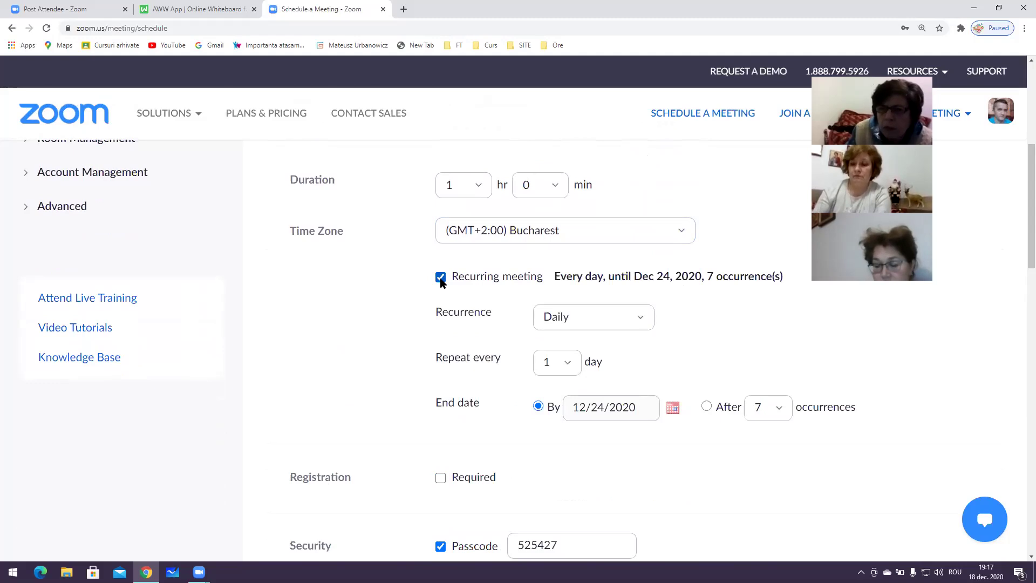
left_click(440, 278)
left_click(440, 278)
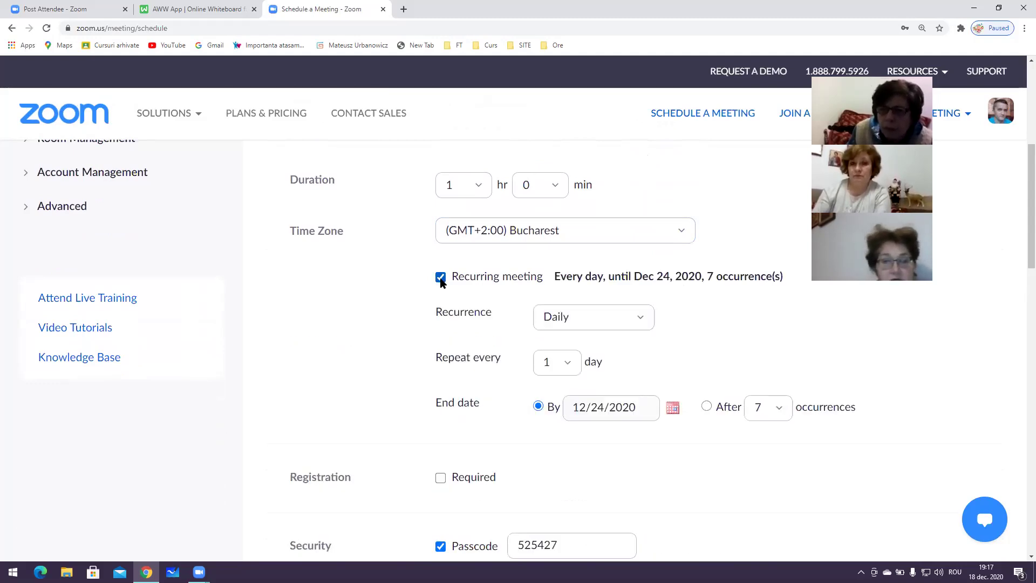
left_click(440, 277)
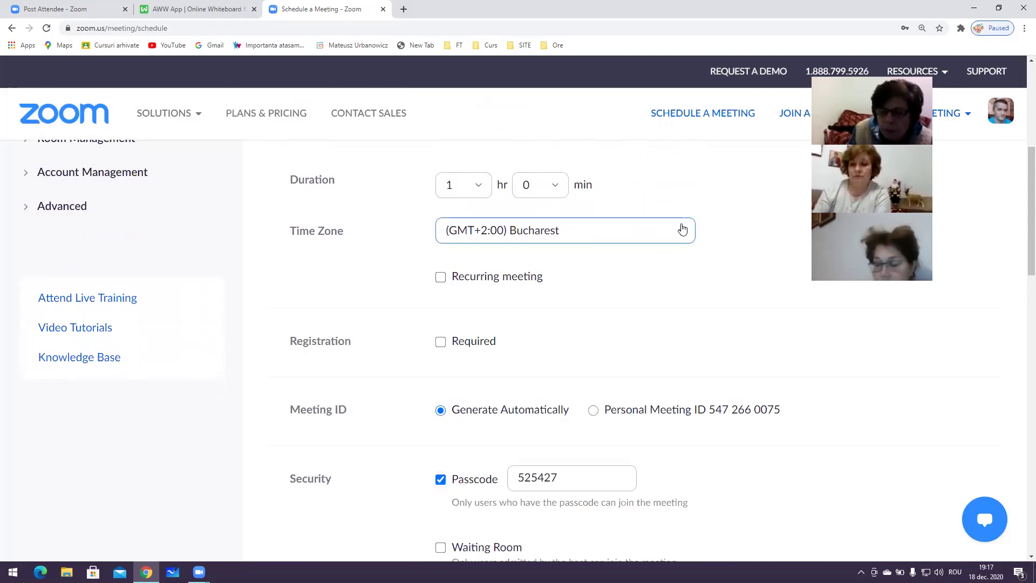
left_click(440, 276)
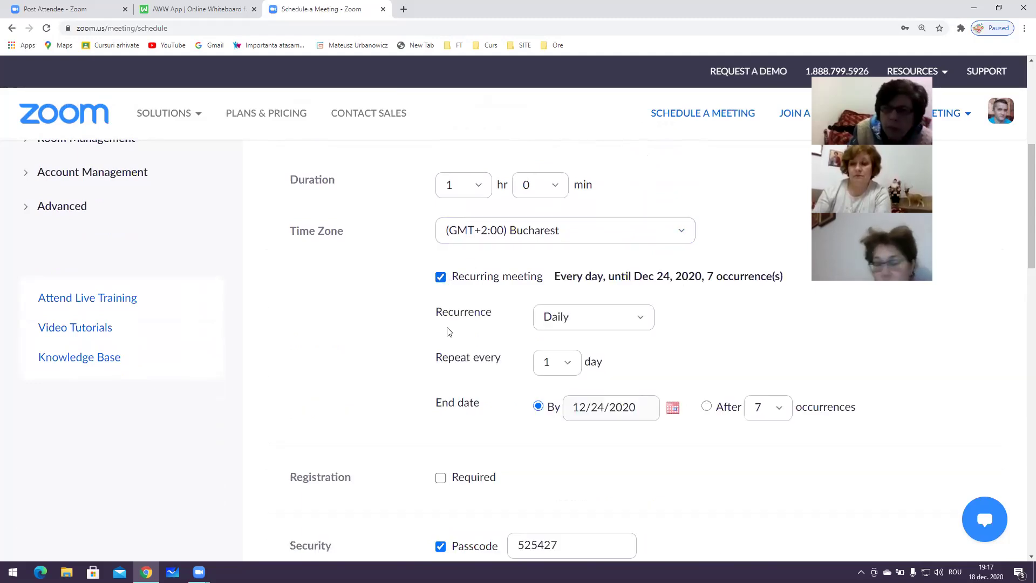
left_click(441, 278)
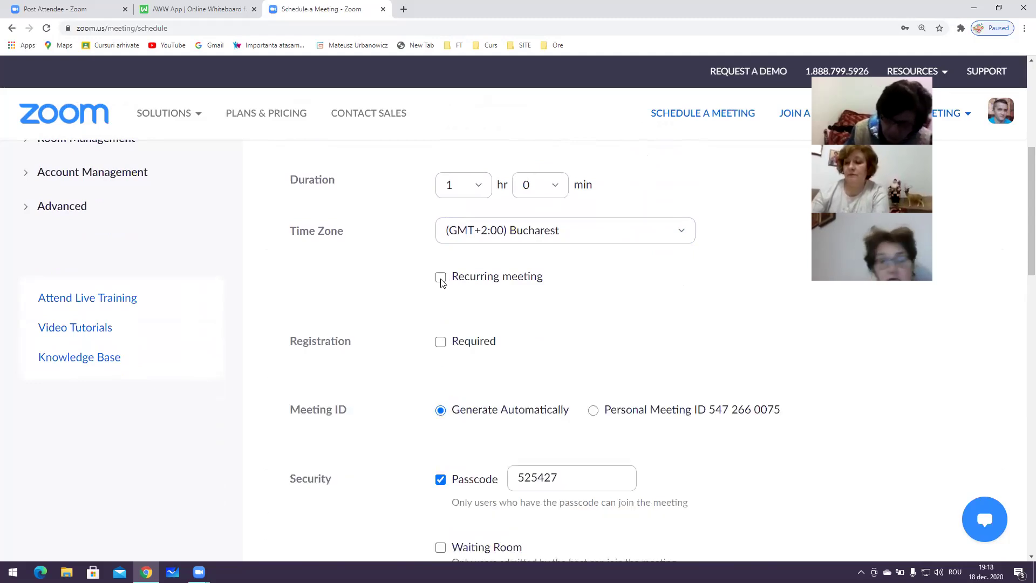
left_click(441, 276)
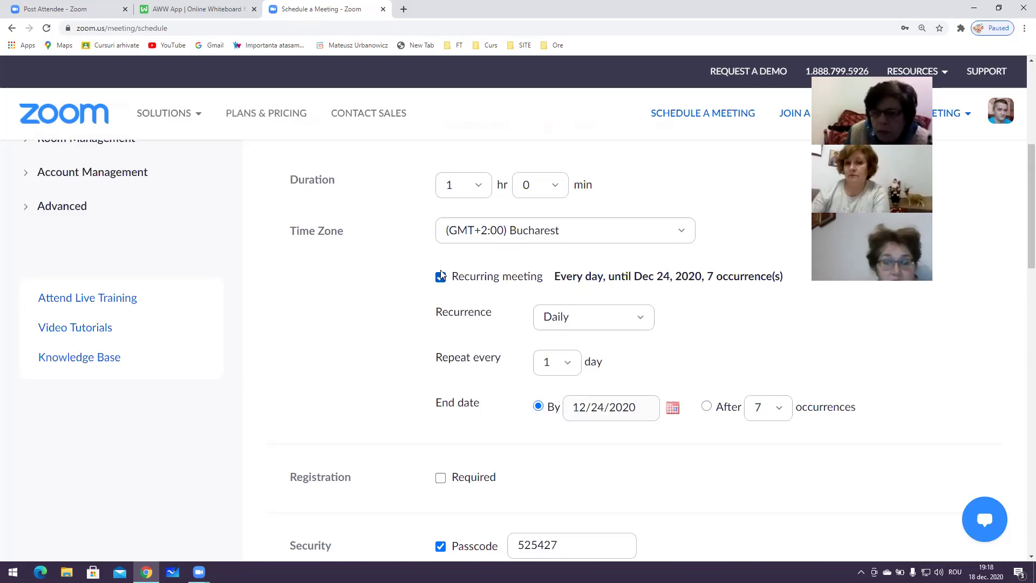
left_click(610, 322)
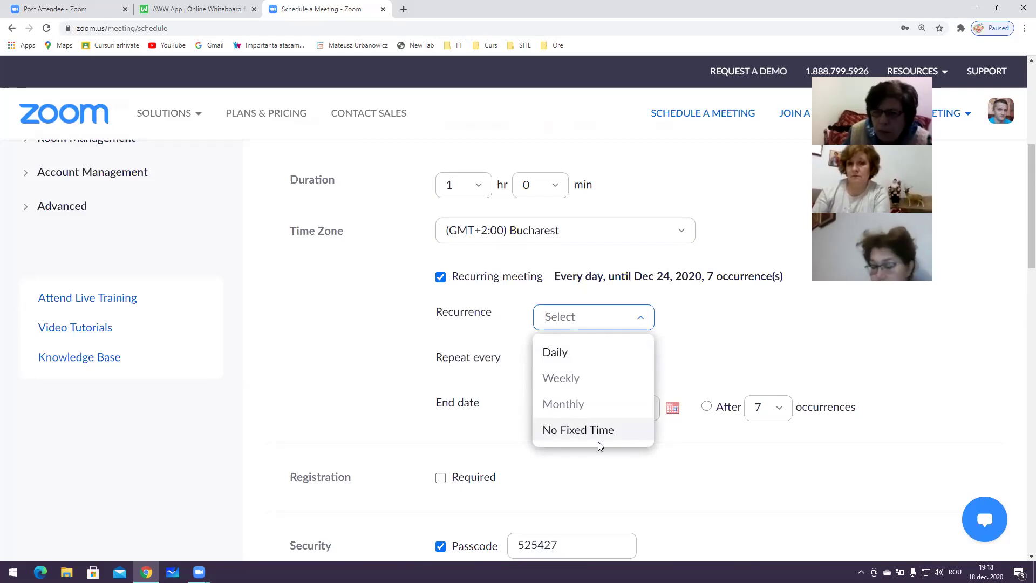
left_click(598, 441)
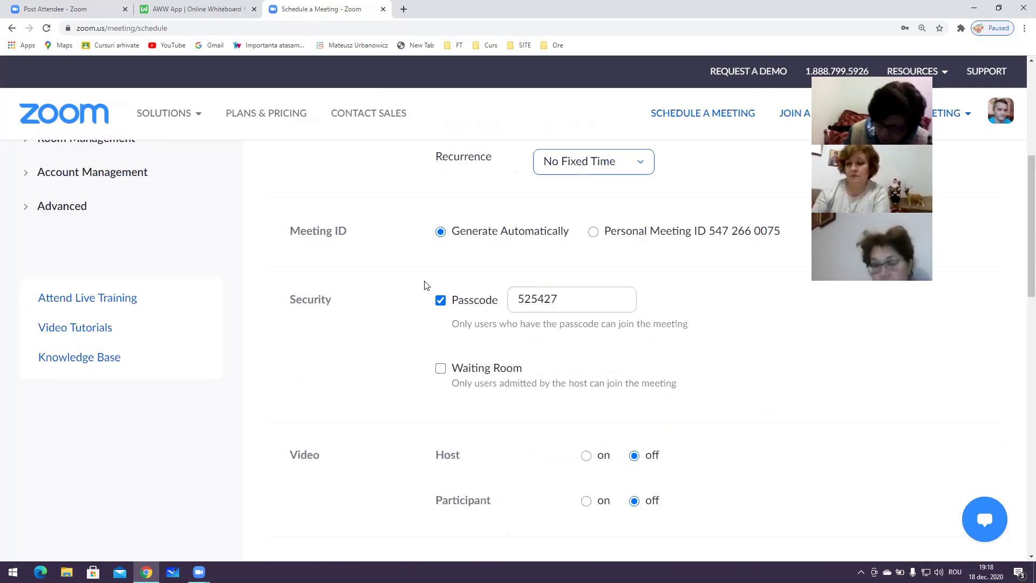
Replace the generated meeting passcode with a short custom passcode
scroll(469, 227, "up", 1)
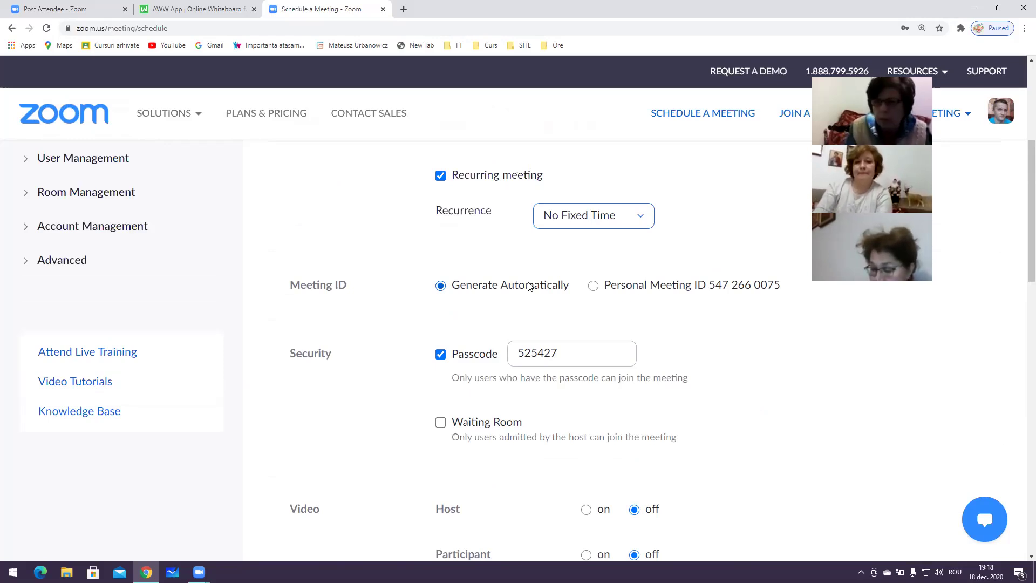
left_click(572, 346)
key("BackSpace")
key("BackSpace")
key("BackSpace")
key("BackSpace")
key("BackSpace")
key("BackSpace")
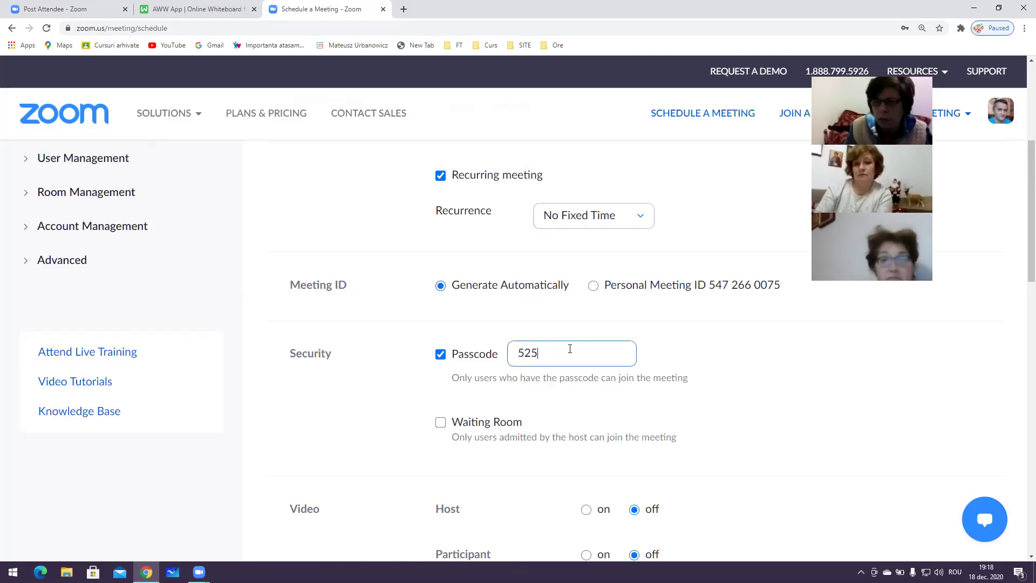
key("BackSpace")
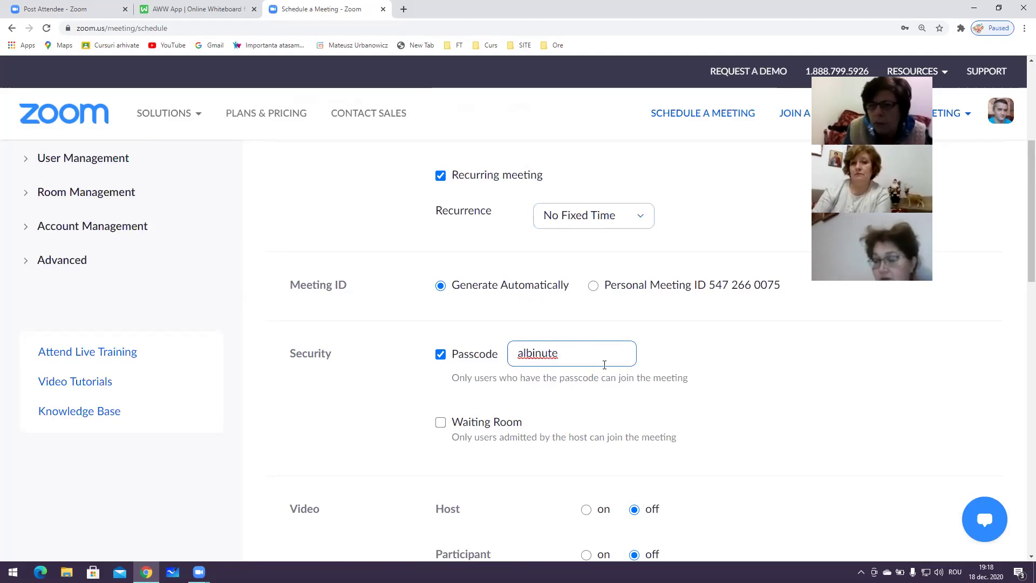
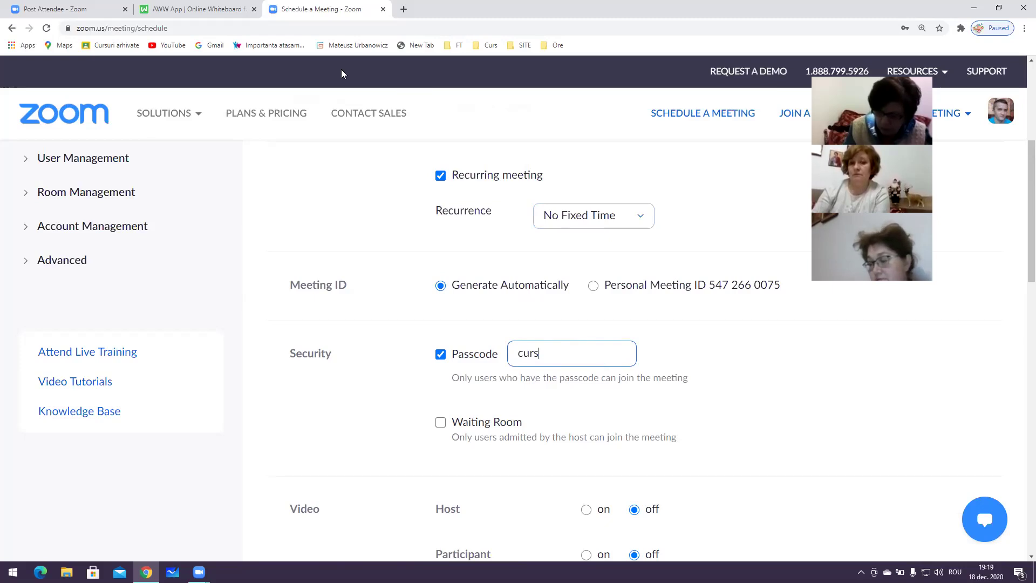
scroll(419, 300, "down", 2)
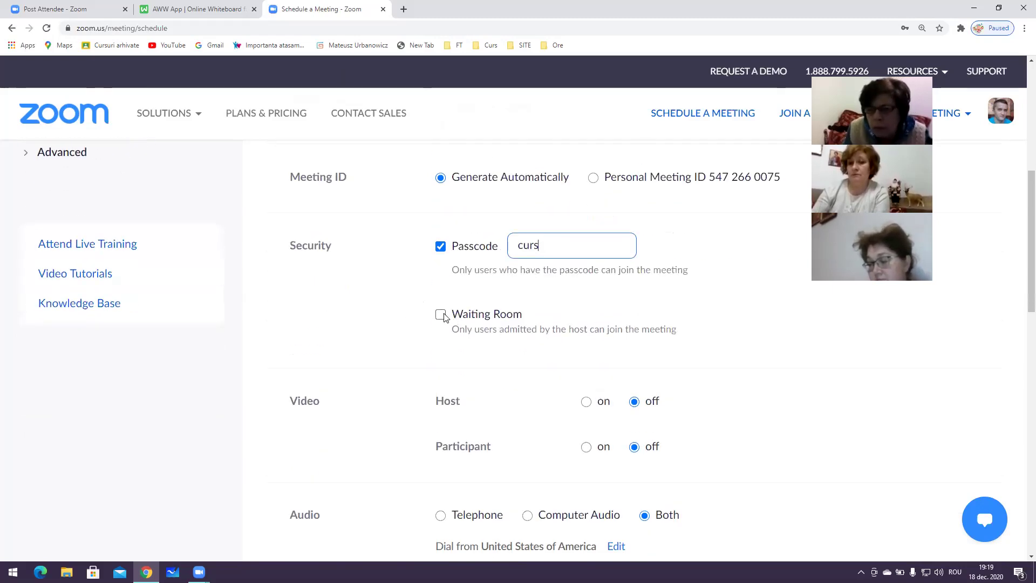
Set both host and participant video to on, leaving the waiting room off
left_click(441, 315)
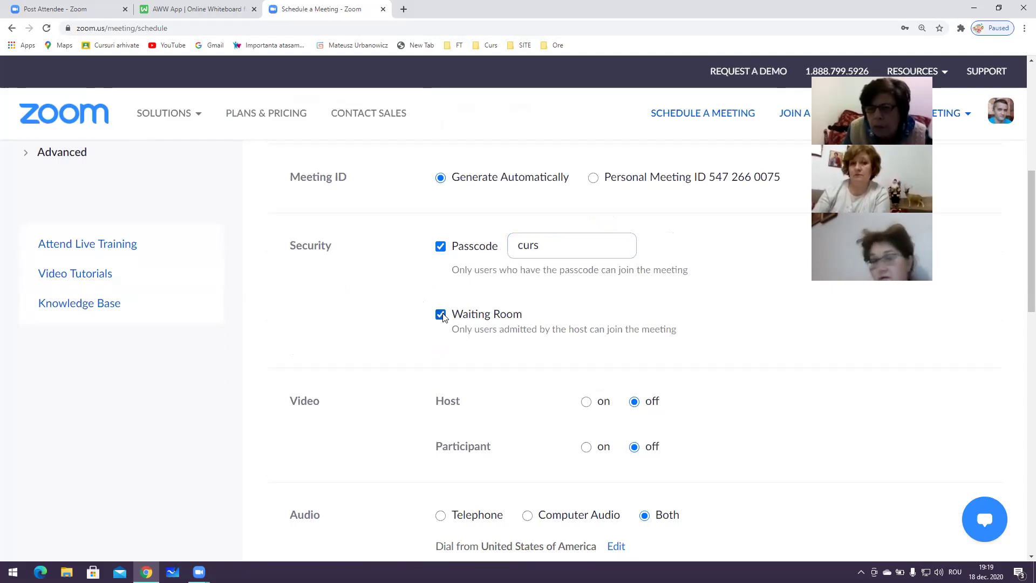
left_click(441, 315)
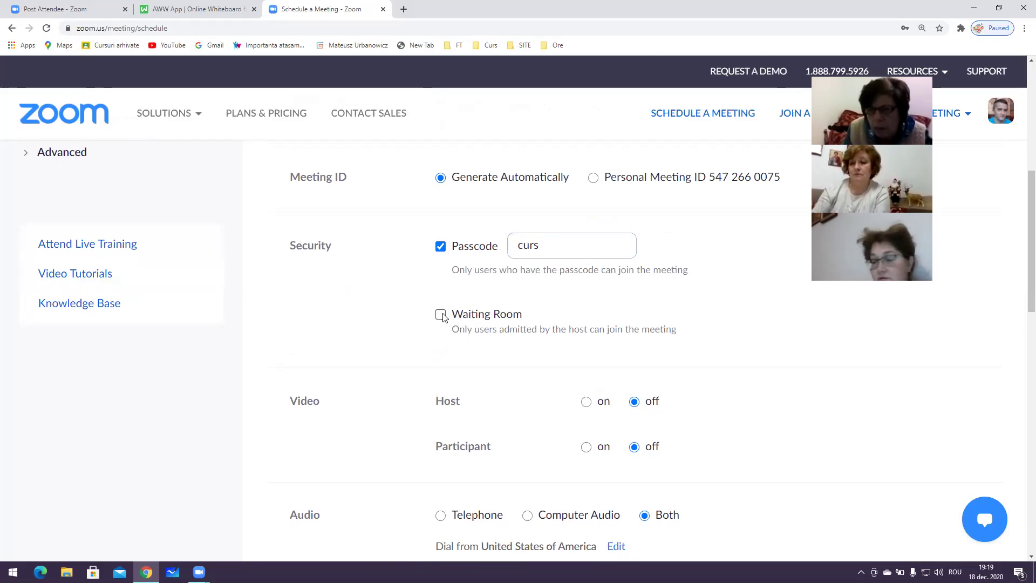
left_click(442, 315)
left_click(441, 316)
scroll(443, 319, "down", 1)
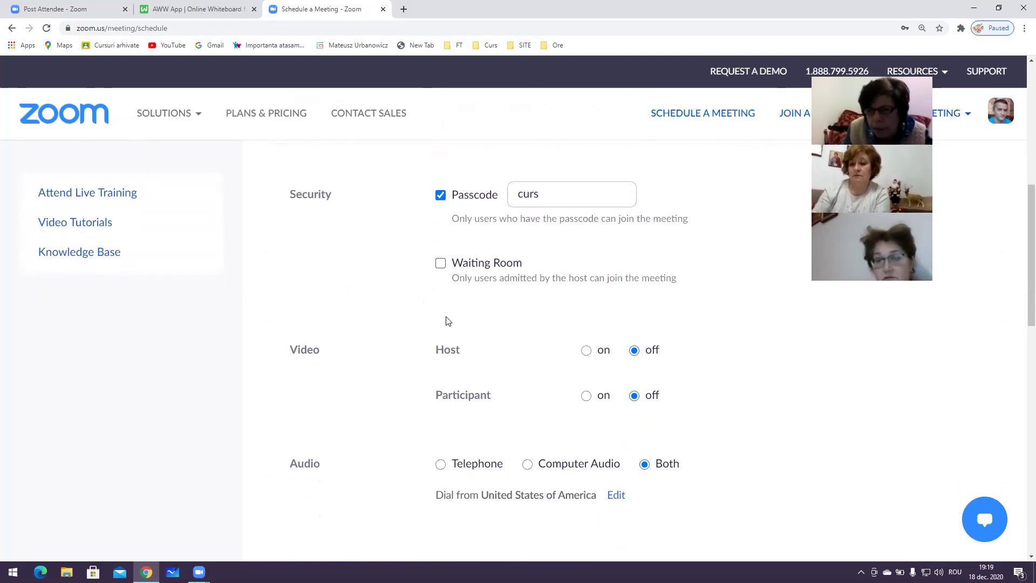
left_click(586, 348)
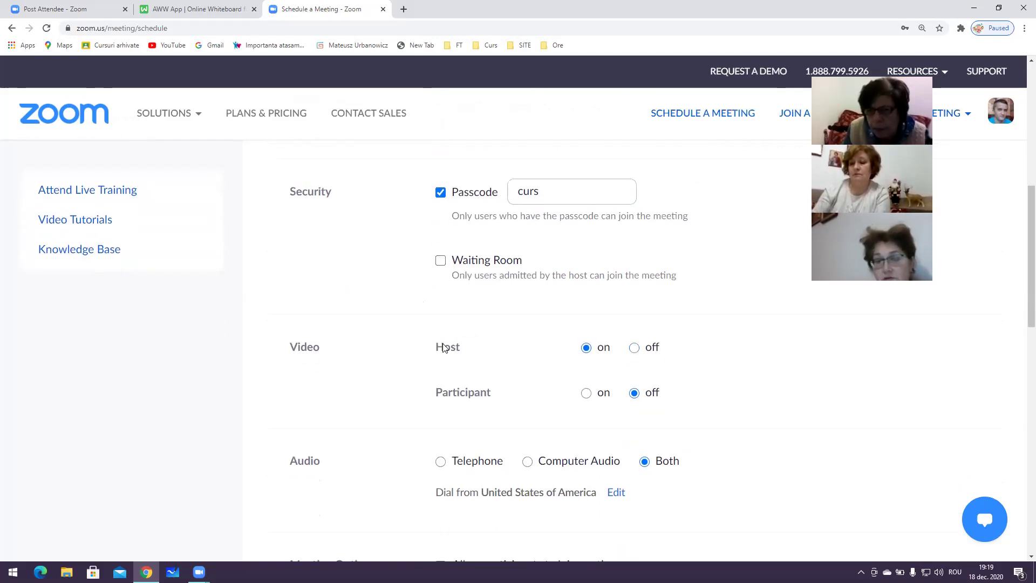
left_click(635, 348)
left_click(586, 348)
left_click(588, 393)
left_click(635, 393)
left_click(586, 393)
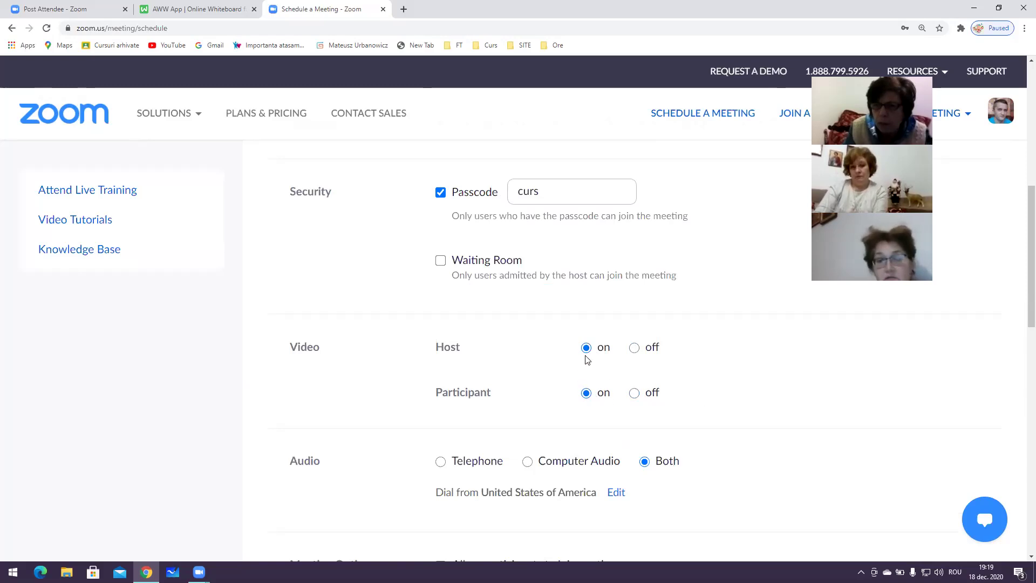
Set the meeting audio option to Computer Audio only
scroll(590, 359, "down", 1)
scroll(593, 358, "down", 1)
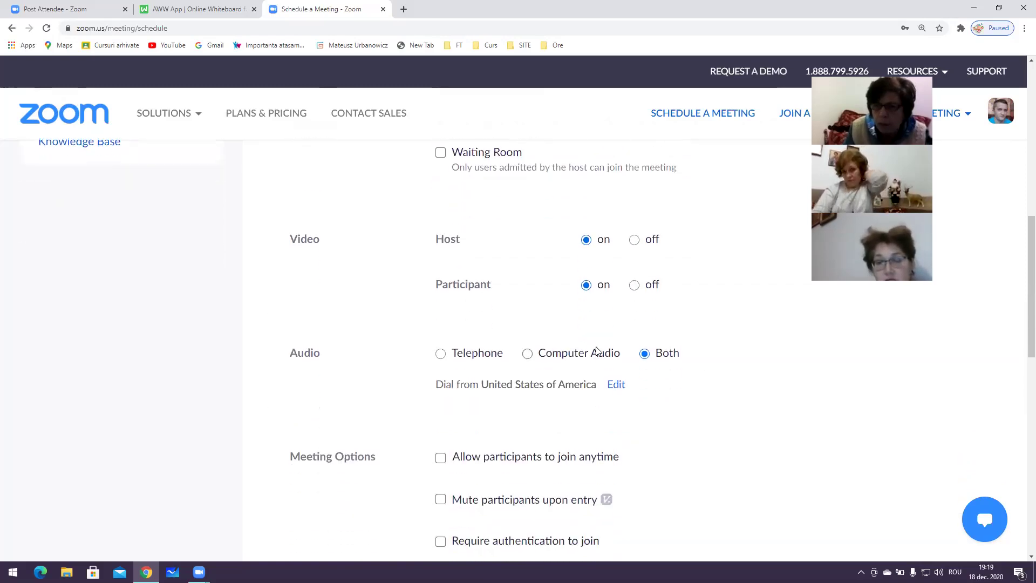
left_click(534, 353)
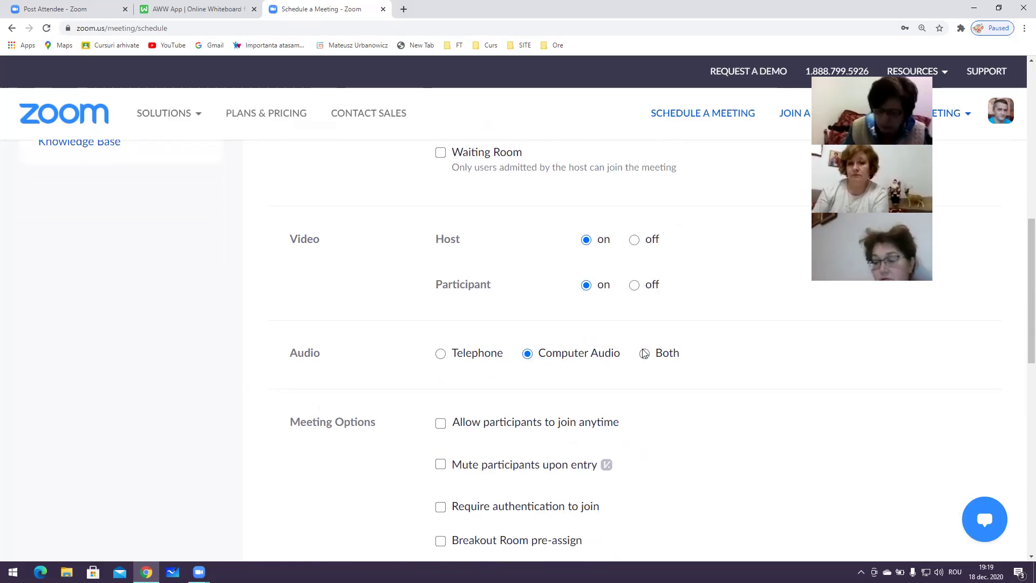
left_click(441, 354)
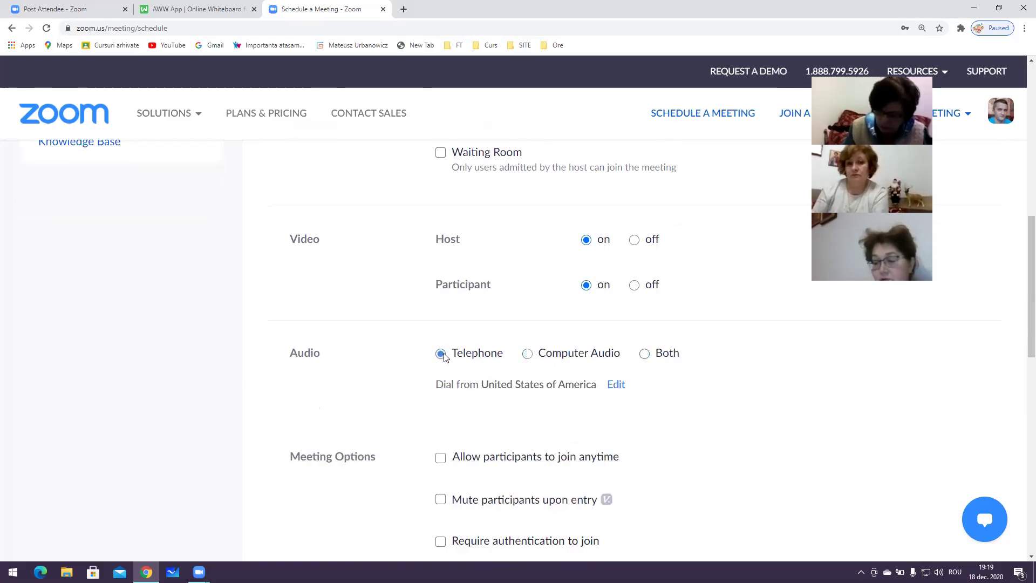
left_click(527, 354)
left_click(443, 359)
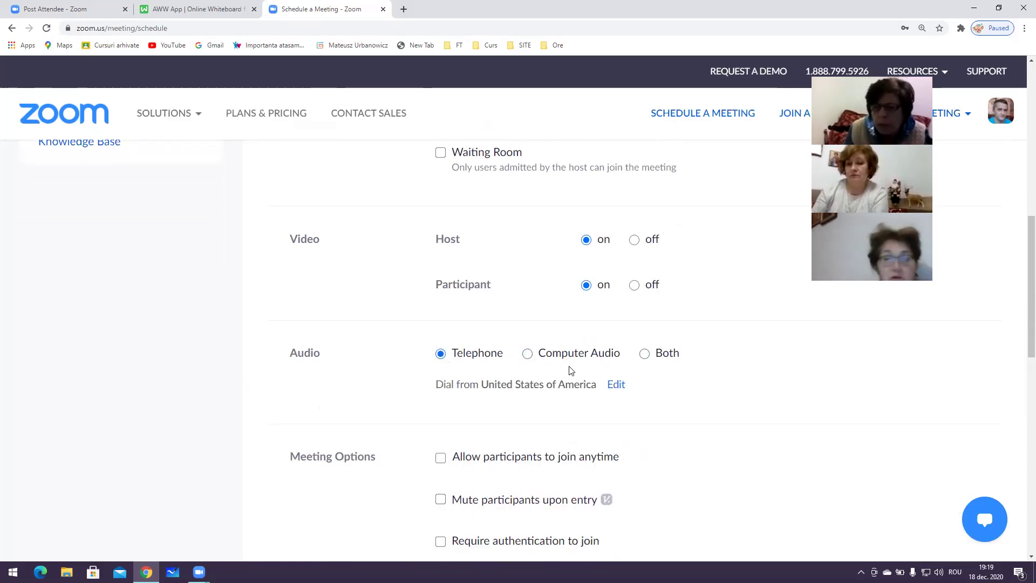
left_click(645, 356)
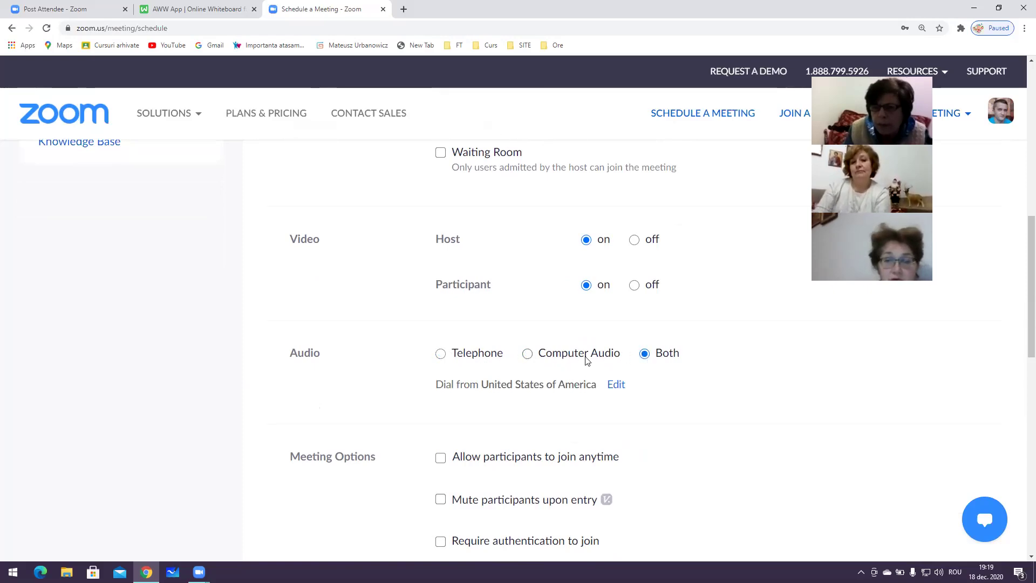
left_click(531, 356)
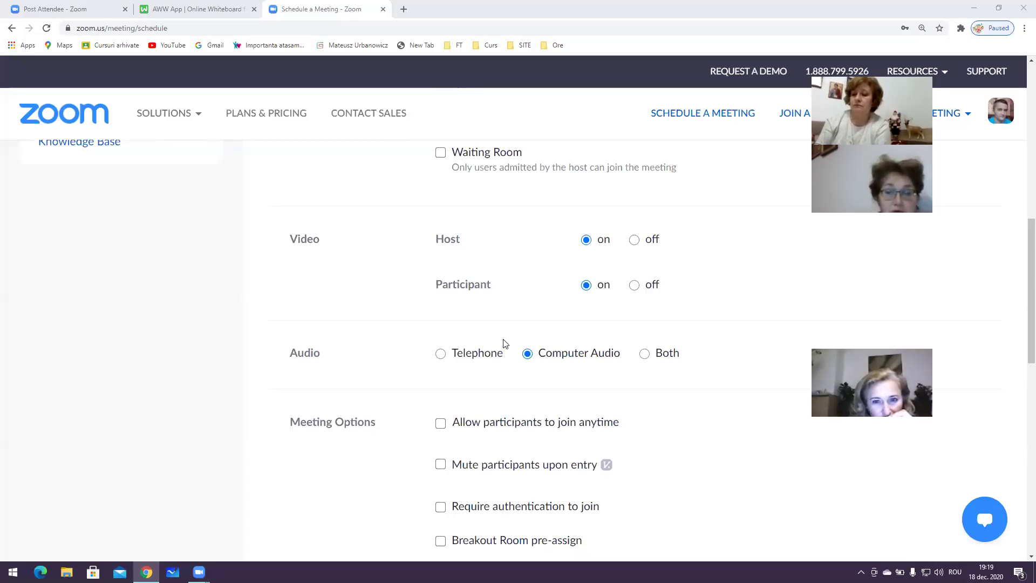
scroll(504, 342, "down", 2)
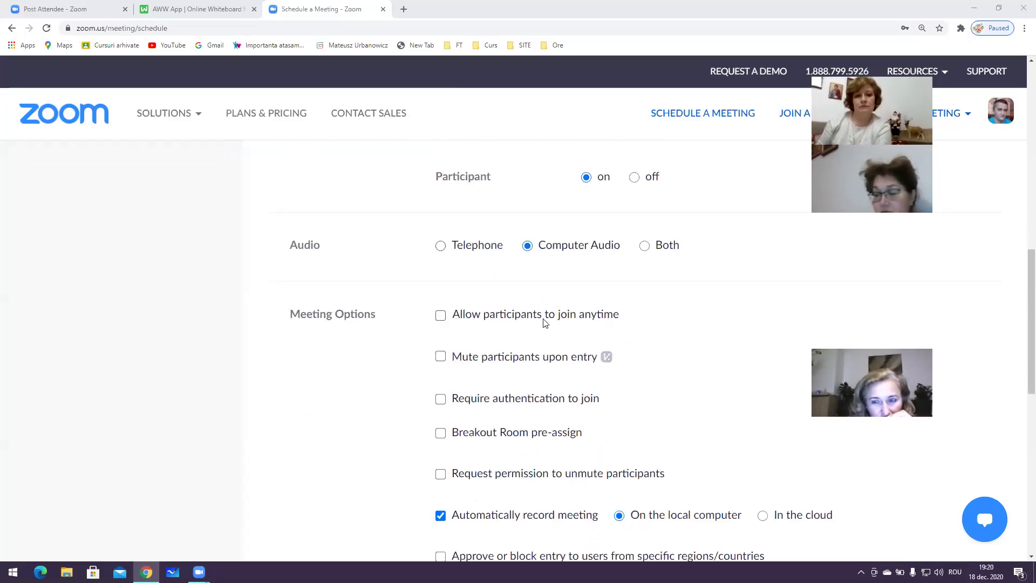
Enable Mute participants upon entry and Breakout Room pre-assign, then open room assignment
scroll(453, 324, "down", 1)
left_click(441, 303)
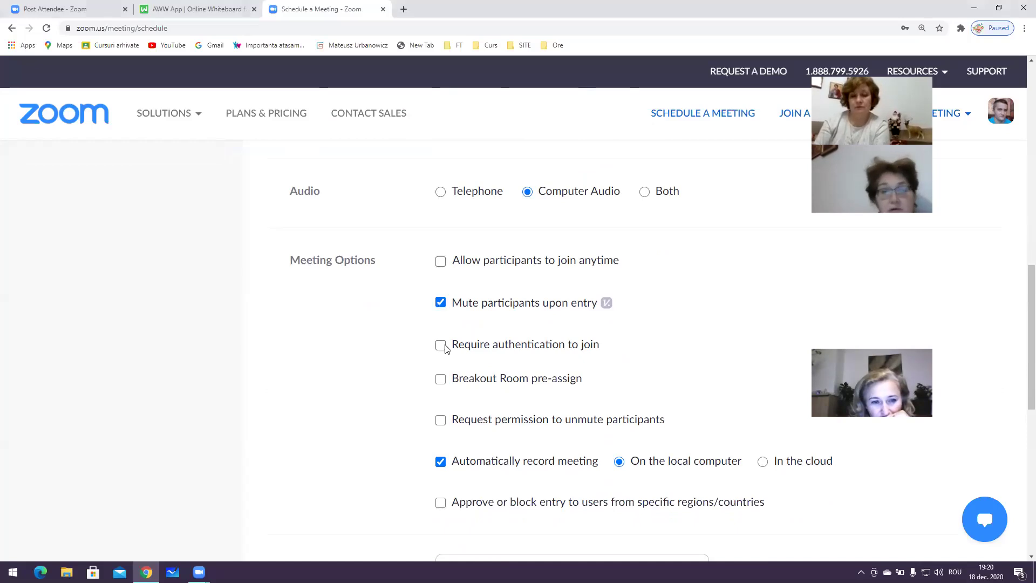
left_click(439, 307)
left_click(441, 305)
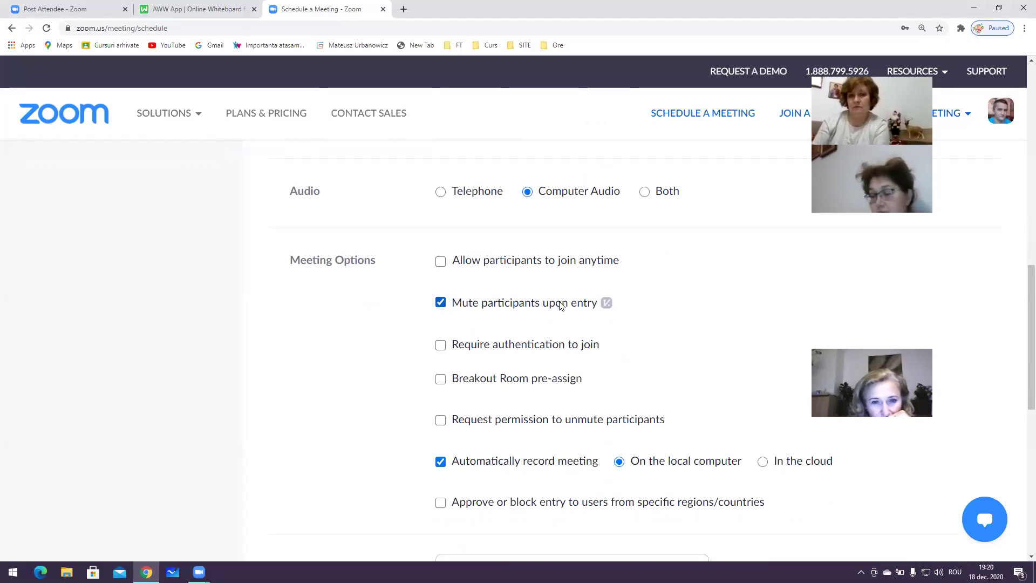
scroll(560, 304, "down", 1)
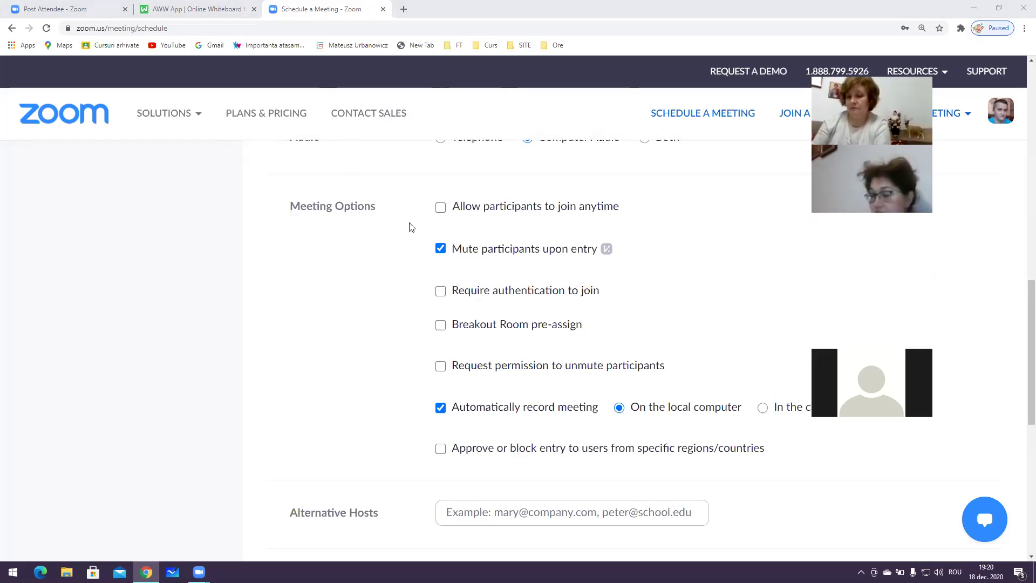
left_click(441, 325)
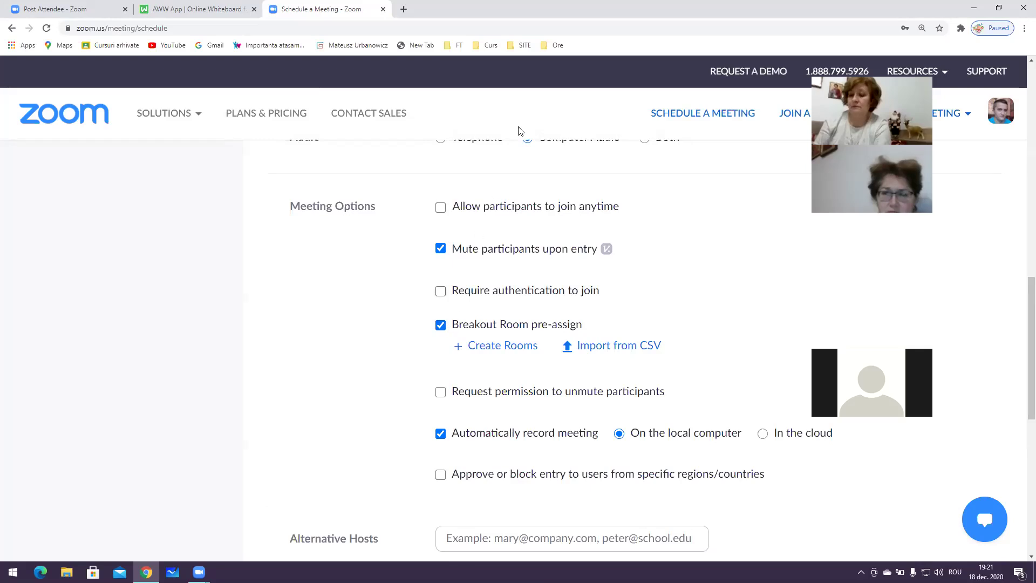
left_click(498, 352)
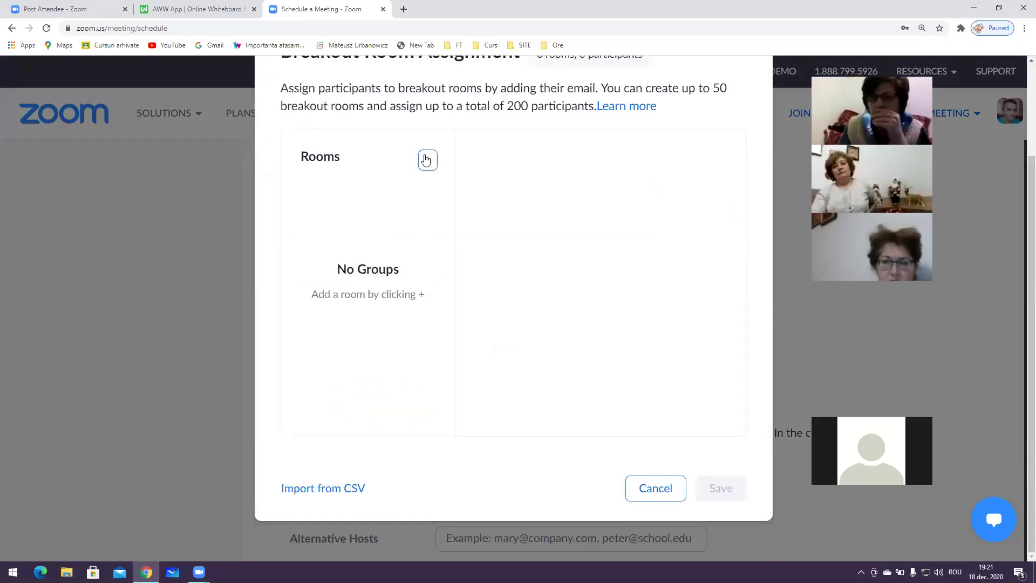
Create Breakout Room 1 with three participants entered and save it
left_click(426, 159)
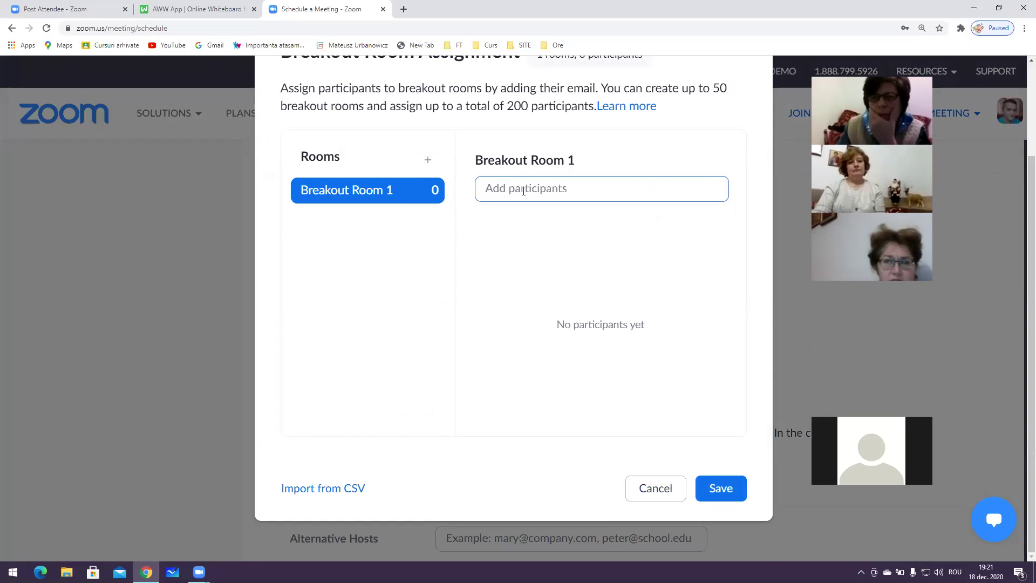
type("ELENA")
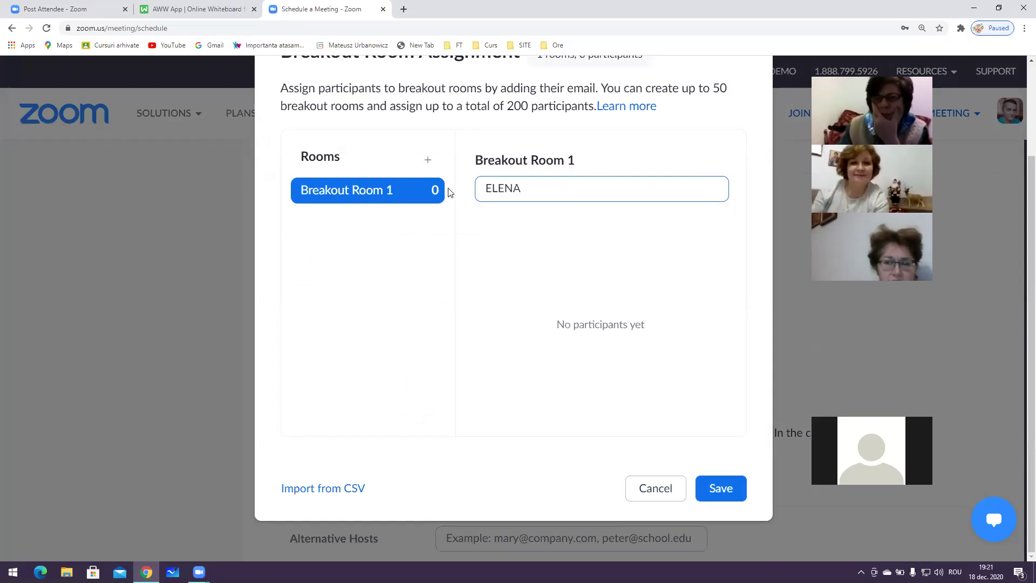
left_click(392, 200)
left_click(512, 191)
type("E")
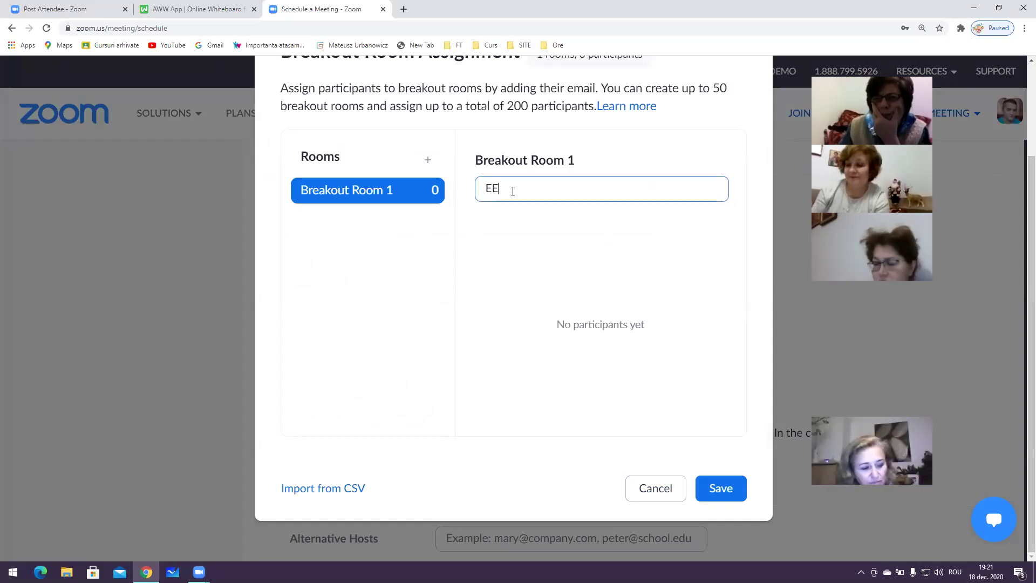
type("LENA")
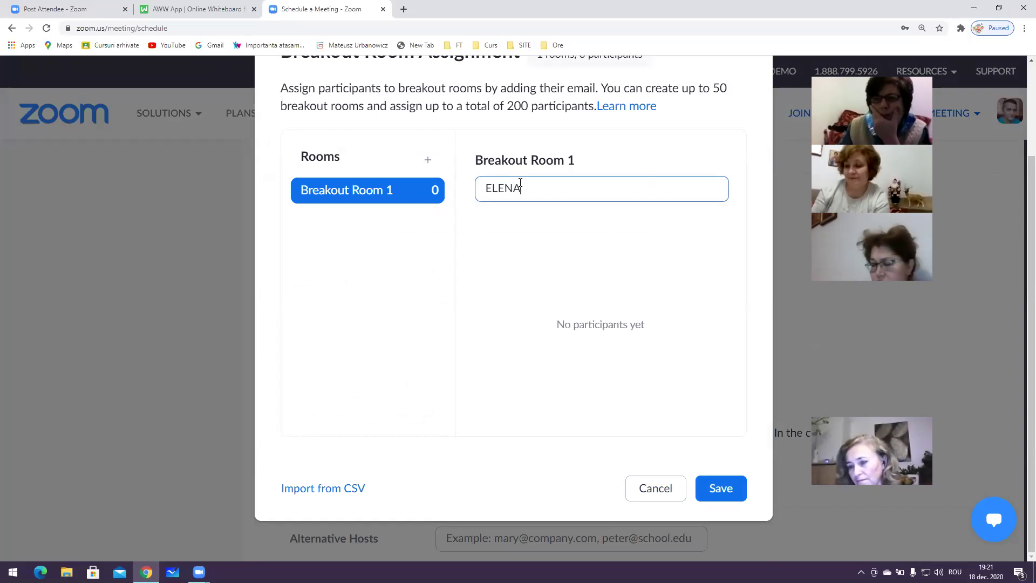
type(", ADR")
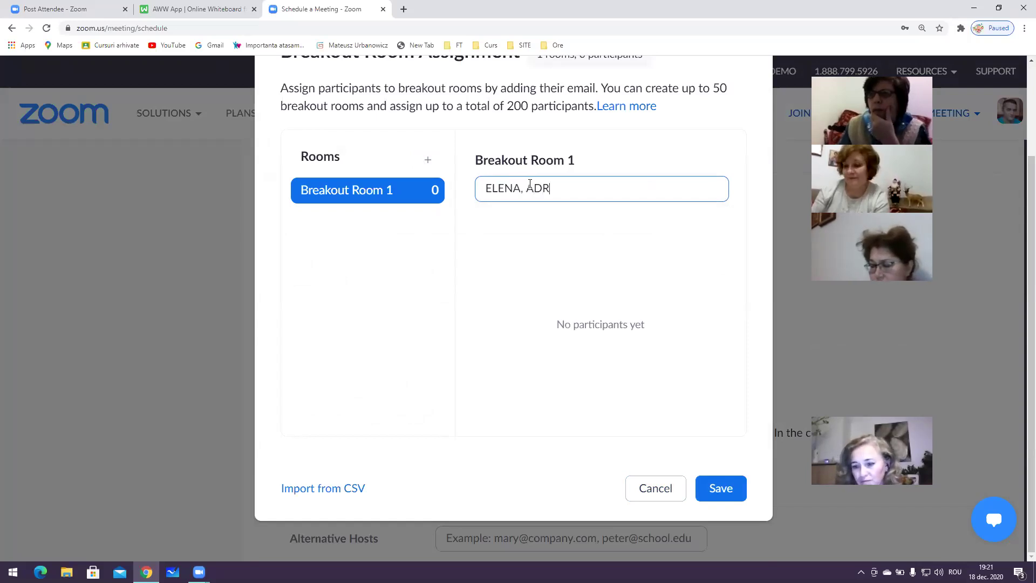
type("IANA, ")
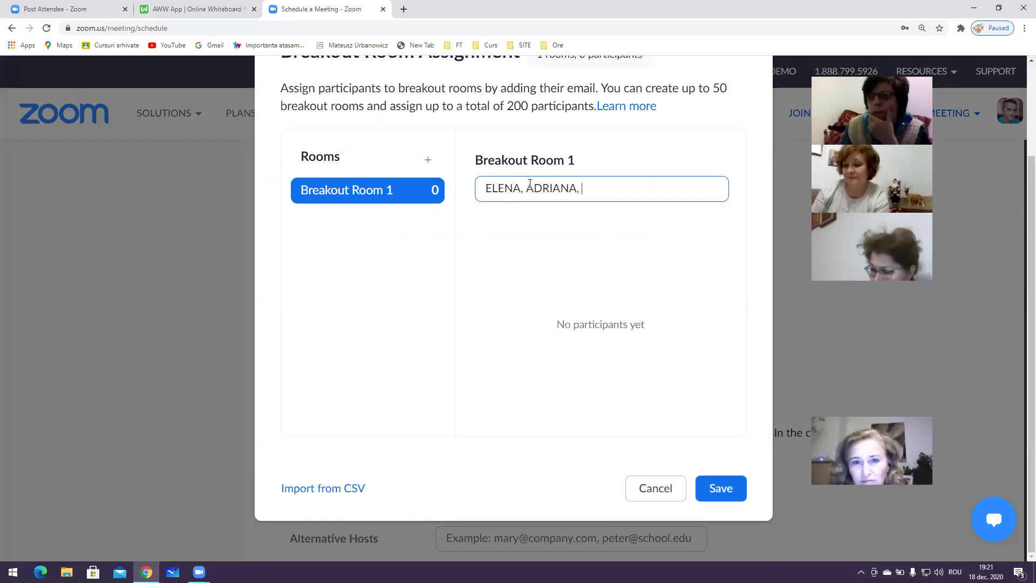
type("CARMEN")
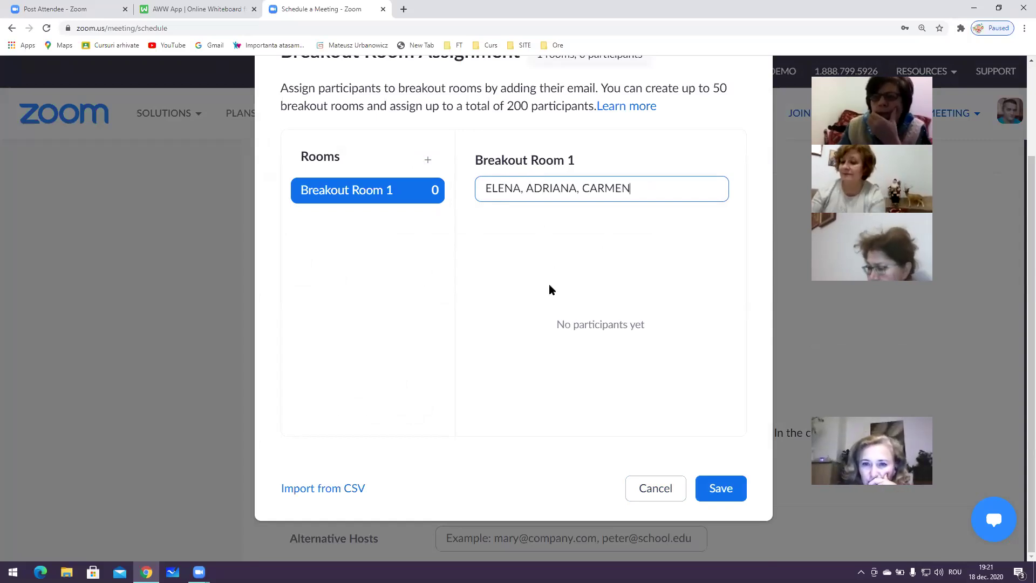
left_click(735, 484)
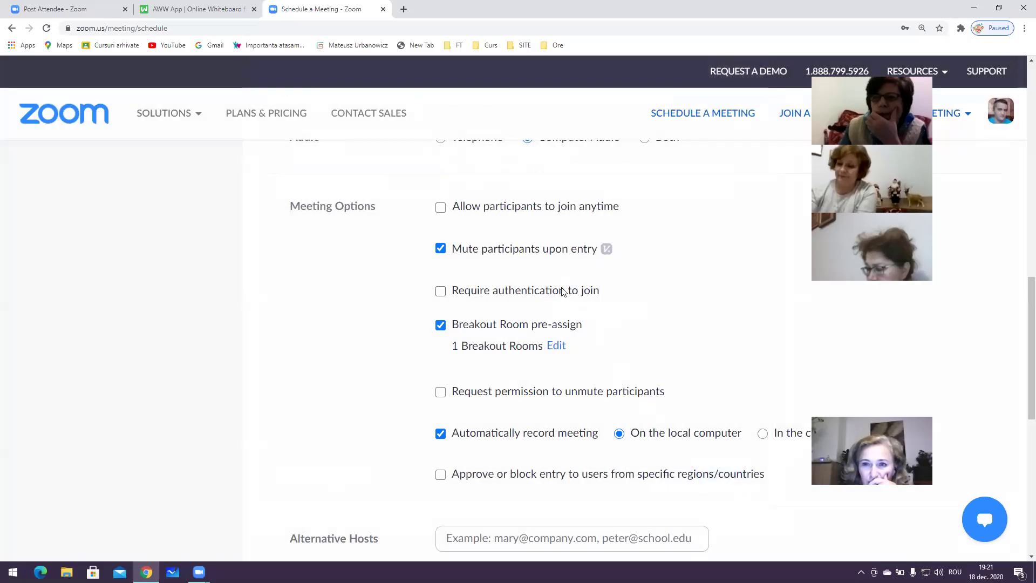
Add Breakout Room 2 with three participants entered and save both rooms
left_click(556, 346)
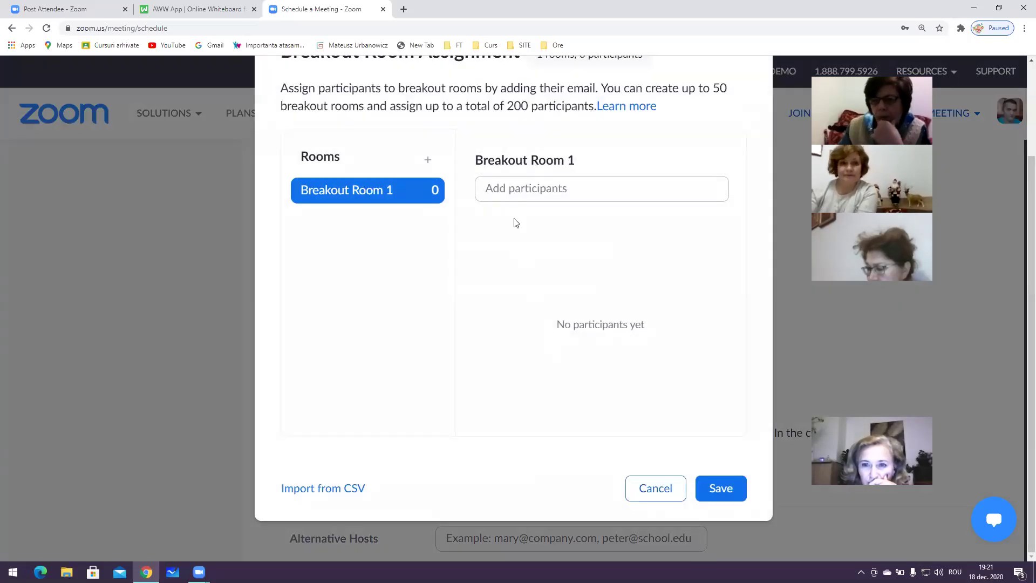
left_click(382, 192)
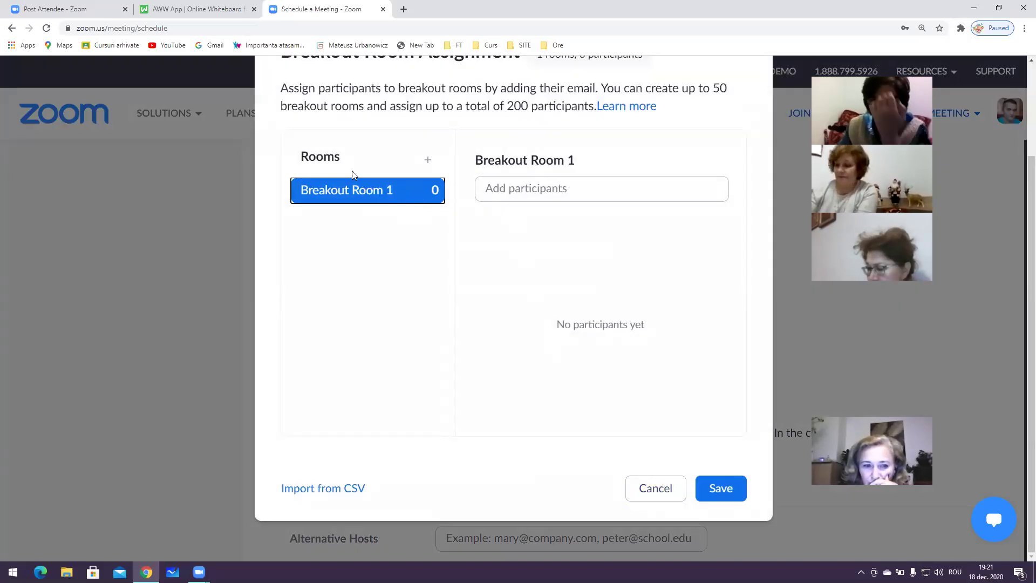
left_click(429, 160)
left_click(349, 203)
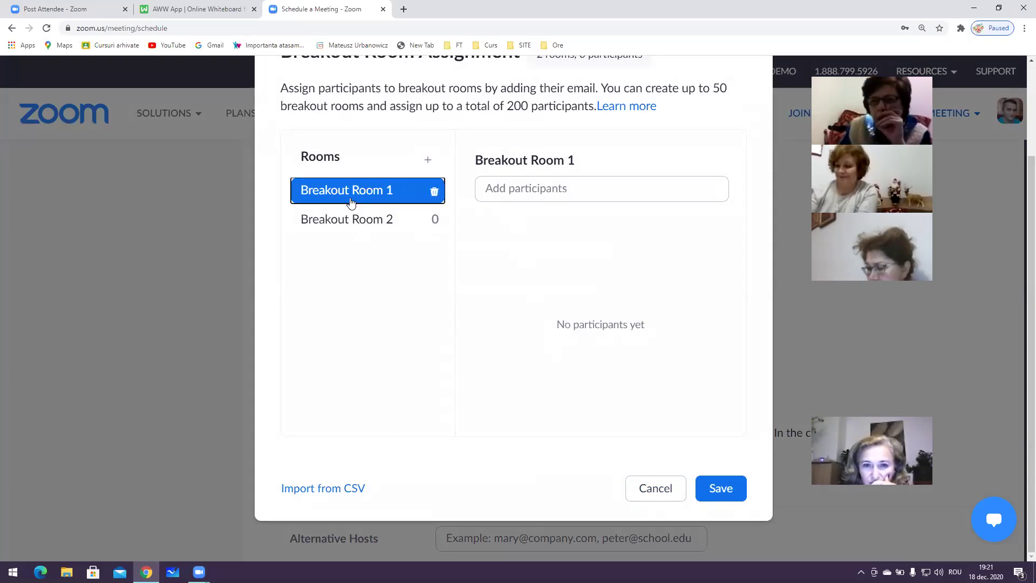
left_click(389, 223)
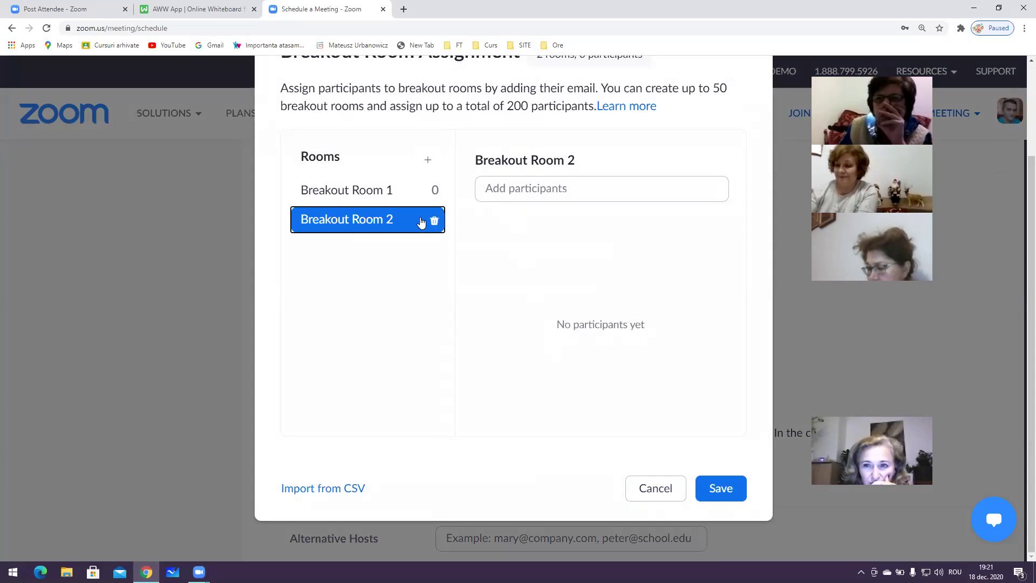
left_click(494, 192)
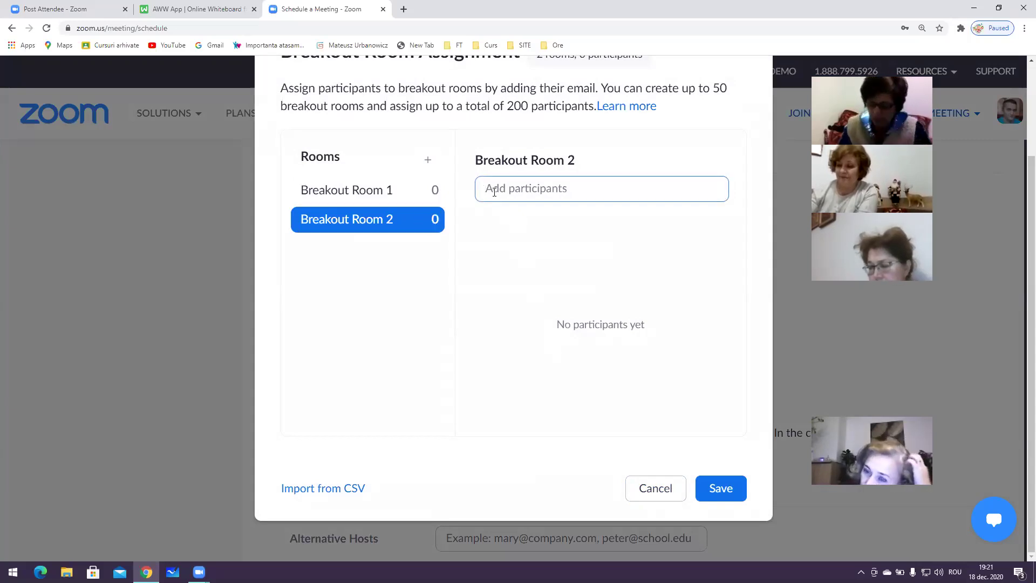
type("ADI")
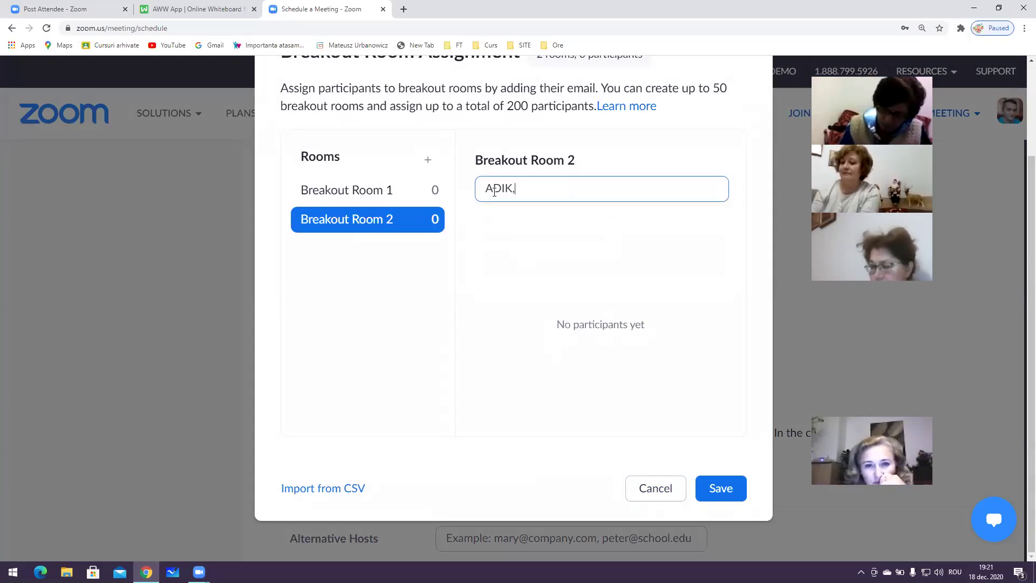
type(", MARIA")
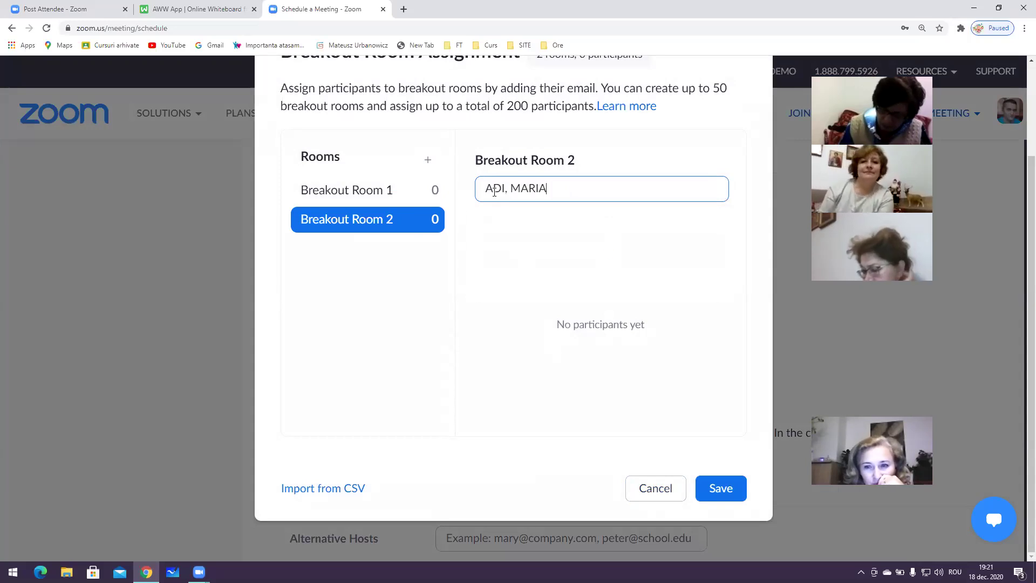
type(", VASILE")
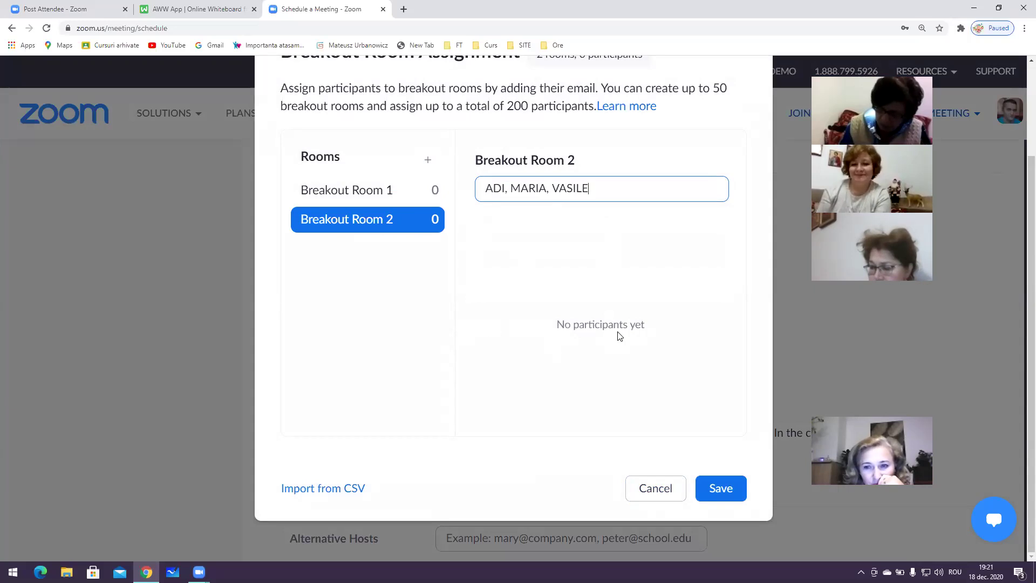
left_click(718, 491)
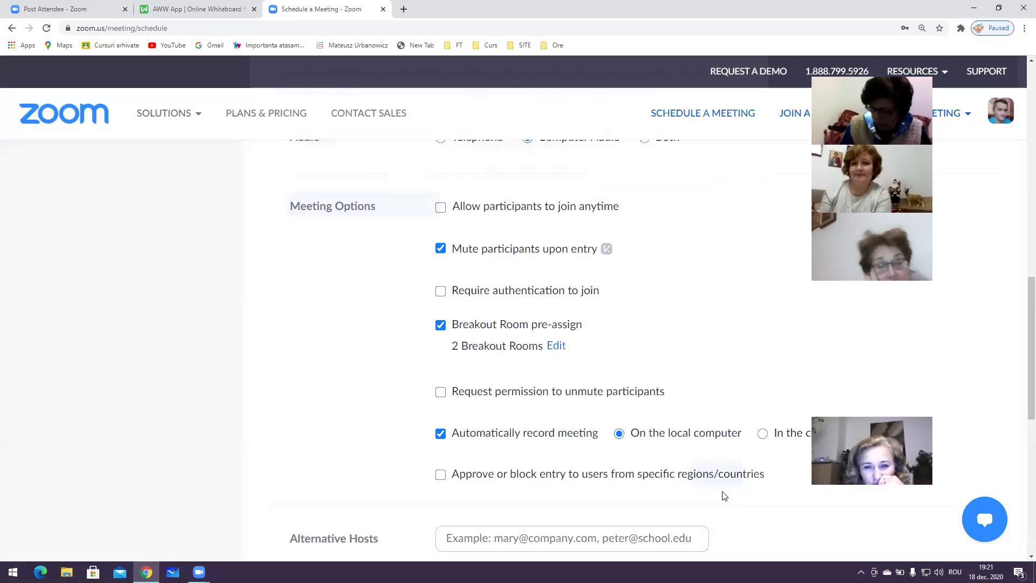
Add breakout rooms up to 10 and save the assignment
left_click(556, 347)
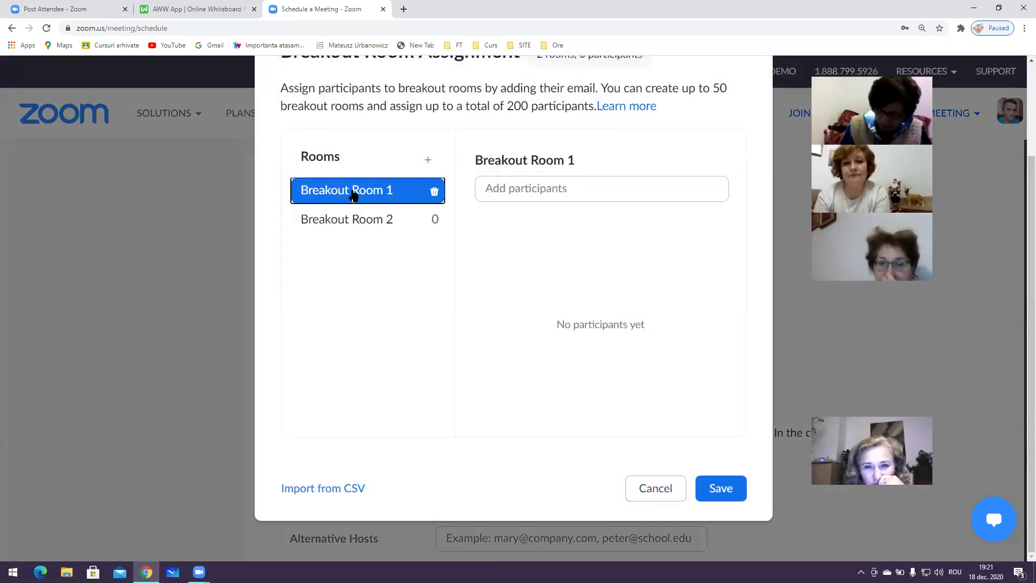
left_click(427, 160)
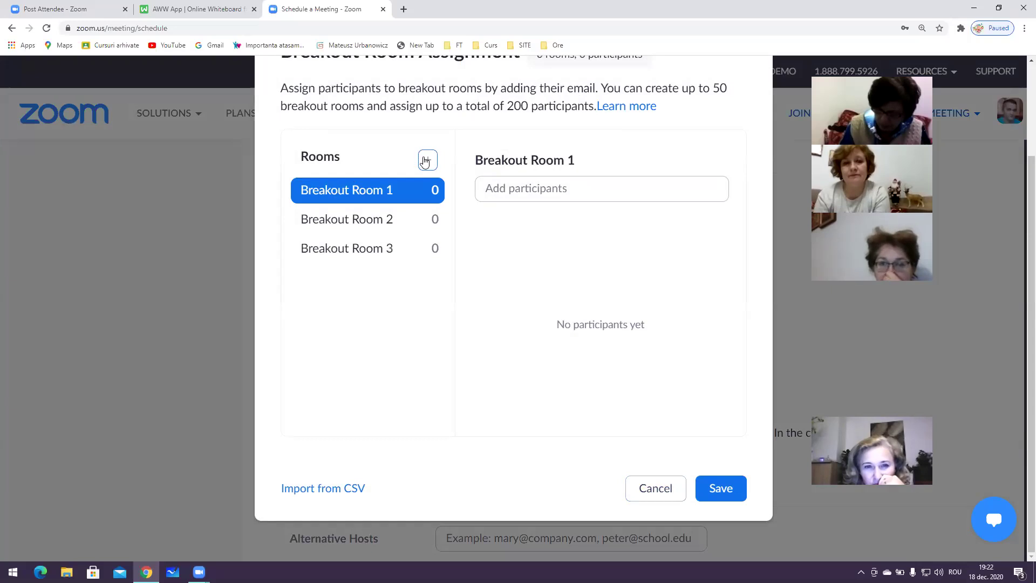
left_click(427, 160)
left_click(427, 160)
double_click(425, 160)
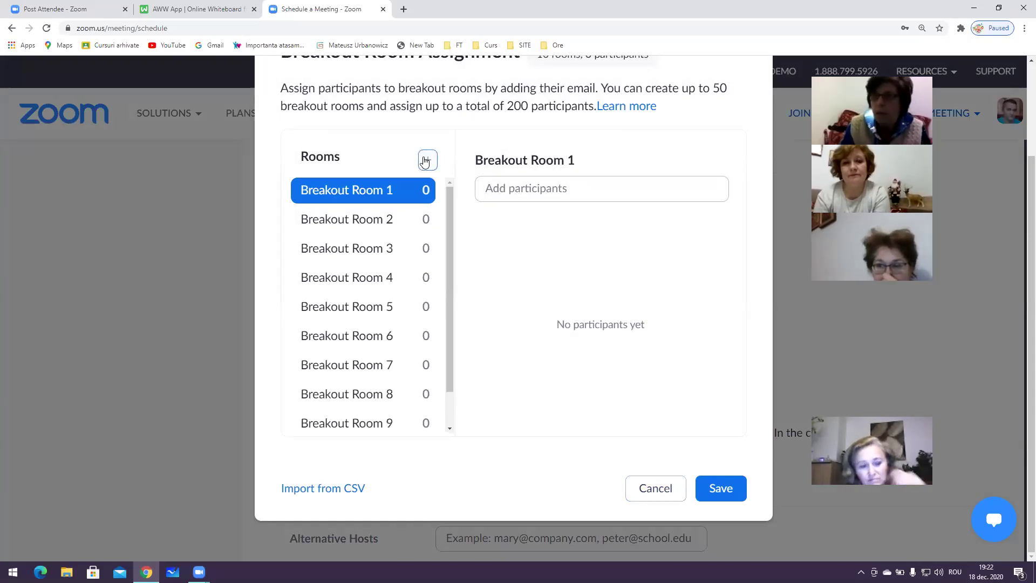
left_click_drag(447, 278, 460, 238)
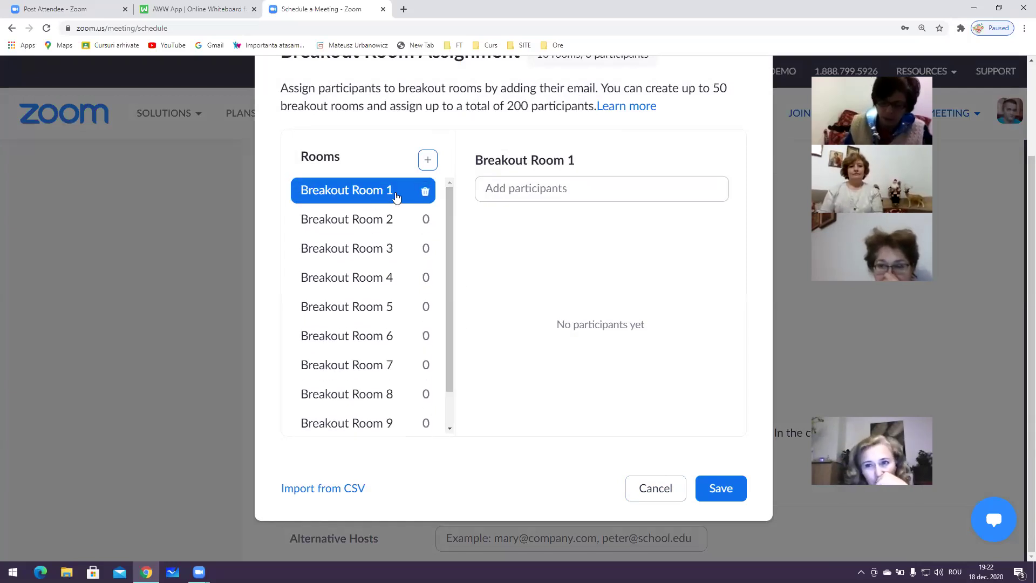
left_click(351, 217)
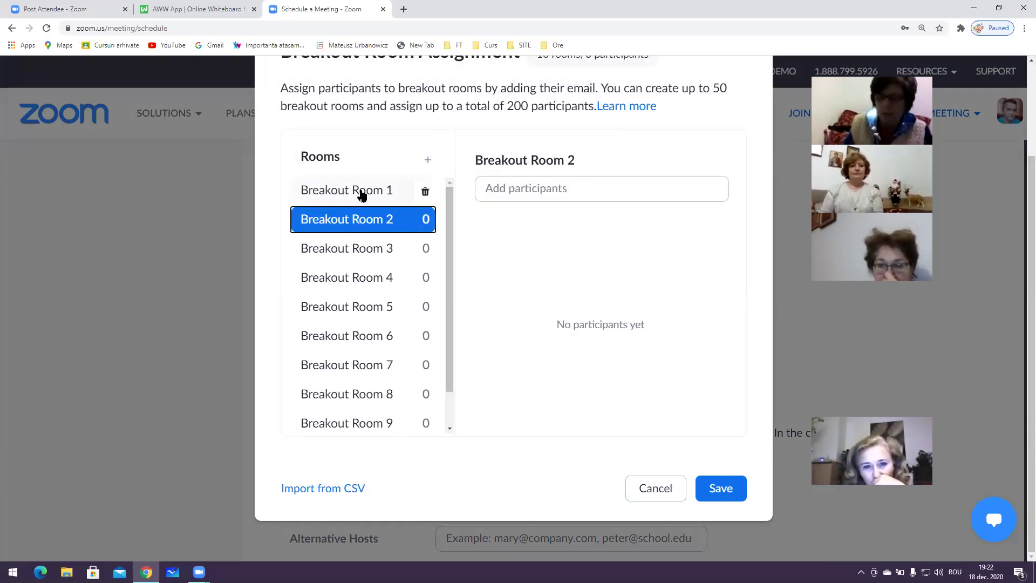
left_click(495, 187)
type("ADI, MARIA")
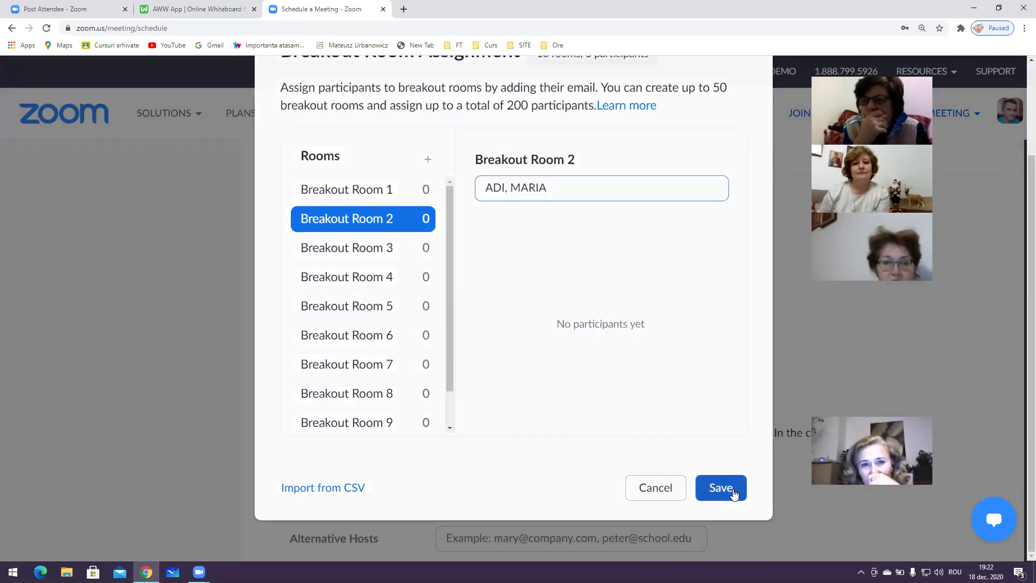
left_click(732, 488)
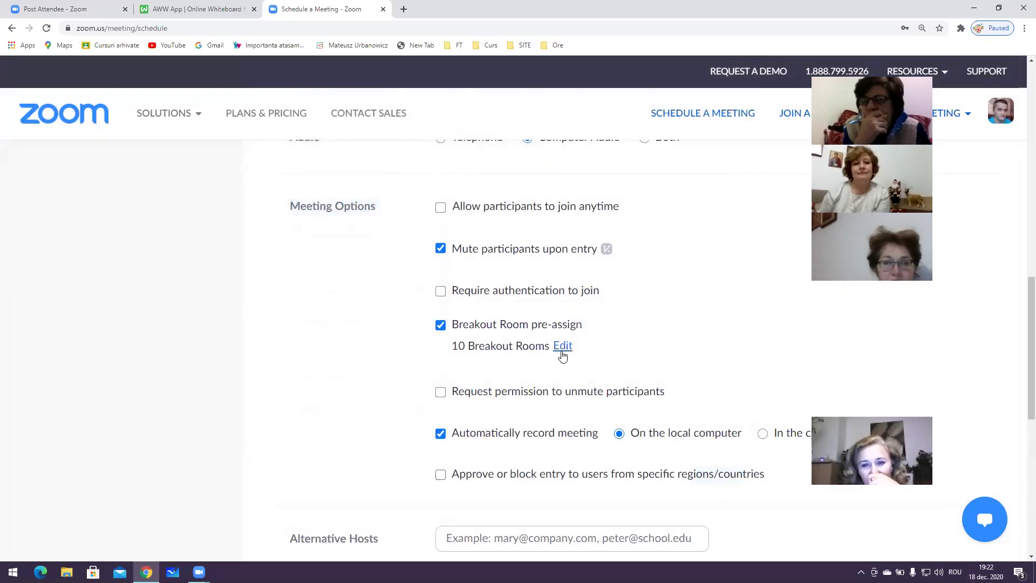
Try deleting and adding rooms in the assignment window, then cancel, keeping 10 rooms
left_click(563, 346)
left_click(425, 191)
left_click(425, 192)
left_click(426, 192)
left_click(426, 192)
left_click(430, 192)
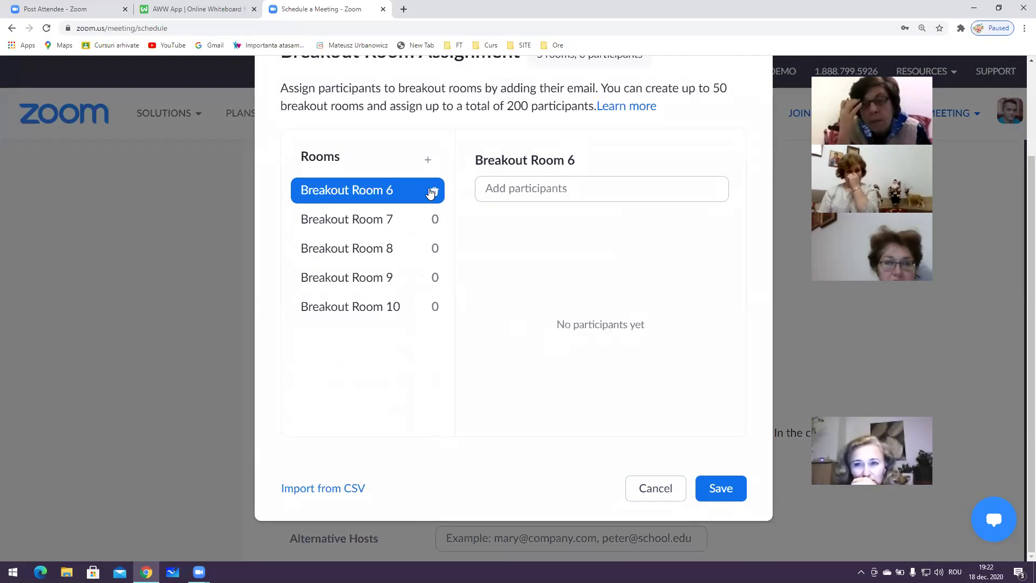
left_click(430, 192)
left_click(430, 192)
left_click(430, 193)
left_click(430, 193)
left_click(430, 192)
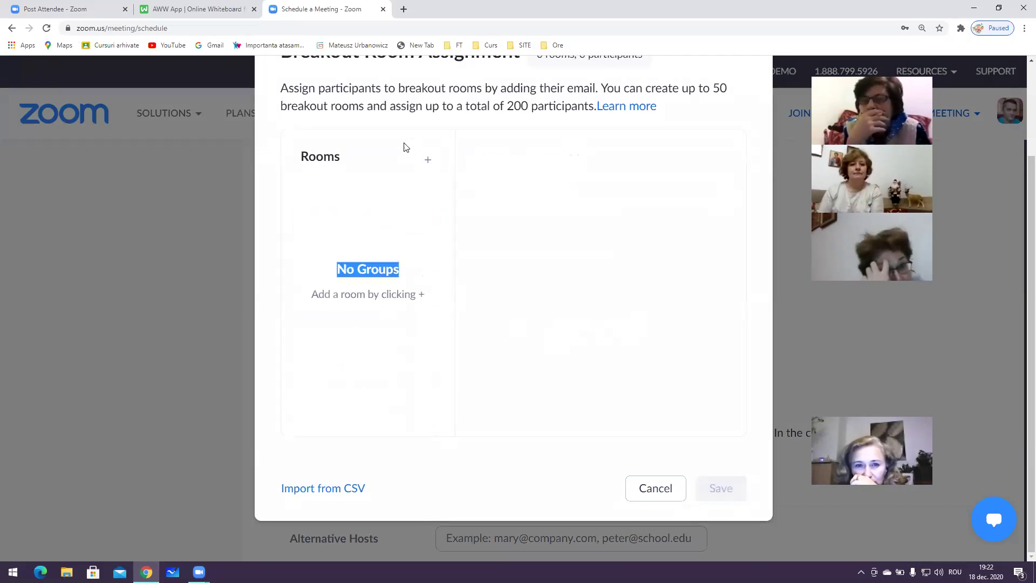
scroll(419, 200, "up", 1)
scroll(421, 208, "up", 1)
scroll(465, 270, "down", 1)
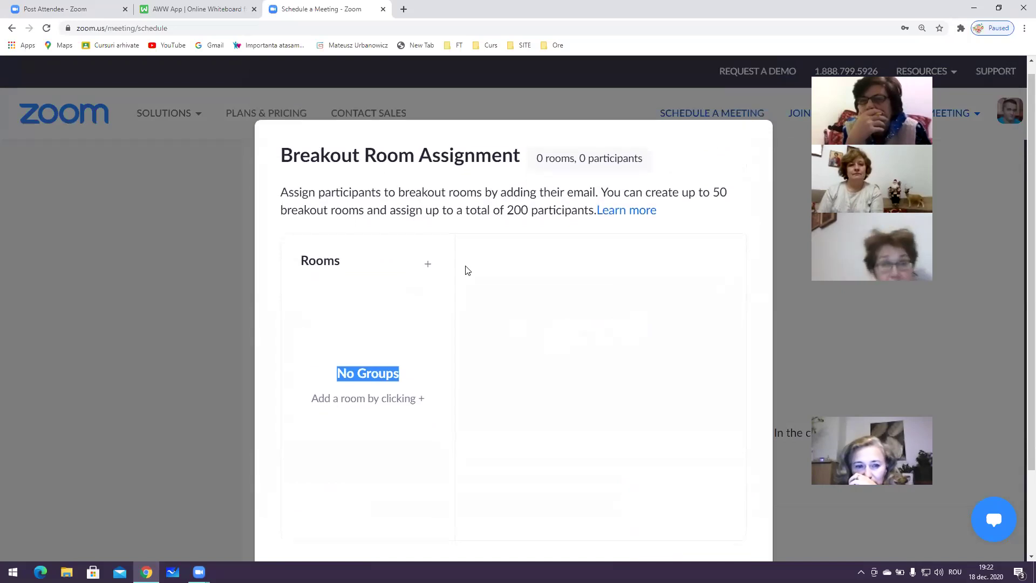
left_click(433, 220)
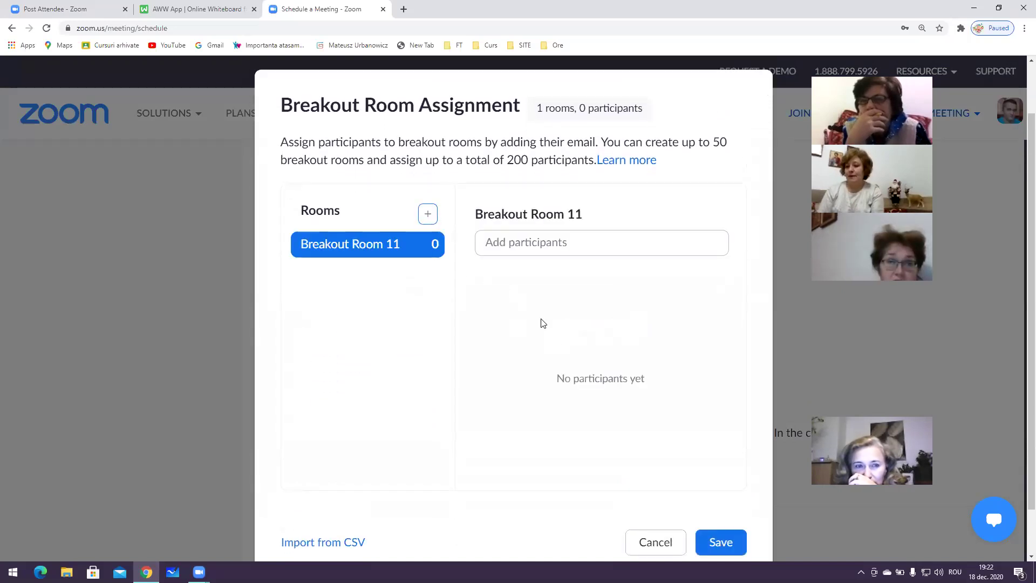
left_click(653, 541)
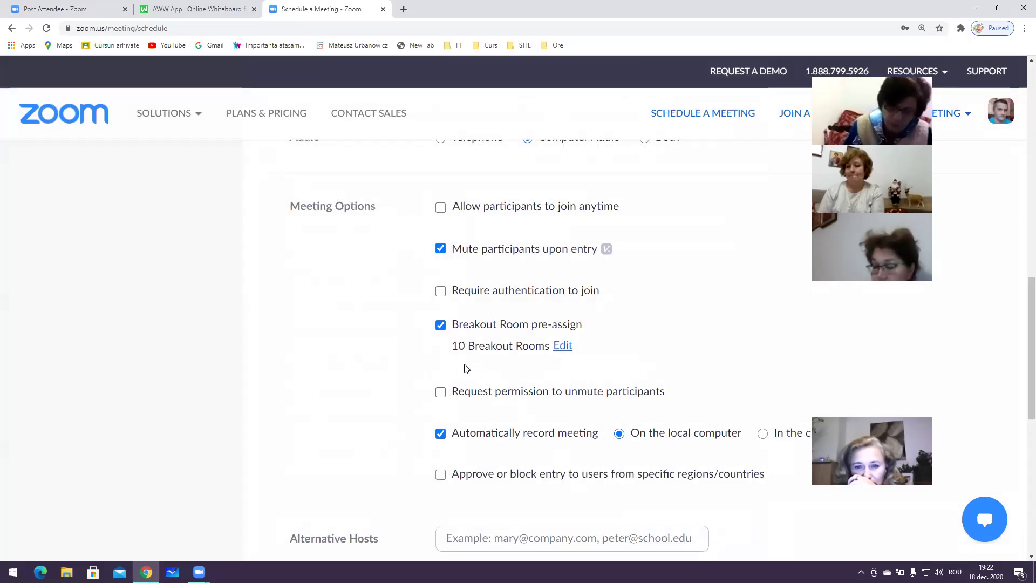
Turn off breakout room pre-assignment and automatic recording, leaving region restriction unapplied
left_click(441, 325)
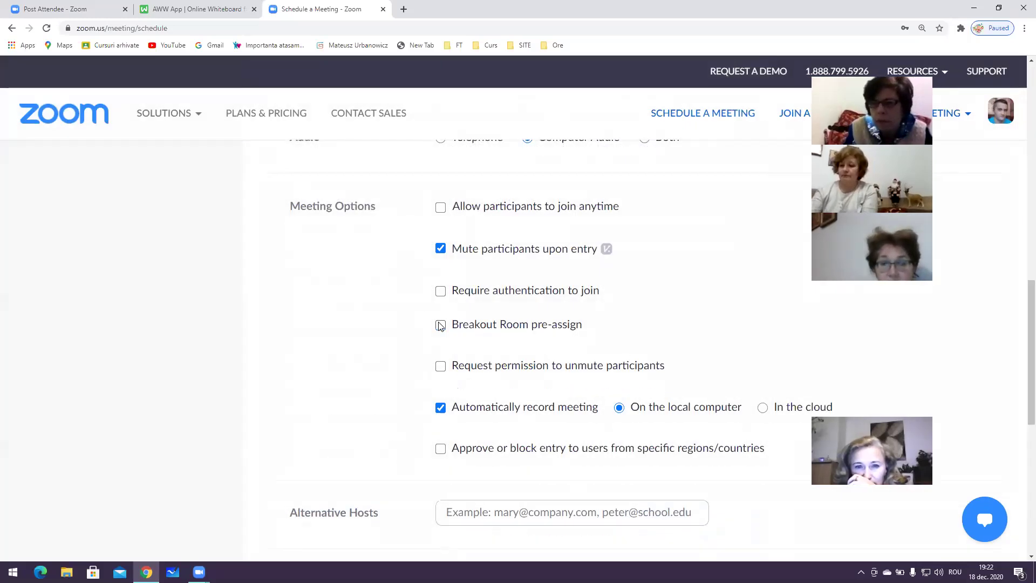
scroll(459, 410, "down", 1)
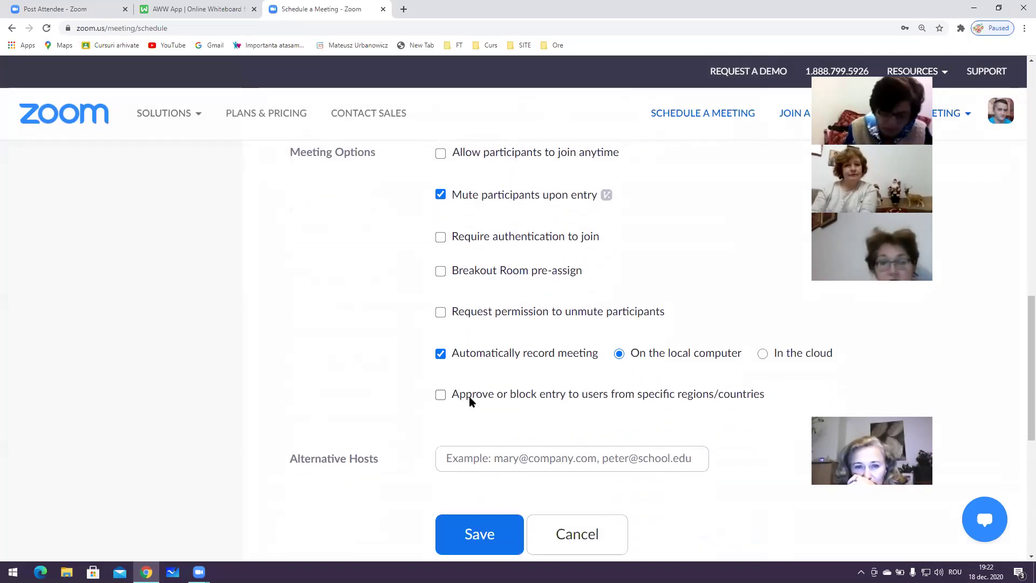
left_click(442, 355)
left_click(445, 355)
left_click(445, 355)
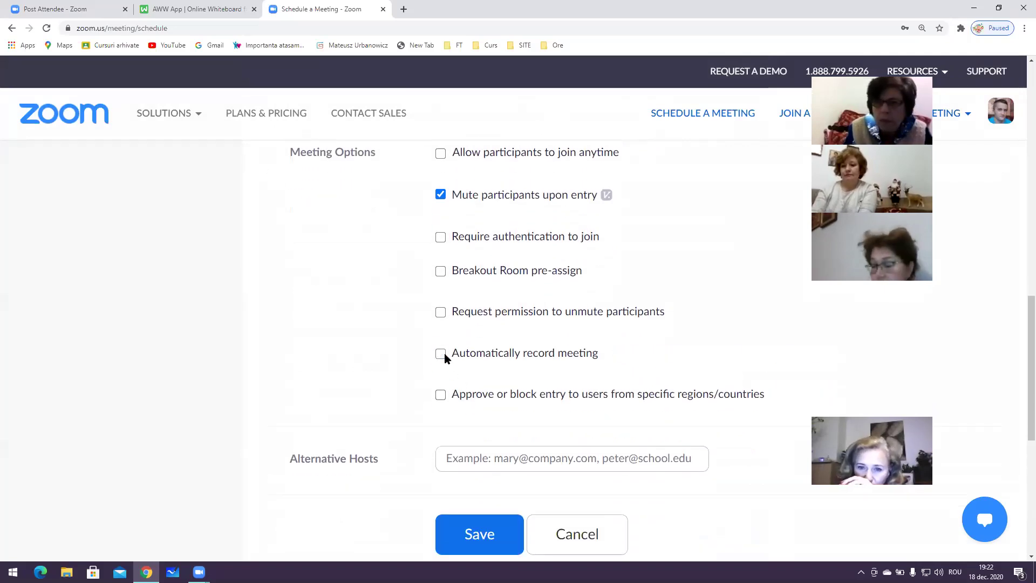
left_click(444, 355)
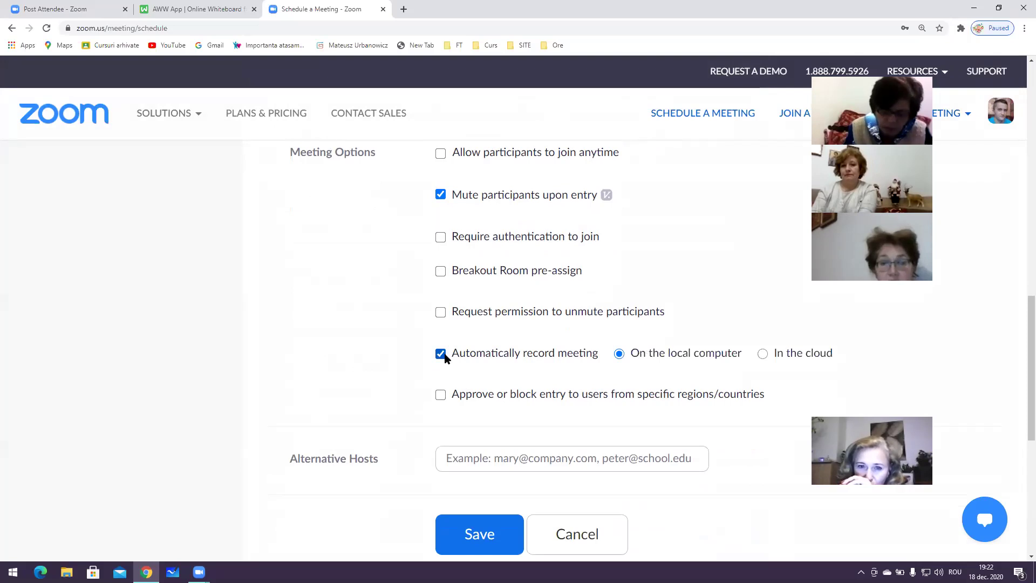
left_click(441, 354)
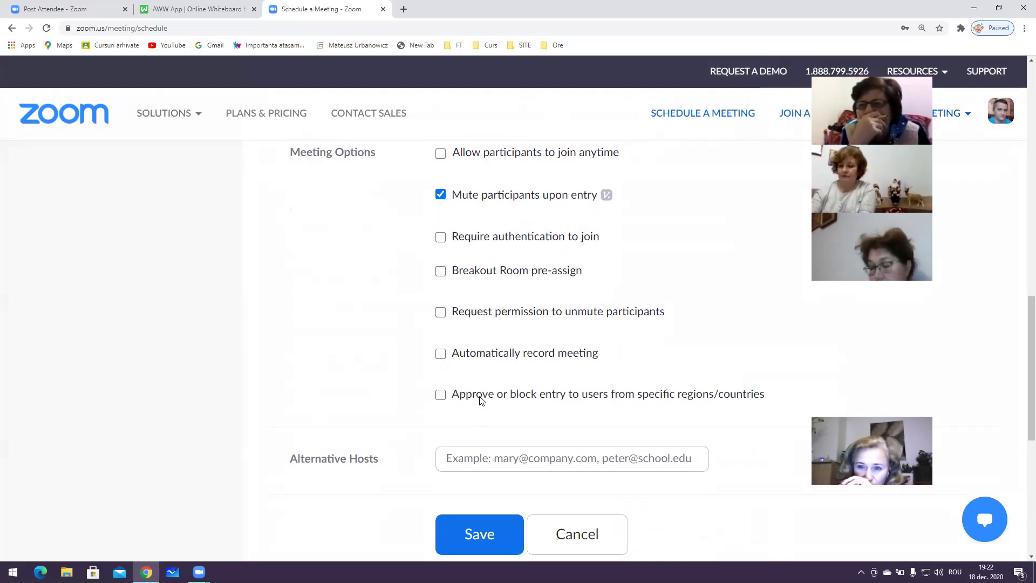
left_click(442, 395)
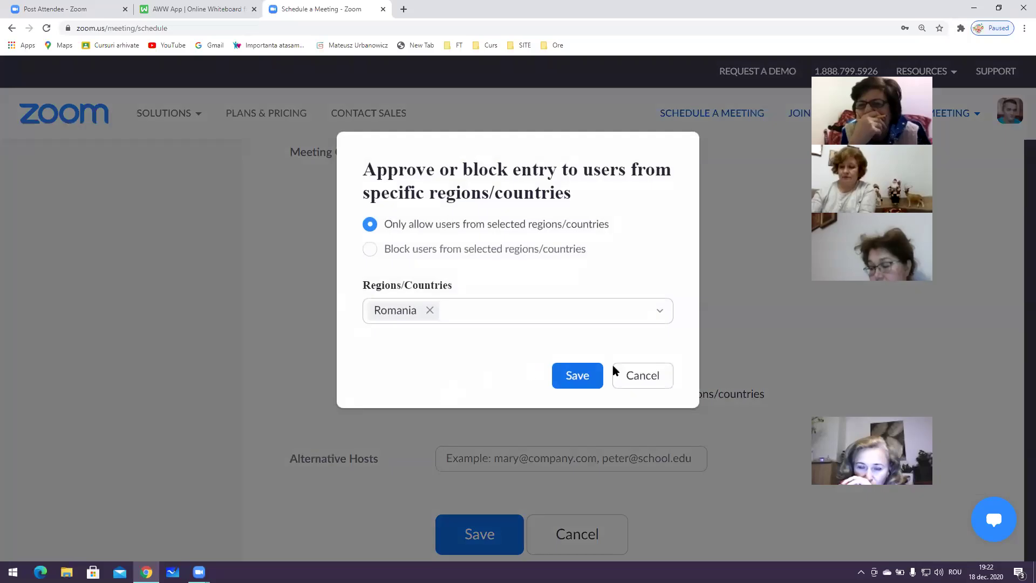
left_click(655, 378)
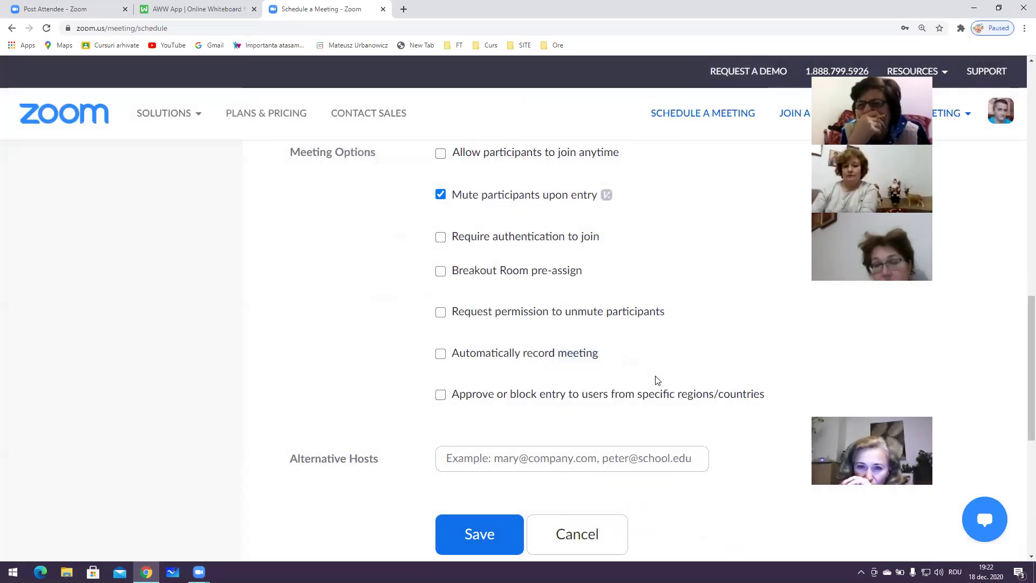
Confirm the meeting recurs with No Fixed Time and save the meeting
scroll(480, 342, "up", 15)
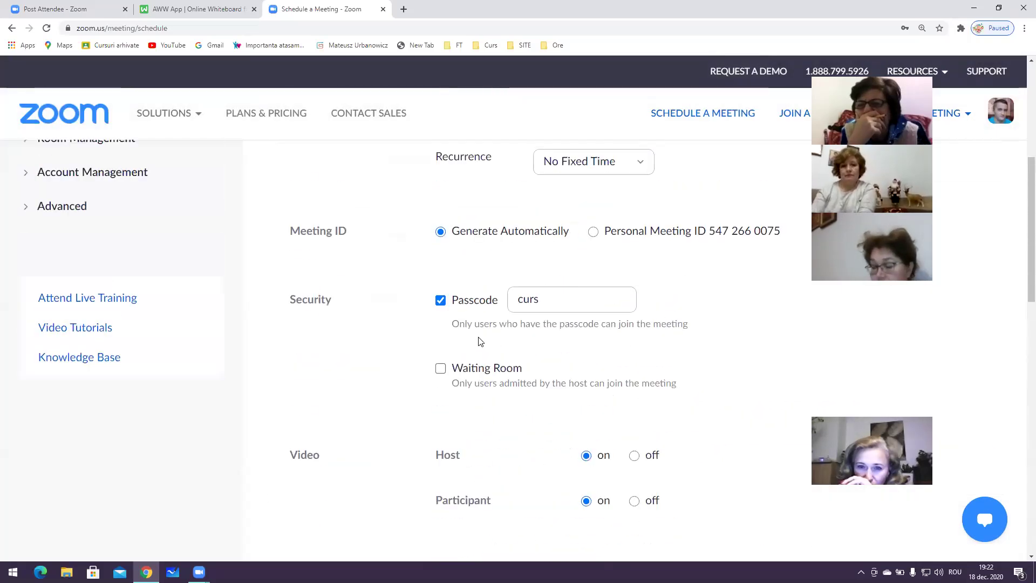
scroll(479, 329, "down", 3)
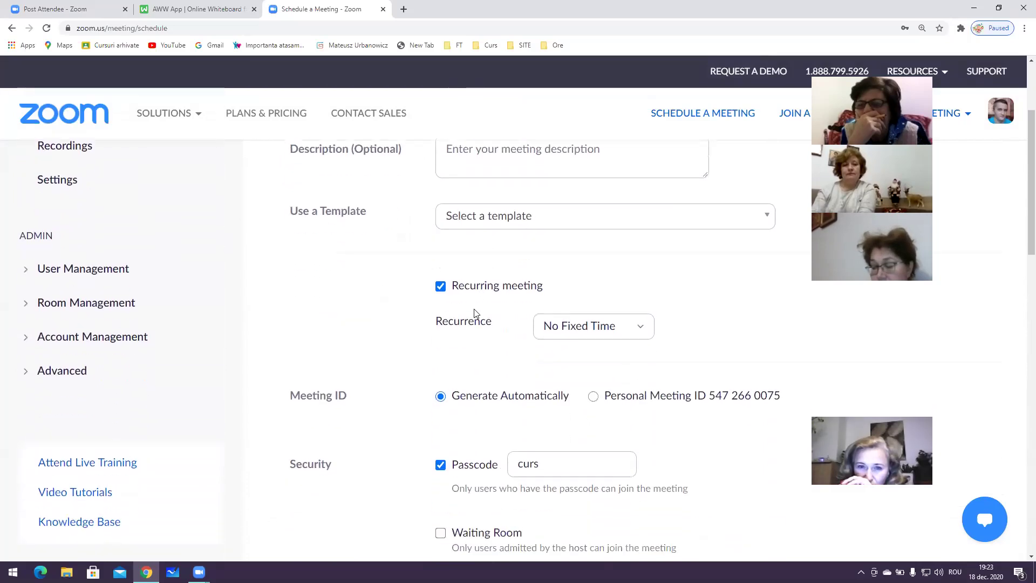
left_click(442, 286)
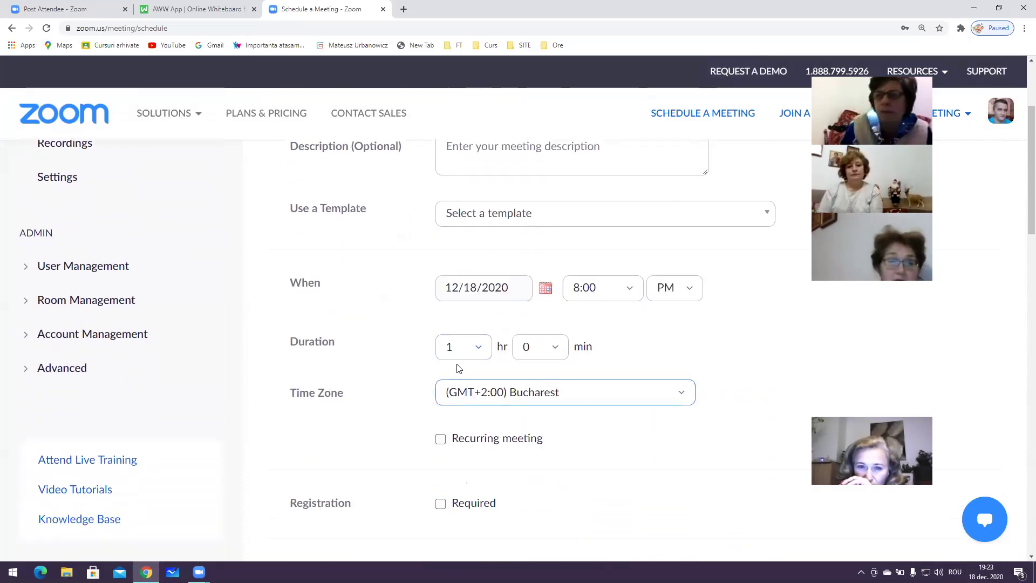
scroll(453, 394, "down", 1)
left_click(441, 385)
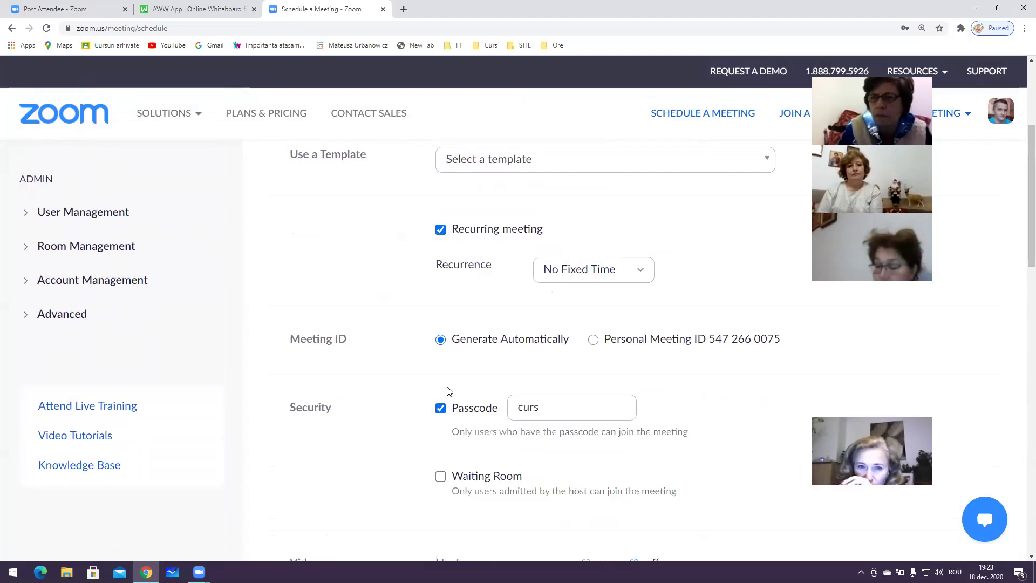
left_click(617, 275)
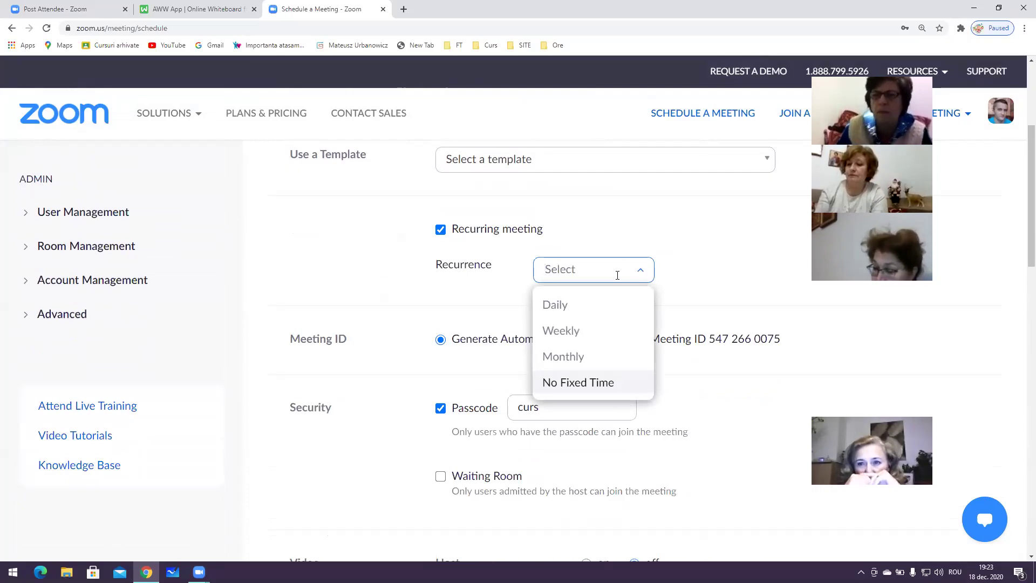
left_click(587, 389)
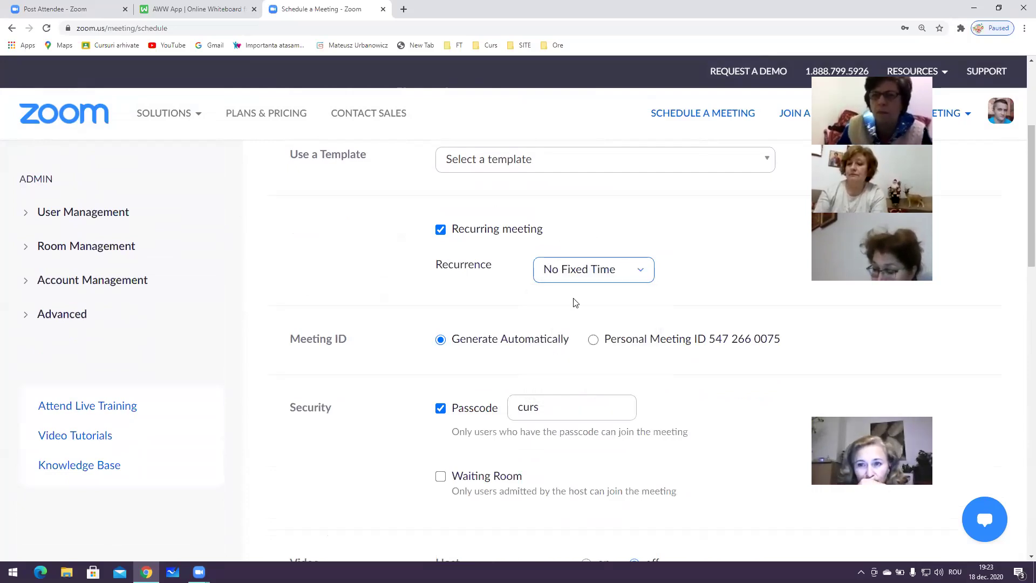
scroll(508, 382, "down", 15)
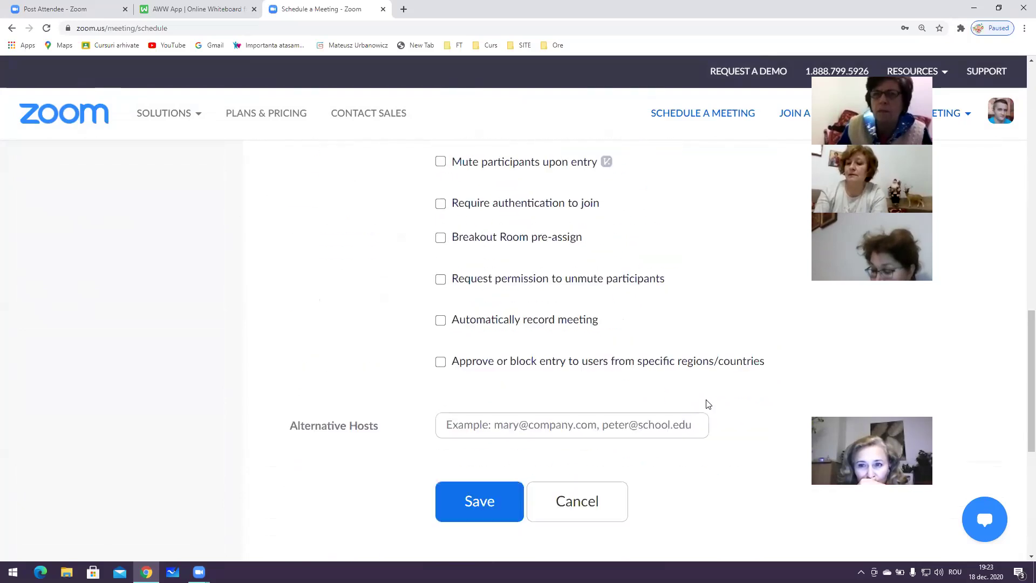
left_click(495, 303)
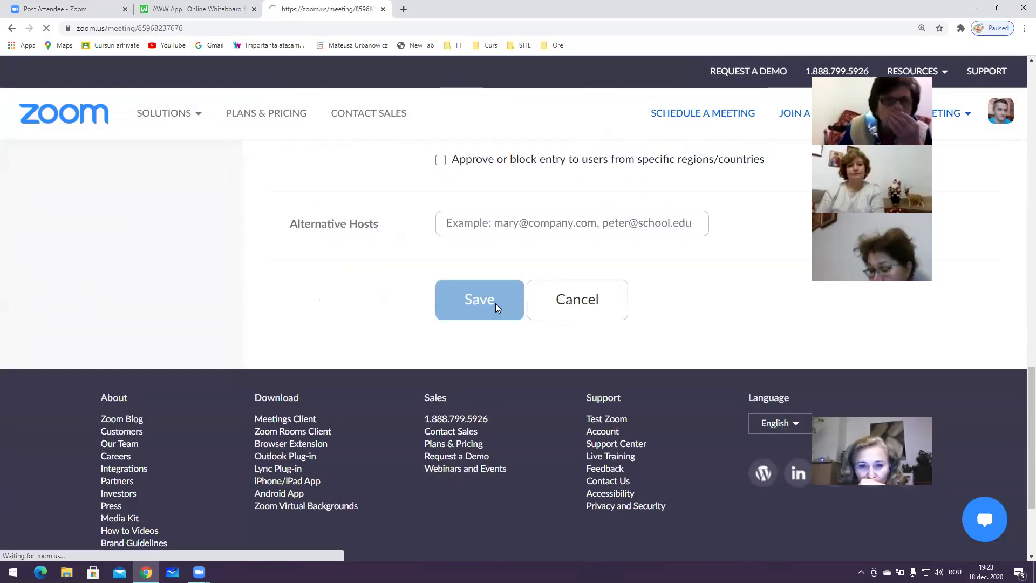
Open the meeting invitation and copy its join link, meeting ID and passcode lines
scroll(497, 344, "down", 4)
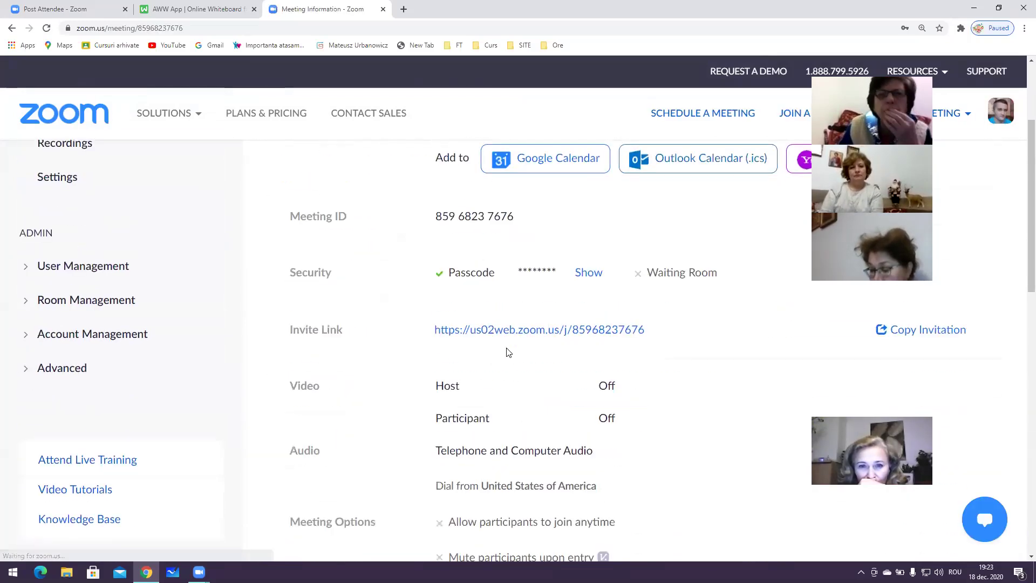
scroll(508, 357, "up", 2)
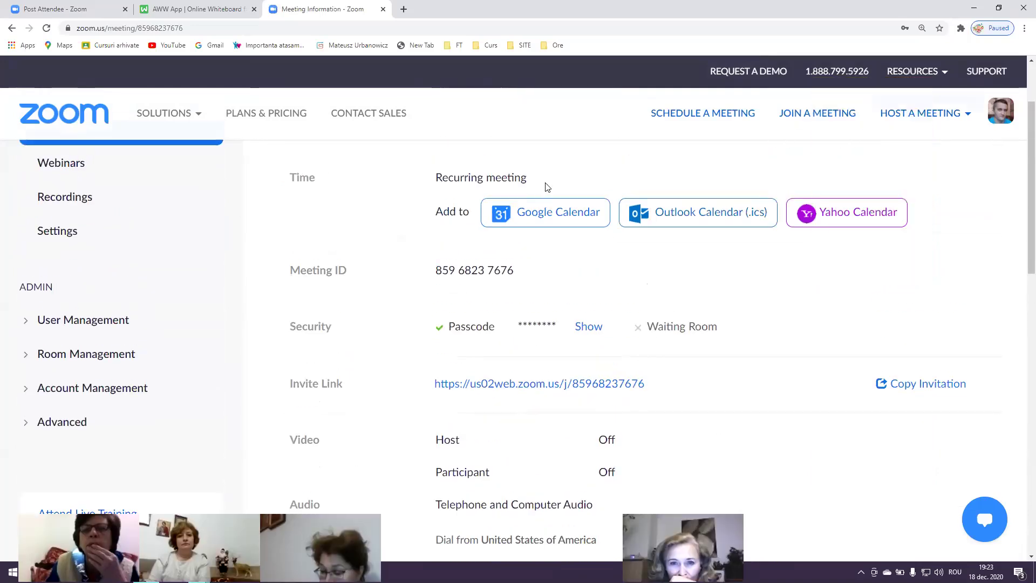
left_click(903, 384)
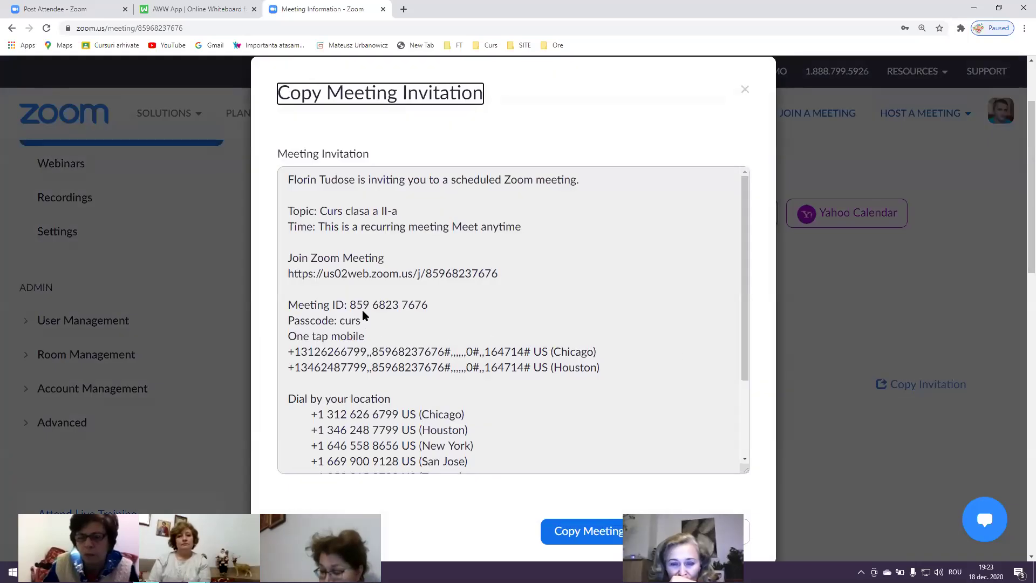
scroll(678, 167, "up", 1)
left_click_drag(334, 281, 529, 288)
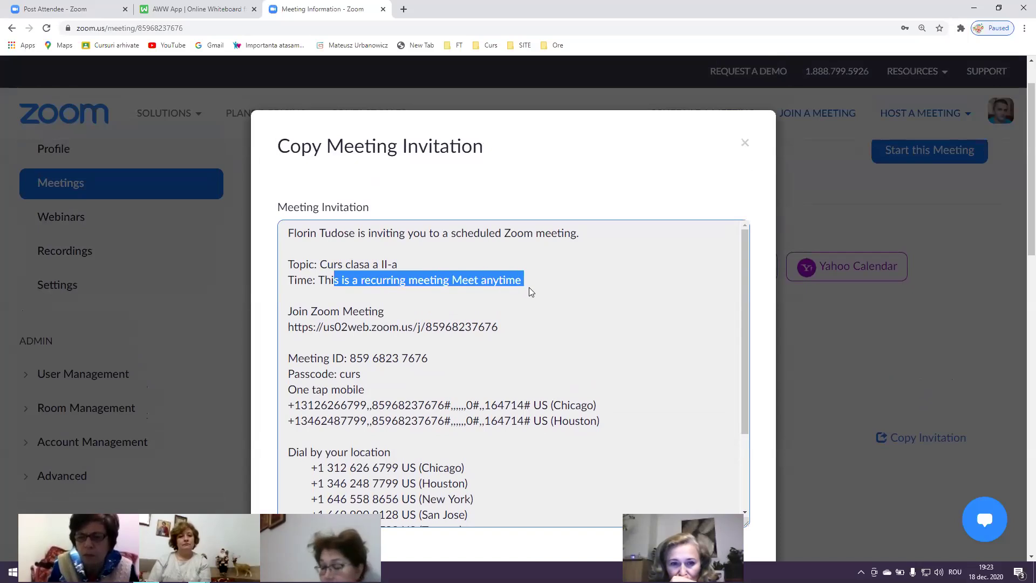
scroll(411, 322, "down", 1)
left_click(319, 268)
left_click_drag(288, 256, 376, 323)
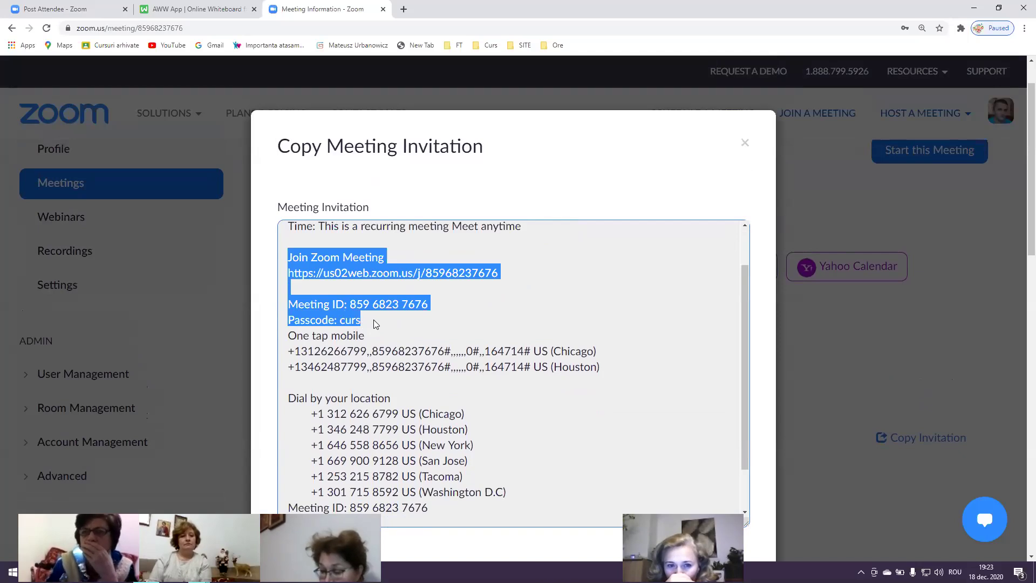
right_click(347, 304)
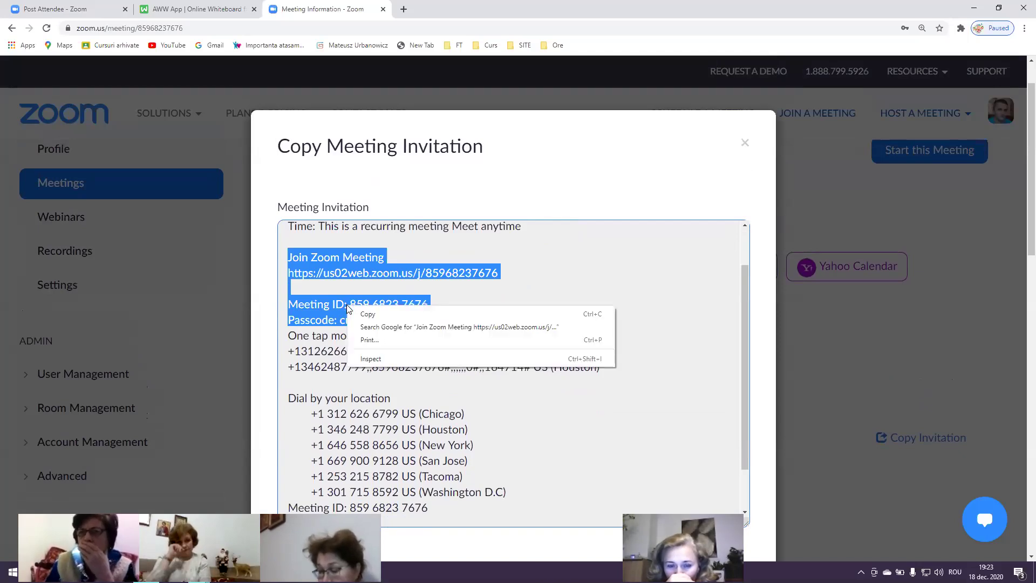
left_click(358, 314)
left_click(454, 330)
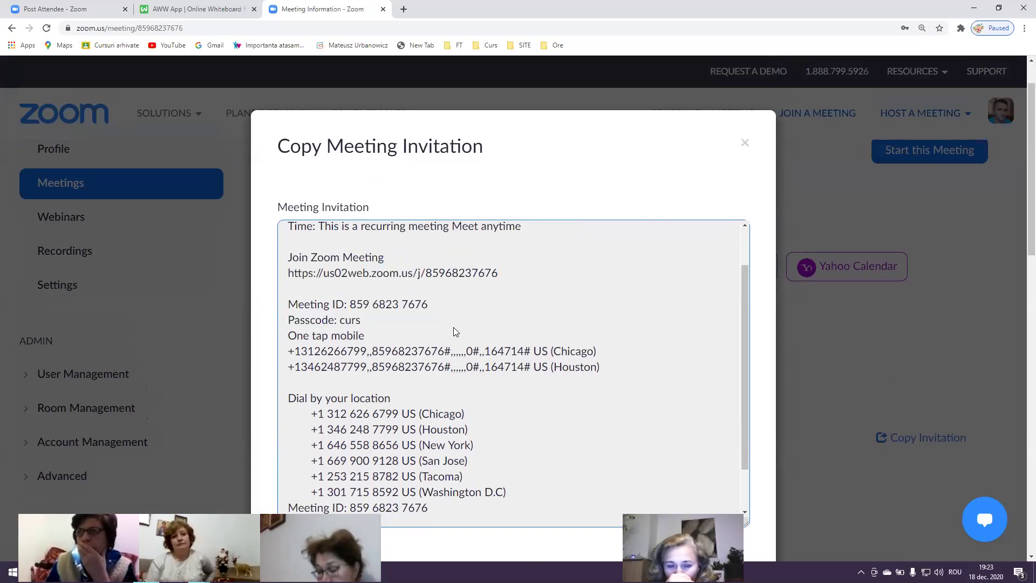
Close the invitation, then edit the meeting's audio from Both to Computer Audio and save
left_click(744, 143)
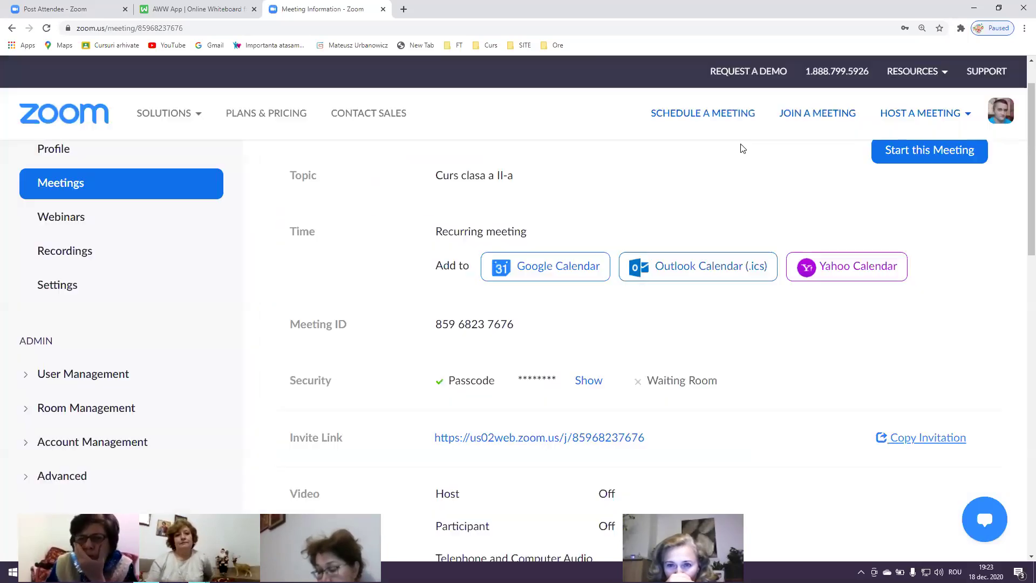
scroll(857, 244, "down", 8)
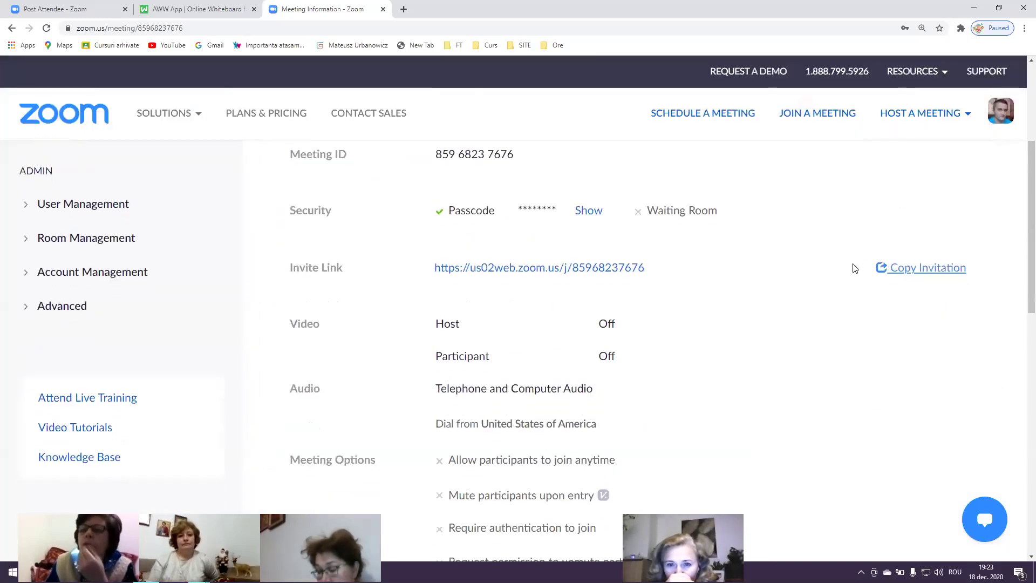
left_click(792, 382)
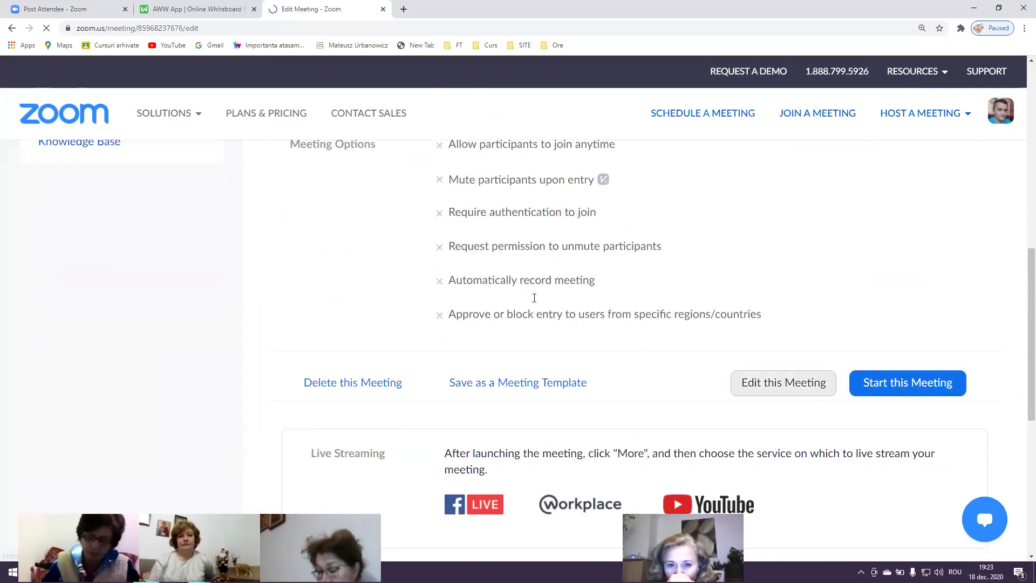
scroll(510, 309, "down", 3)
scroll(509, 309, "down", 15)
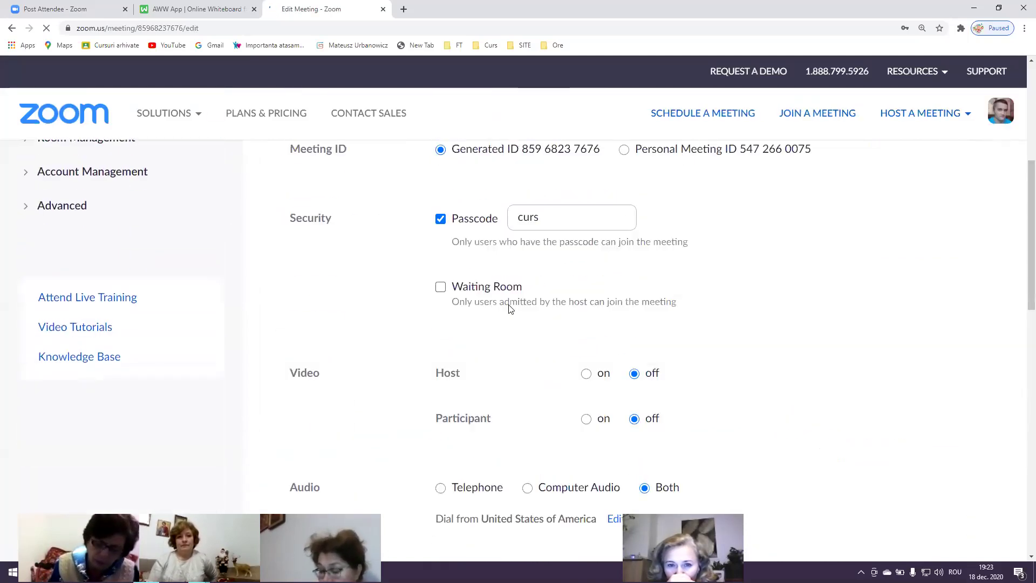
scroll(509, 309, "up", 7)
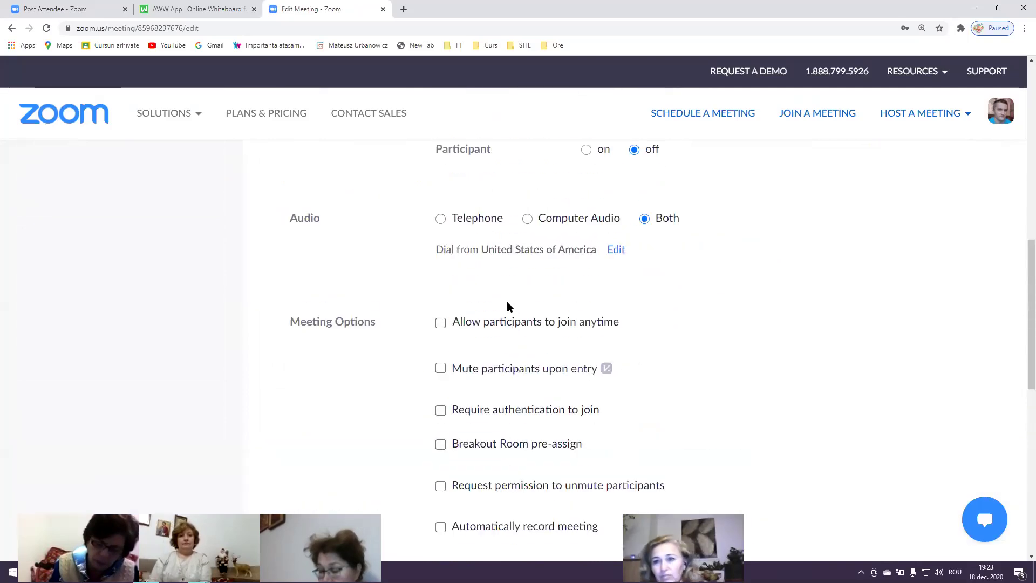
left_click(540, 327)
scroll(540, 327, "down", 8)
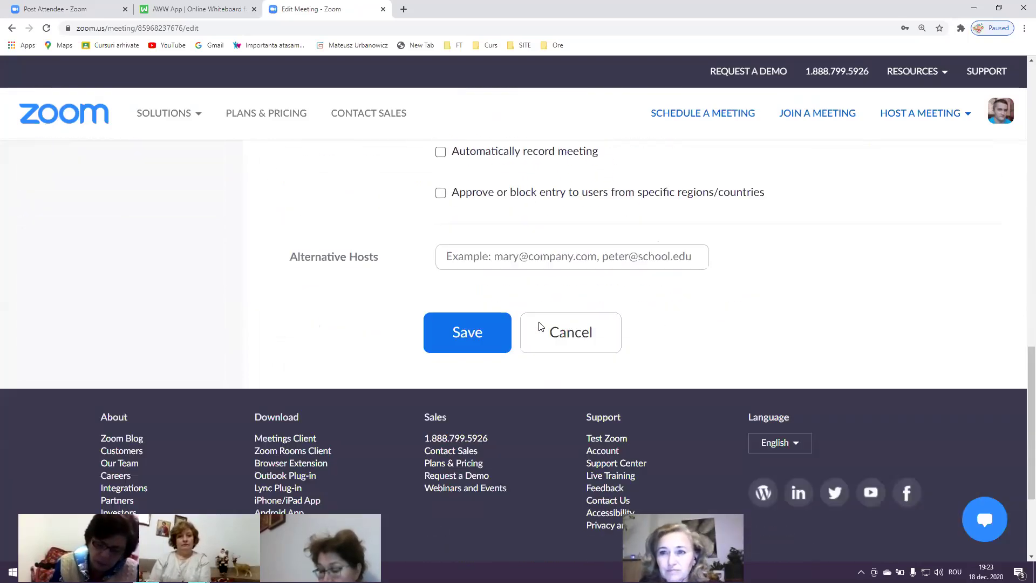
left_click(462, 295)
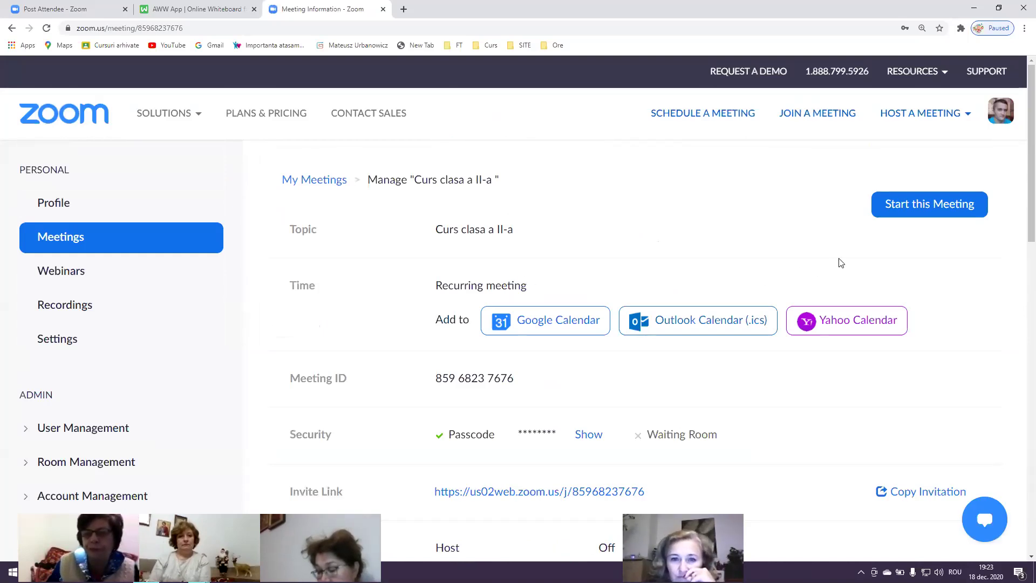
scroll(880, 335, "down", 3)
left_click(907, 335)
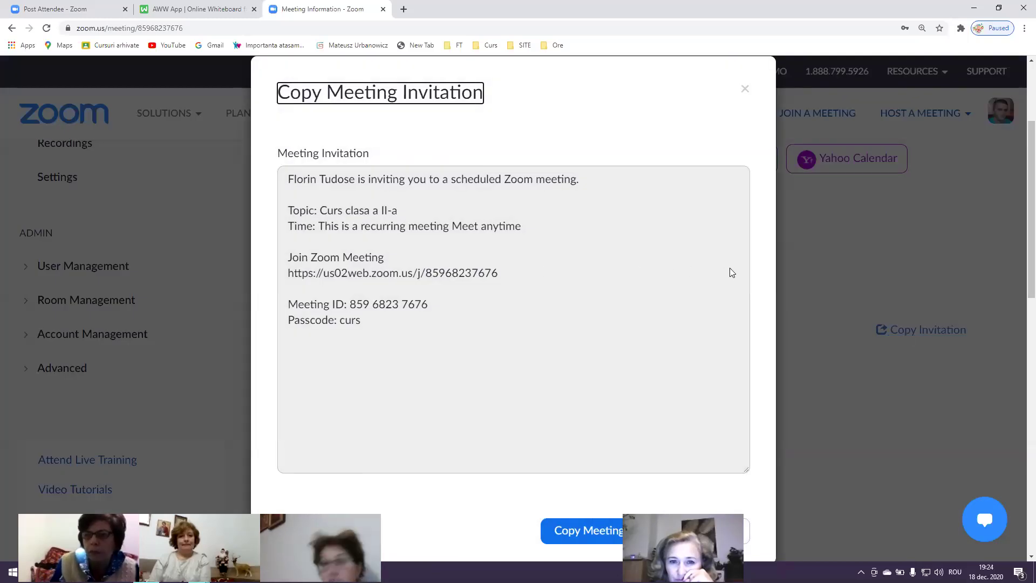
left_click(807, 269)
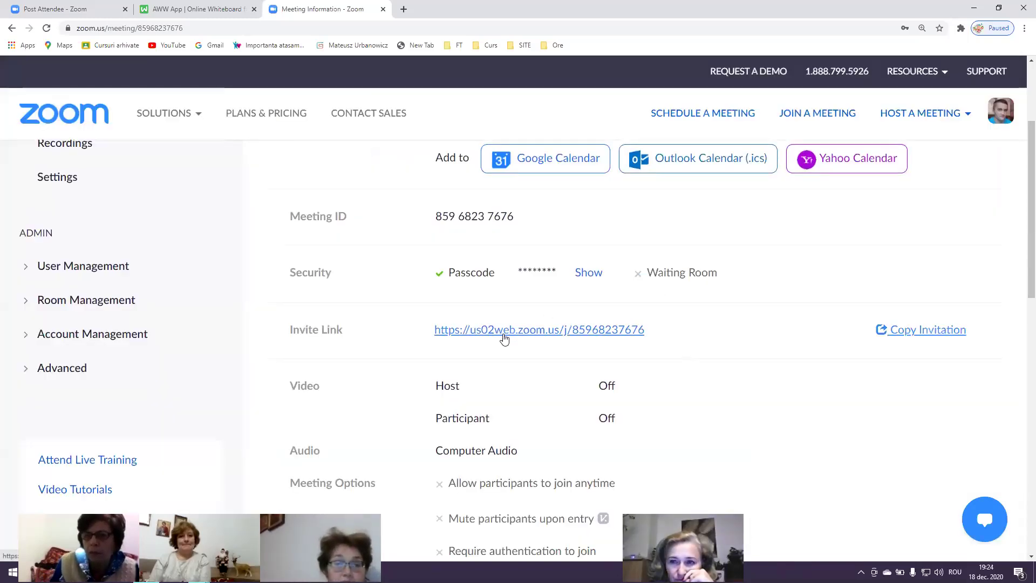
left_click_drag(644, 330, 422, 325)
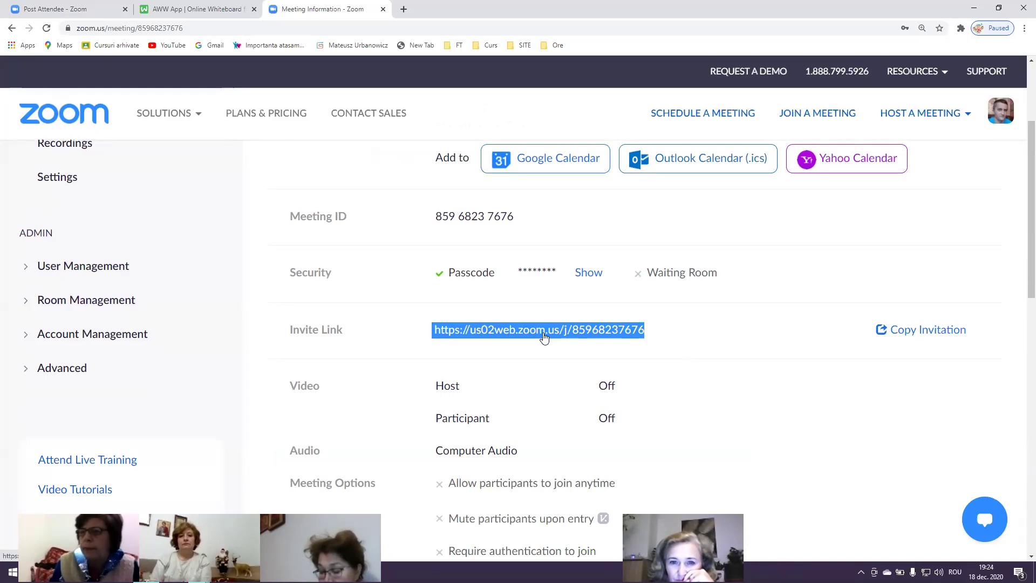
left_click(696, 327)
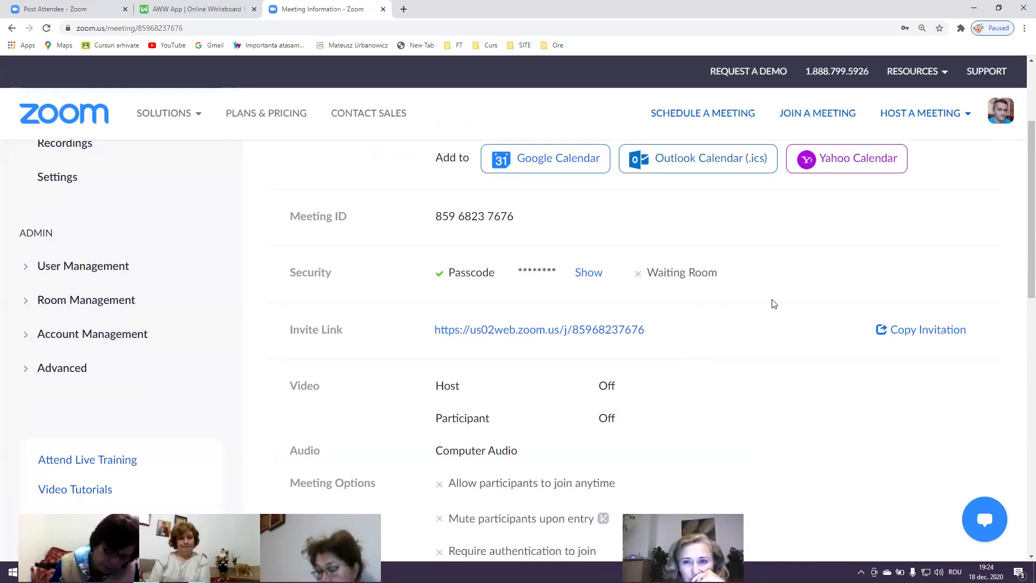
scroll(772, 301, "down", 3)
scroll(772, 300, "down", 6)
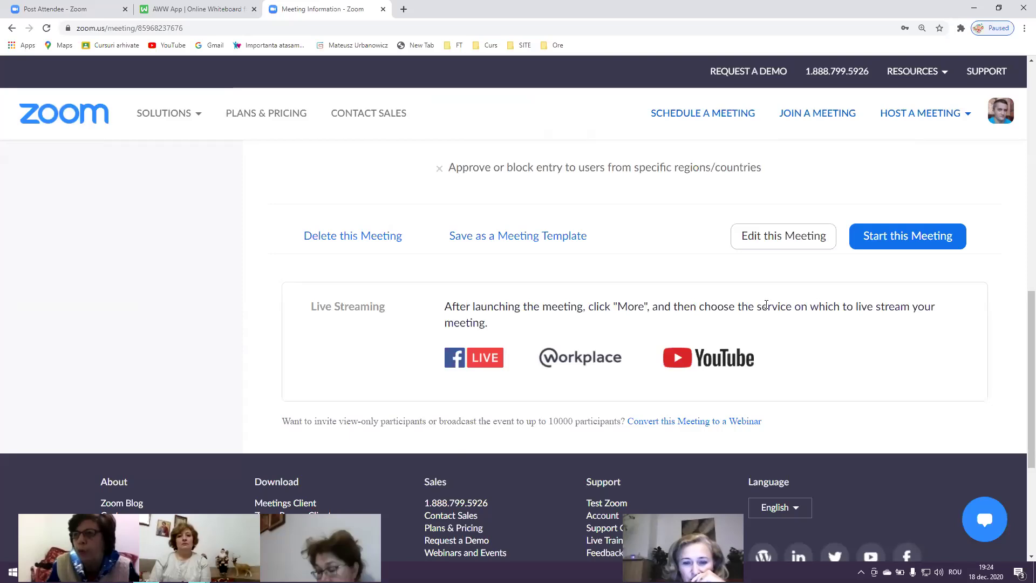
scroll(766, 305, "up", 9)
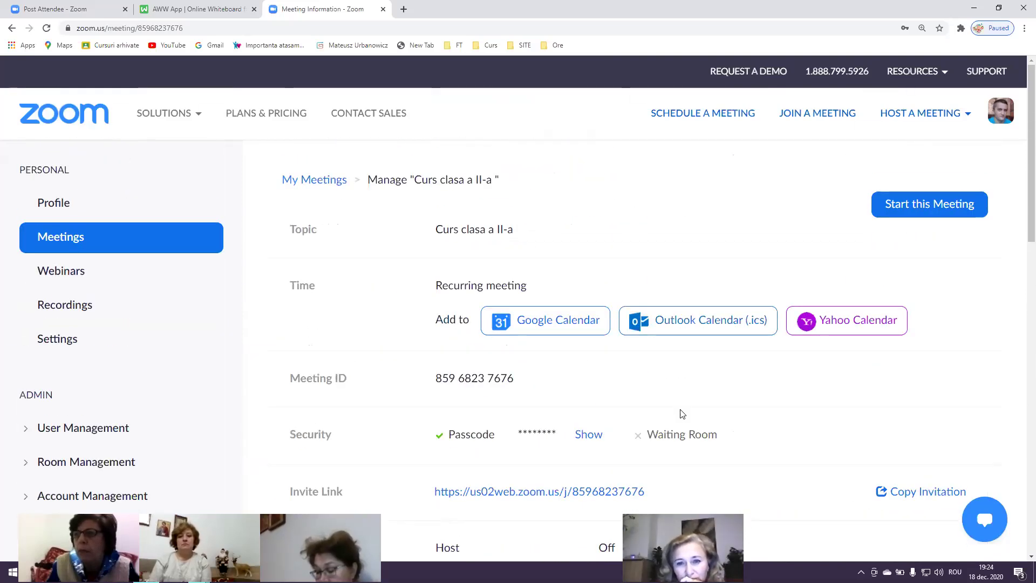
left_click_drag(351, 539, 471, 358)
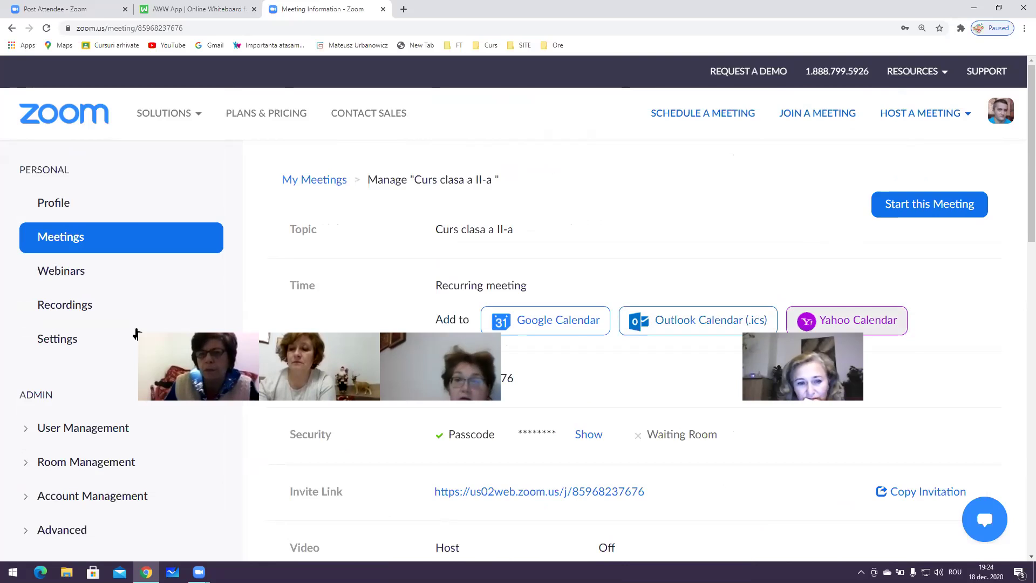
Expand Advanced in the admin sidebar to reach the Branding page, then collapse Advanced
scroll(80, 425, "down", 2)
left_click(81, 424)
scroll(82, 425, "down", 3)
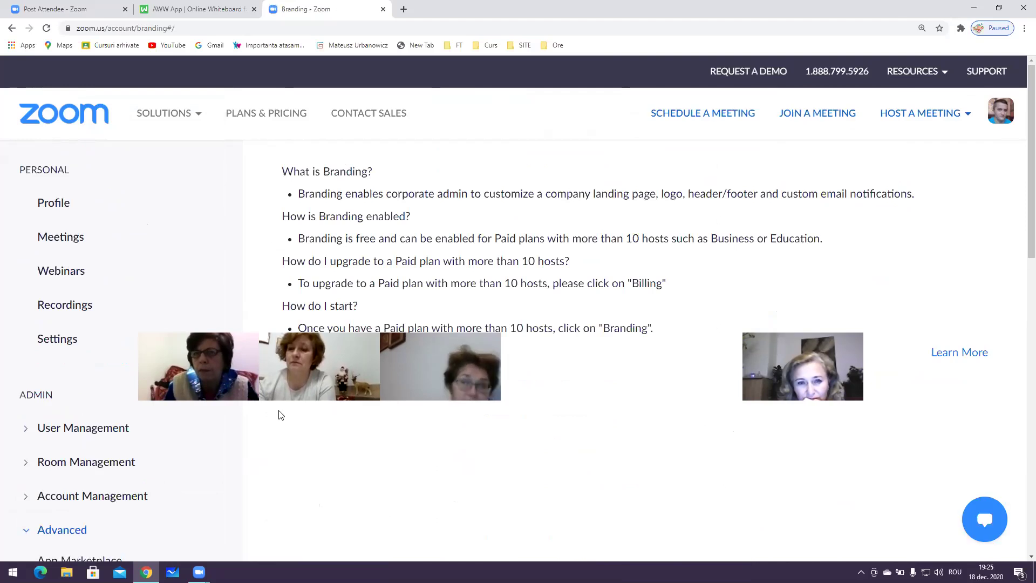
left_click(55, 530)
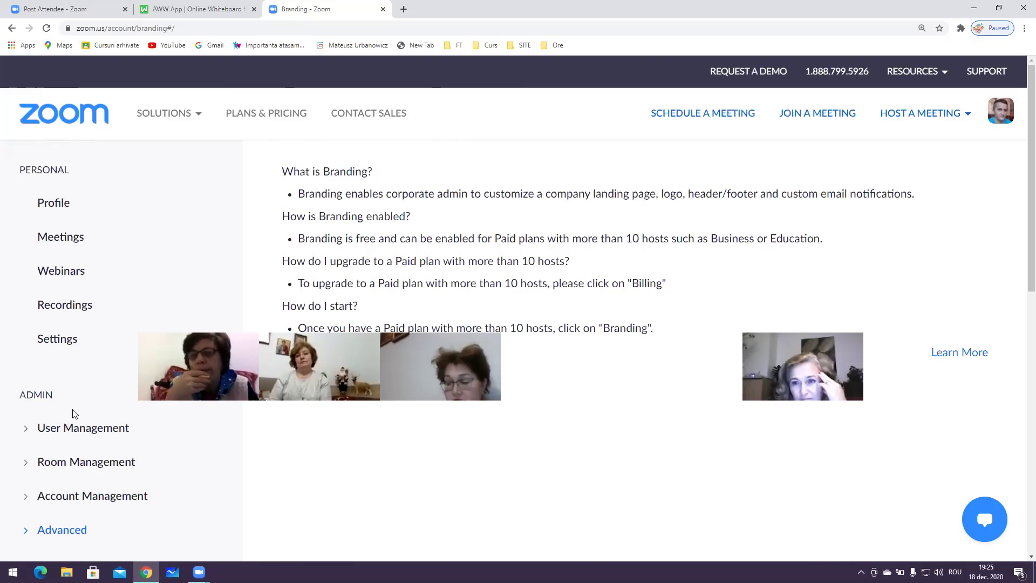
scroll(92, 451, "down", 3)
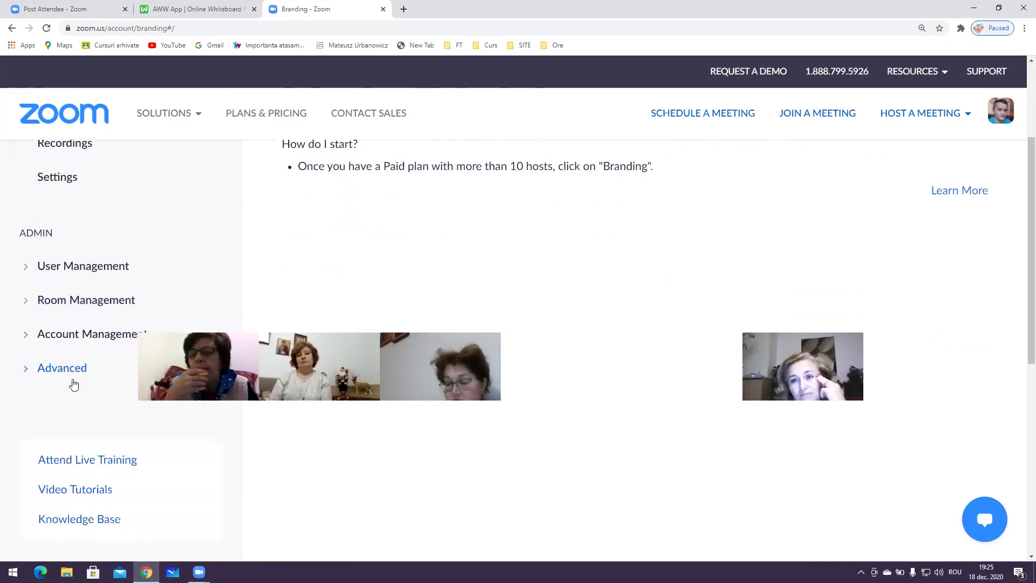
scroll(70, 410, "down", 2)
scroll(72, 405, "up", 5)
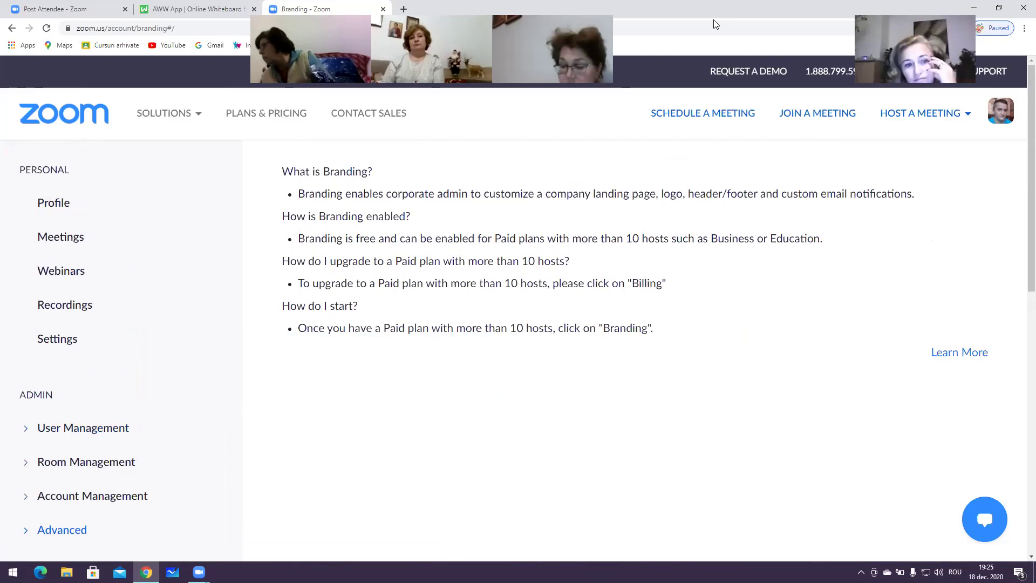
Scroll through the Upcoming meetings list, then close the My Meetings - Zoom tab
left_click(100, 229)
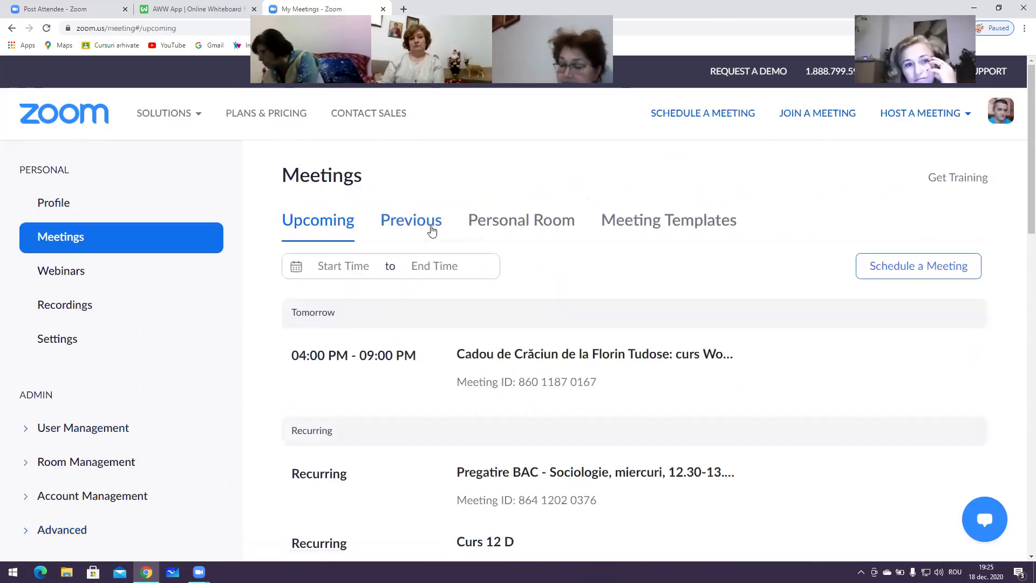
scroll(528, 259, "down", 3)
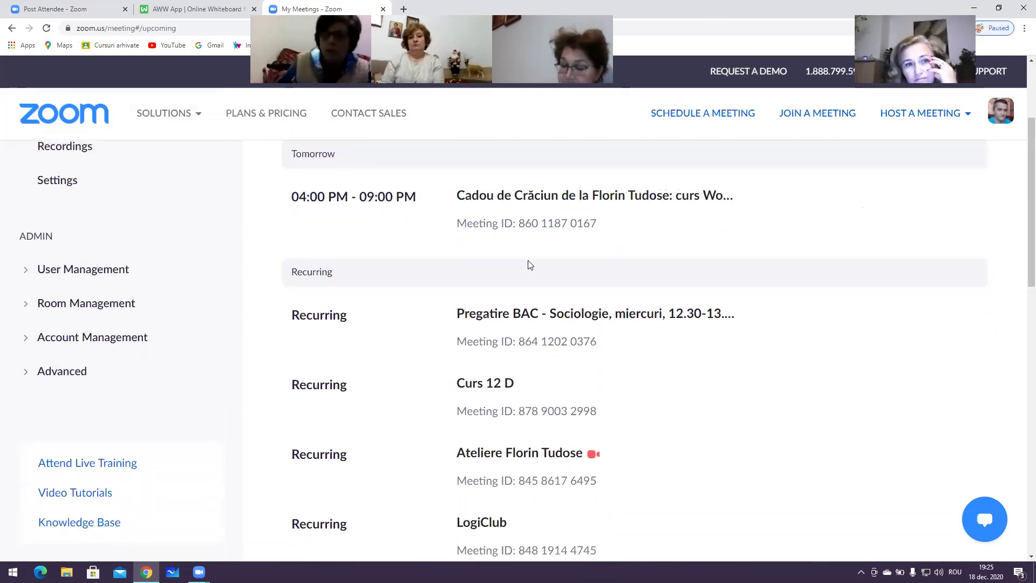
scroll(530, 263, "up", 3)
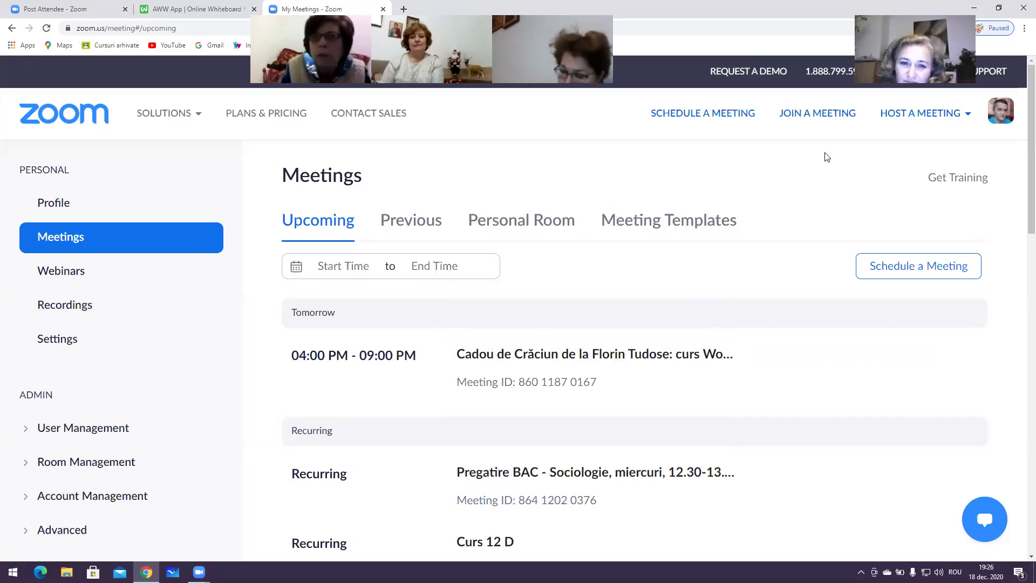
left_click(383, 10)
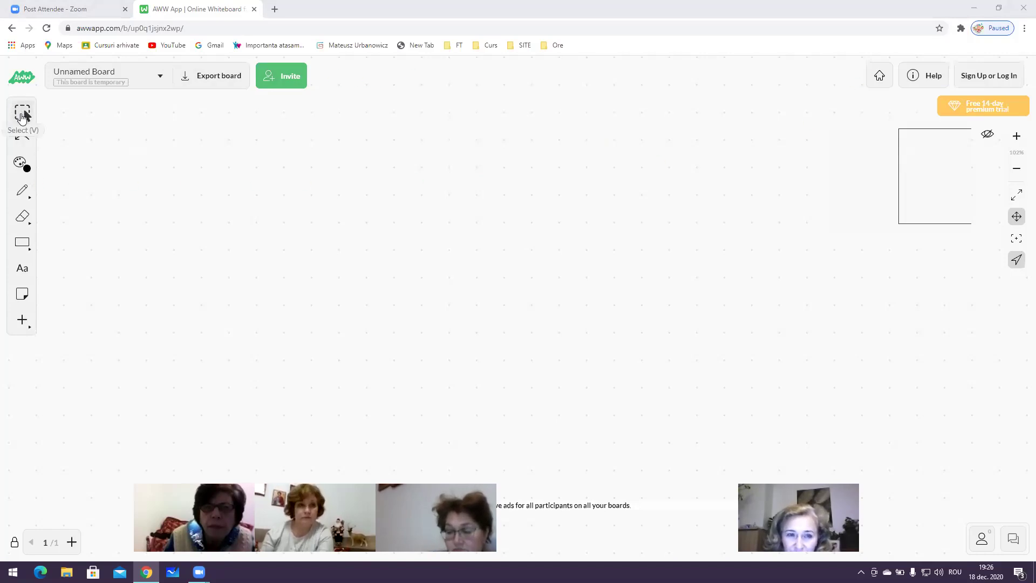
Choose red in the Pencil tool's colour options and draw a red 2
left_click(22, 165)
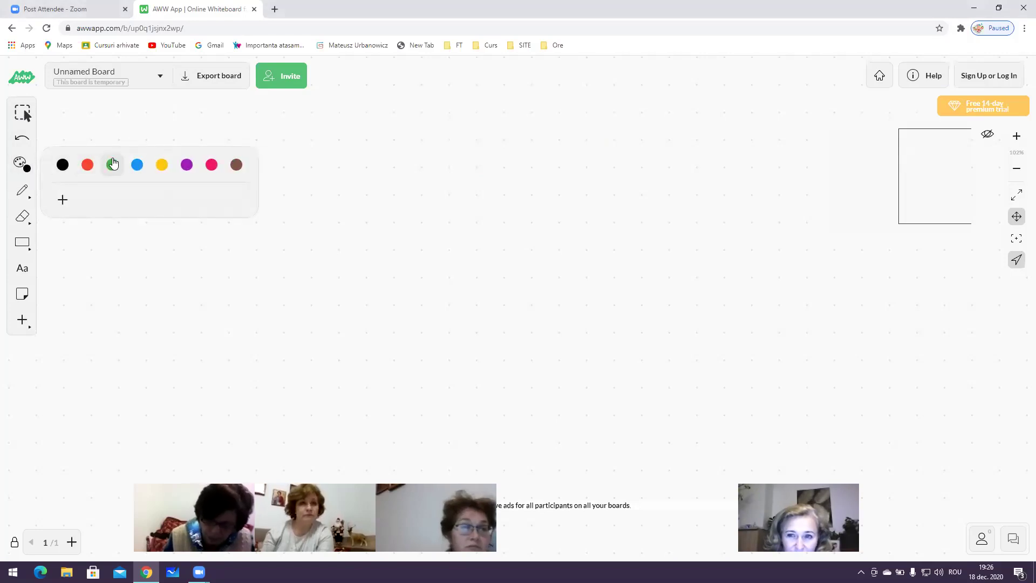
left_click(112, 165)
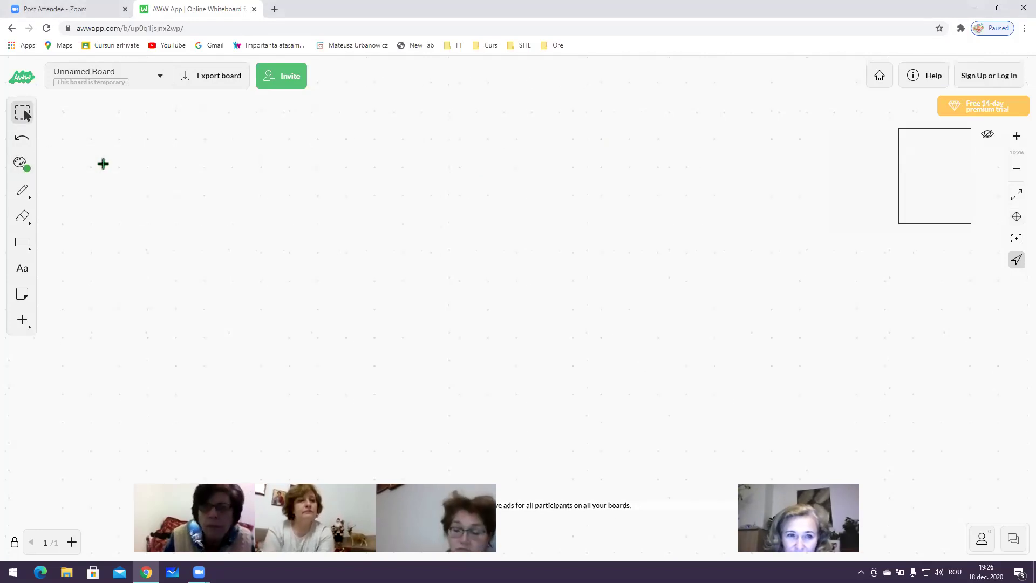
scroll(104, 171, "up", 1)
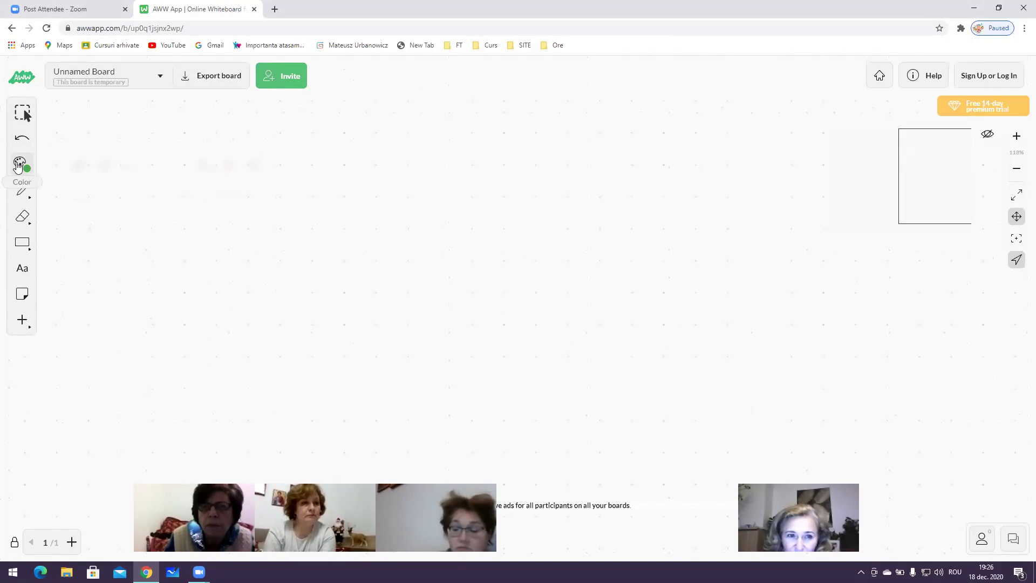
left_click(86, 165)
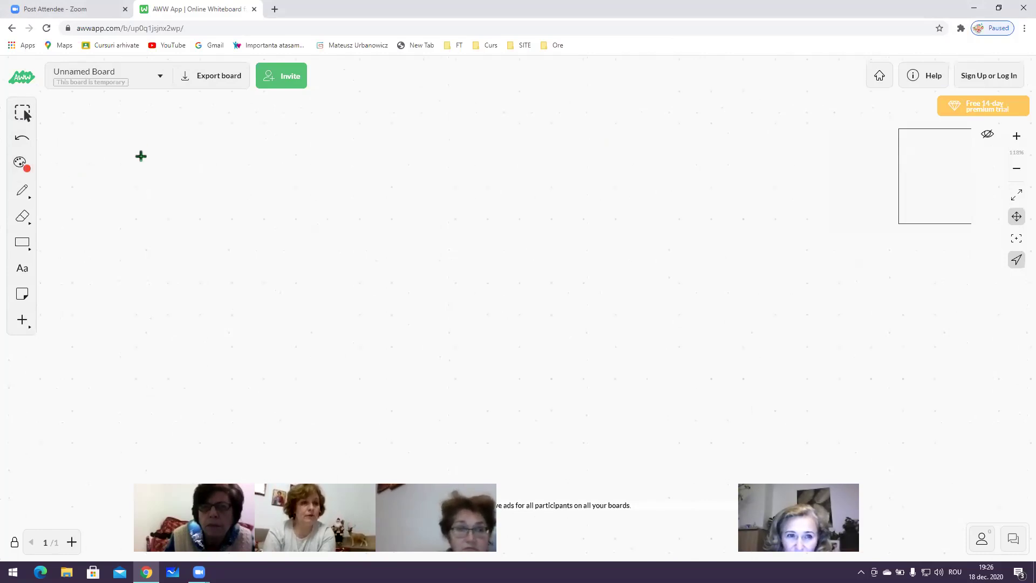
left_click(24, 168)
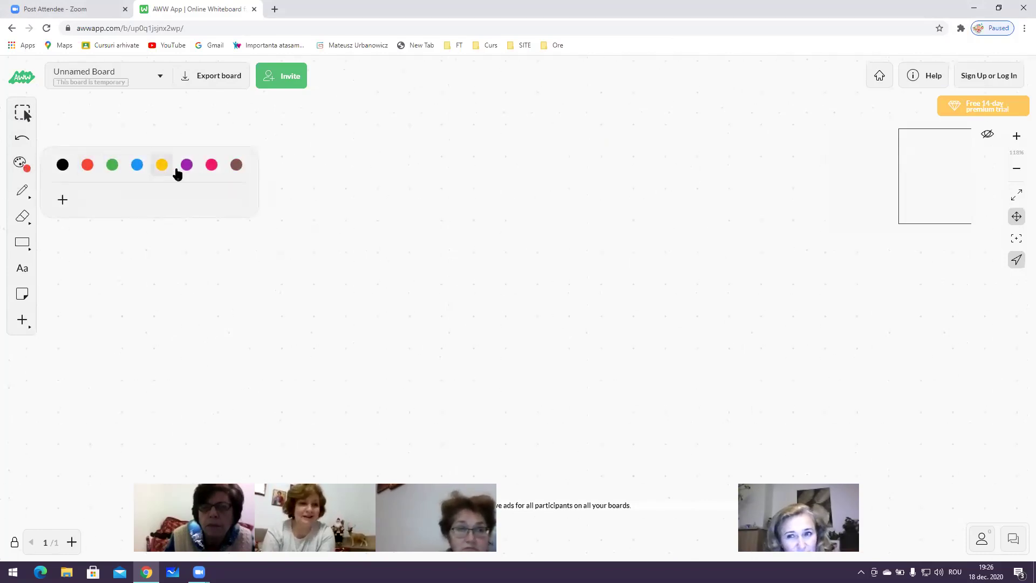
left_click(21, 191)
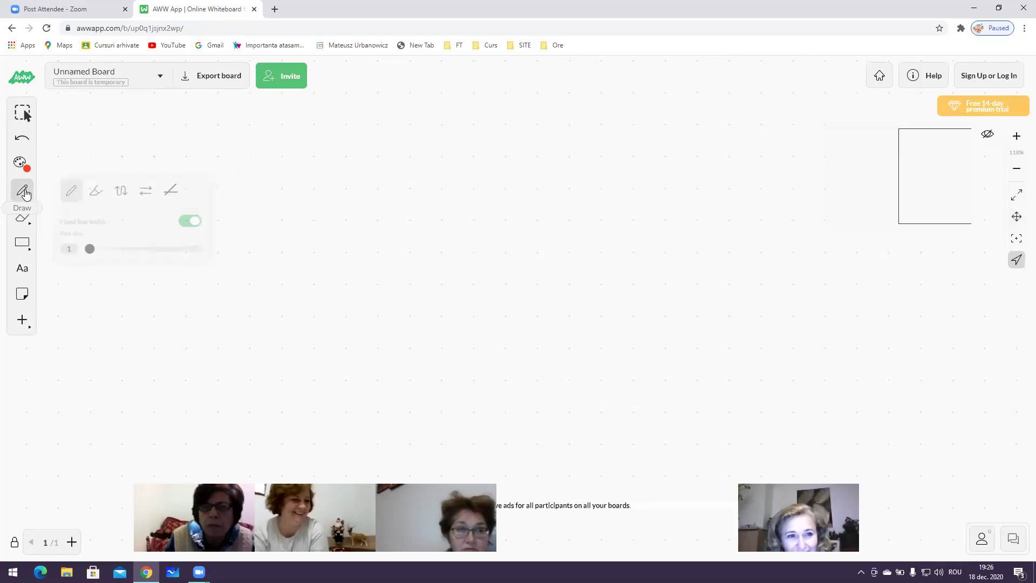
left_click(22, 163)
left_click(85, 163)
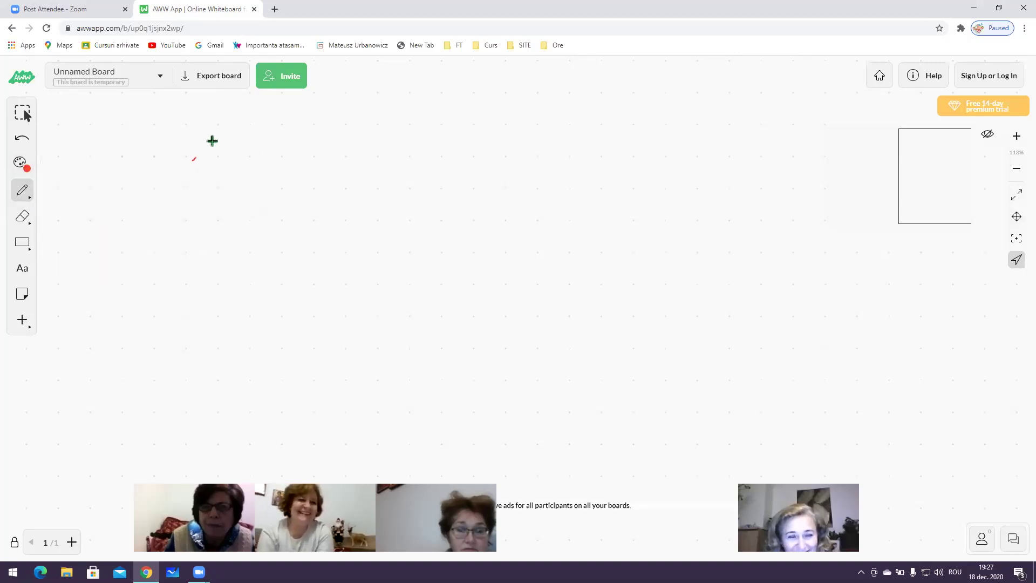
left_click_drag(211, 240, 246, 236)
Draw a yellow 2 and a magenta 4 beside it, then undo the magenta 4
left_click(23, 171)
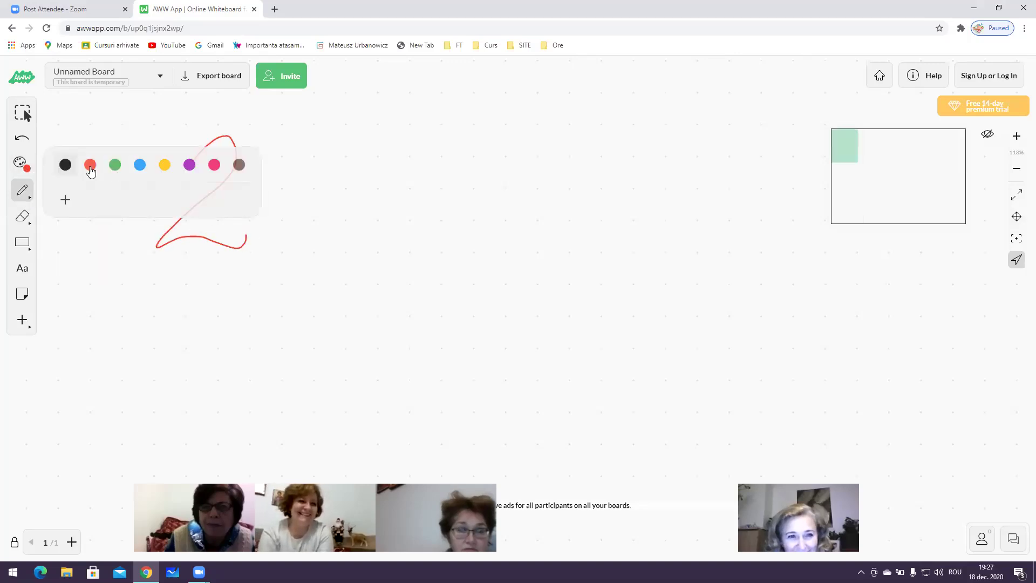
left_click(162, 164)
mouse_move(307, 167)
left_mouse_down()
mouse_move(321, 216)
mouse_move(368, 220)
left_mouse_up()
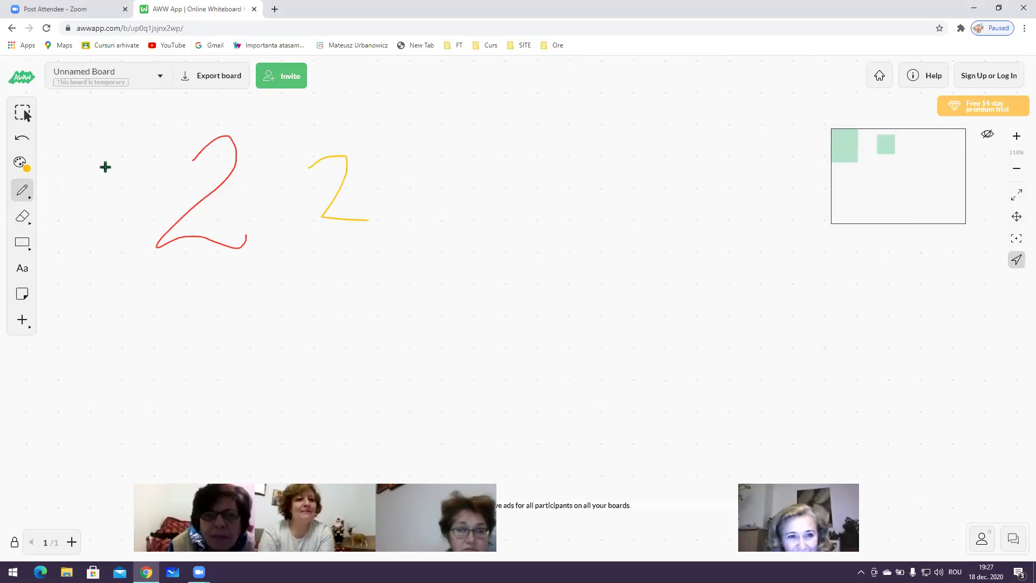
left_click(21, 163)
left_click(210, 165)
mouse_move(463, 155)
left_mouse_down()
mouse_move(425, 180)
mouse_move(467, 227)
left_mouse_up()
left_click(21, 163)
left_click(22, 140)
Undo the last stroke and draw a red 2 at upper left with the plain pen
left_click(23, 139)
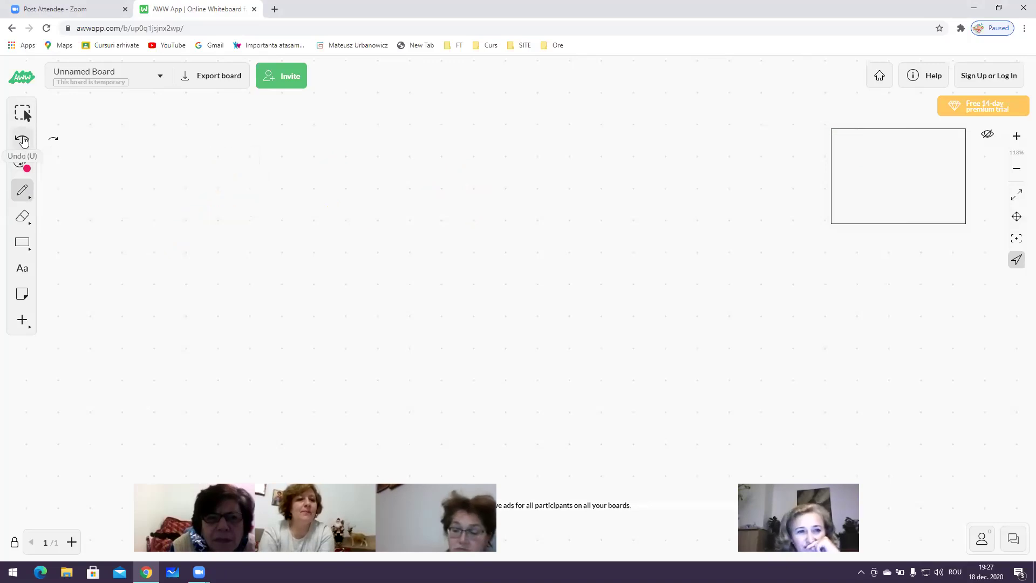
left_click(24, 115)
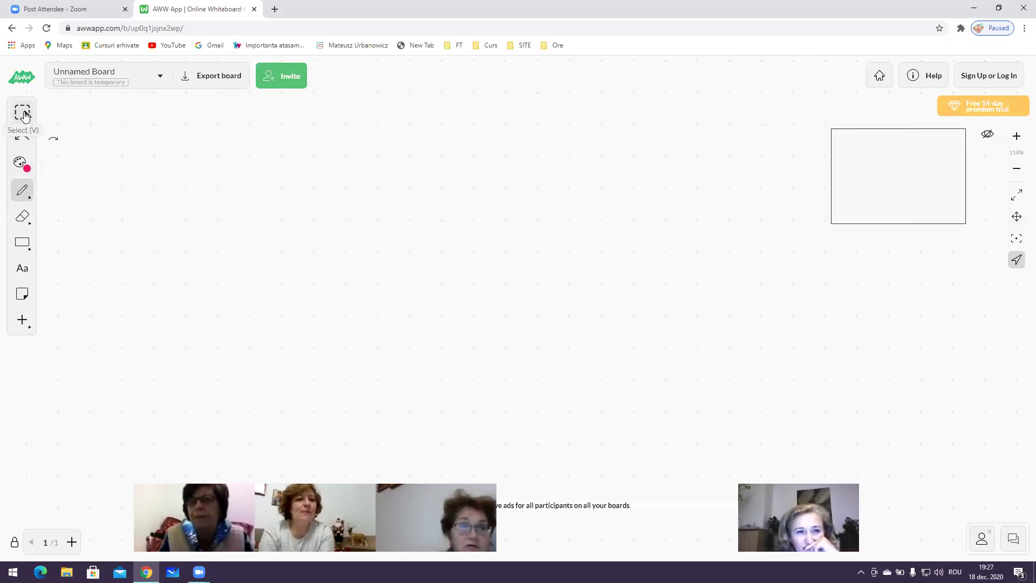
left_click(22, 189)
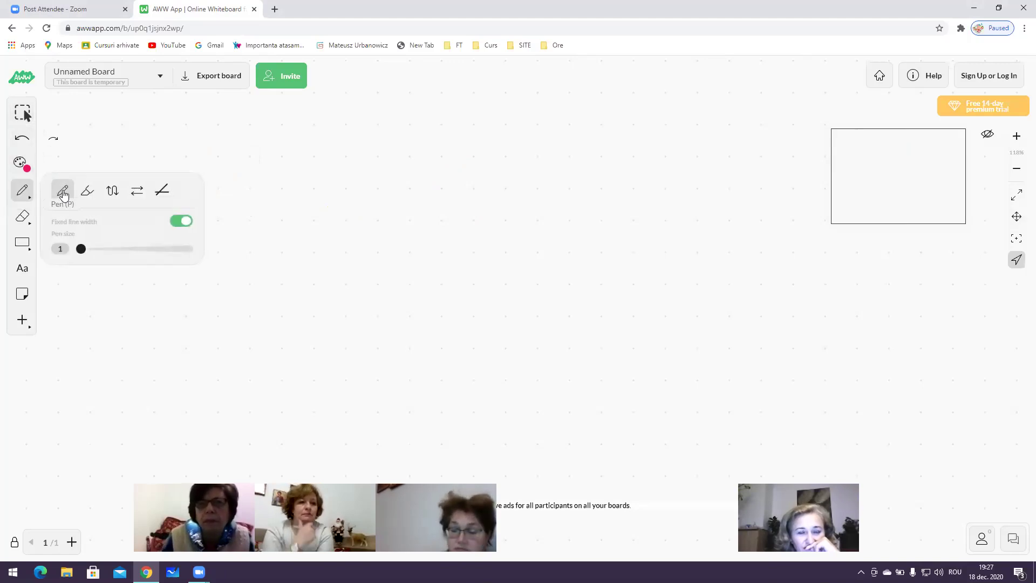
left_click(62, 189)
left_click_drag(142, 134, 151, 129)
left_click_drag(134, 167, 150, 185)
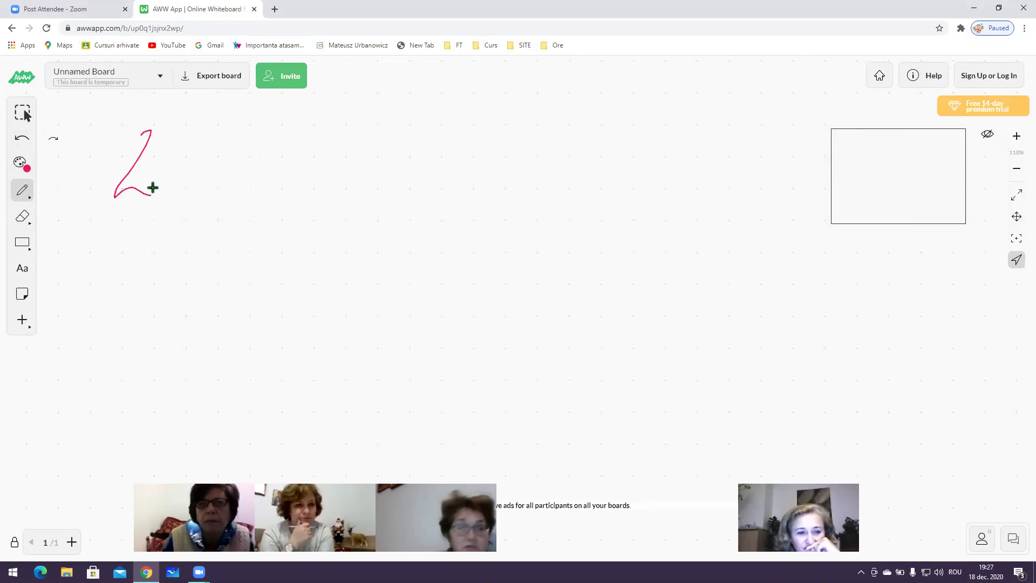
Draw a pink marker zigzag, an arrow-tipped 2 and a looping curved arrow
left_click(24, 195)
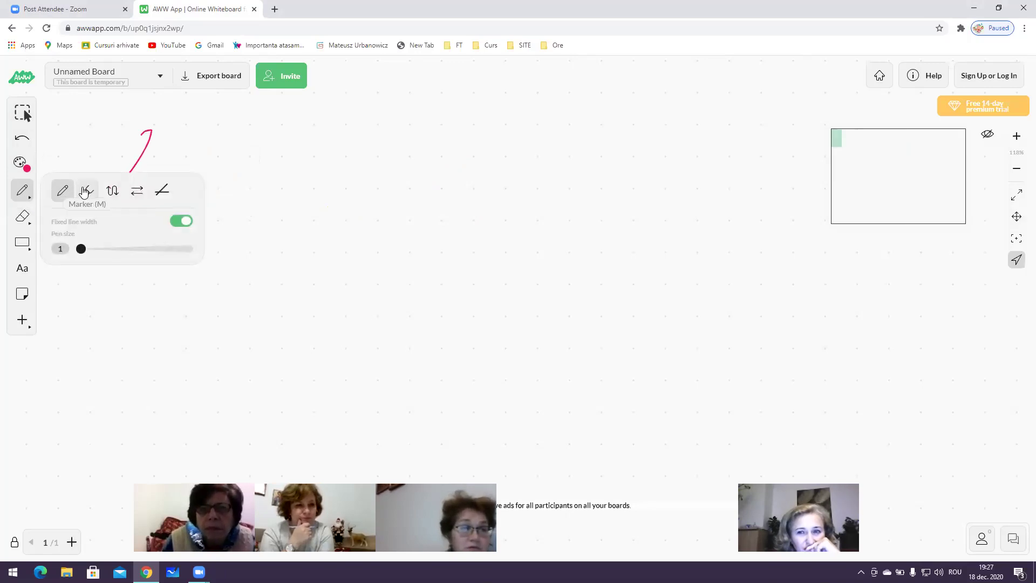
left_click(86, 187)
left_click_drag(315, 262, 316, 263)
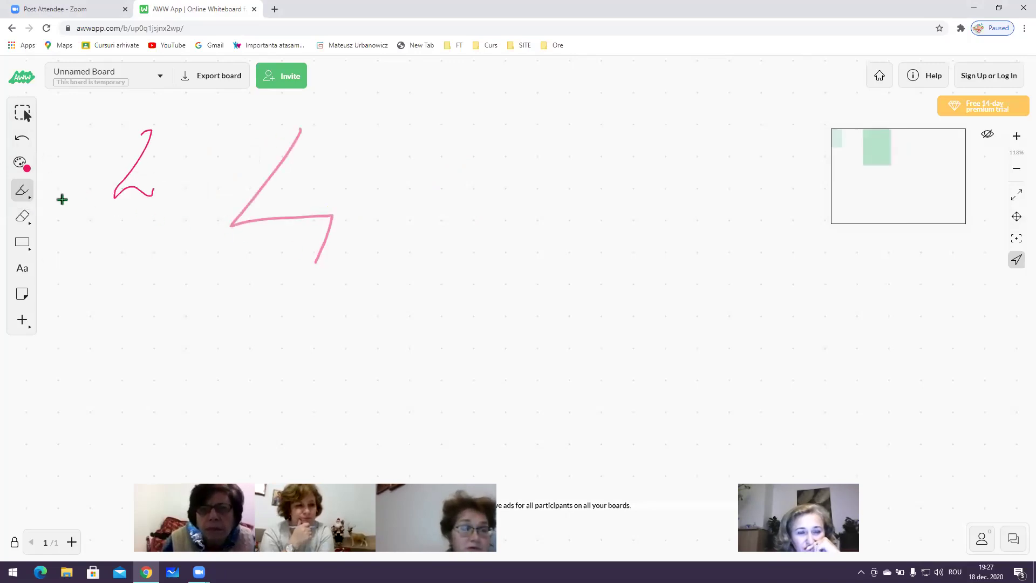
left_click(24, 195)
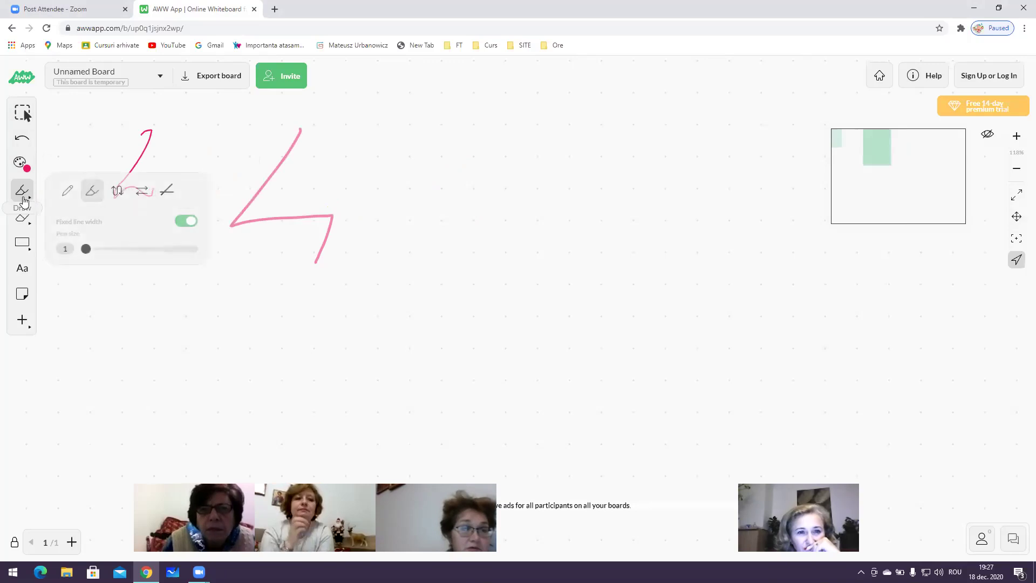
left_click(113, 192)
left_click_drag(426, 278, 430, 268)
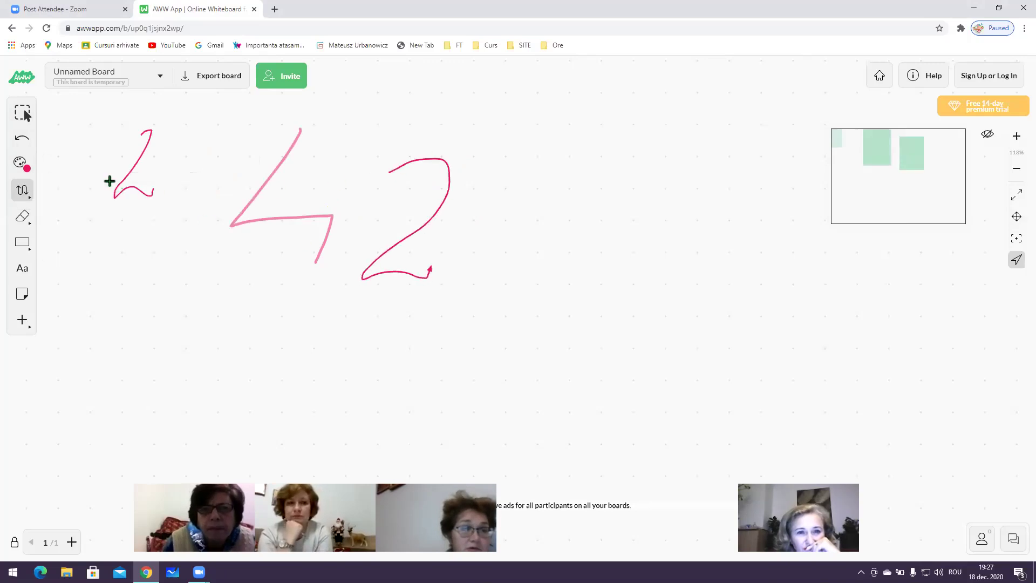
mouse_move(507, 186)
left_mouse_down()
mouse_move(469, 162)
mouse_move(372, 305)
mouse_move(480, 290)
left_mouse_up()
Draw six straight arrows pointing right, left, down-right, left, down-left and up-right
left_click(26, 193)
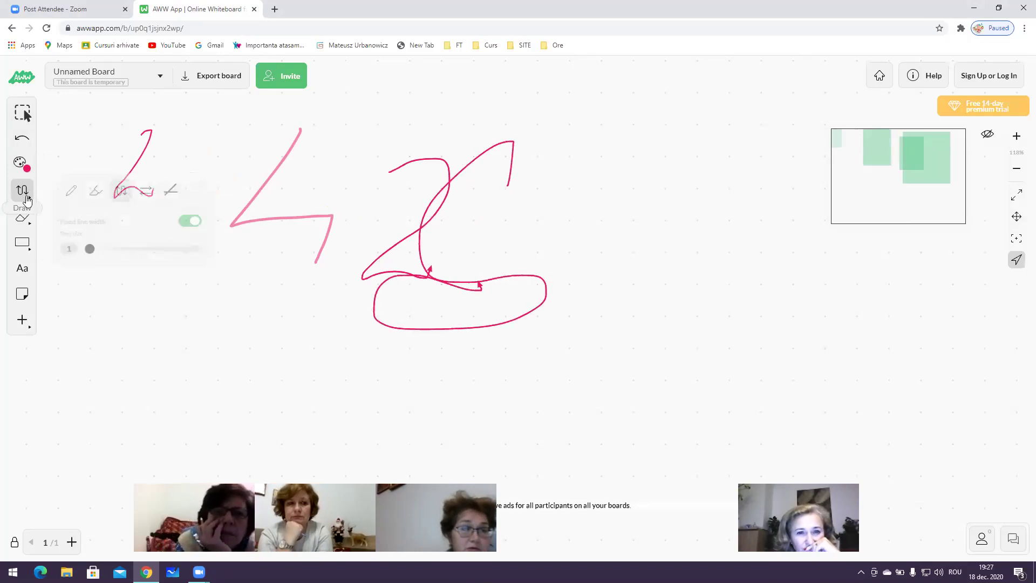
left_click(138, 193)
left_click_drag(171, 271, 284, 289)
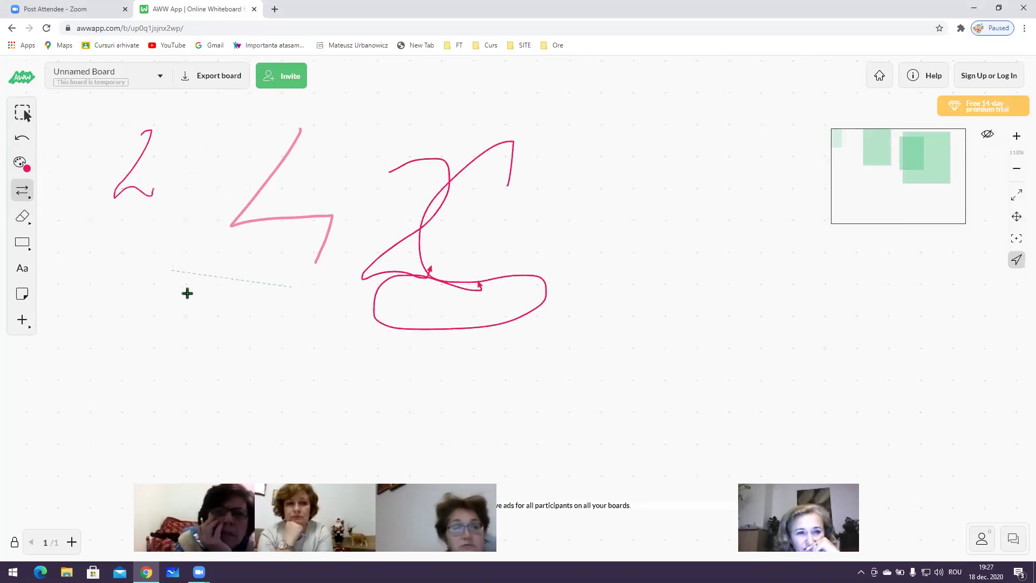
left_click_drag(252, 357, 120, 352)
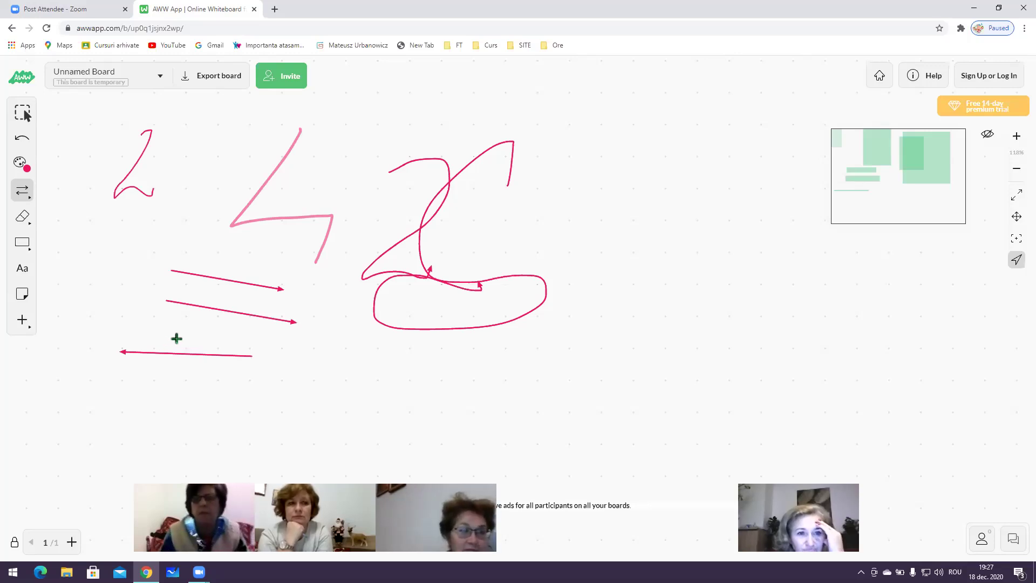
left_click_drag(138, 371, 360, 400)
left_click_drag(663, 375, 399, 367)
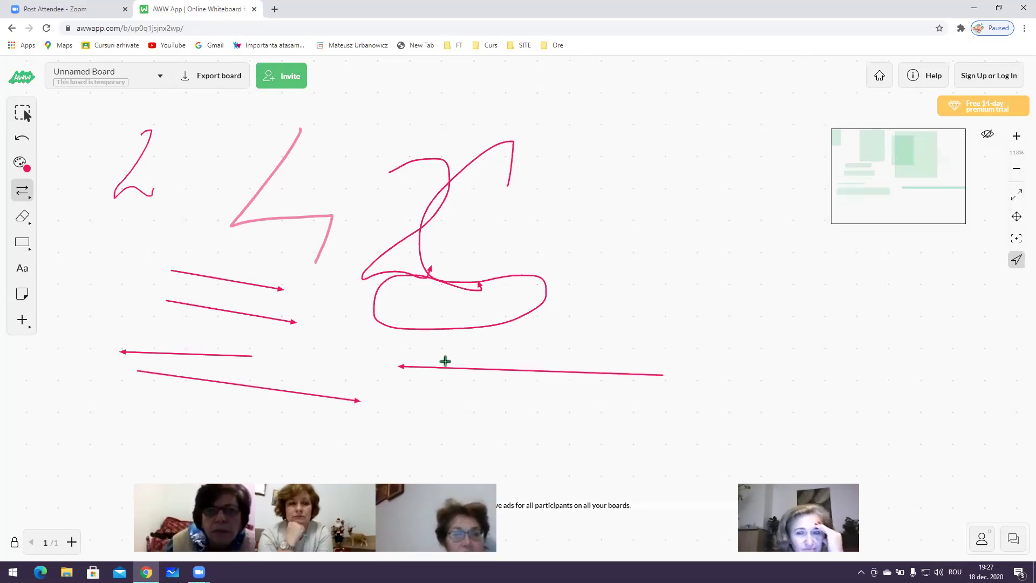
left_click_drag(599, 311, 672, 186)
mouse_move(602, 179)
left_mouse_down()
mouse_move(546, 270)
mouse_move(552, 281)
left_mouse_up()
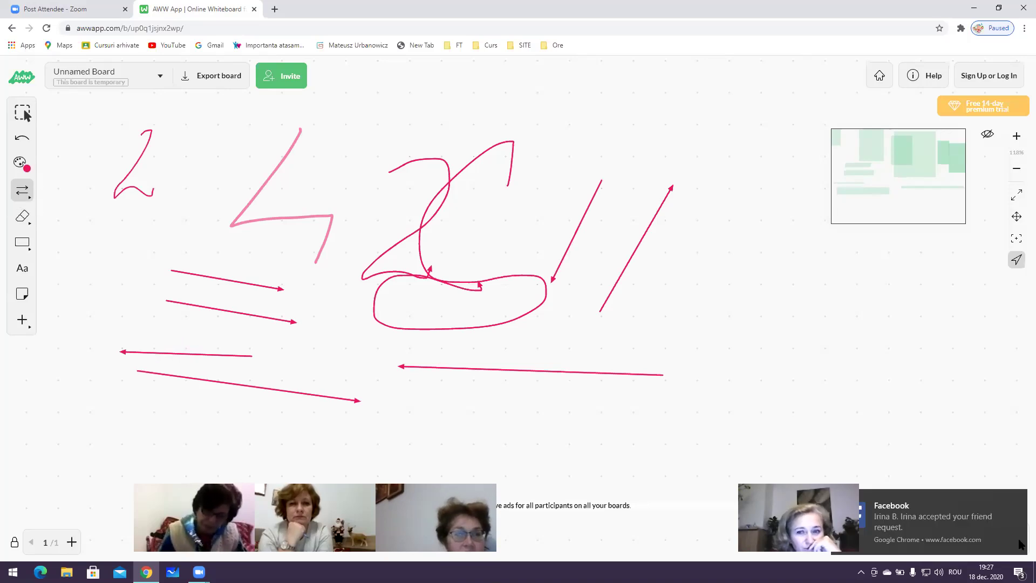
left_click(25, 218)
Erase the 2, zigzag, loop and the lower arrows with the Eraser
mouse_move(178, 173)
left_mouse_down()
mouse_move(115, 188)
mouse_move(312, 132)
mouse_move(238, 202)
mouse_move(303, 237)
mouse_move(178, 254)
mouse_move(266, 349)
mouse_move(265, 304)
mouse_move(245, 273)
mouse_move(212, 303)
mouse_move(303, 355)
mouse_move(297, 386)
mouse_move(243, 390)
mouse_move(475, 315)
left_mouse_up()
mouse_move(476, 386)
left_mouse_down()
mouse_move(169, 350)
mouse_move(201, 368)
mouse_move(410, 400)
mouse_move(479, 371)
mouse_move(559, 387)
mouse_move(811, 362)
left_mouse_up()
mouse_move(589, 301)
left_mouse_down()
mouse_move(335, 303)
mouse_move(458, 147)
mouse_move(488, 201)
left_mouse_up()
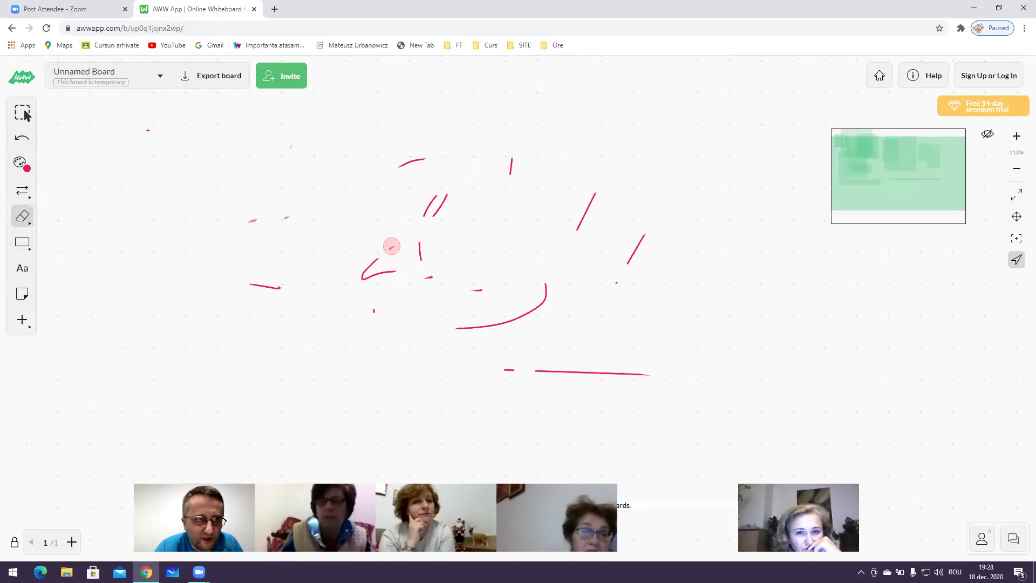
left_click_drag(499, 358, 784, 395)
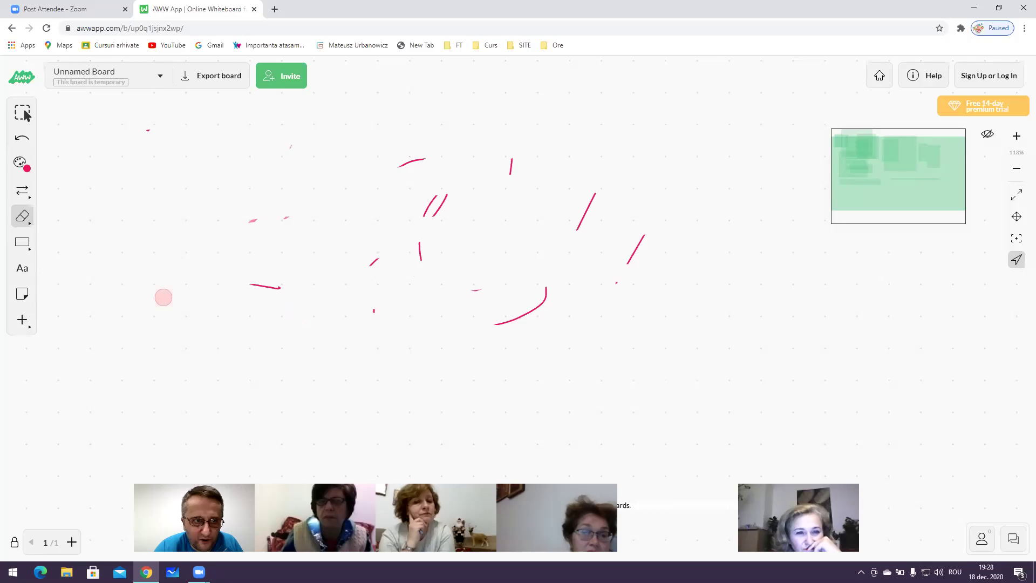
Draw an outlined circle at left and a long outlined rectangle near the bottom
left_click(22, 243)
left_click(112, 243)
left_click_drag(154, 214, 255, 304)
left_click(22, 244)
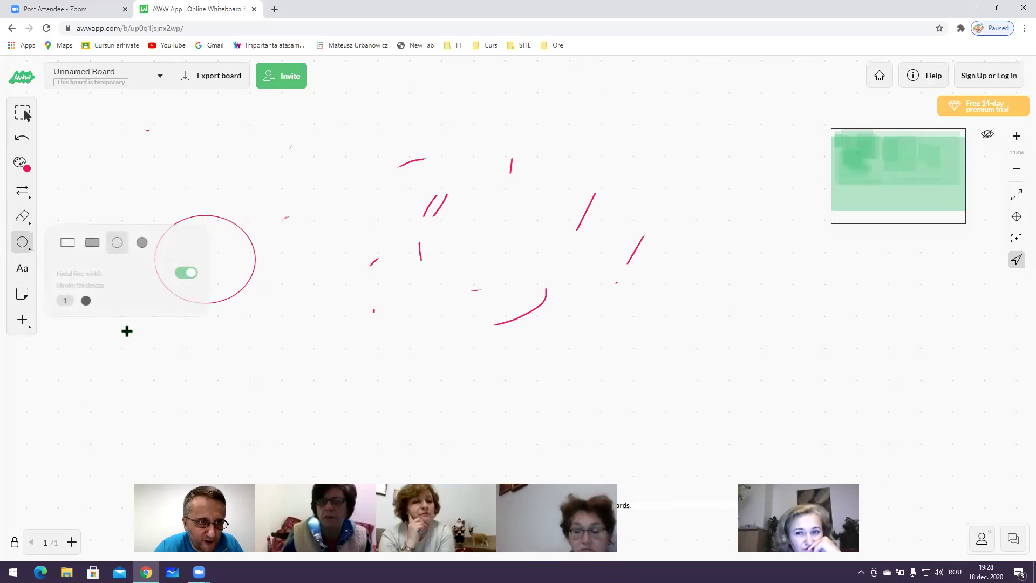
left_click(63, 241)
left_click_drag(510, 406, 509, 406)
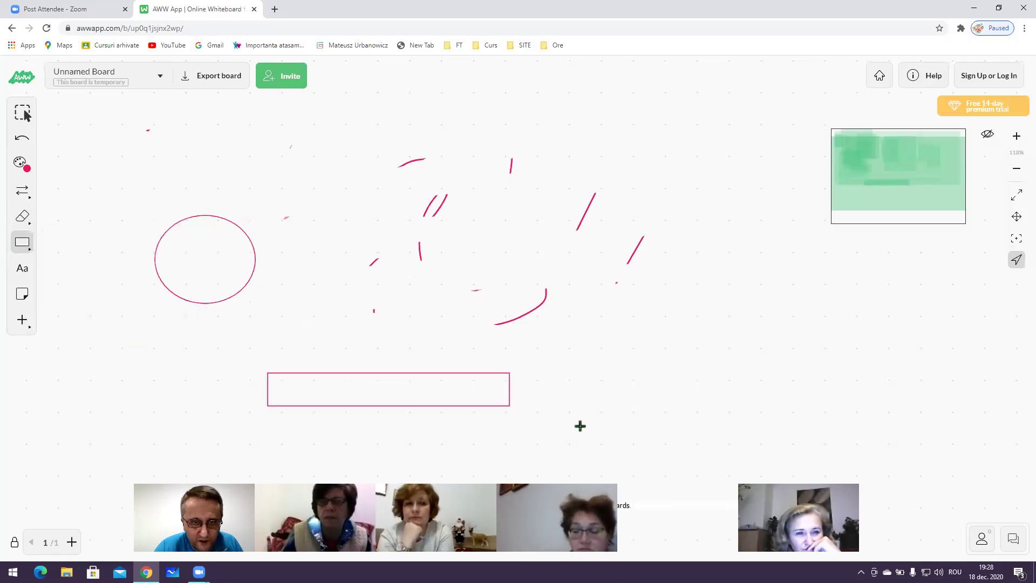
Draw several filled pink ellipses and a thin line on the right side
left_click(28, 247)
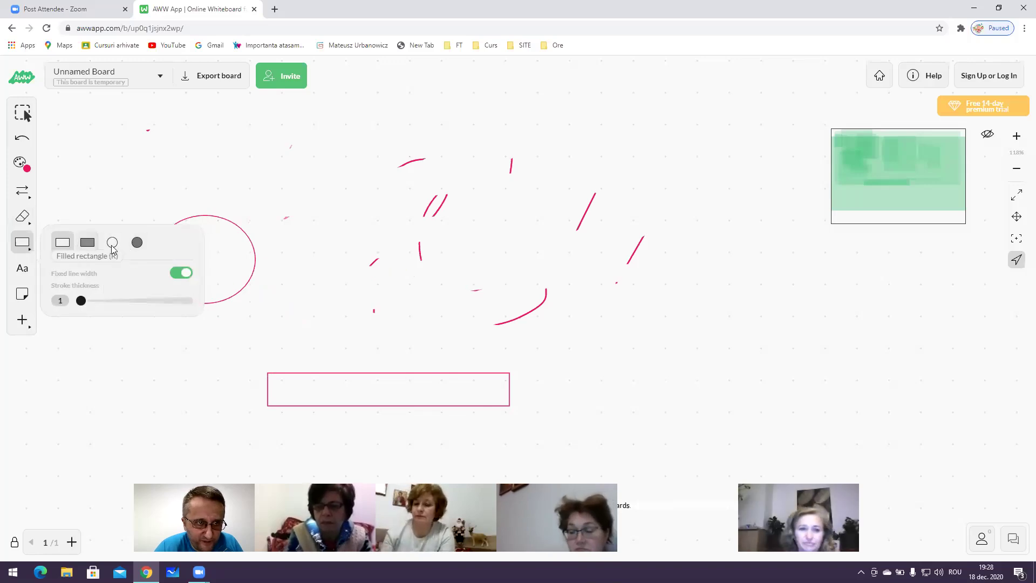
left_click_drag(881, 335, 840, 395)
left_click_drag(813, 319, 804, 231)
left_click_drag(796, 279, 593, 425)
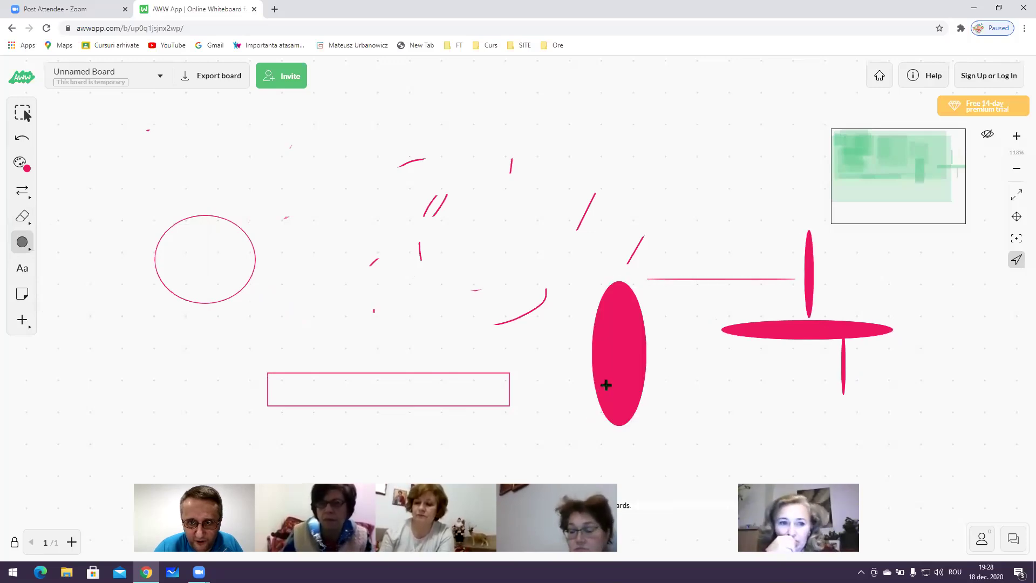
left_click_drag(594, 376, 527, 366)
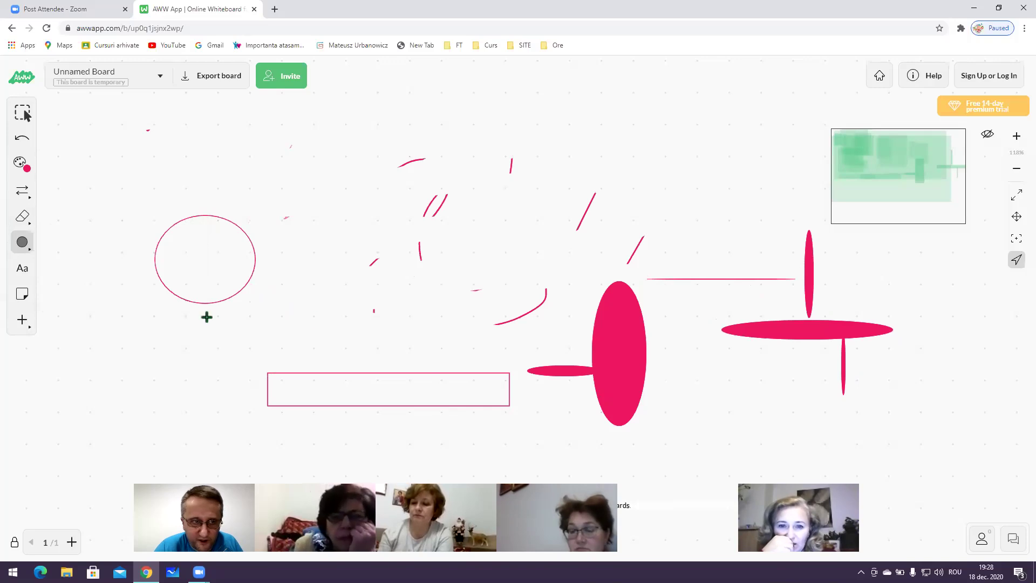
Place three sticky notes on the board reading AD, D and D
left_click(129, 301)
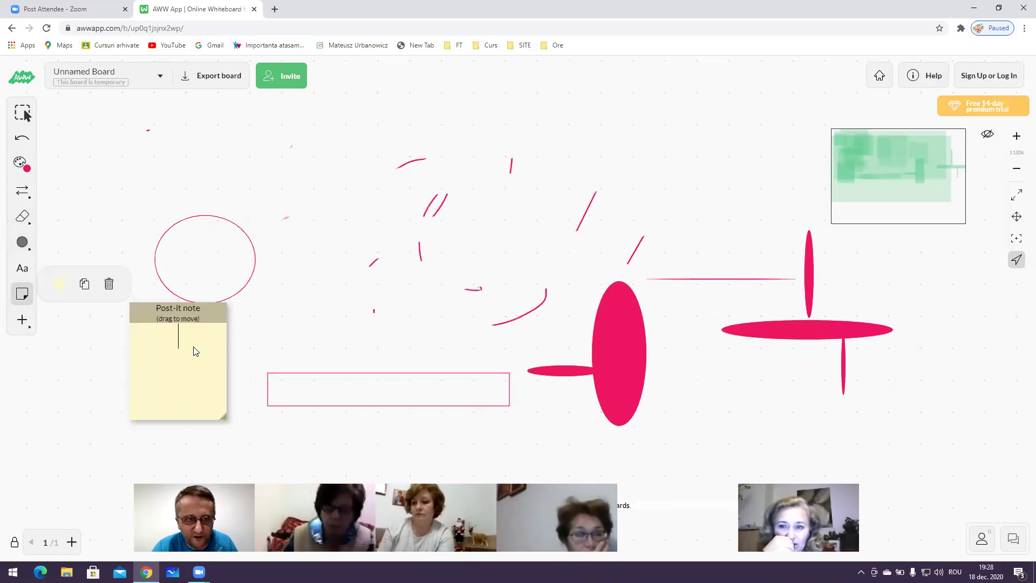
left_click(101, 211)
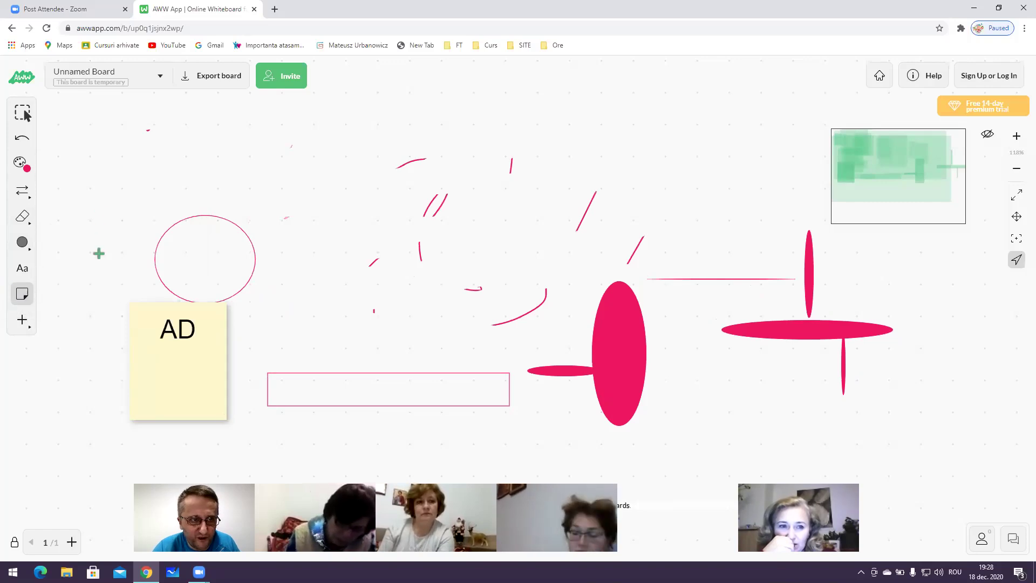
left_click(107, 162)
type("D")
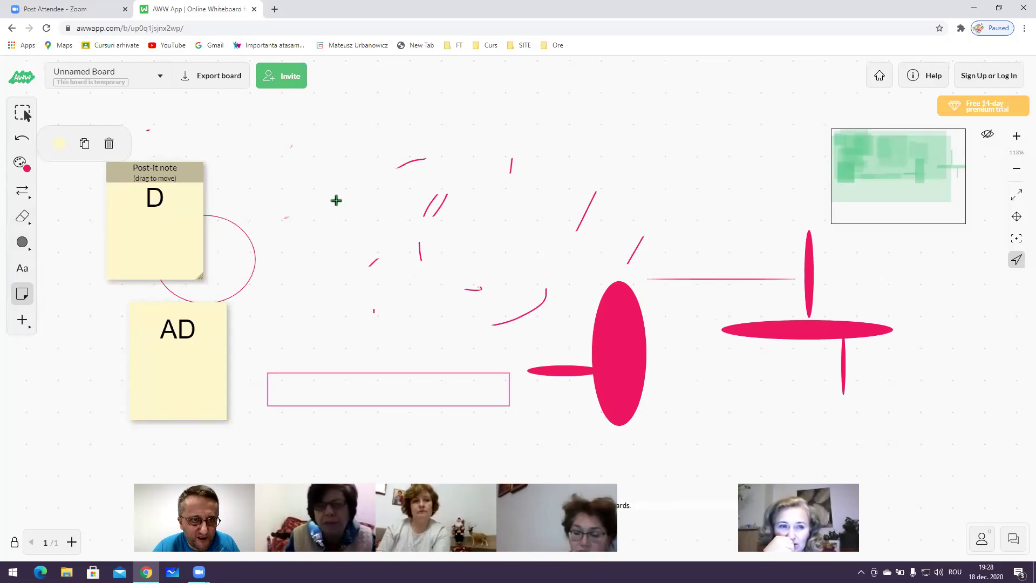
left_click(336, 200)
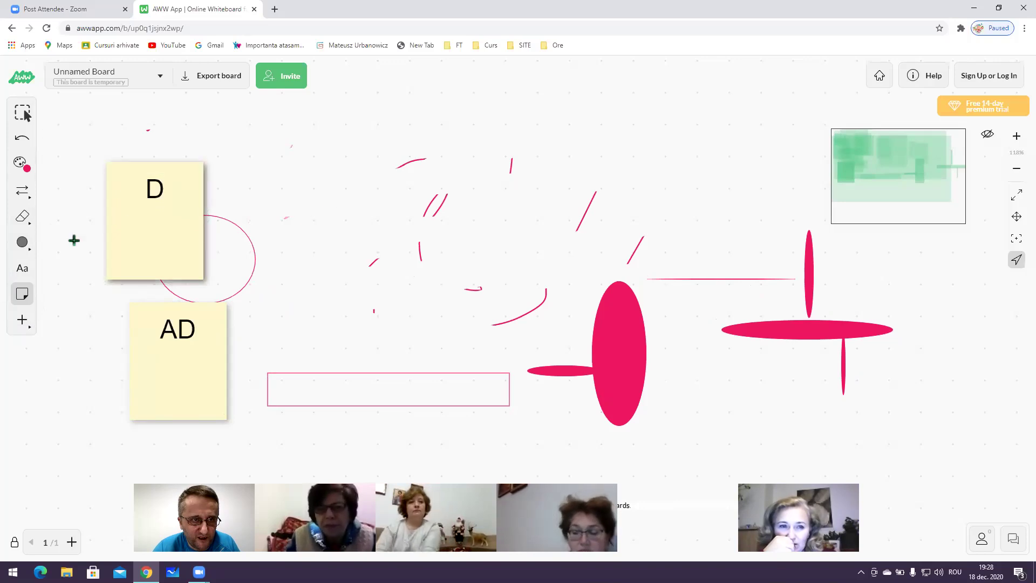
left_click(303, 193)
type("D")
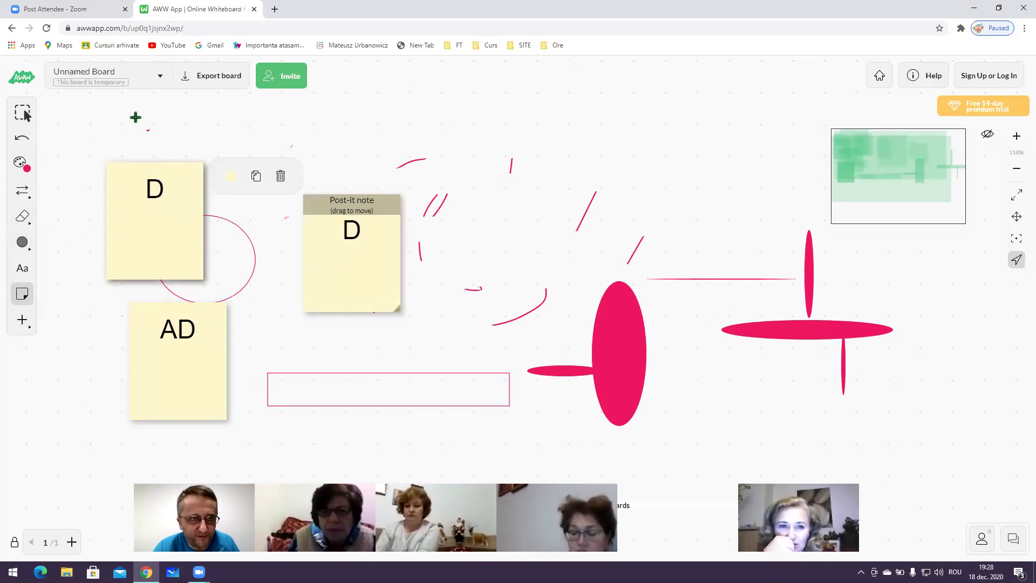
scroll(375, 178, "down", 1)
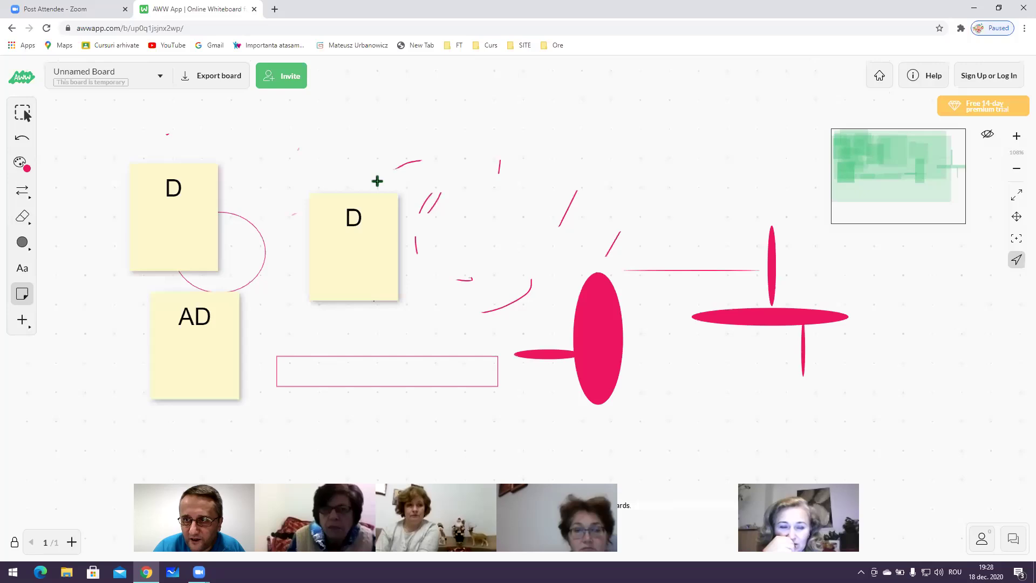
Switch the board to full screen and twice start, then cancel, deleting the board
left_click(1017, 197)
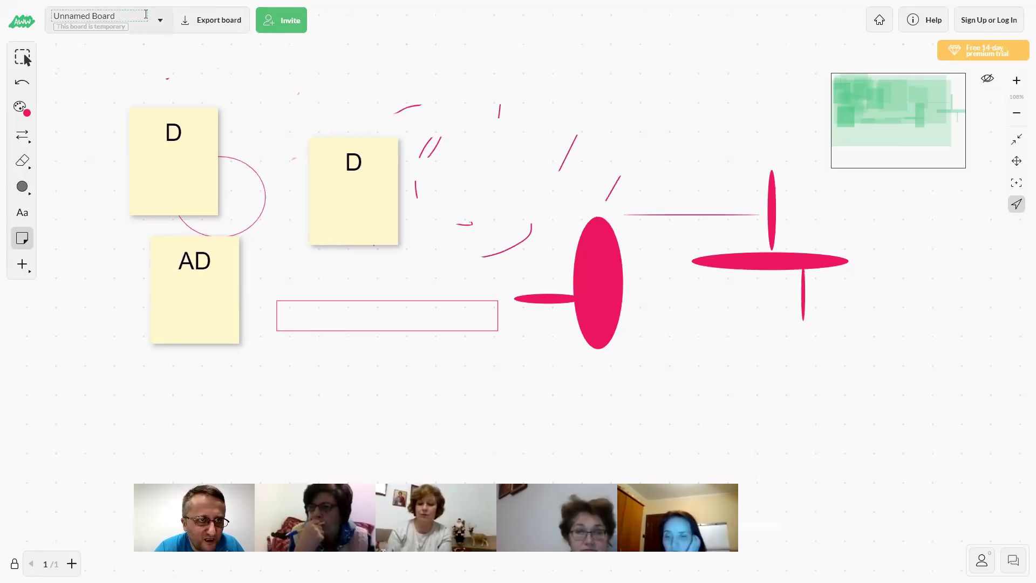
left_click(160, 23)
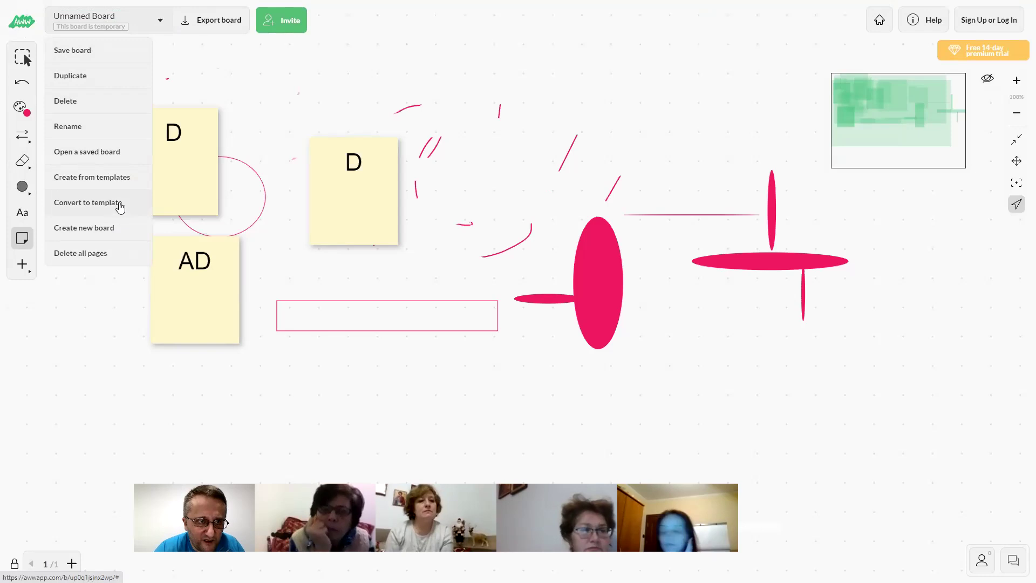
left_click(78, 105)
key("Escape")
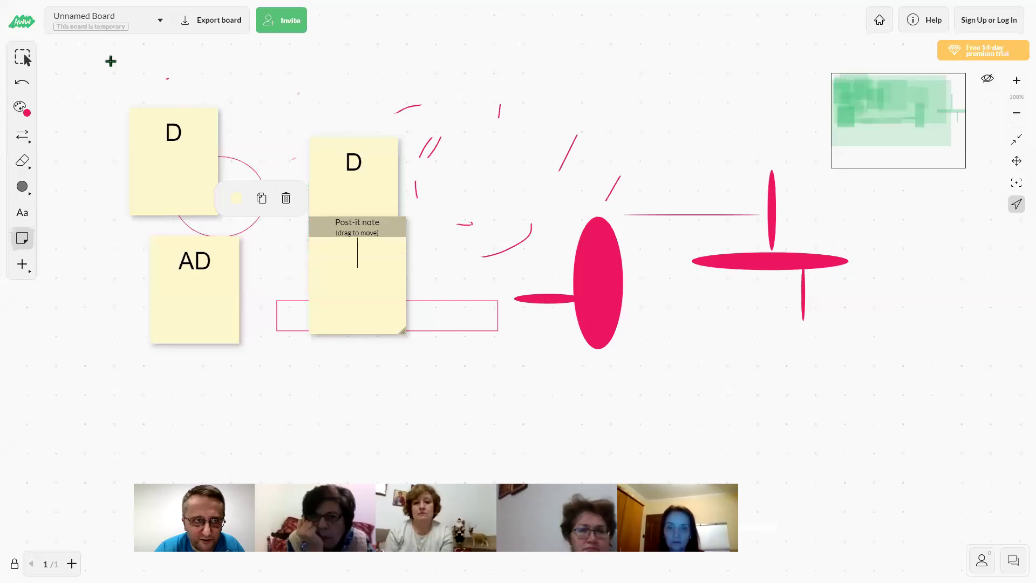
left_click(160, 21)
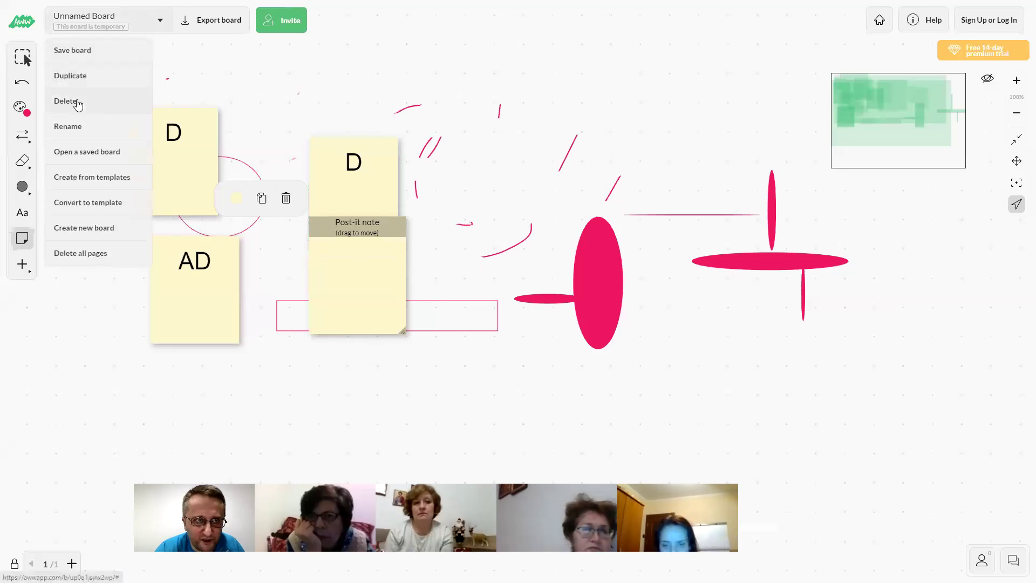
left_click(79, 105)
key("Escape")
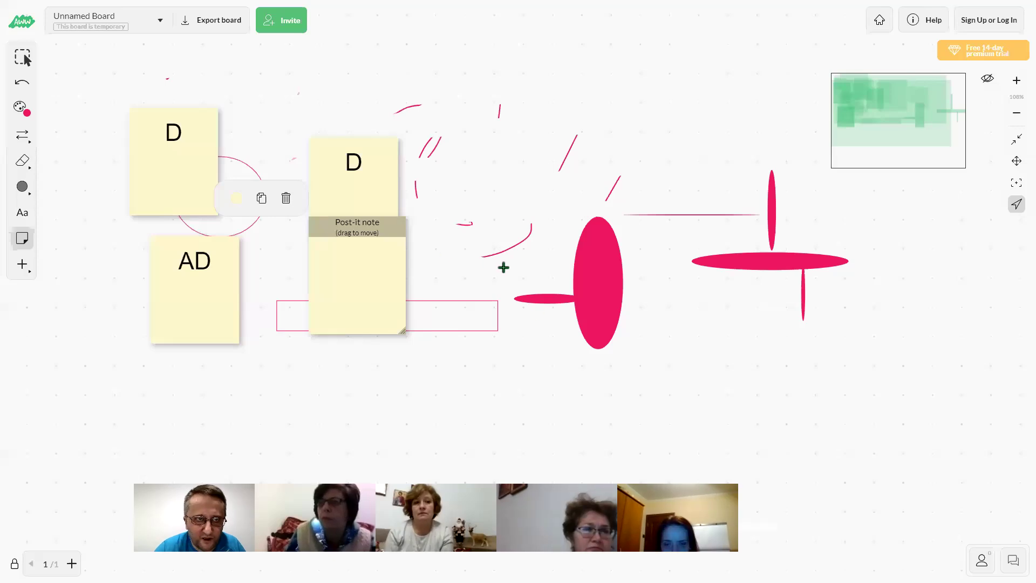
Confirm Delete board, which fails as Not authorized, then open the Export board menu
left_click(161, 23)
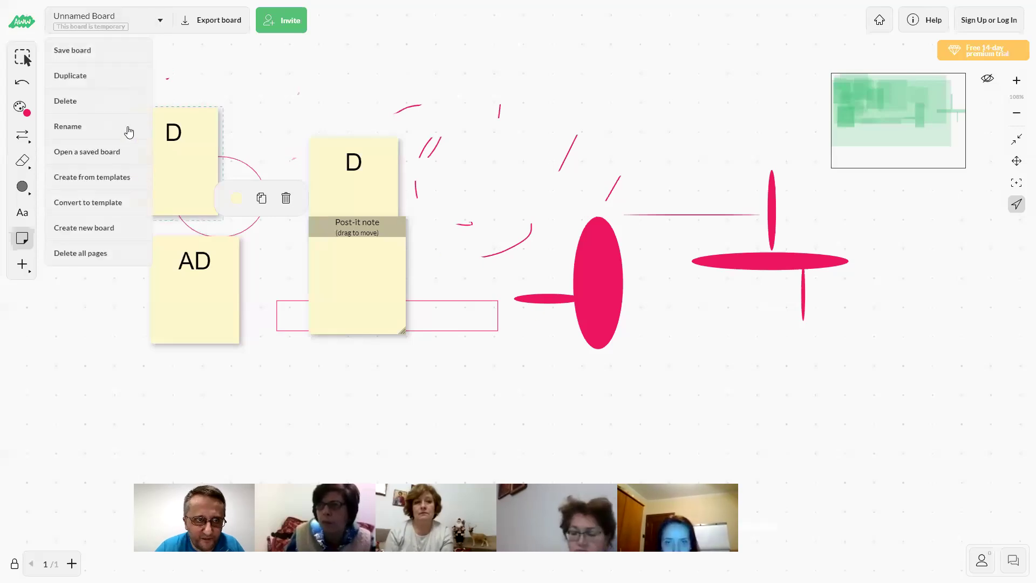
left_click(58, 104)
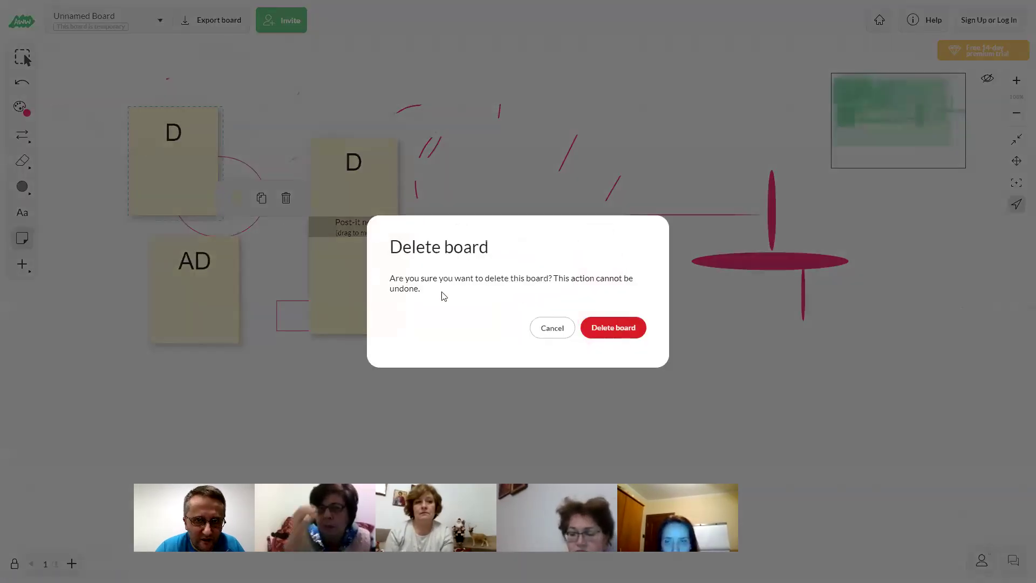
left_click(619, 327)
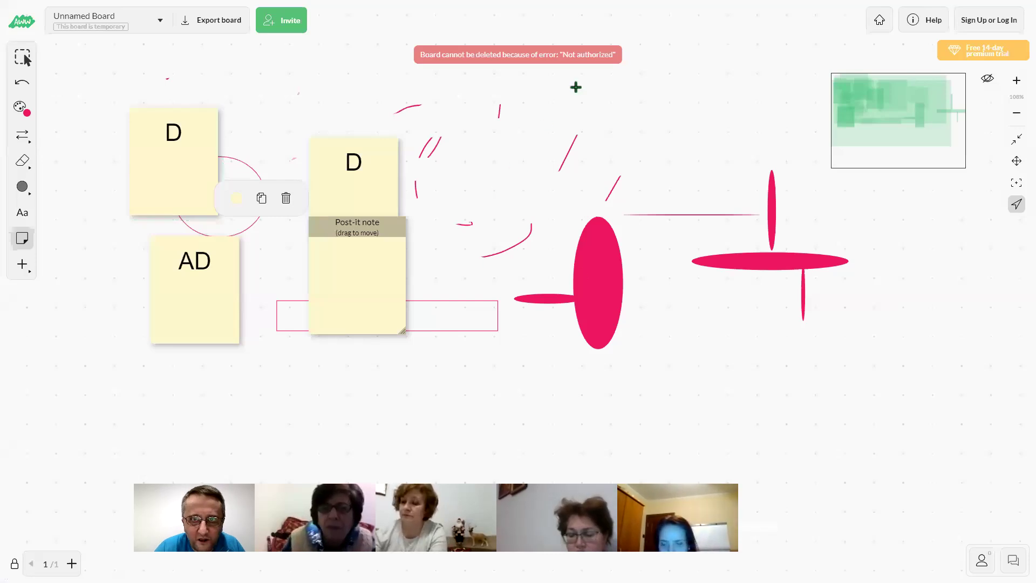
left_click(209, 24)
mouse_move(225, 56)
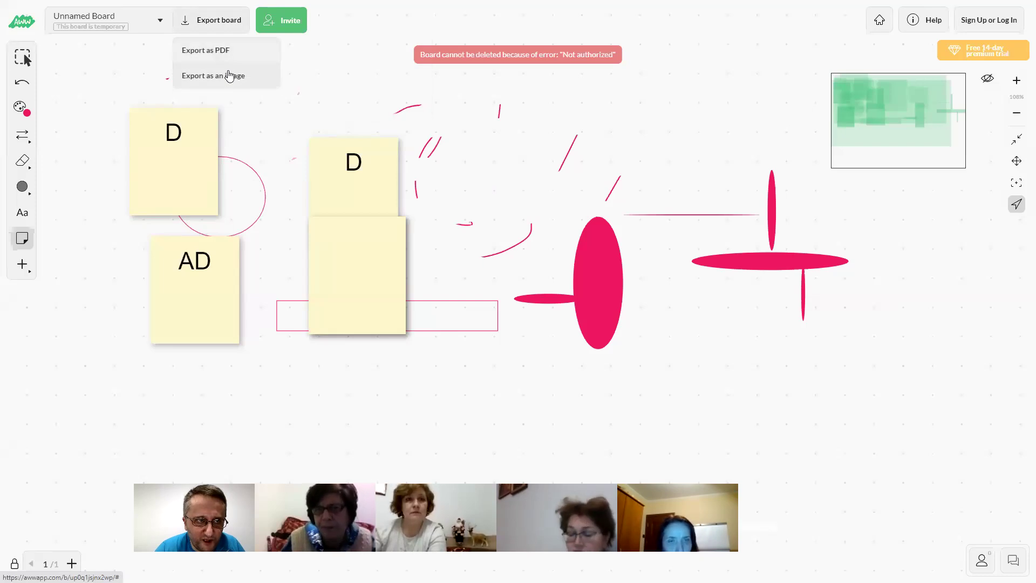
Undo the last six board changes, then redo two of them
left_click(22, 56)
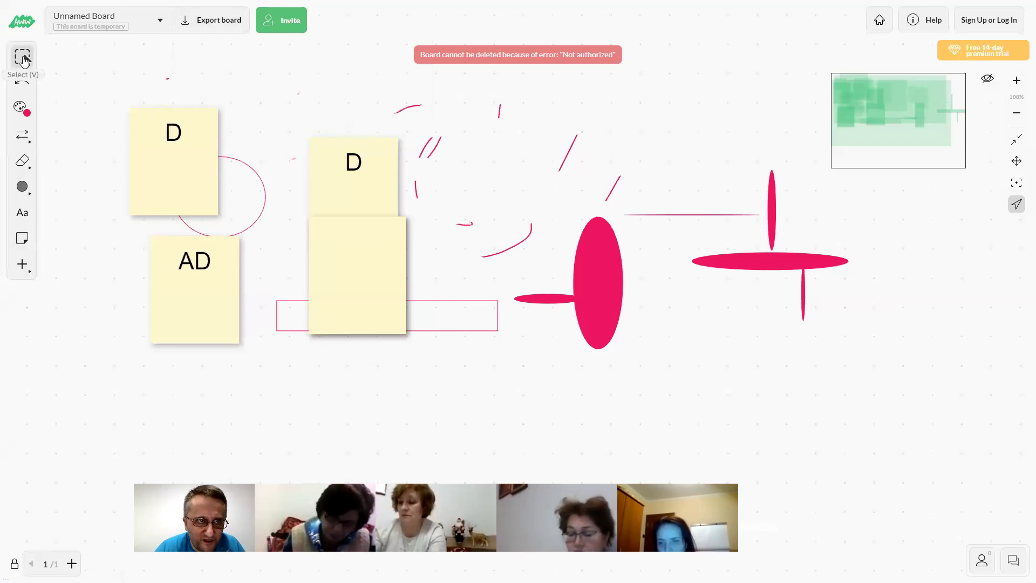
left_click(24, 87)
left_click(26, 87)
left_click(27, 87)
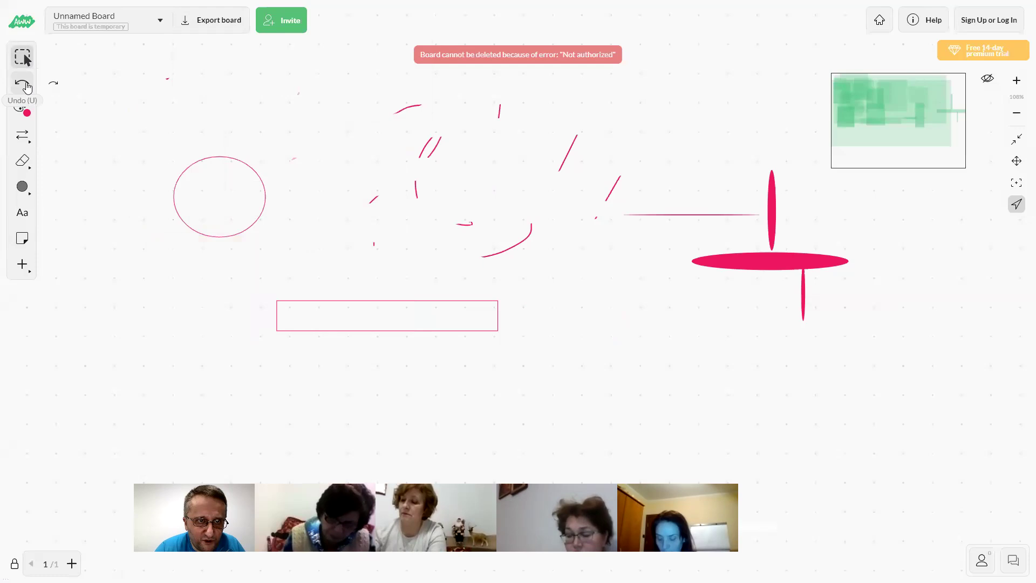
left_click(27, 88)
left_click(27, 88)
left_click(27, 88)
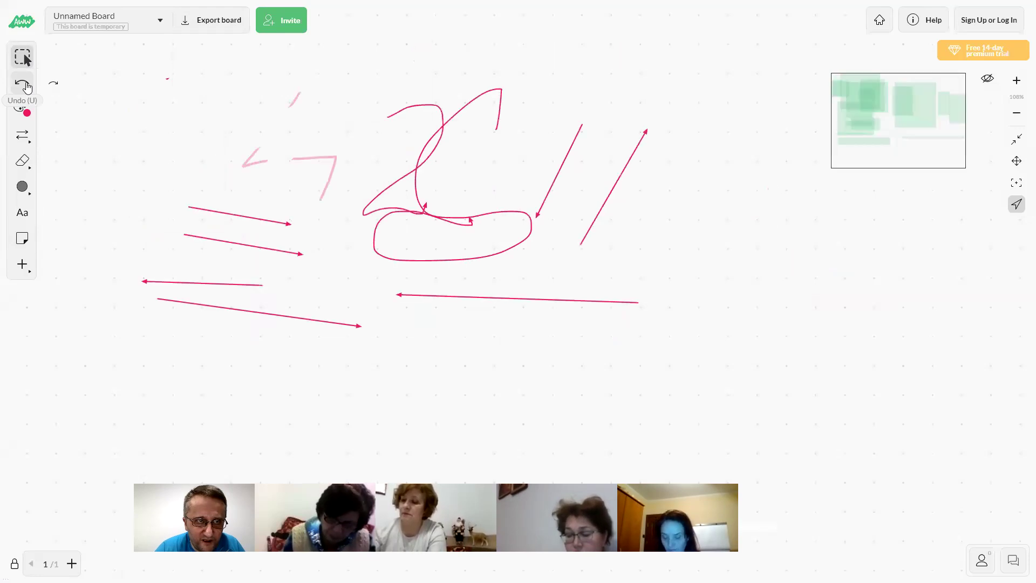
left_click(50, 89)
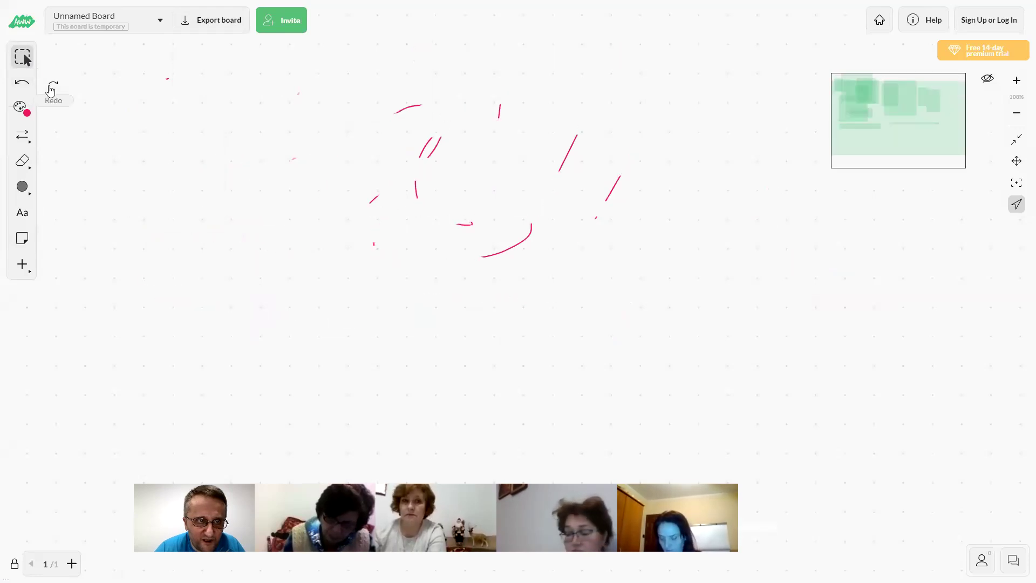
left_click(50, 89)
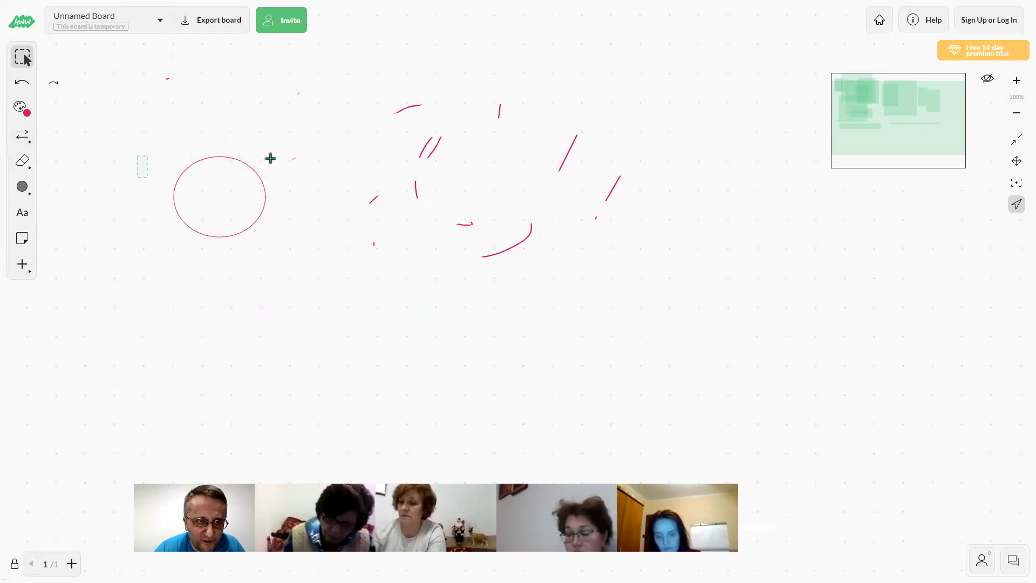
Use the Eraser's Clear page option and confirm wiping the whole page
left_click(25, 161)
left_click(30, 164)
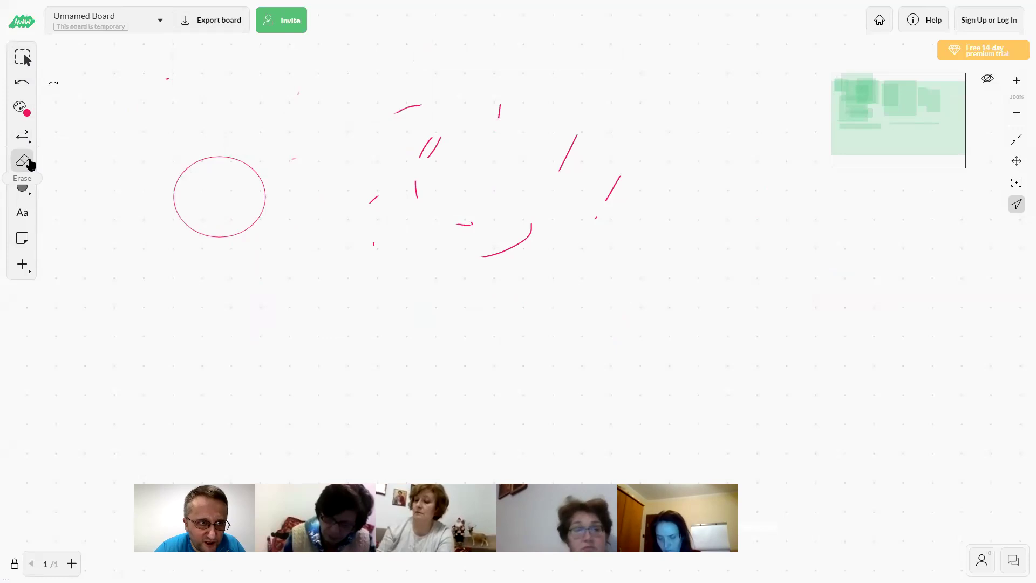
left_click(29, 168)
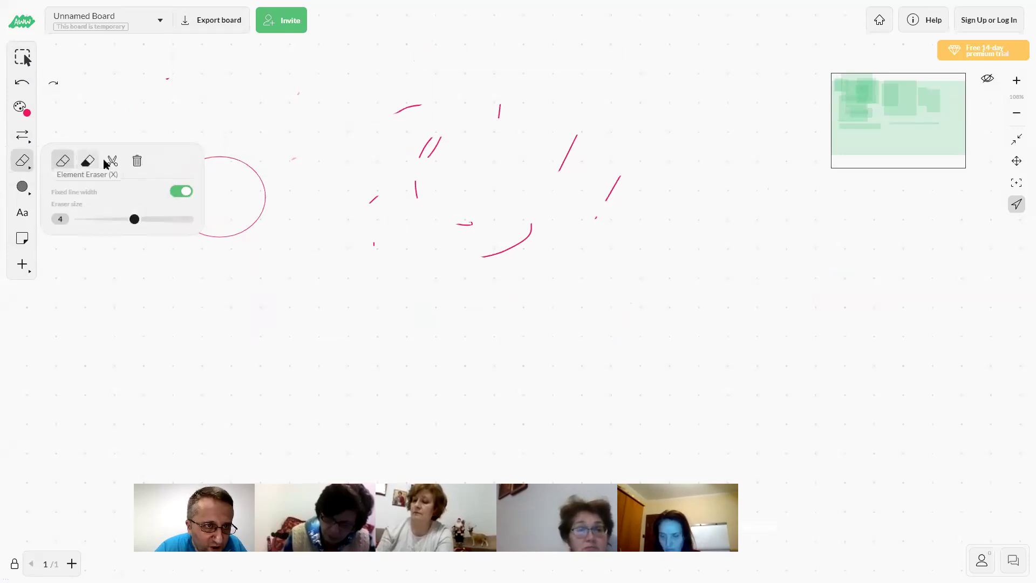
left_click(137, 160)
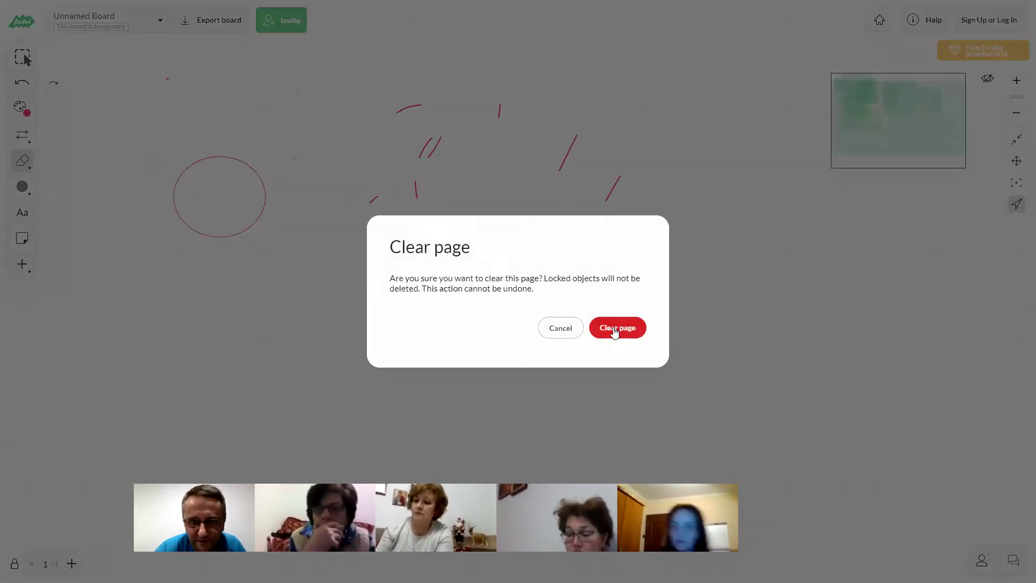
left_click(612, 327)
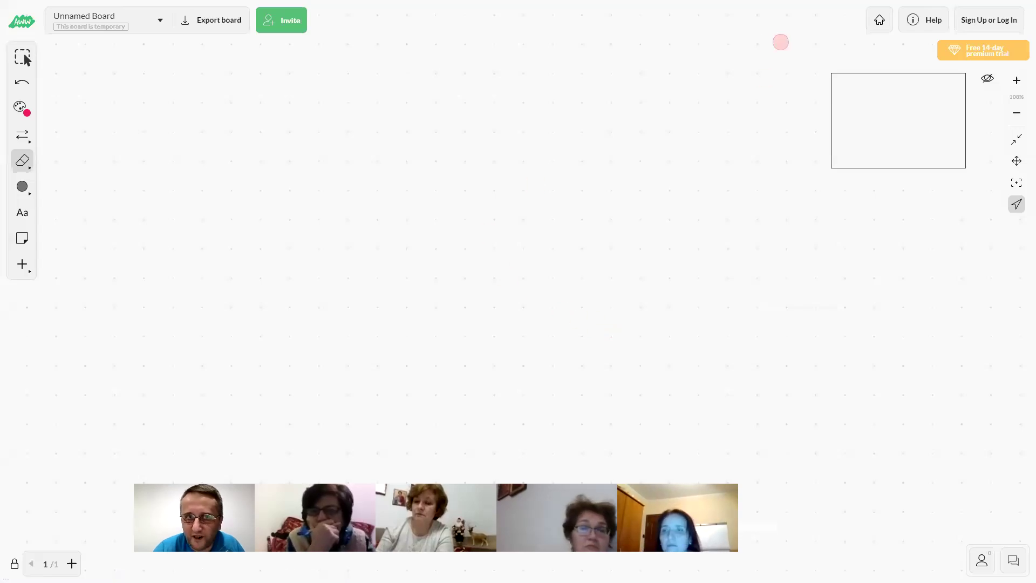
Copy the board's share link from the Invite dialog, then close the dialog
left_click(291, 28)
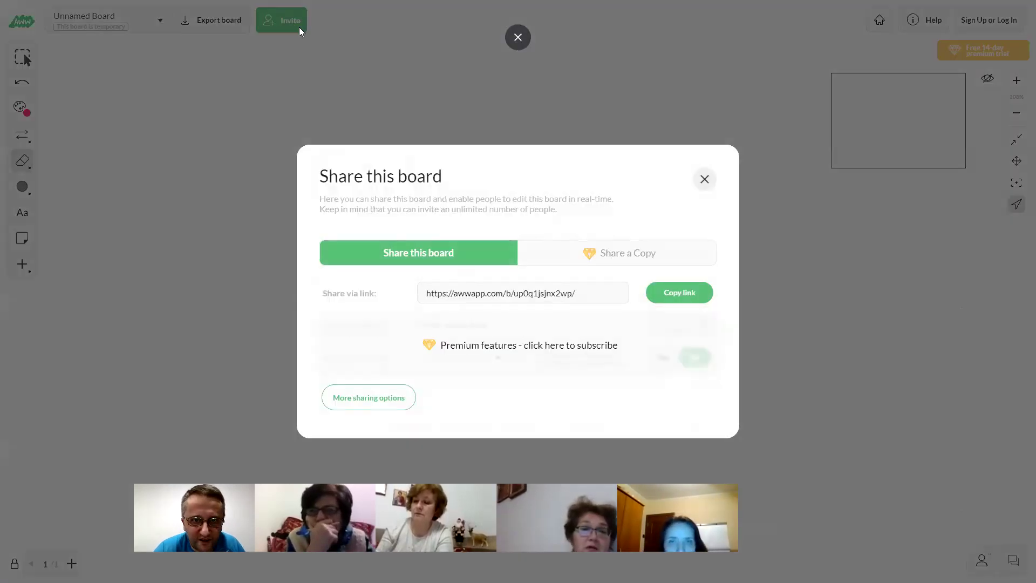
left_click(685, 296)
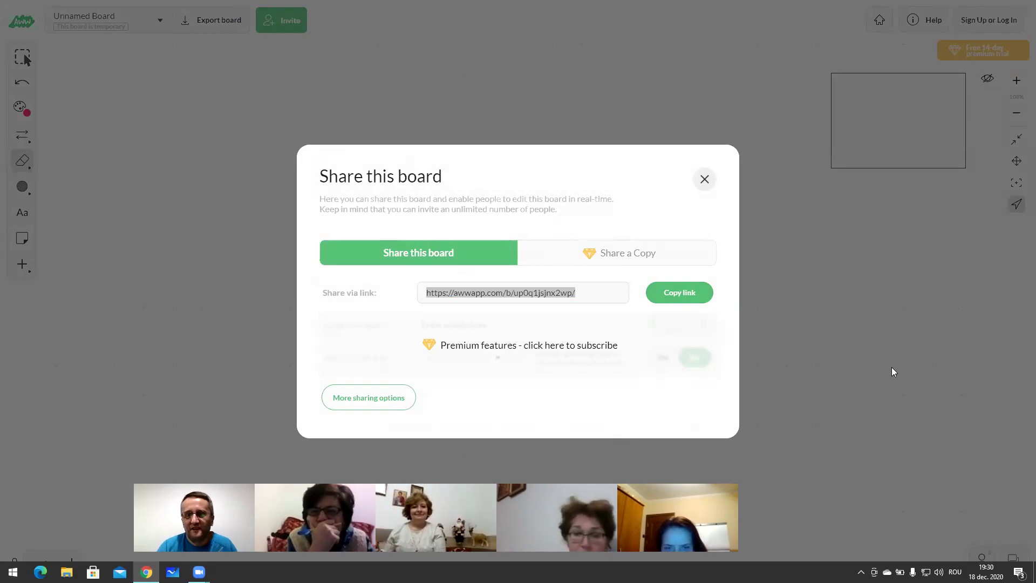
left_click(705, 179)
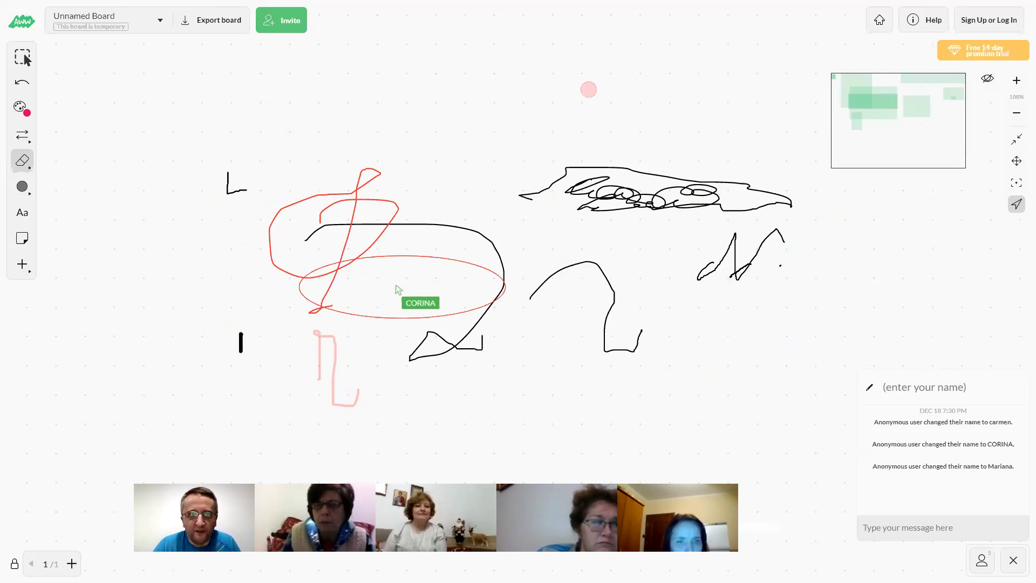
Check the Export as PDF option, then pan the board view left with the Pan tool
left_click(209, 26)
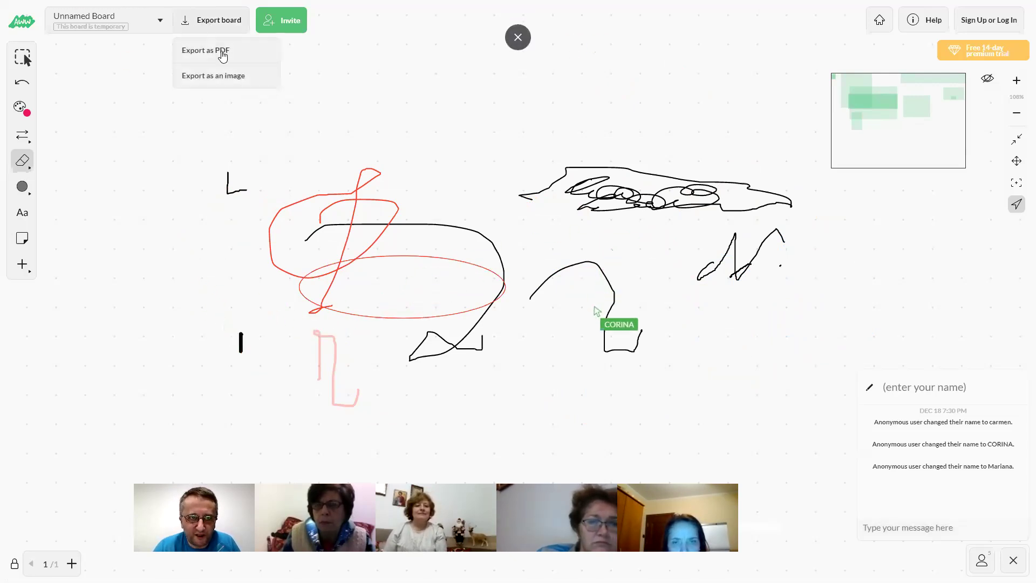
mouse_move(225, 58)
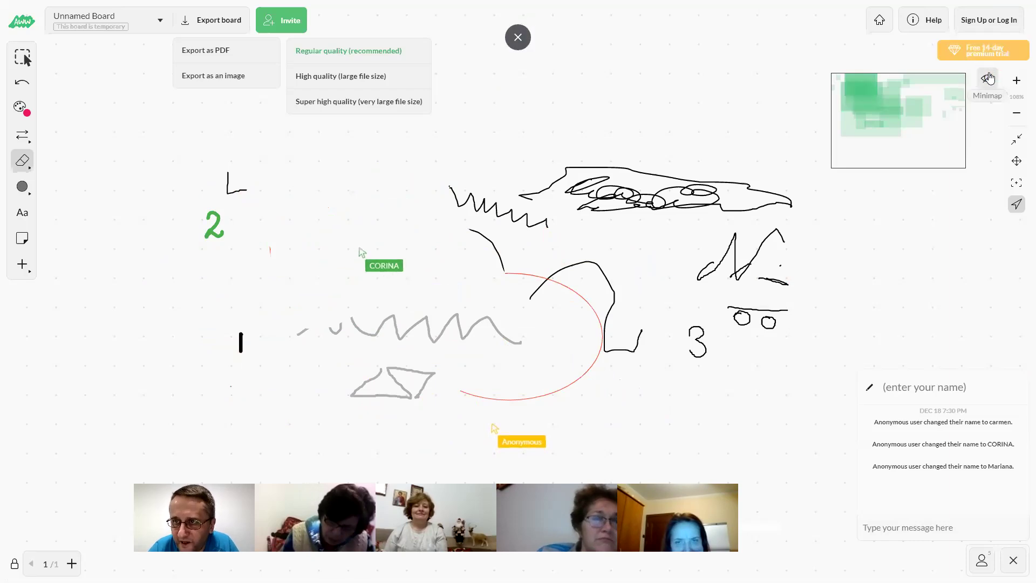
left_click(1017, 162)
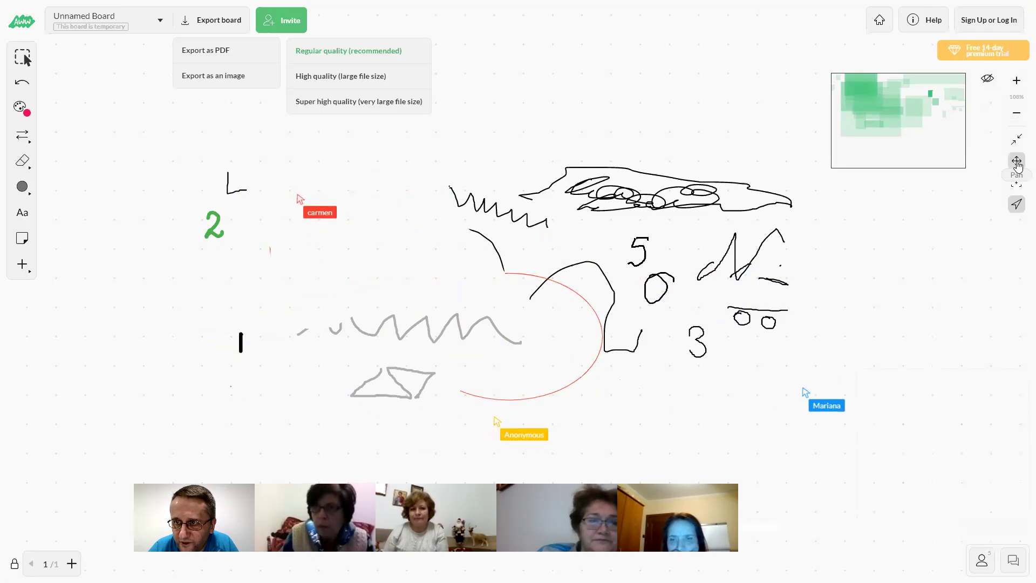
left_click_drag(936, 185, 1009, 135)
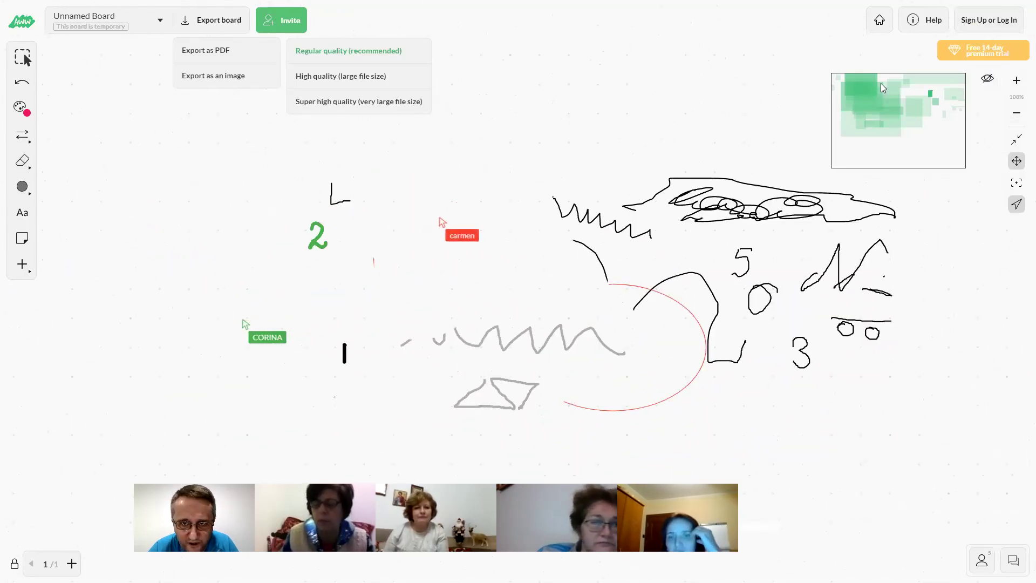
left_click_drag(804, 217, 829, 137)
left_click_drag(589, 204, 557, 204)
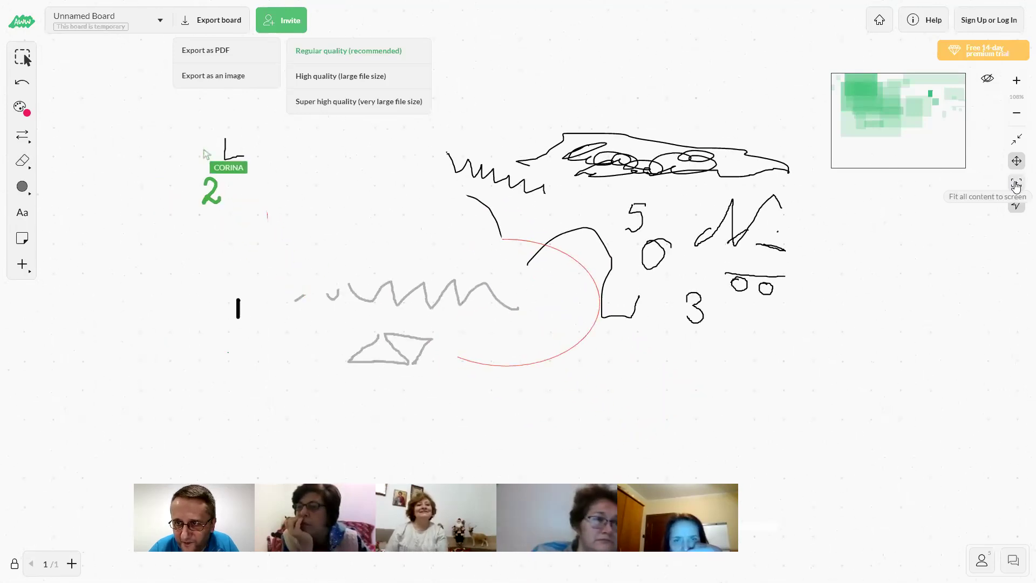
Turn on live position sharing for collaborators, dismiss the prompt and pan slightly
left_click(1018, 210)
left_click(364, 240)
left_click_drag(364, 240, 322, 271)
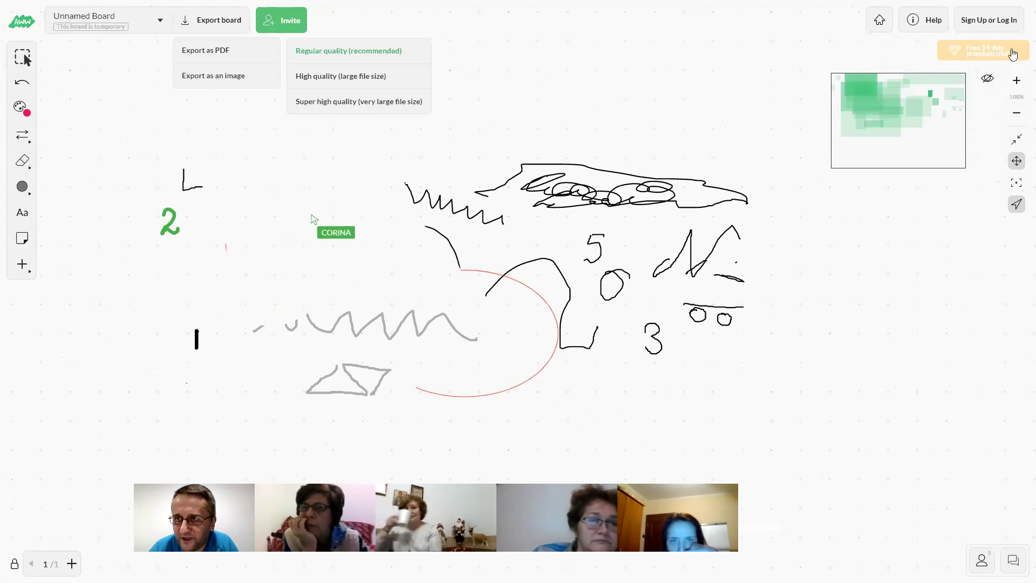
Rename the board from its options menu, typing 'CLASA A'
left_click(161, 22)
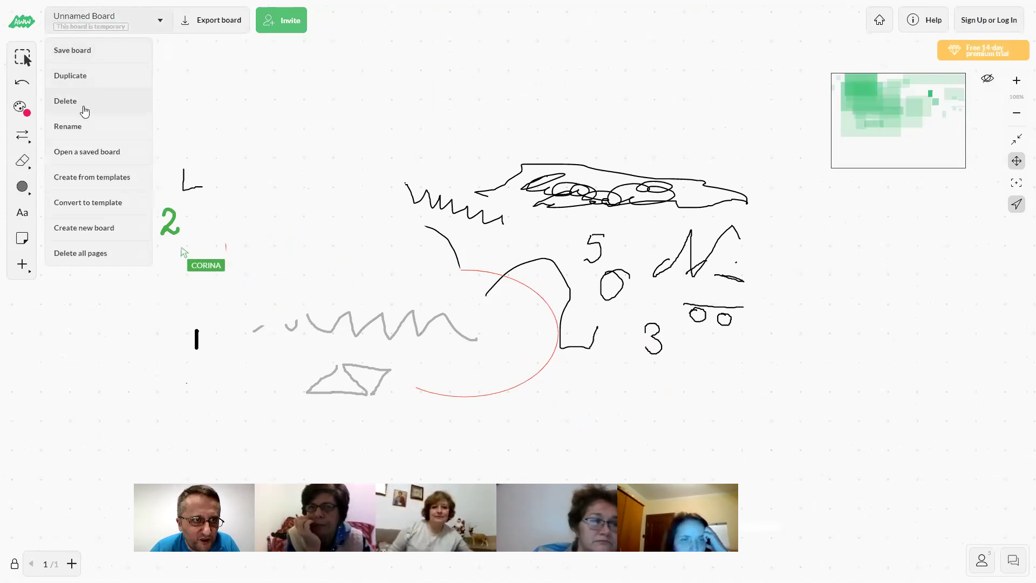
left_click(83, 127)
type("CLASA A II - a B")
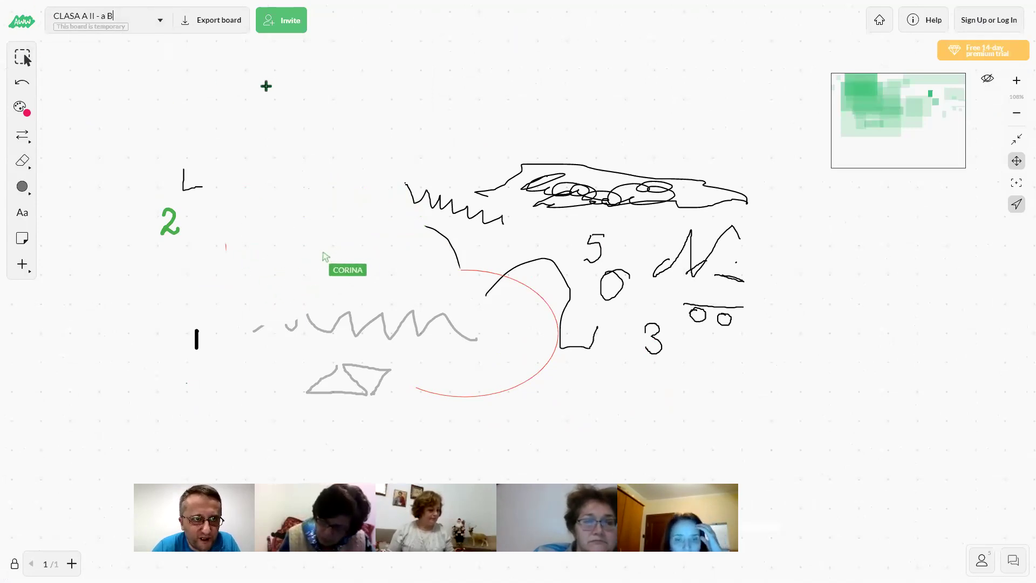
Open the Export board options
left_click(221, 30)
Export the board as a PDF at the chosen quality and download it
left_click(222, 46)
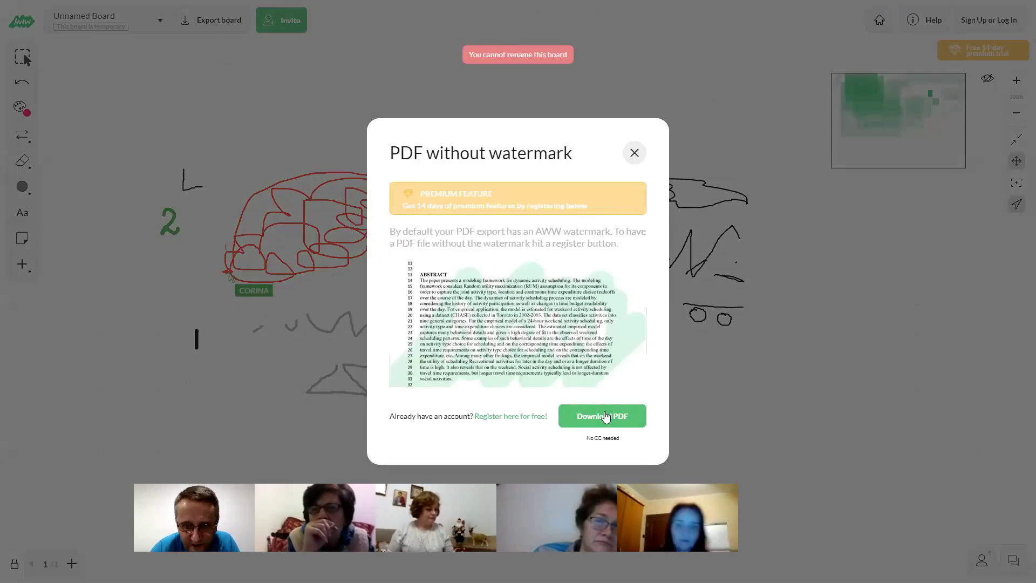
left_click(605, 416)
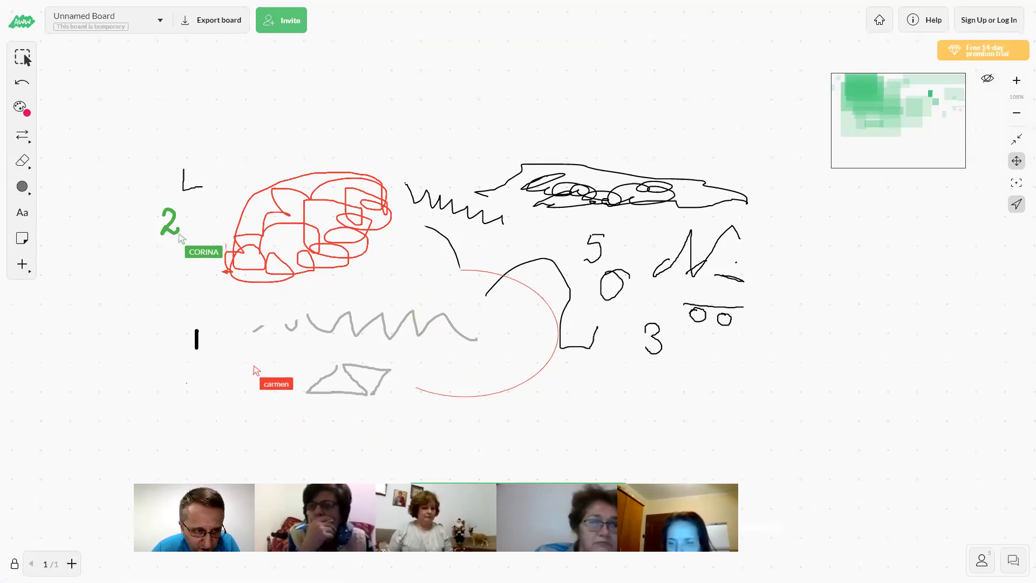
Let pages switch independently, undo the last change and bring up the canvas paste option
left_click(15, 564)
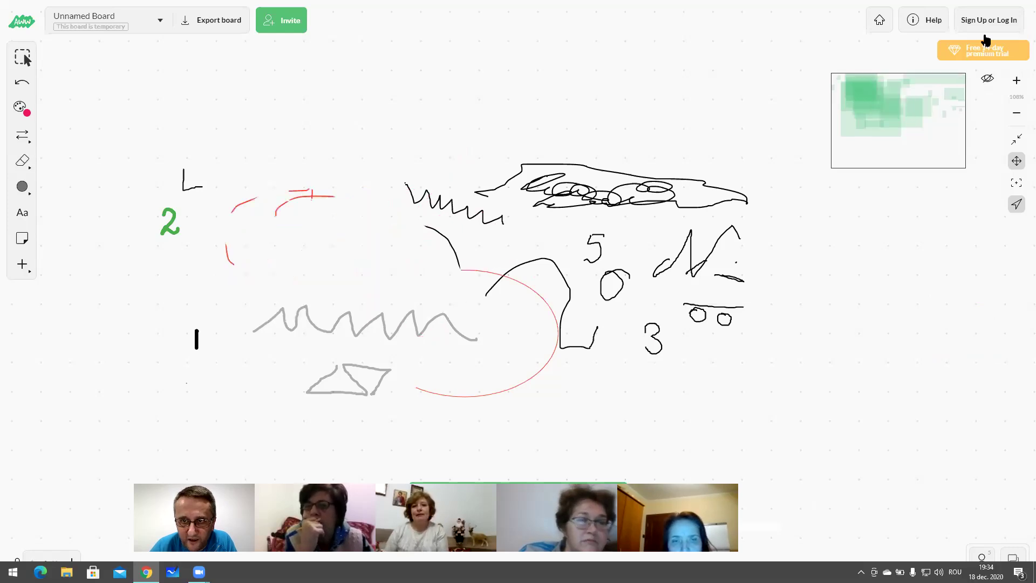
left_click(22, 85)
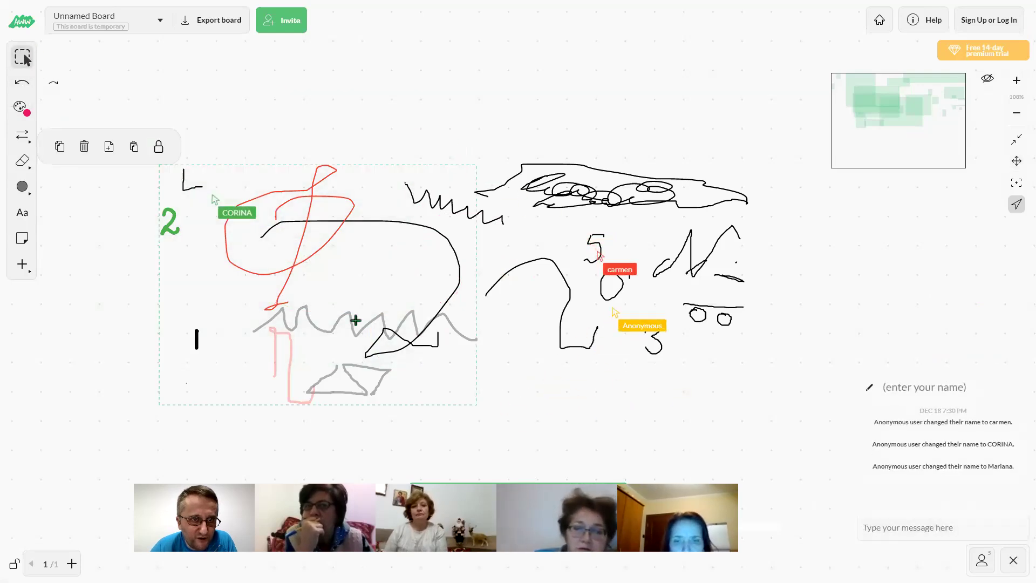
right_click(327, 285)
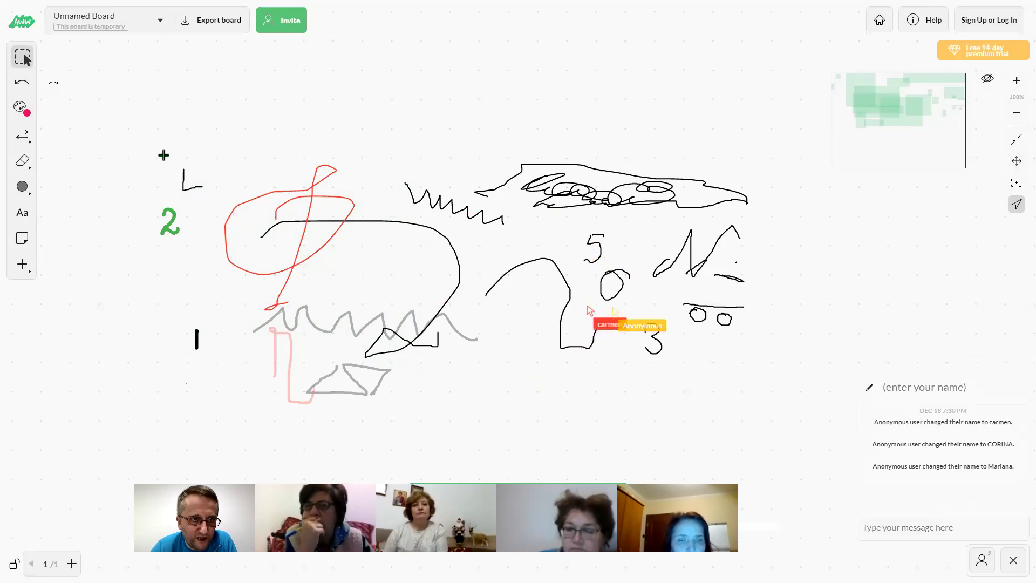
Delete the L, green 2, red, big curve, grey zigzag, pink and short black strokes
left_click_drag(162, 154, 326, 300)
left_click(83, 147)
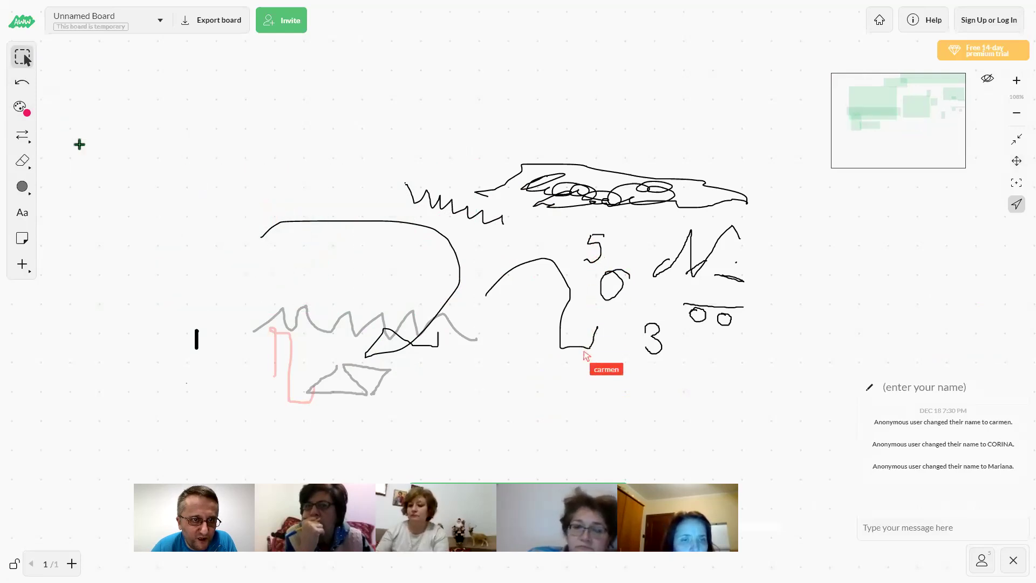
left_click_drag(265, 218, 489, 356)
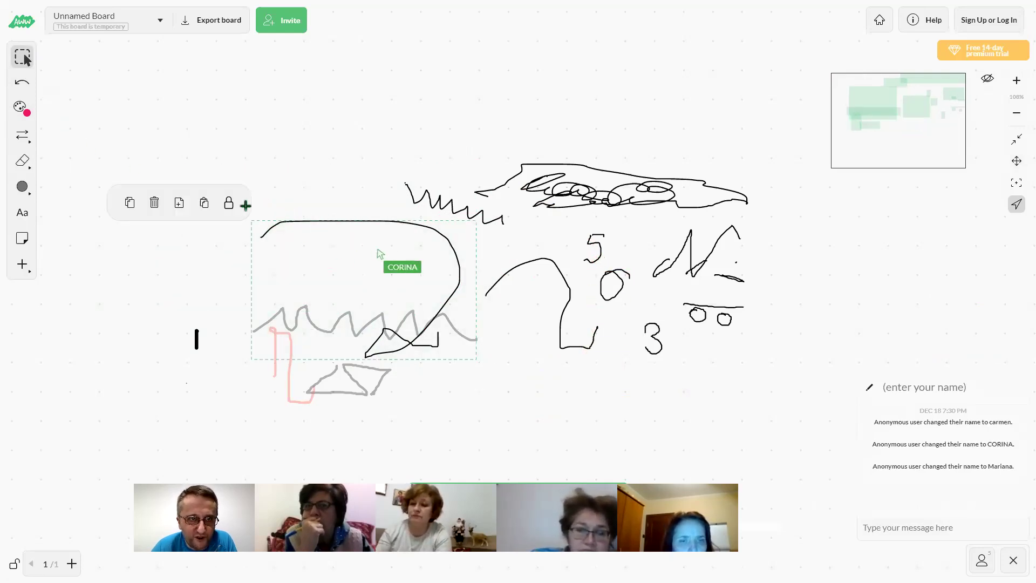
left_click(155, 203)
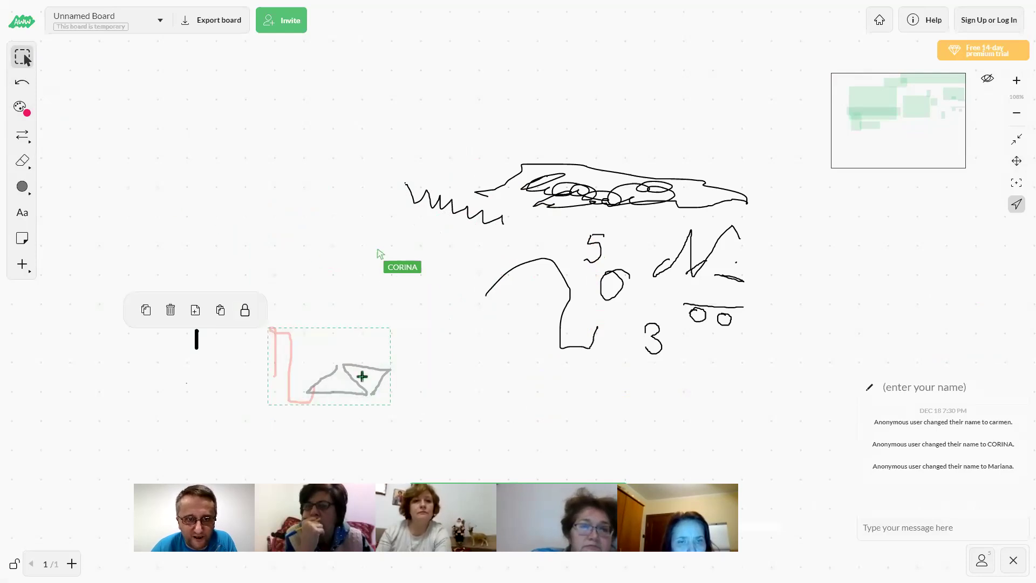
left_click(171, 310)
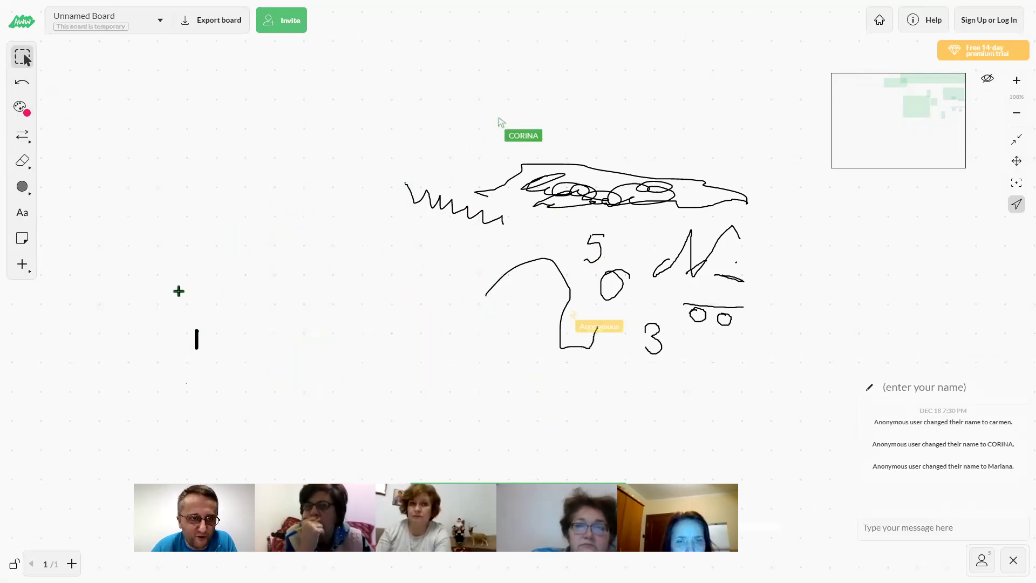
left_click_drag(179, 291, 212, 355)
left_click(89, 311)
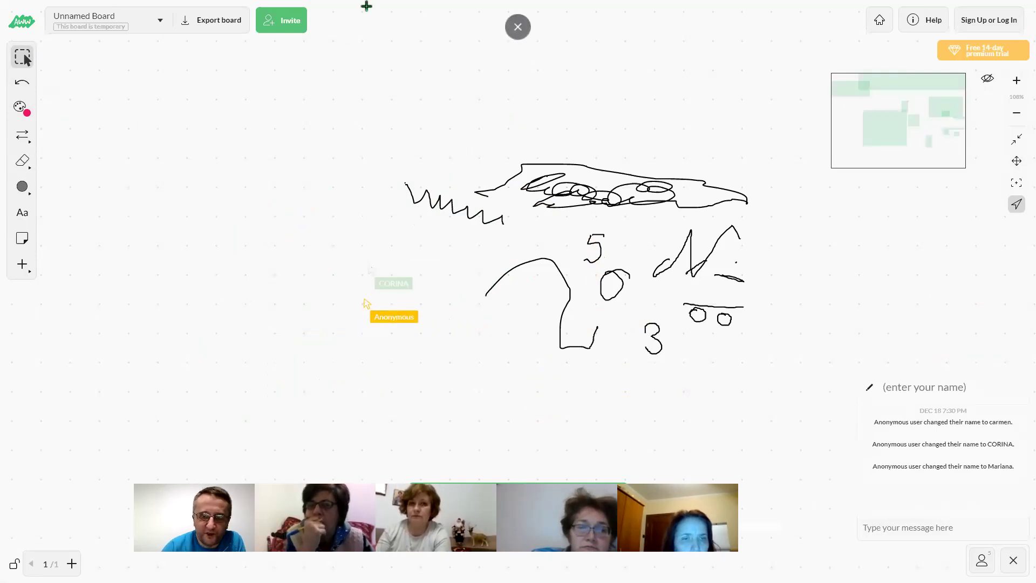
left_click(280, 21)
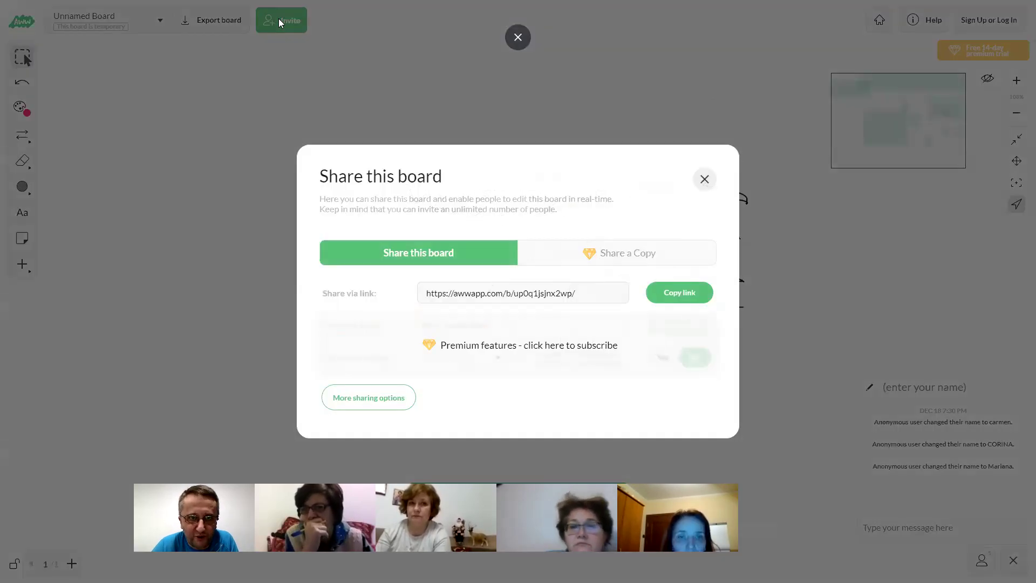
left_click(316, 62)
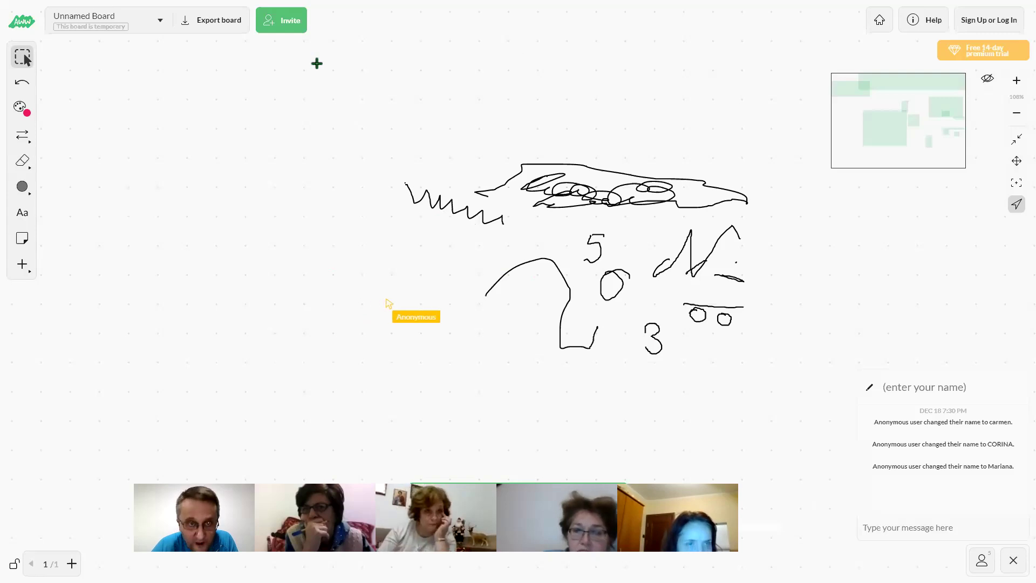
left_click(291, 28)
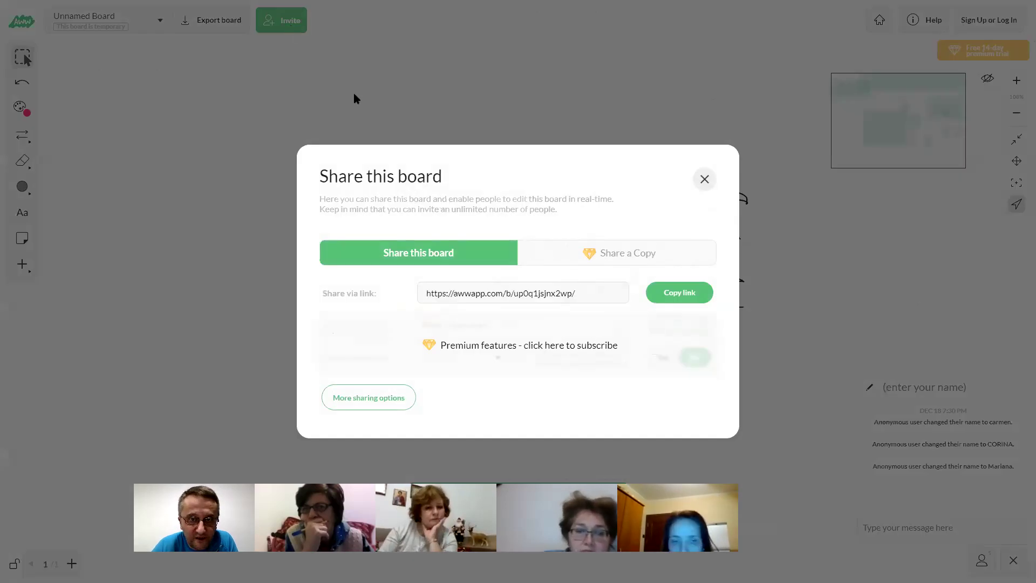
left_click(655, 294)
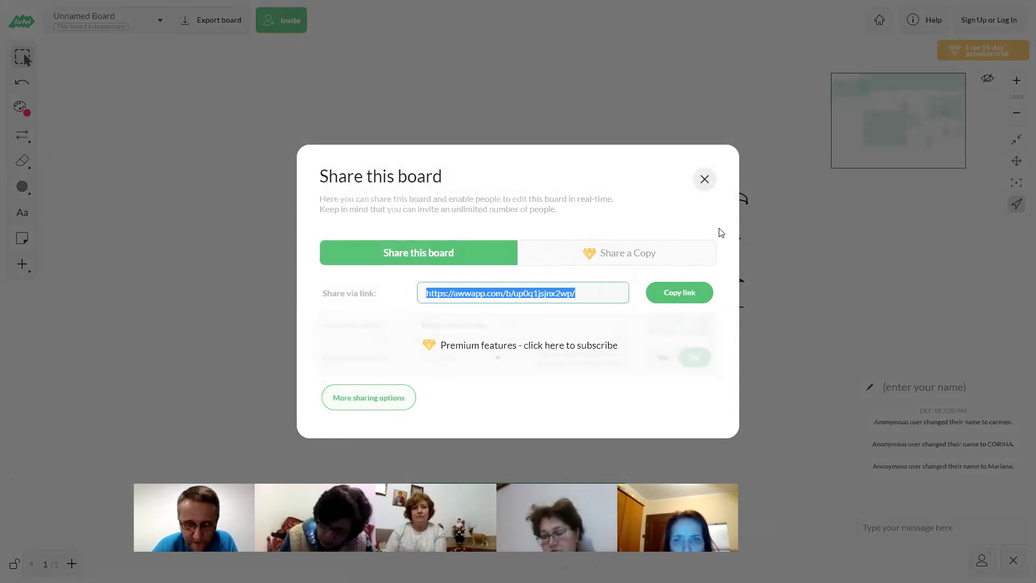
left_click(706, 180)
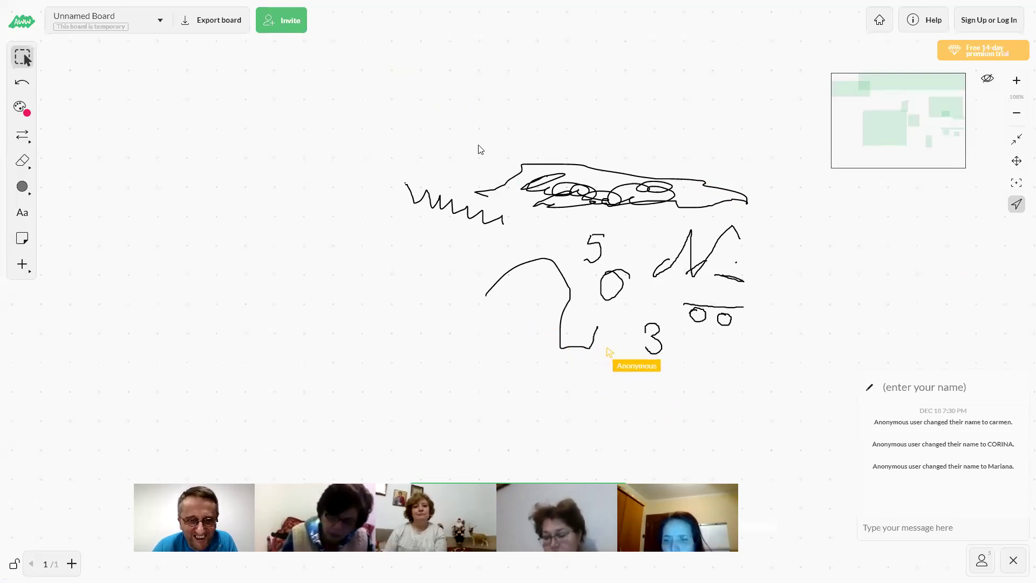
Add the text 'SAFSA E' left of the drawings and shrink its size
left_click(151, 199)
left_click(245, 321)
left_click(195, 211)
type("S")
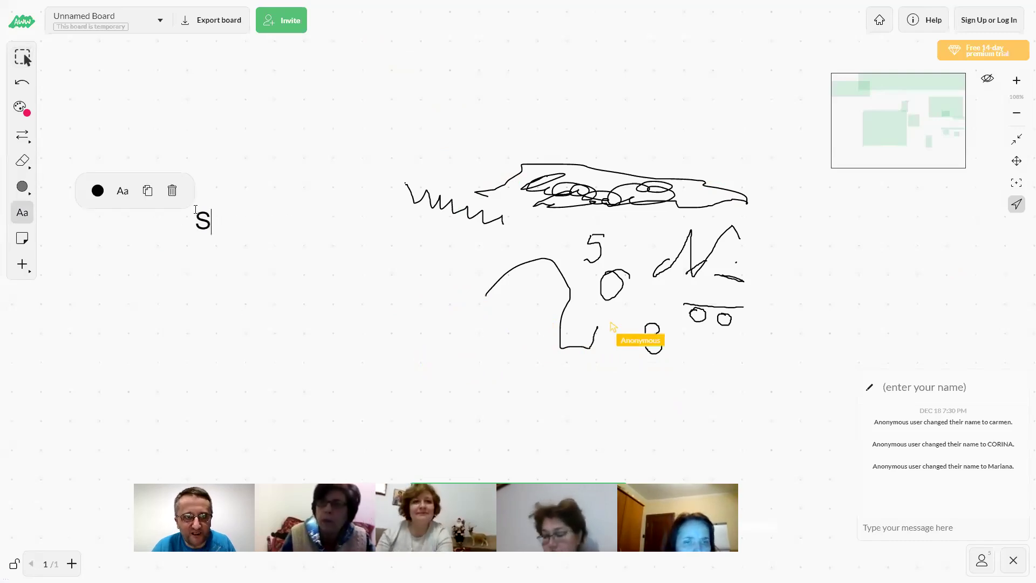
type("AFSA  E")
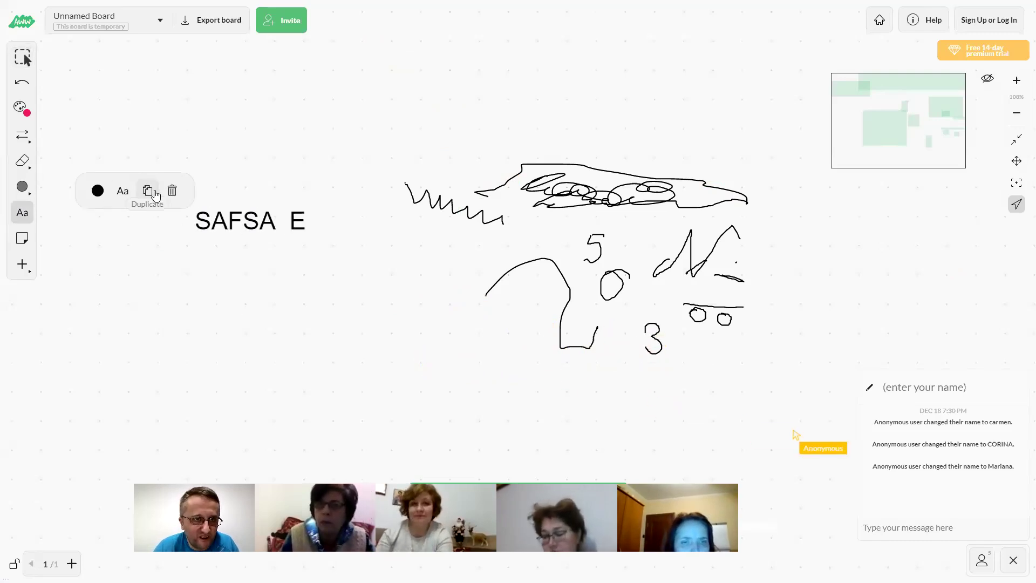
left_click(113, 195)
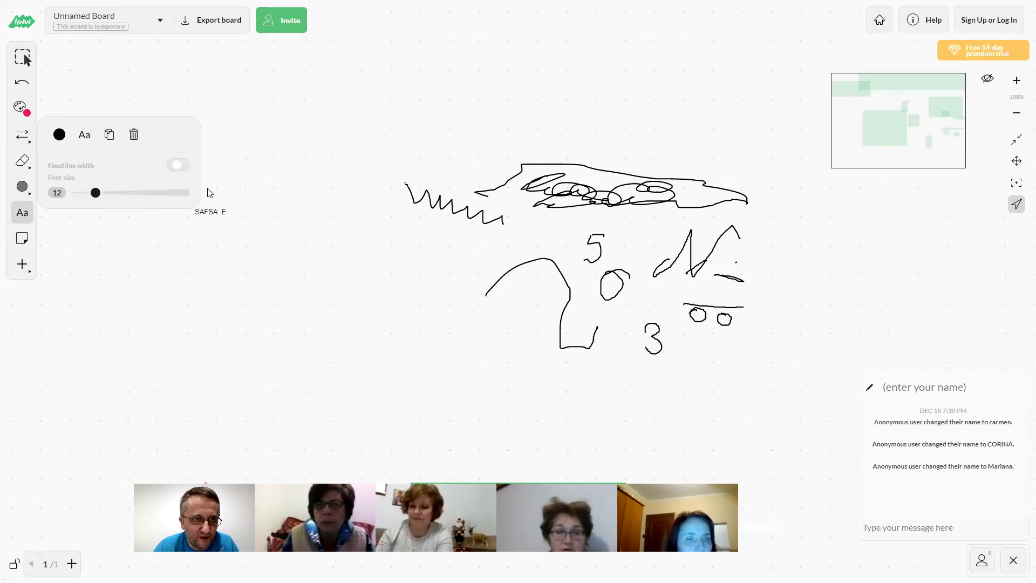
Add a second, larger text label DWSDFW below it and colour it yellow
left_click(125, 192)
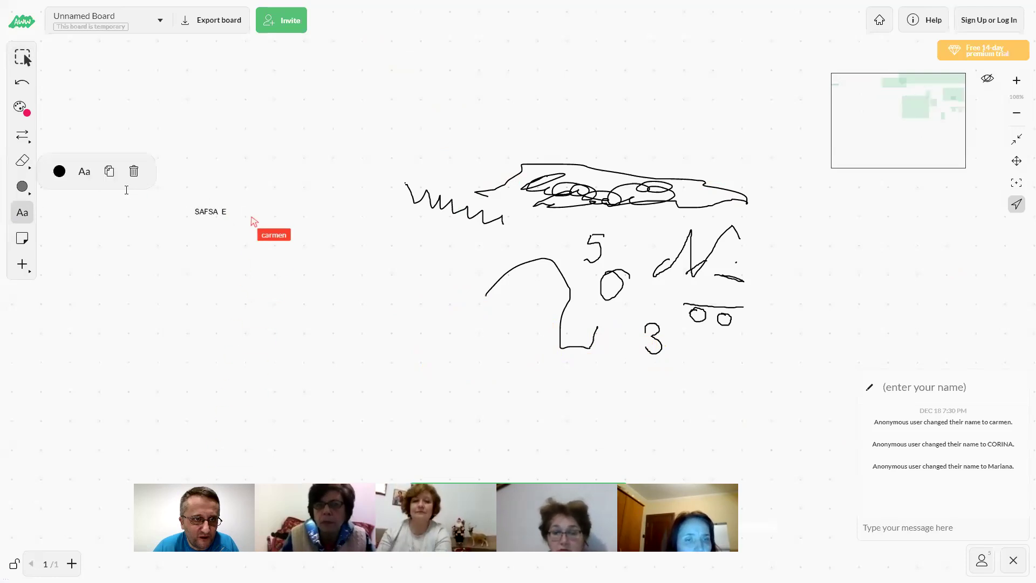
left_click(84, 172)
left_click_drag(114, 175, 152, 174)
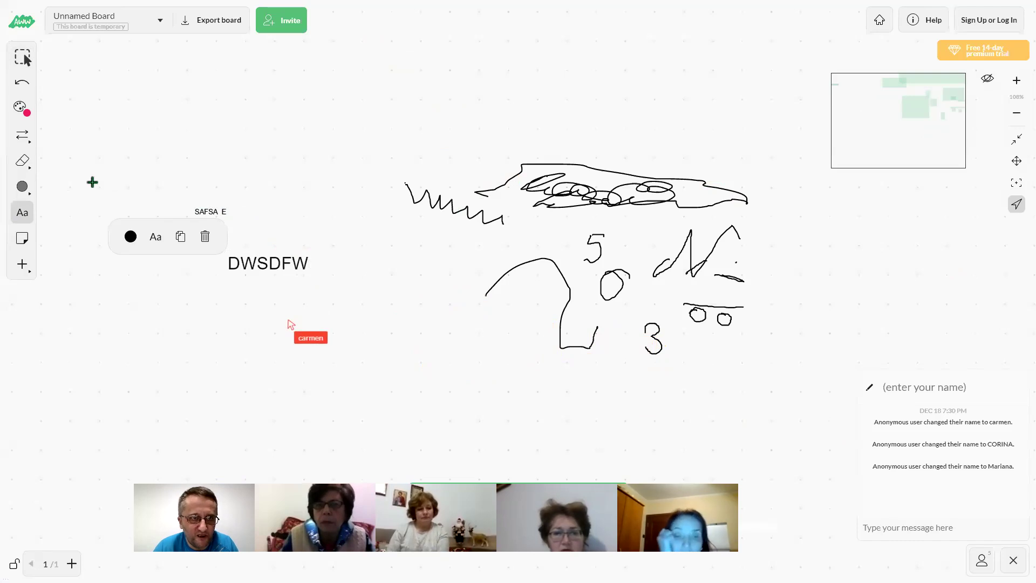
left_click(132, 235)
left_click(159, 201)
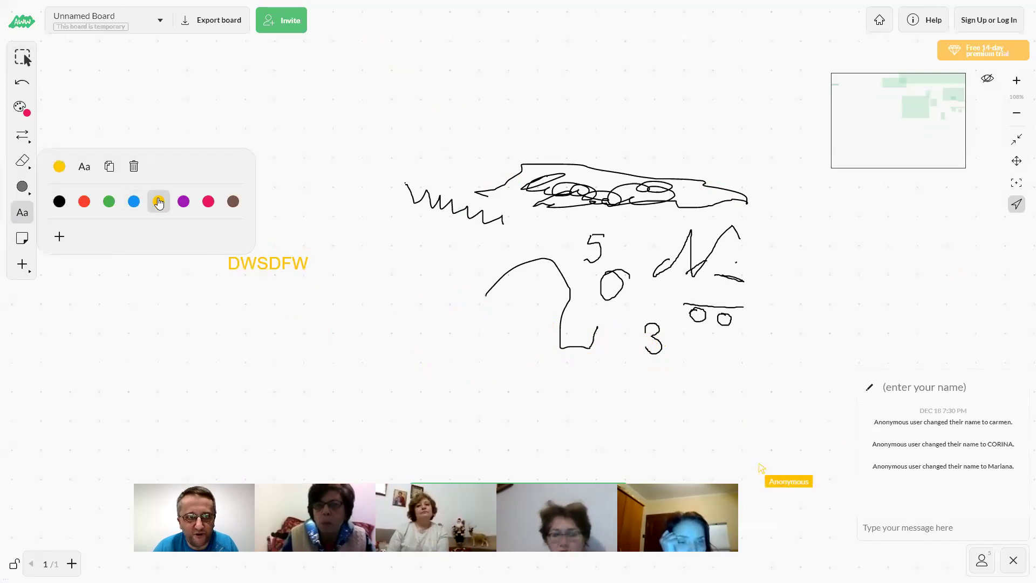
Draw a filled pinkish-red ellipse across the yellow DWSDFW label
type("eF")
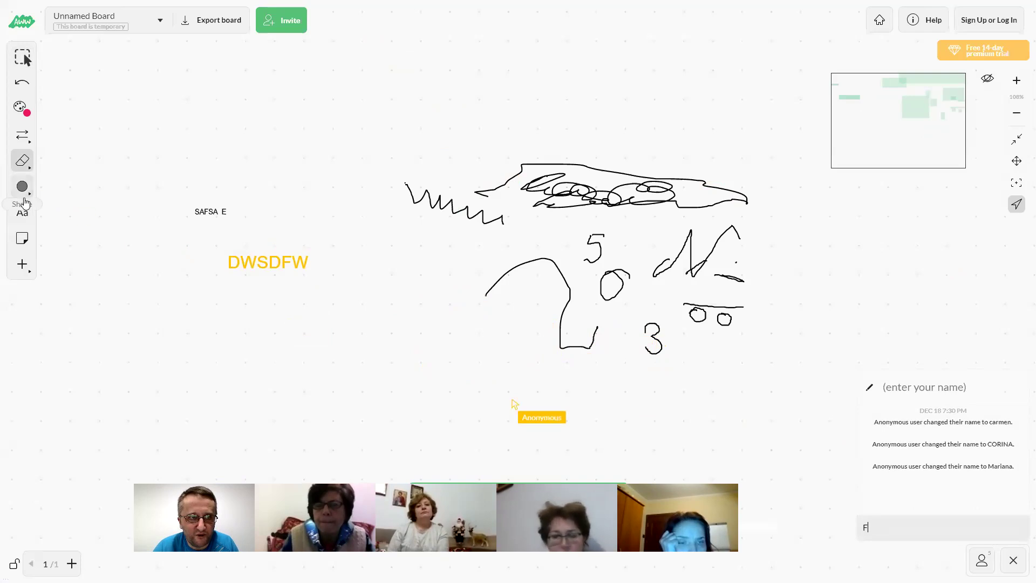
left_click(25, 194)
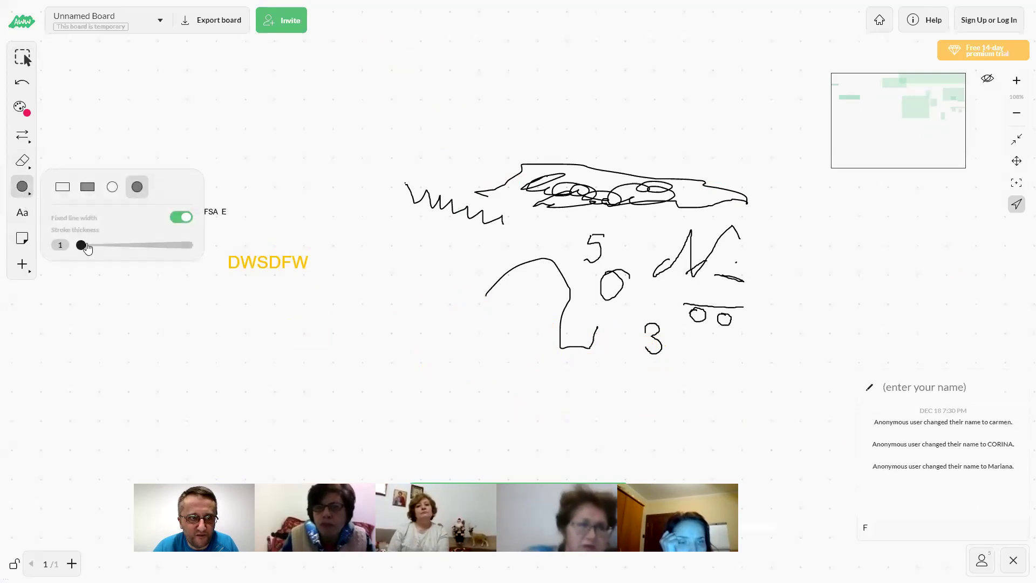
left_click(111, 117)
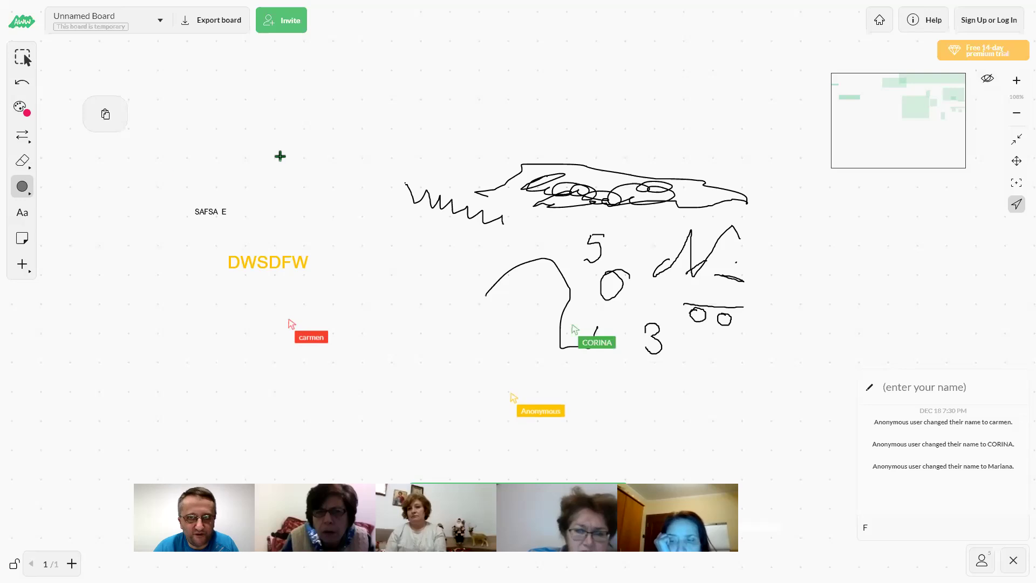
scroll(280, 156, "up", 1)
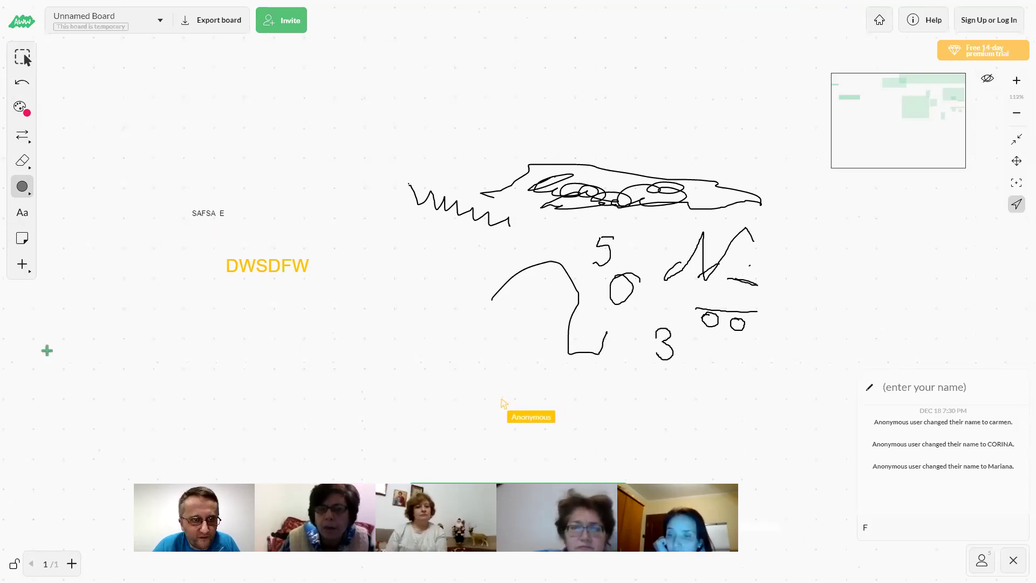
left_click_drag(210, 258, 303, 269)
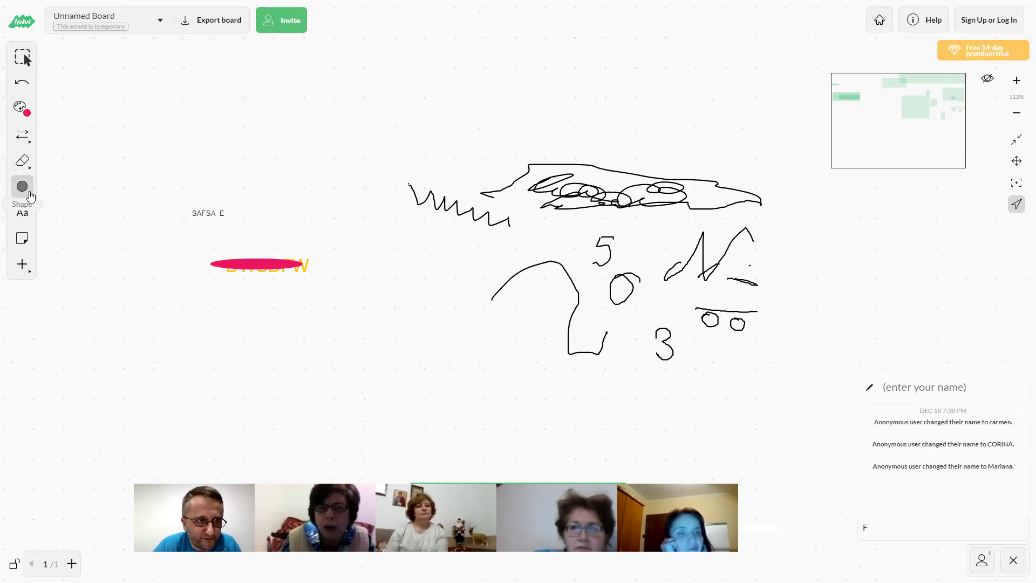
Place a new text box at the left with a custom lavender blue colour
left_click(25, 214)
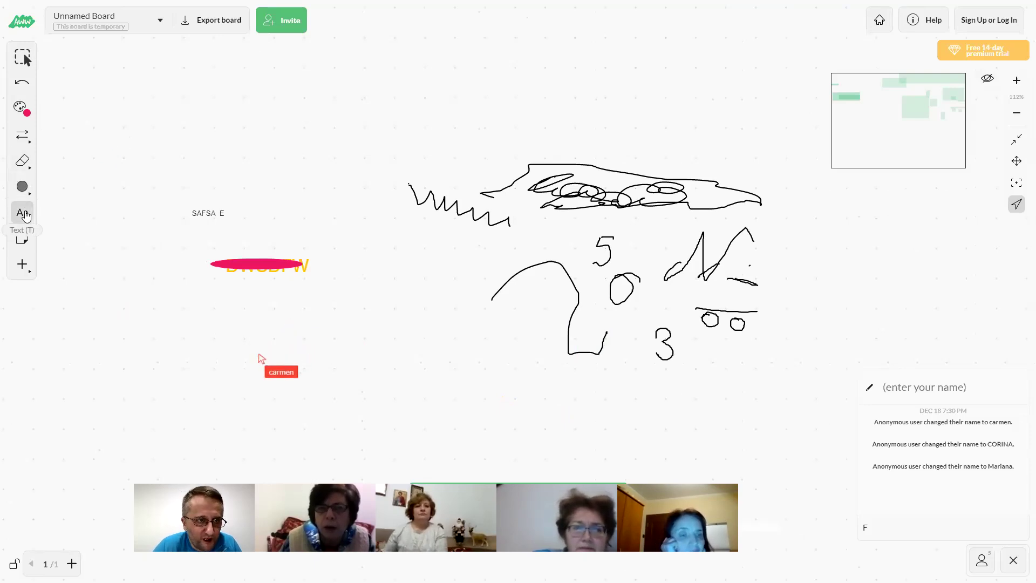
left_click(78, 217)
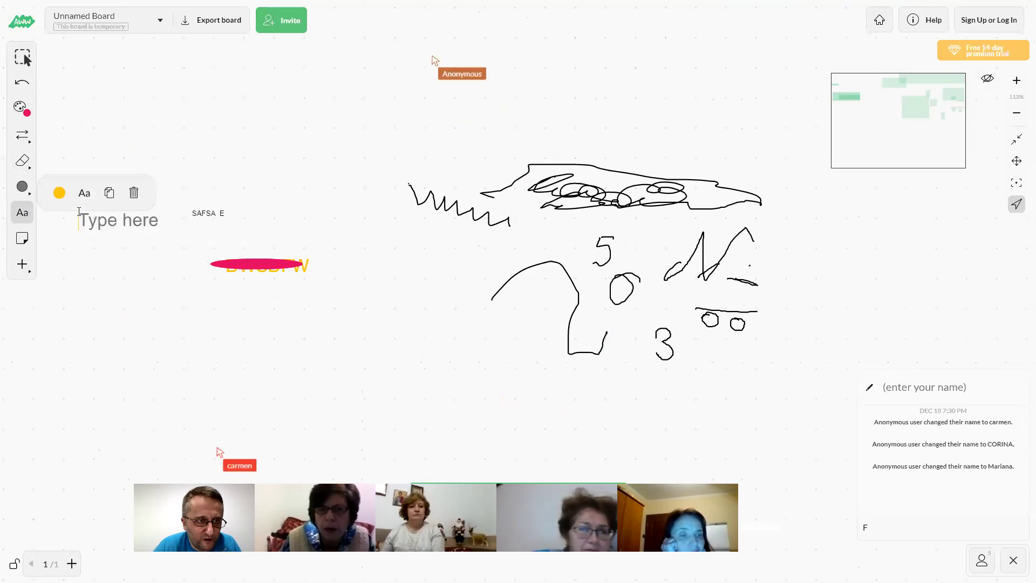
left_click(59, 192)
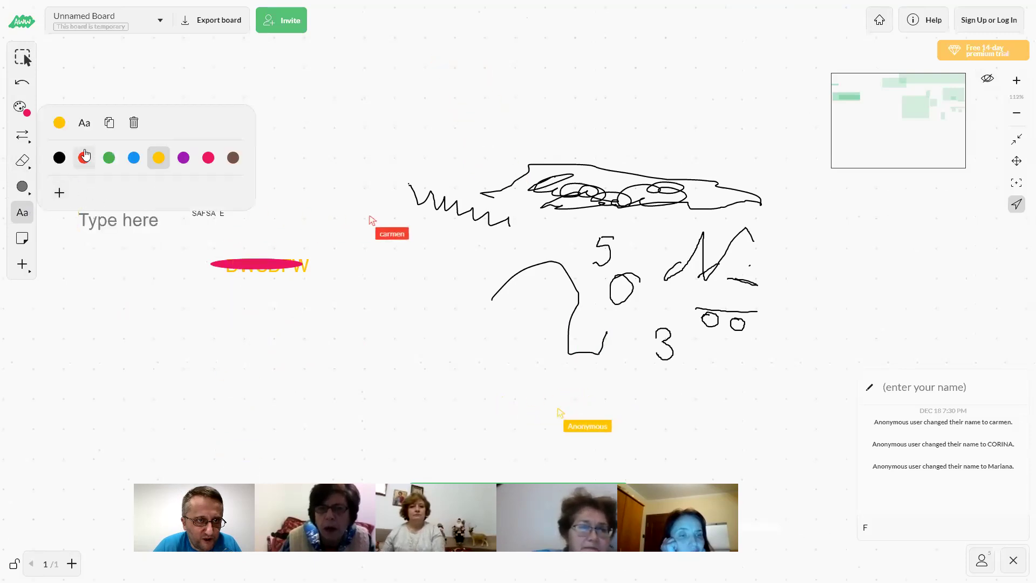
left_click(60, 191)
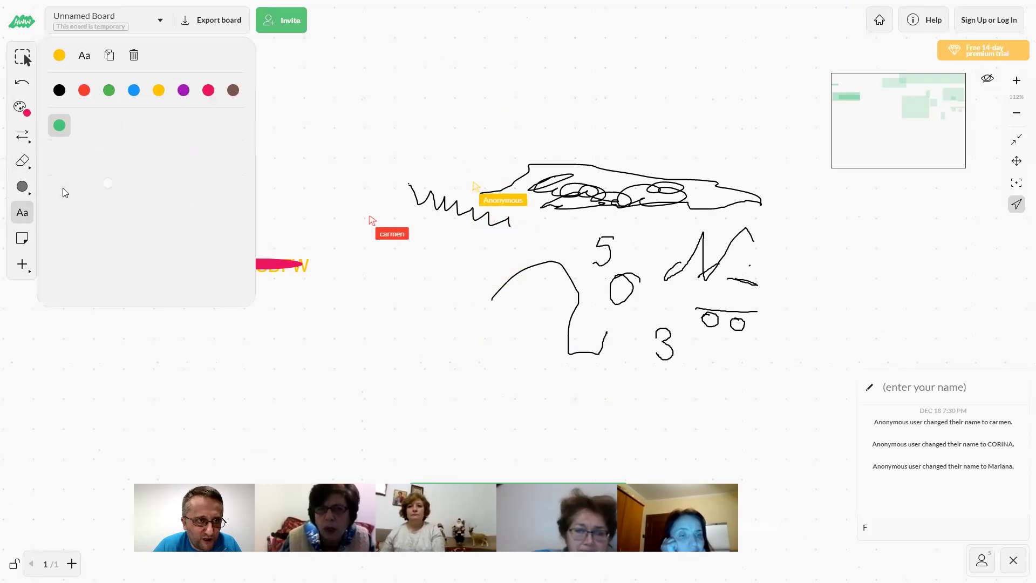
left_click(147, 255)
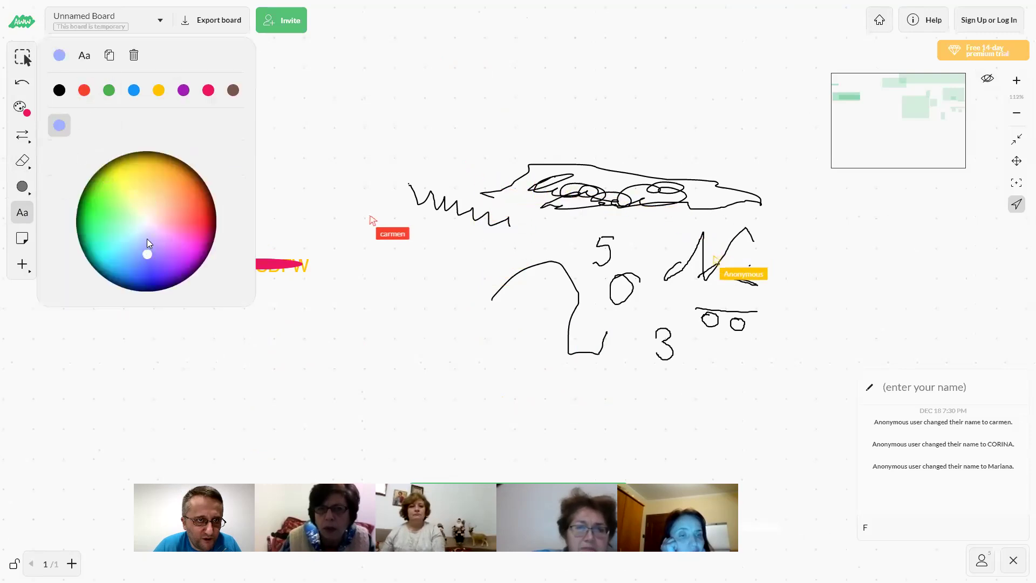
left_click(132, 56)
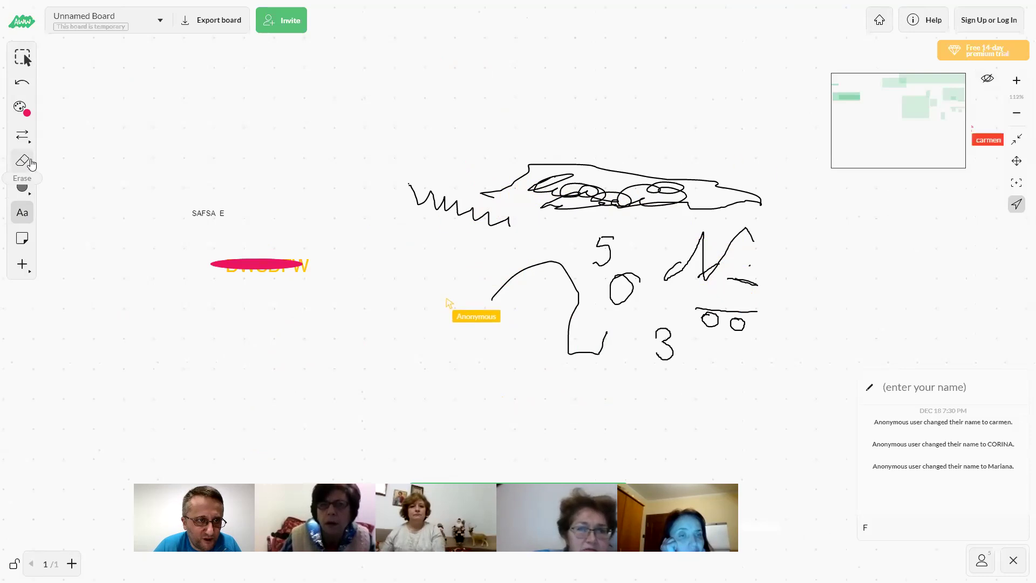
left_click(23, 238)
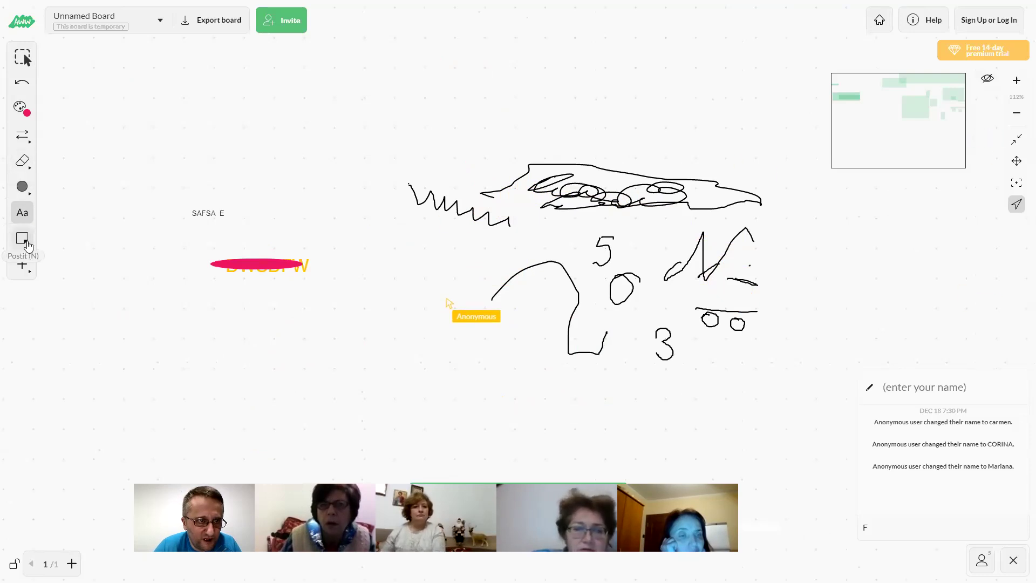
Add a sticky note reading 'DSD S W', enlarge it and move it up
left_click(87, 213)
type("DSD S W")
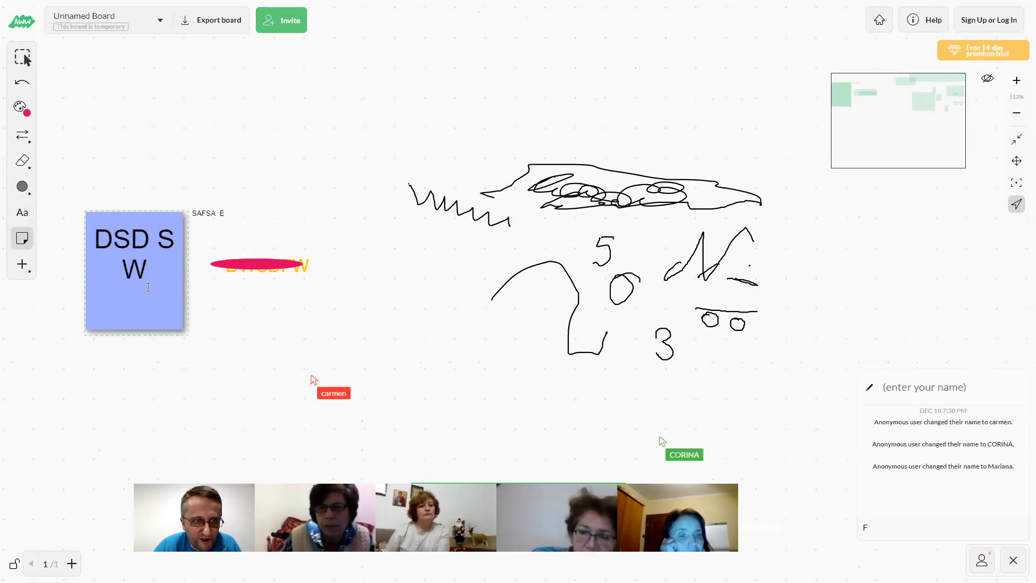
left_click_drag(205, 346, 695, 419)
left_click_drag(583, 222, 576, 86)
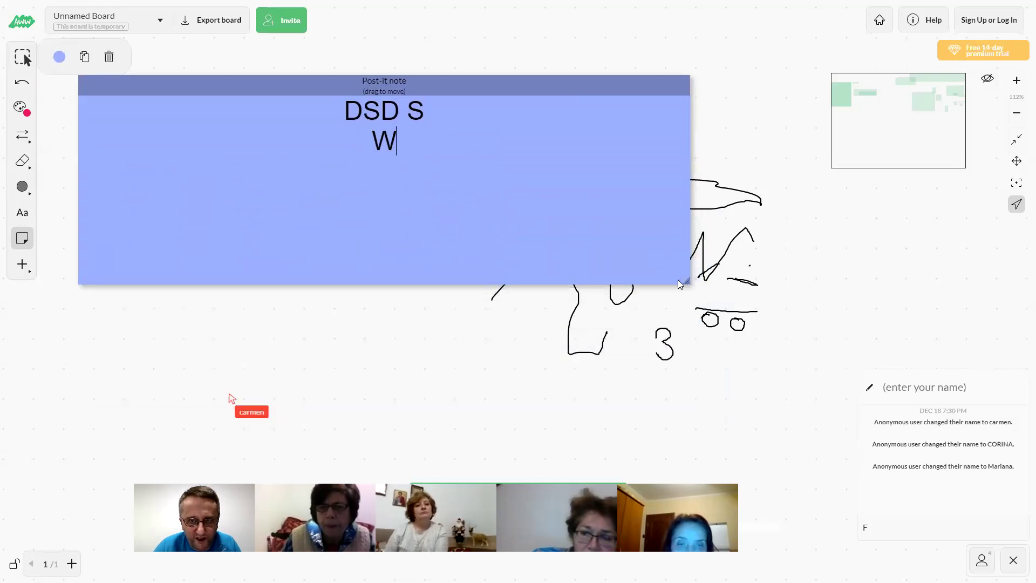
Enlarge the note, add 'EDFVD F SF DFD', shrink it, try pasting, then undo back
left_click_drag(697, 294, 768, 475)
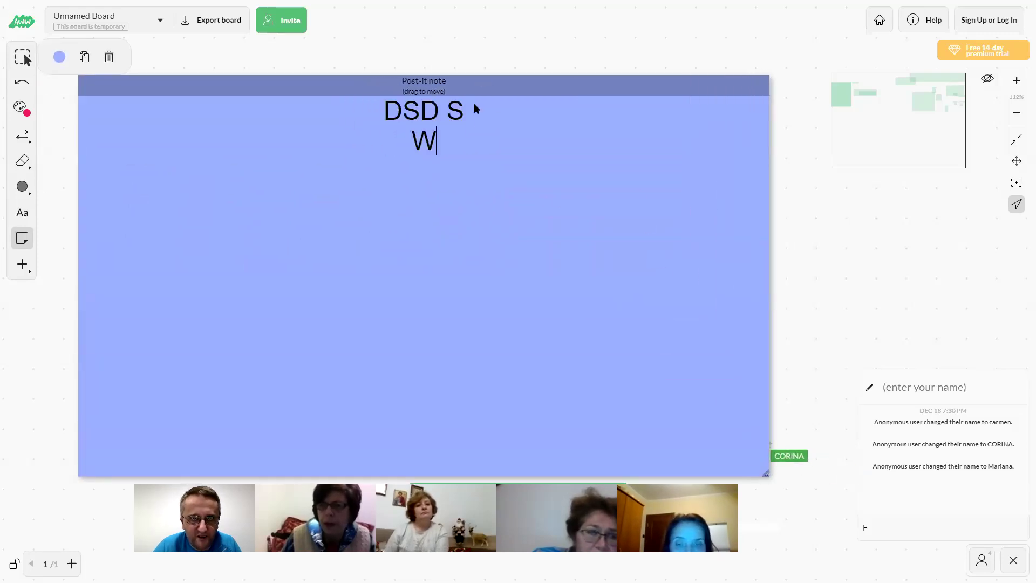
type("EDFVD F SF DFD")
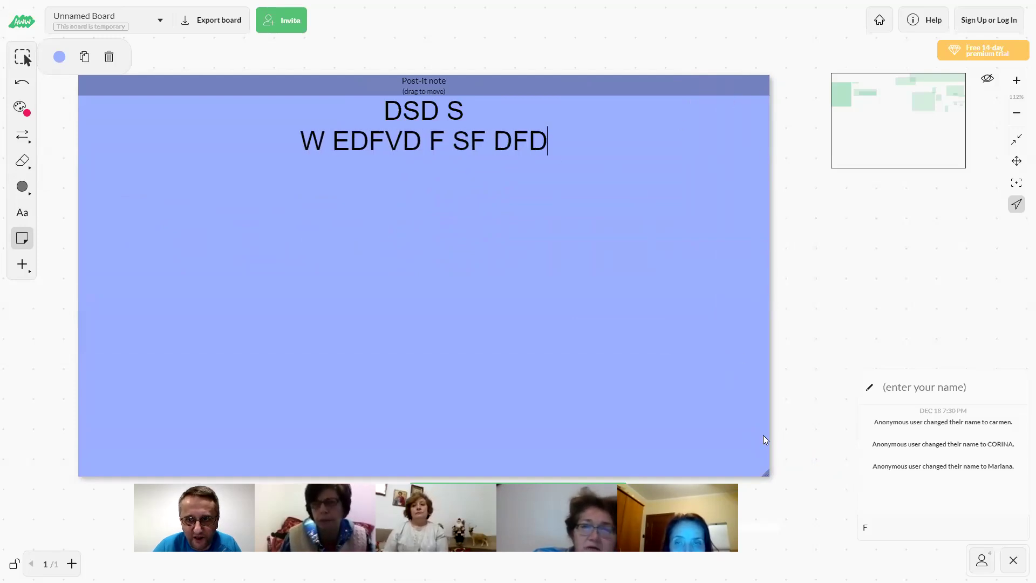
left_click_drag(771, 473, 435, 249)
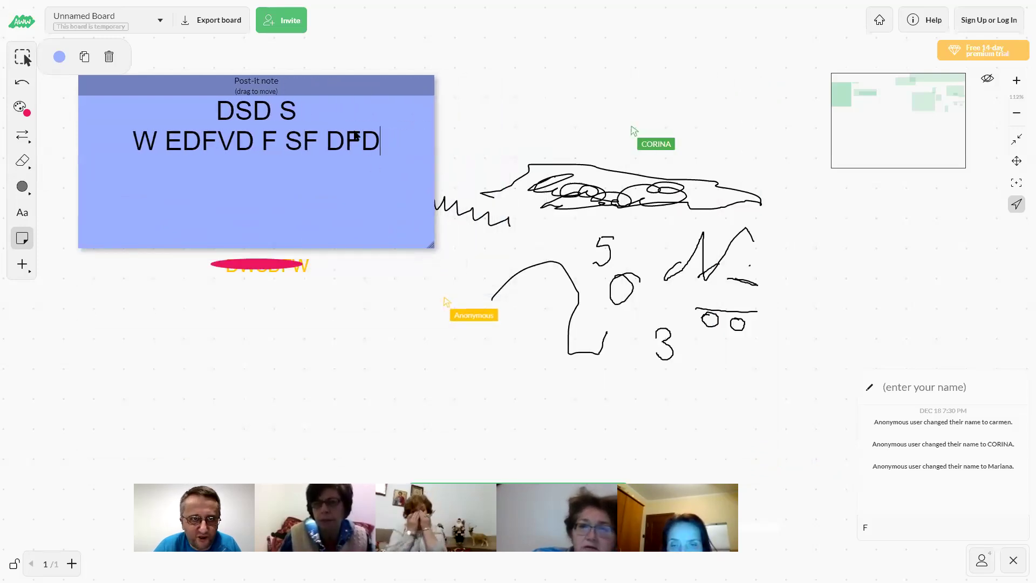
left_click(263, 136)
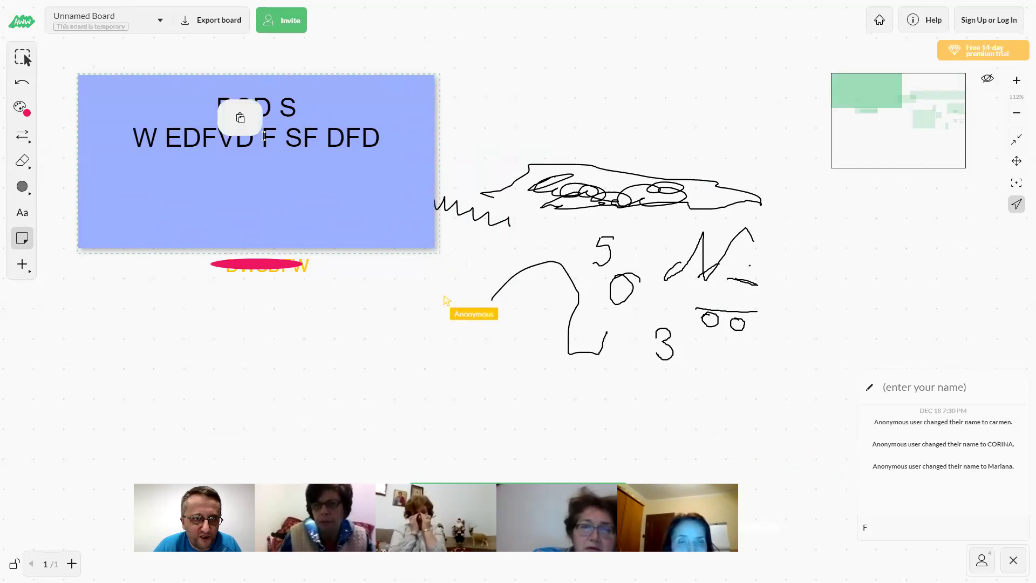
left_click(240, 119)
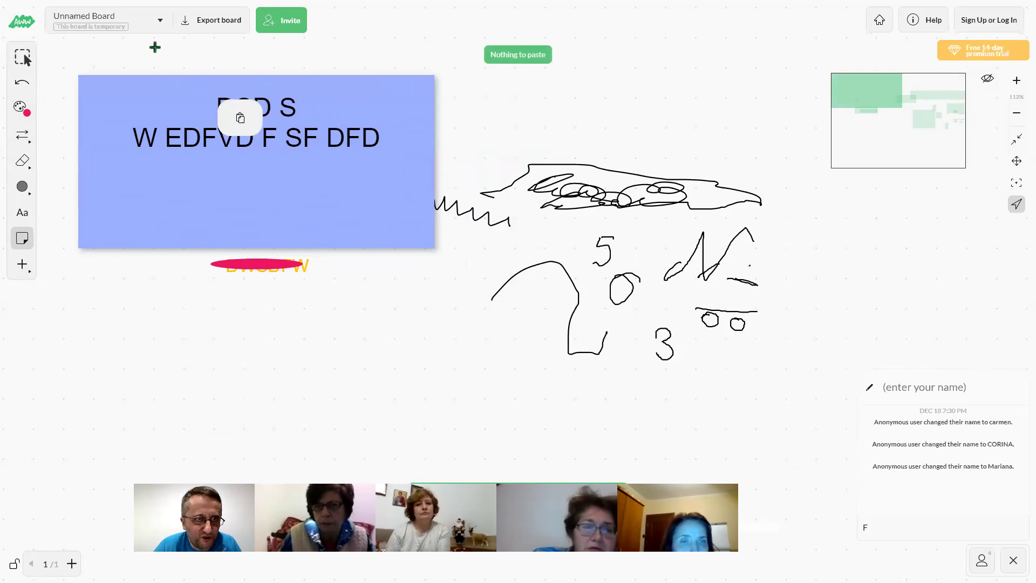
left_click(22, 82)
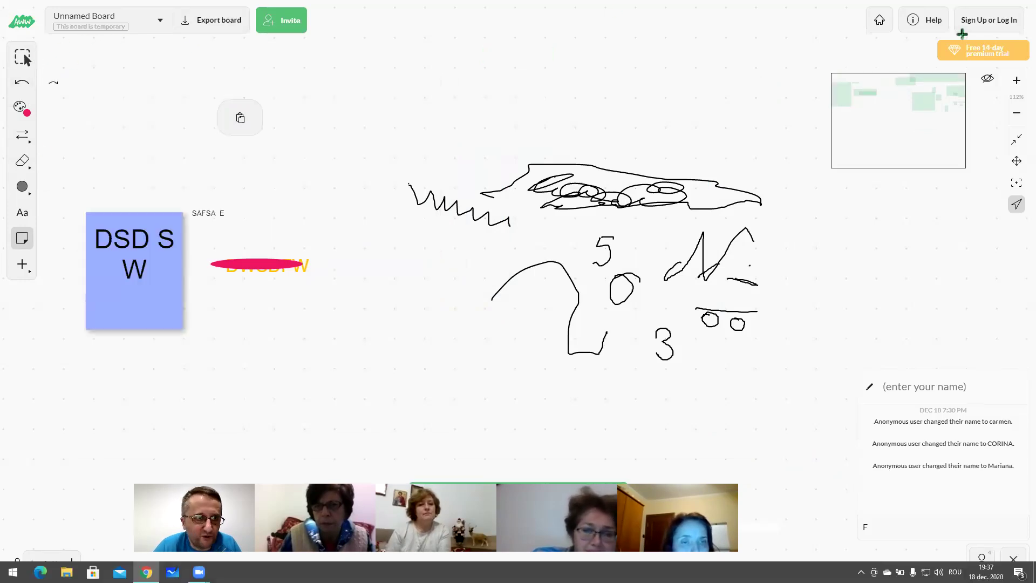
Erase across the blue sticky note, the pink ellipse and the top scribble
left_click(22, 161)
mouse_move(118, 270)
left_mouse_down()
mouse_move(238, 259)
mouse_move(65, 293)
mouse_move(186, 259)
left_mouse_up()
mouse_move(366, 218)
left_mouse_down()
mouse_move(678, 167)
mouse_move(518, 178)
mouse_move(277, 286)
mouse_move(180, 239)
mouse_move(40, 241)
mouse_move(99, 196)
mouse_move(99, 236)
left_mouse_up()
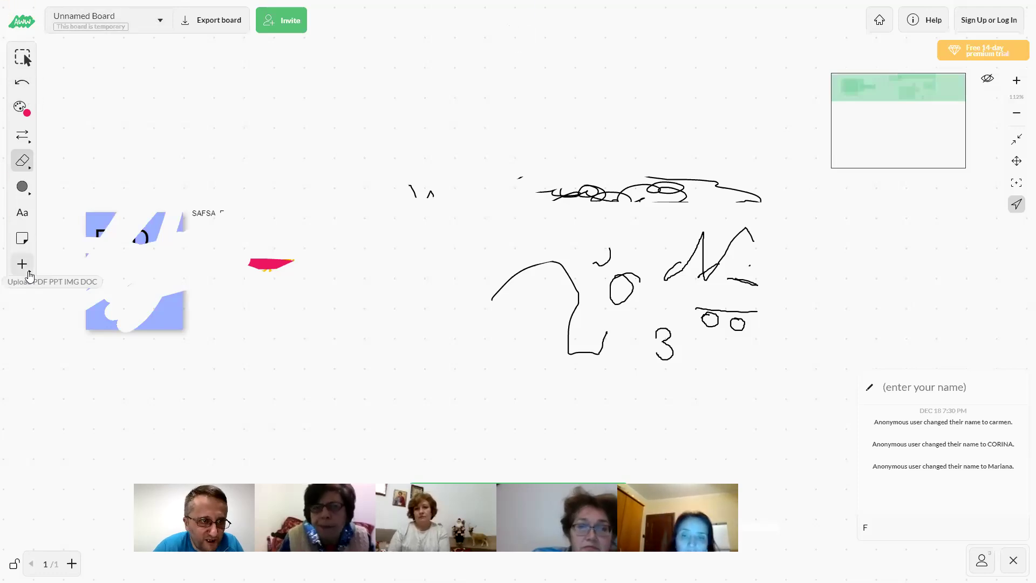
mouse_move(29, 274)
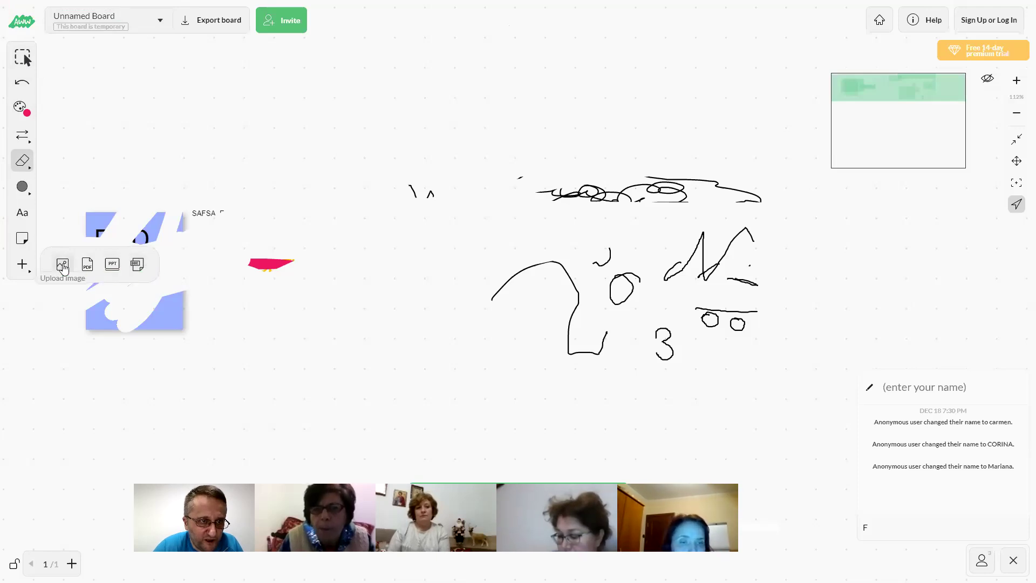
left_click(62, 264)
Upload the panda picture from the Desktop, then start and cancel deleting the board
left_click(183, 97)
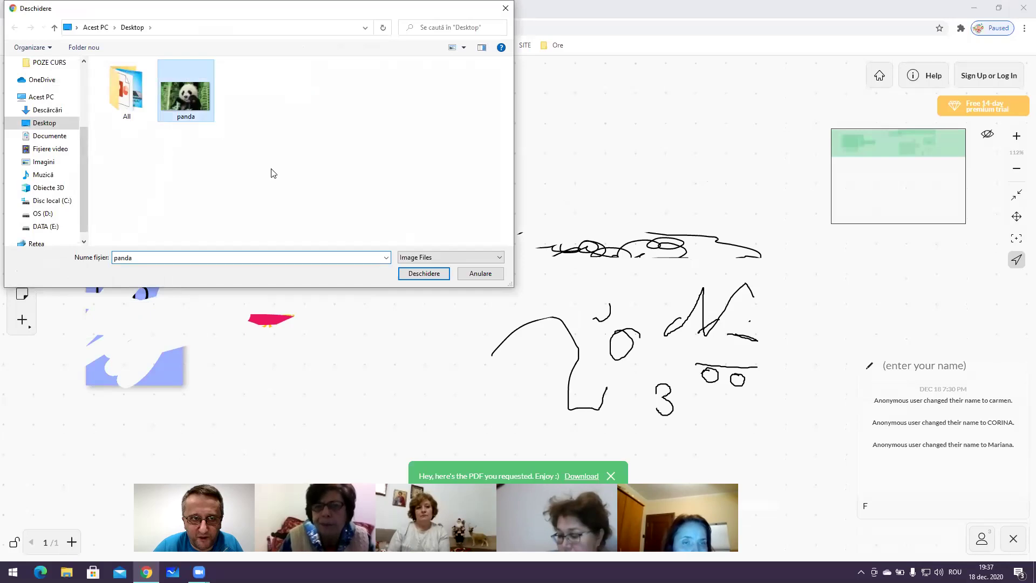
left_click(410, 273)
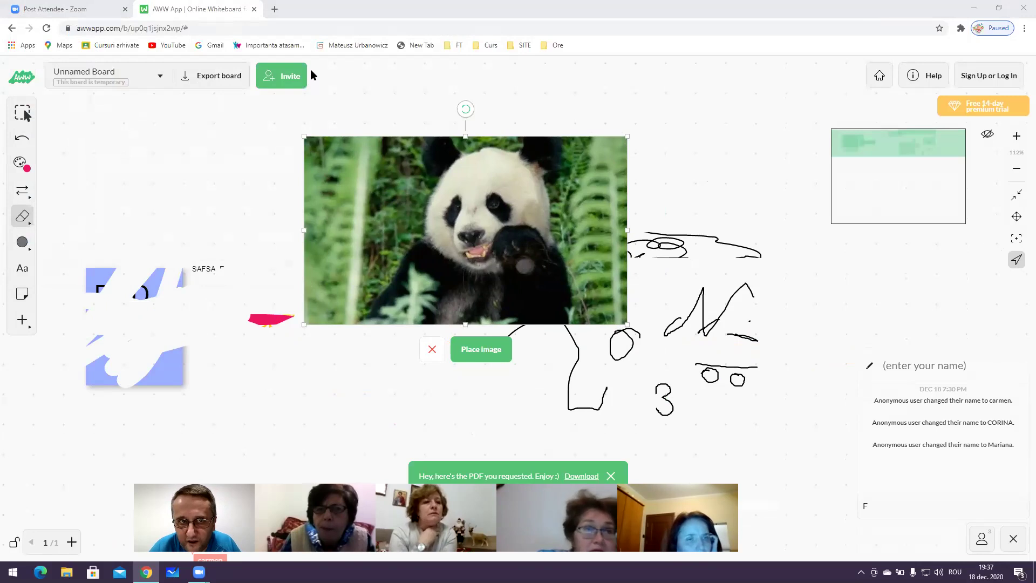
left_click(205, 76)
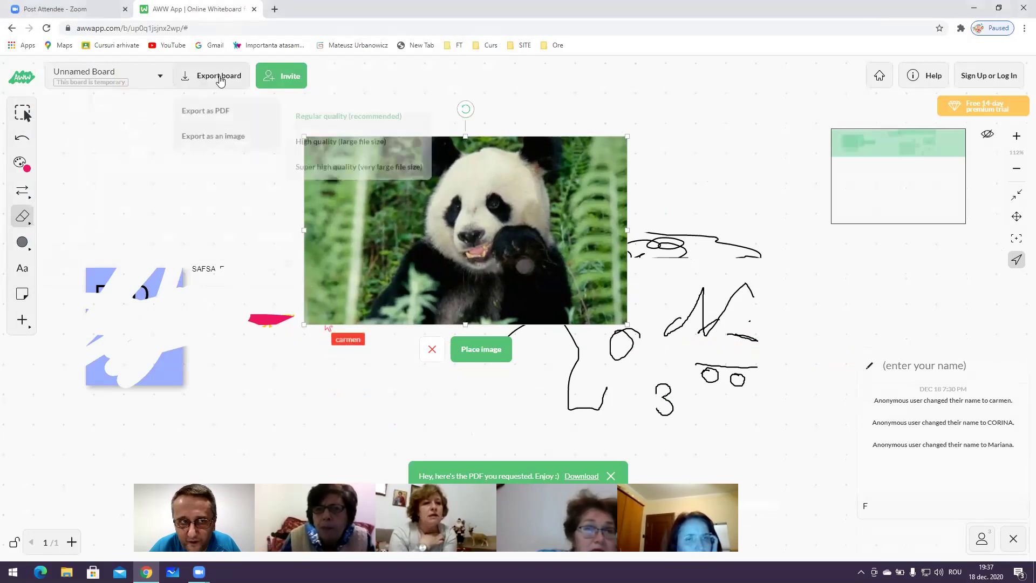
left_click(159, 78)
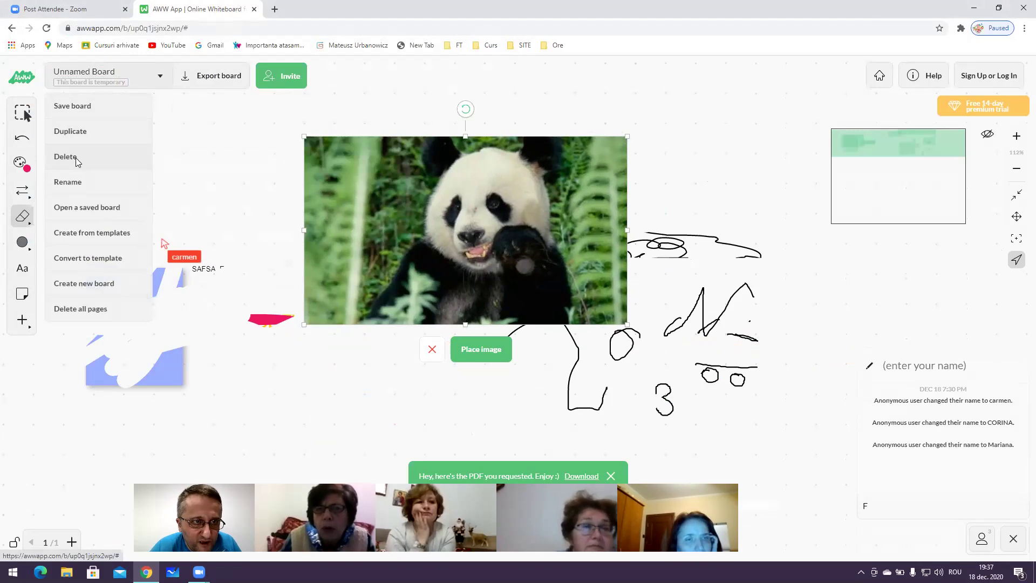
left_click(76, 157)
left_click(550, 344)
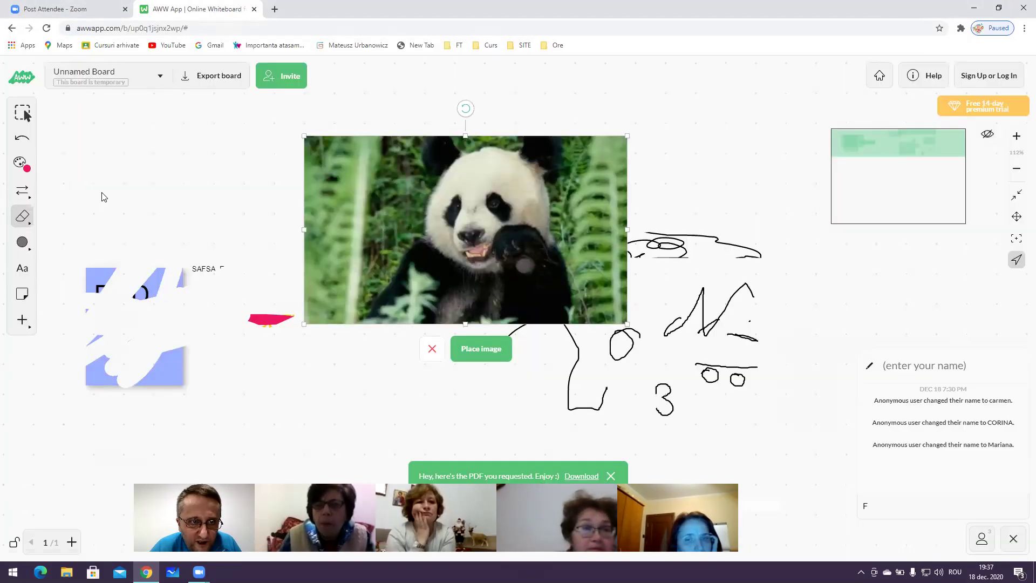
left_click(159, 76)
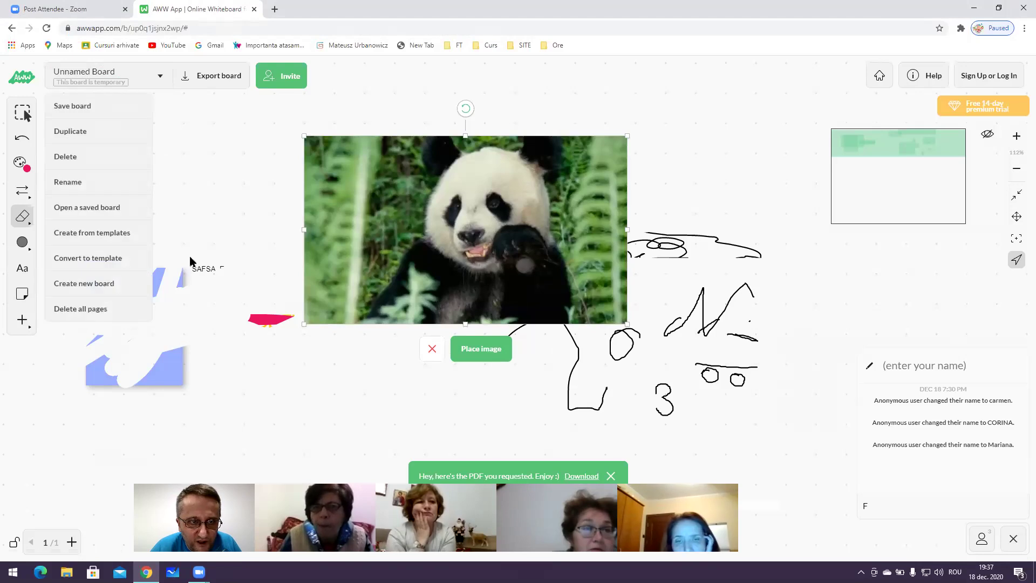
Confirm Delete board, which is refused as not authorized, then cancel the pending panda picture
left_click(76, 156)
left_click(613, 345)
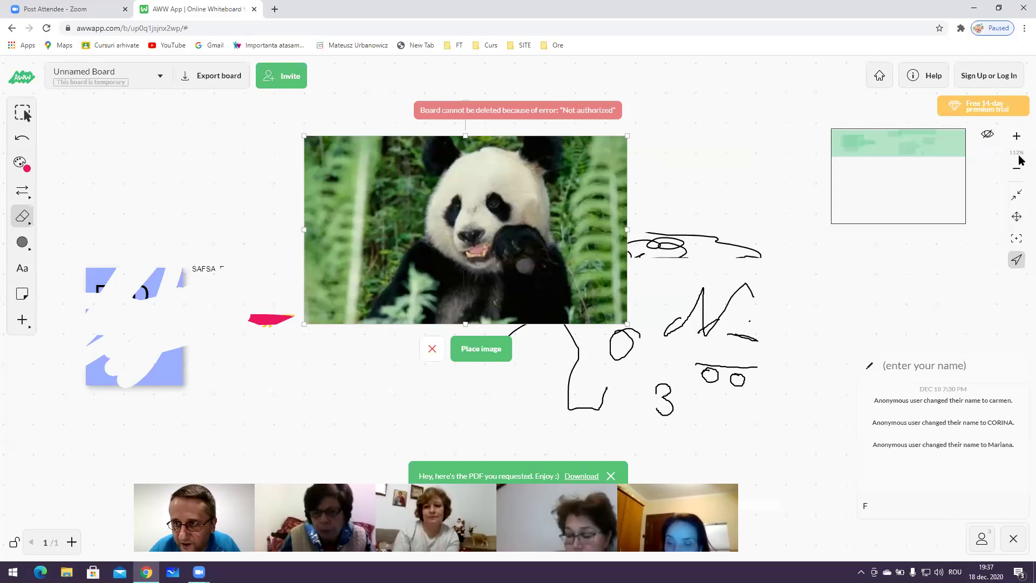
left_click_drag(937, 144, 801, 189)
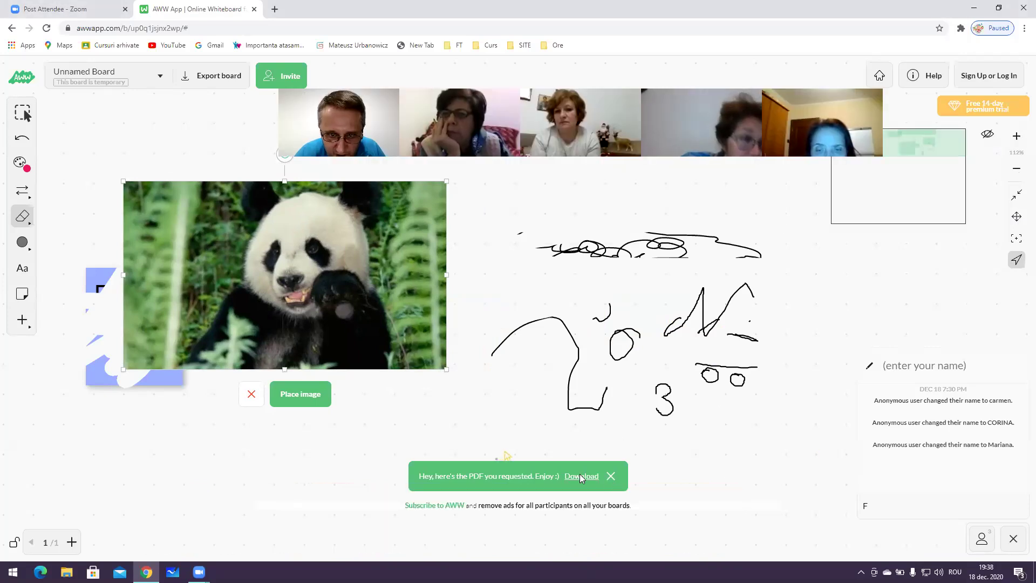
left_click(247, 397)
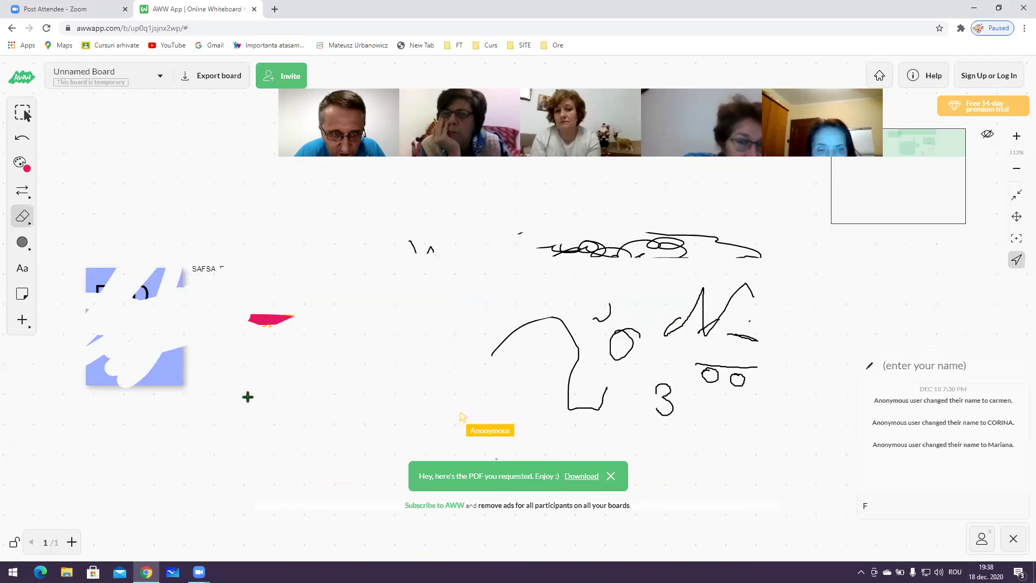
Show the board's participant list, copy the share link from Share this board, and close it
left_click(982, 542)
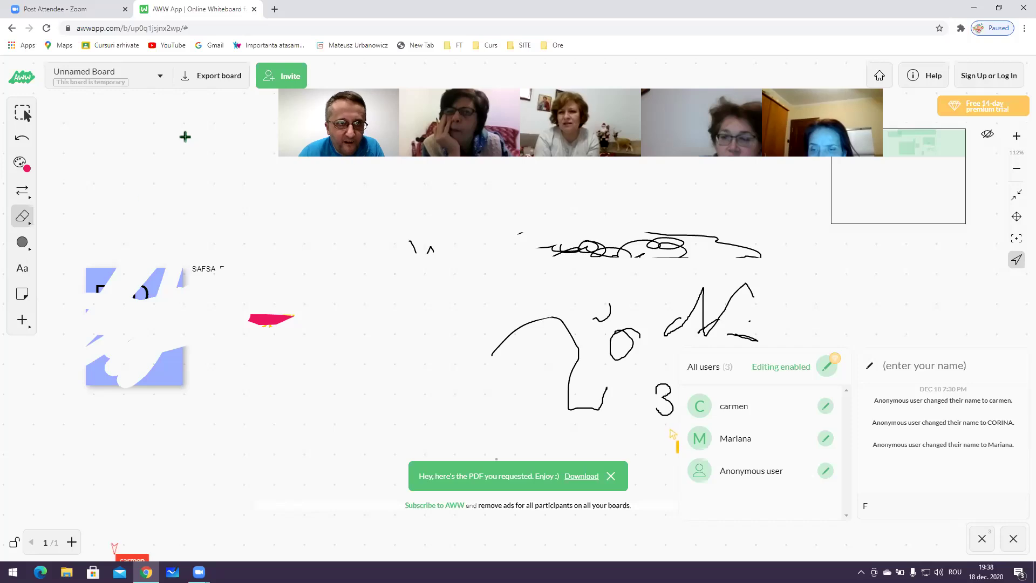
left_click(280, 79)
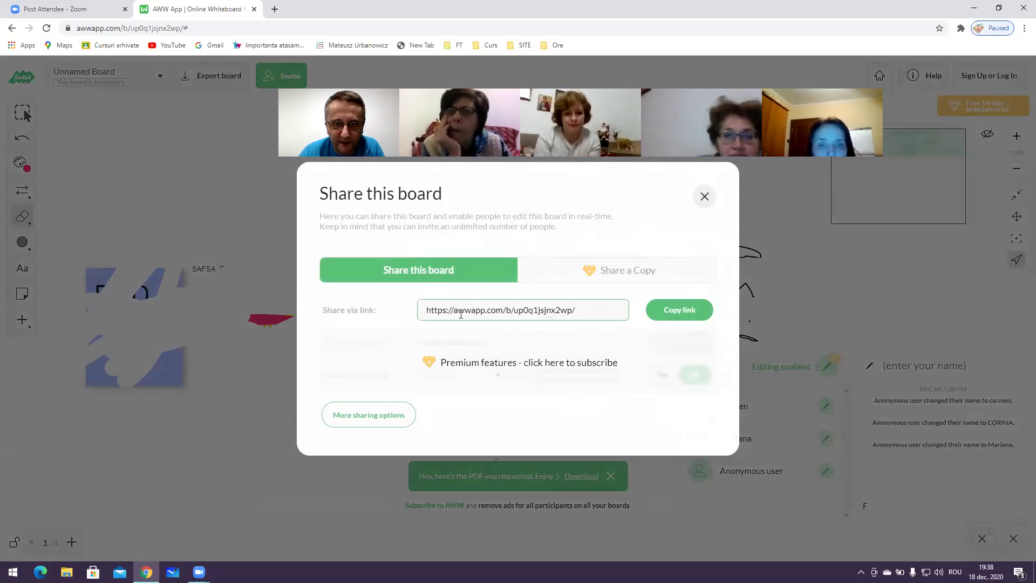
left_click(654, 312)
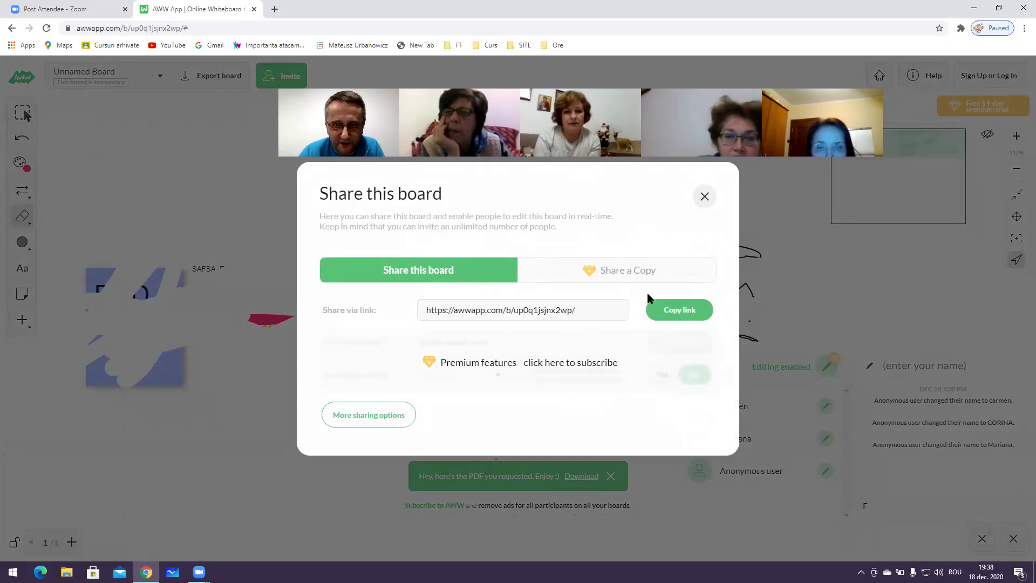
left_click(674, 313)
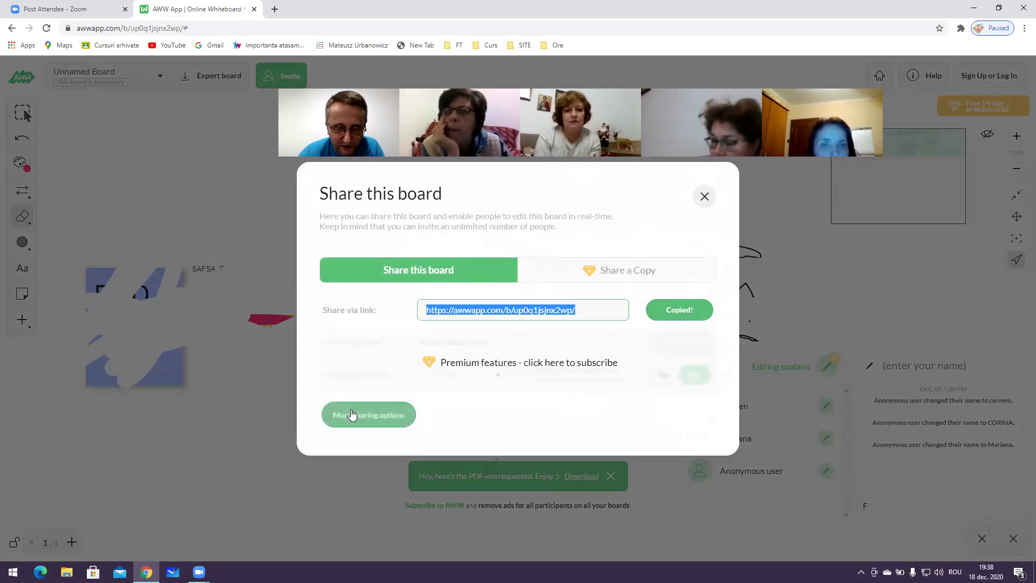
left_click(704, 196)
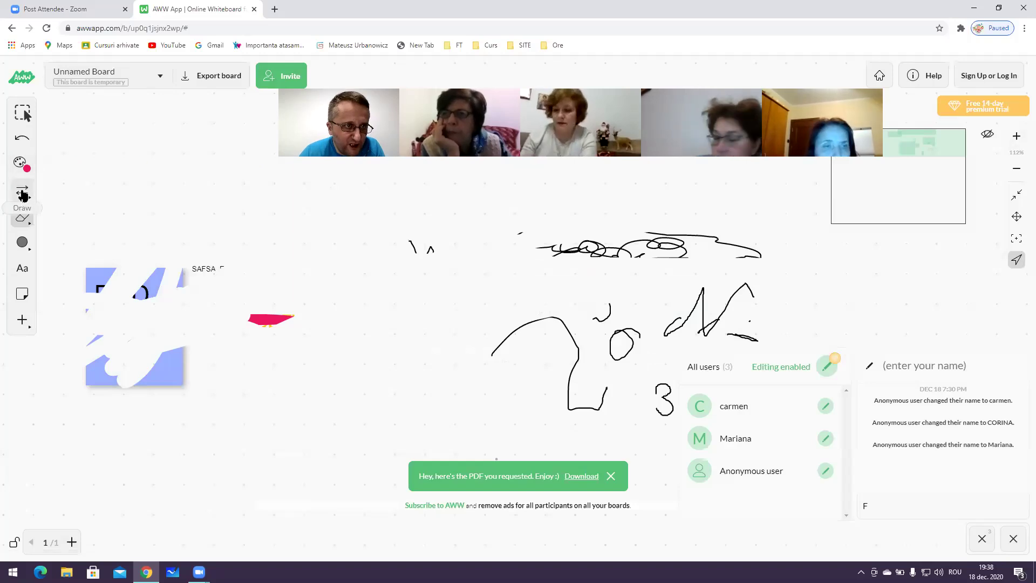
Use the Erase tool's Clear option and confirm Clear page to empty the whole board
left_click(22, 115)
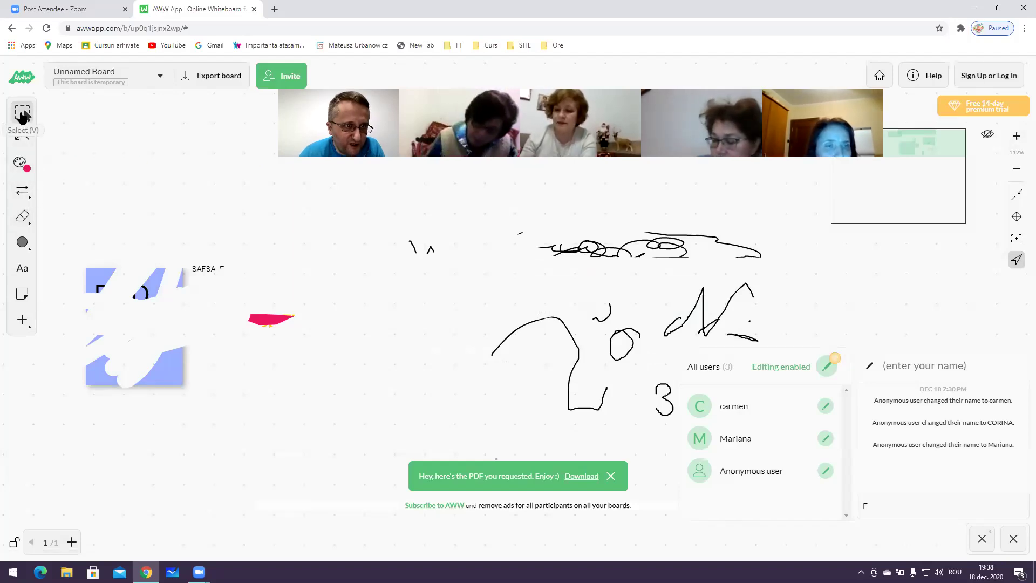
left_click(30, 223)
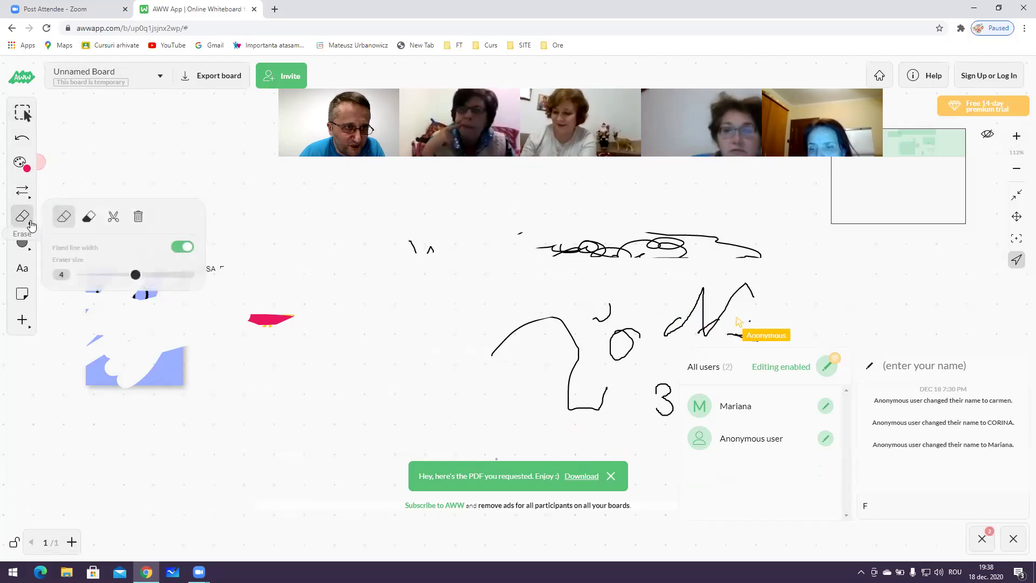
left_click(137, 217)
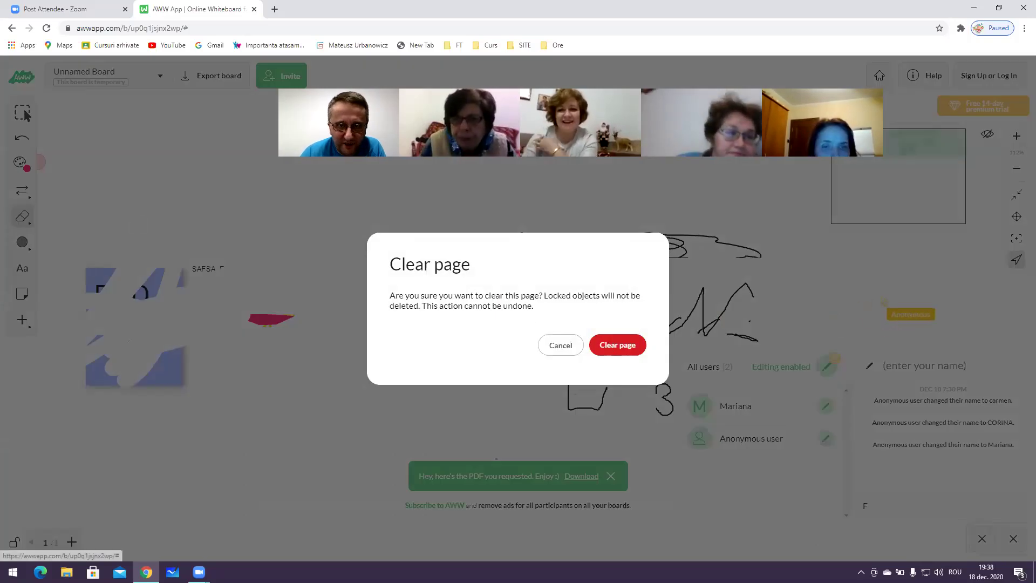
left_click(615, 344)
left_click(30, 223)
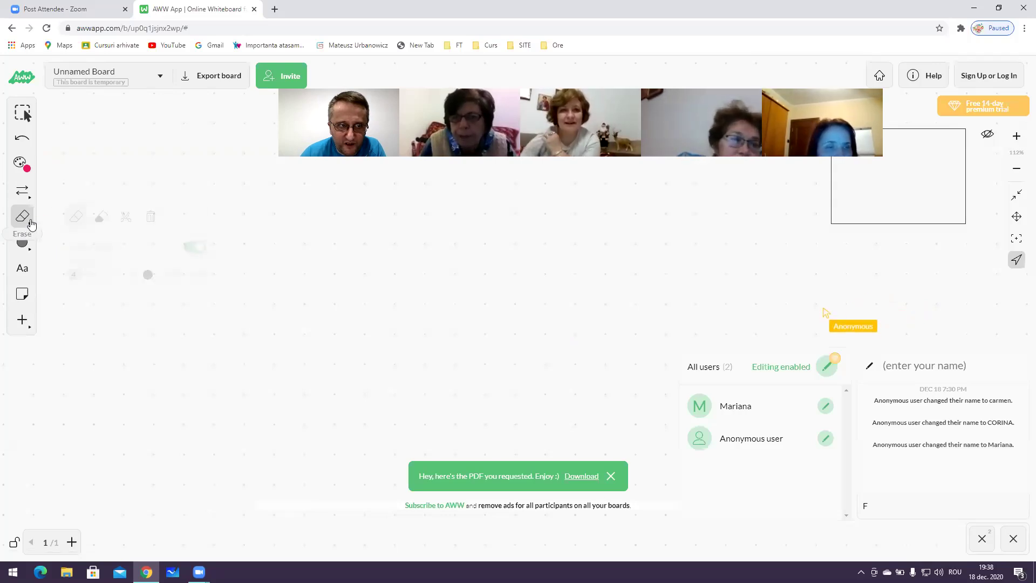
left_click(29, 223)
left_click(28, 224)
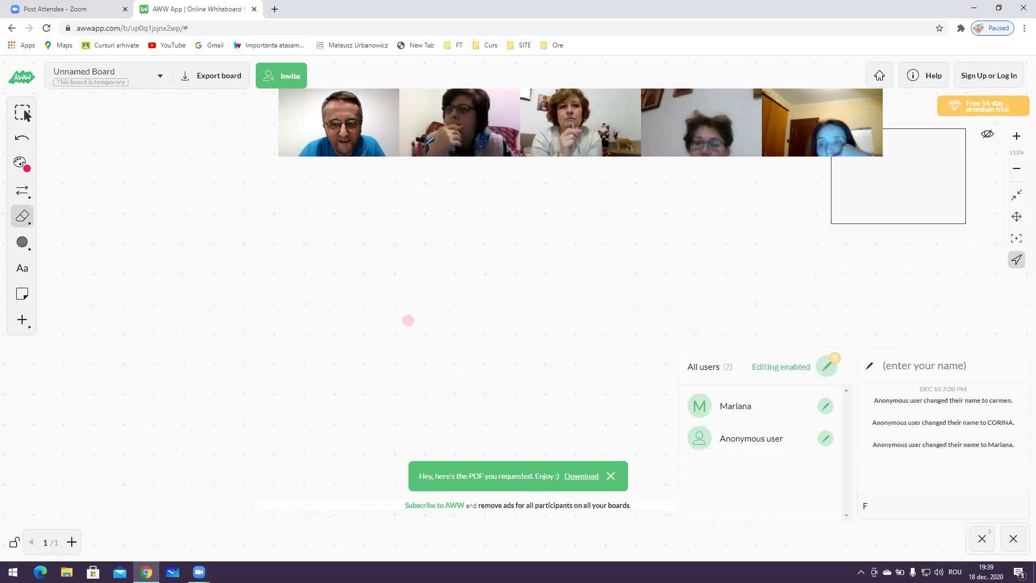
Add a text box reading 'FSF' to the board
left_click(901, 366)
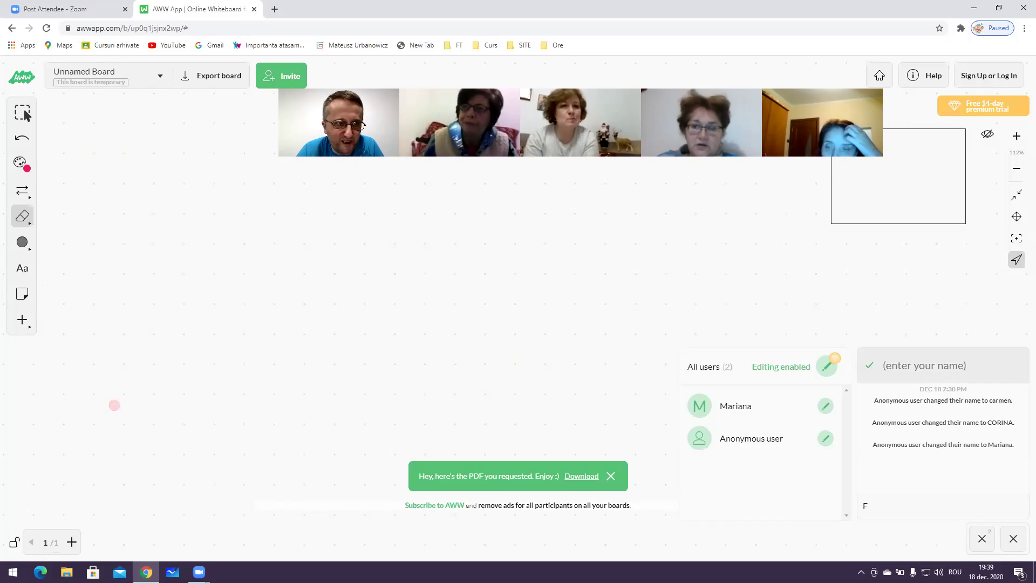
left_click(22, 268)
left_click(199, 292)
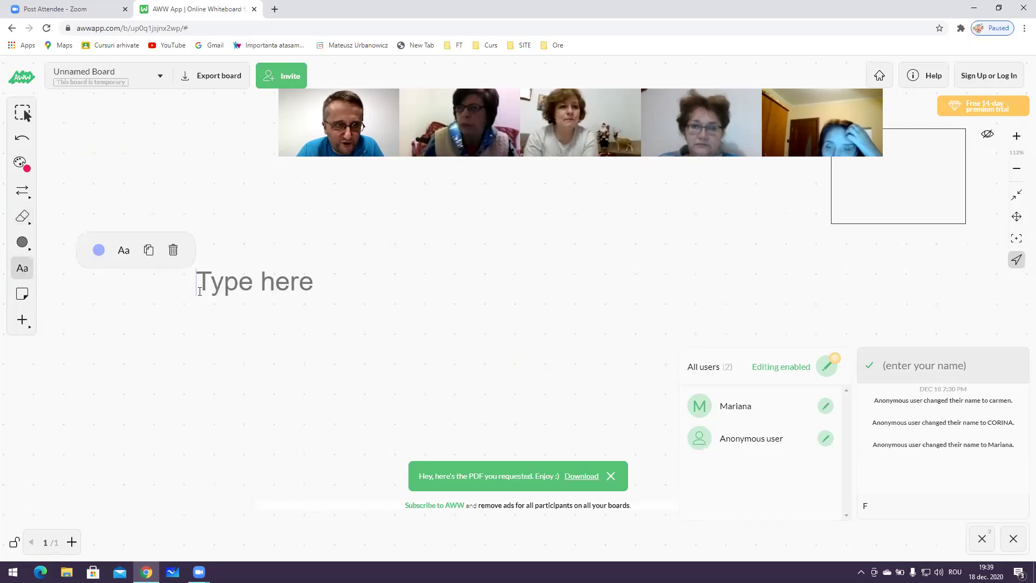
type("FSF")
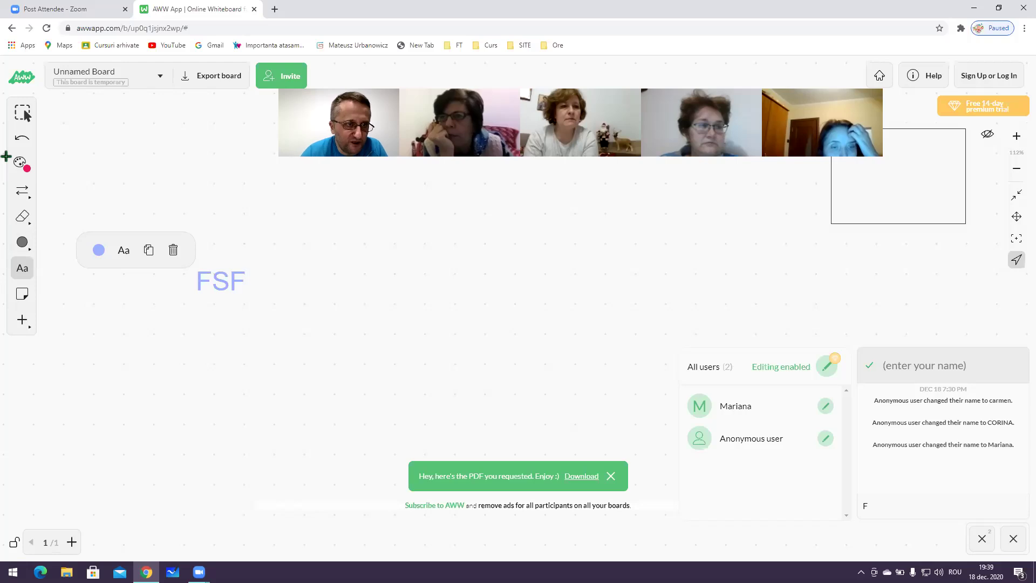
Upload the panda picture, cancel its placement, and start a new empty text box
left_click(23, 319)
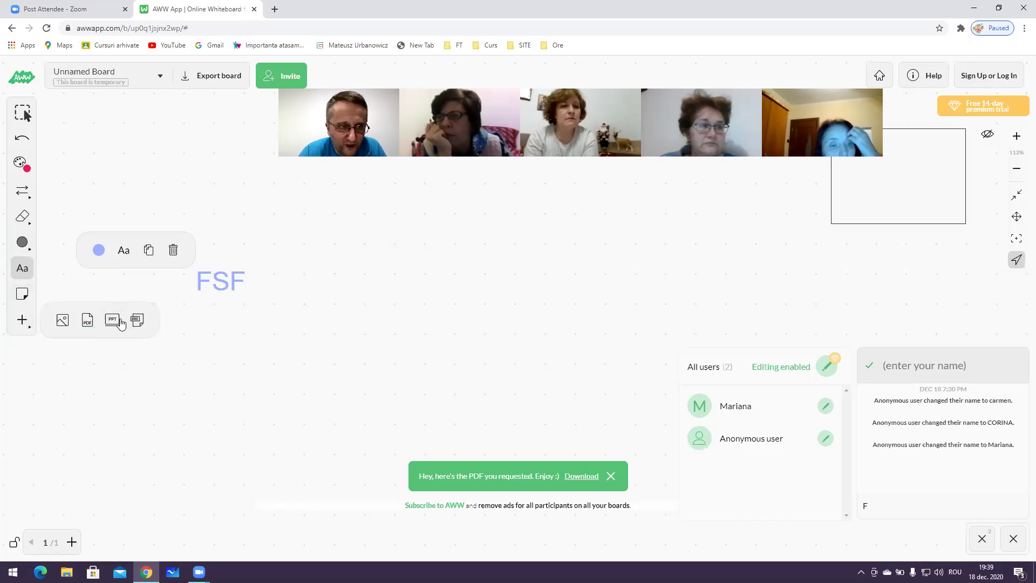
left_click(63, 320)
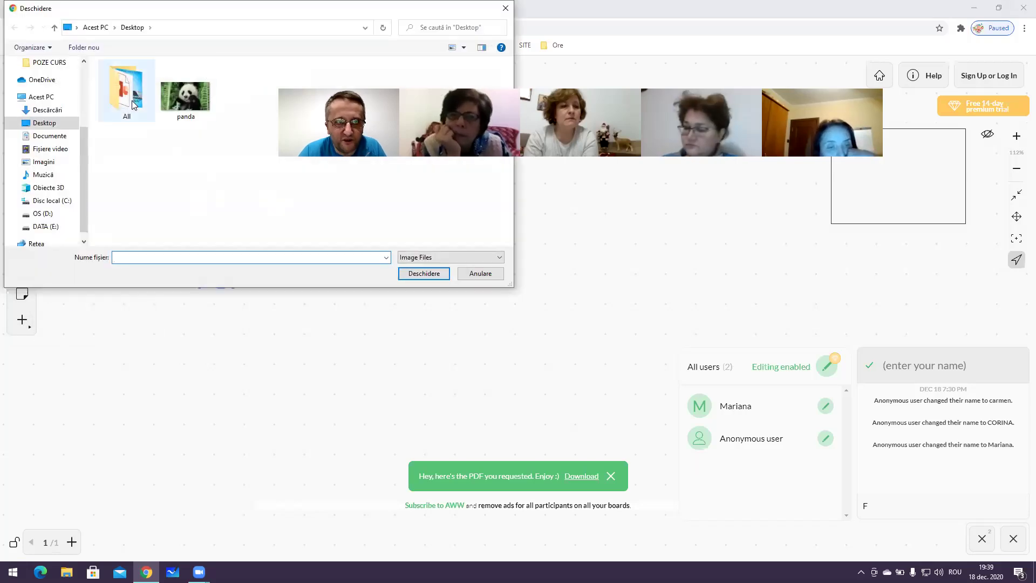
key("Right")
left_click(424, 274)
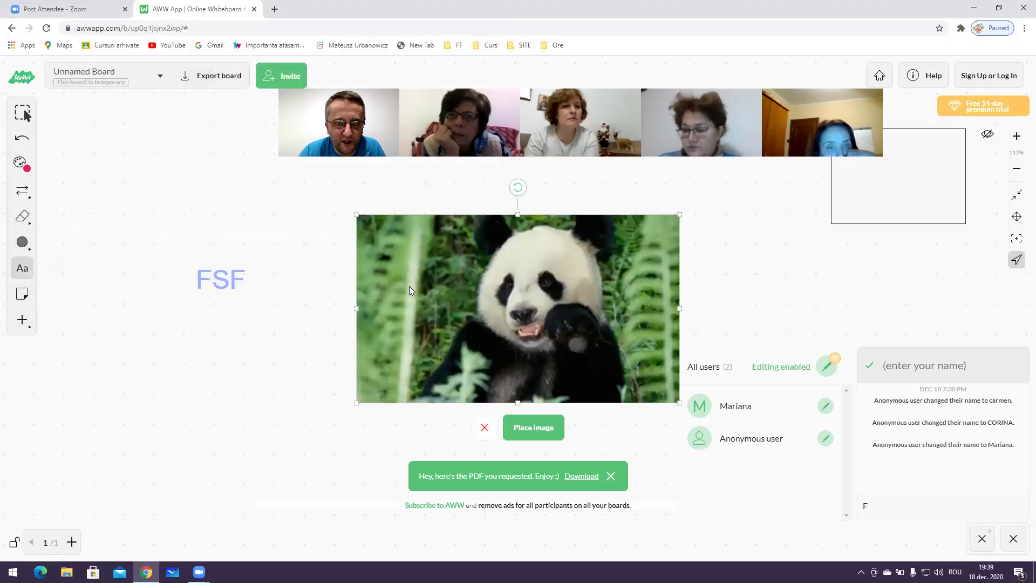
left_click_drag(502, 370, 360, 344)
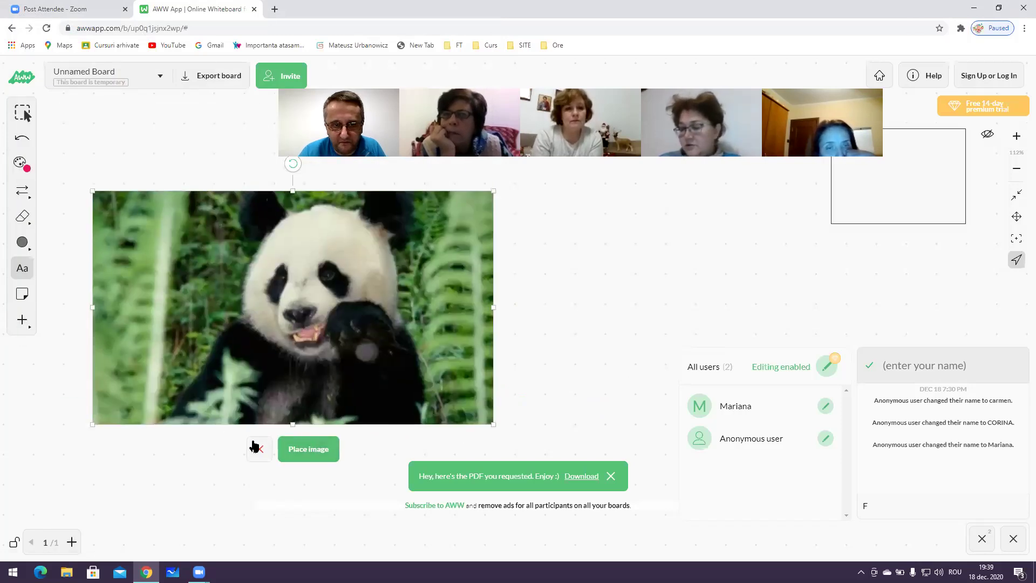
left_click(258, 448)
left_click(392, 328)
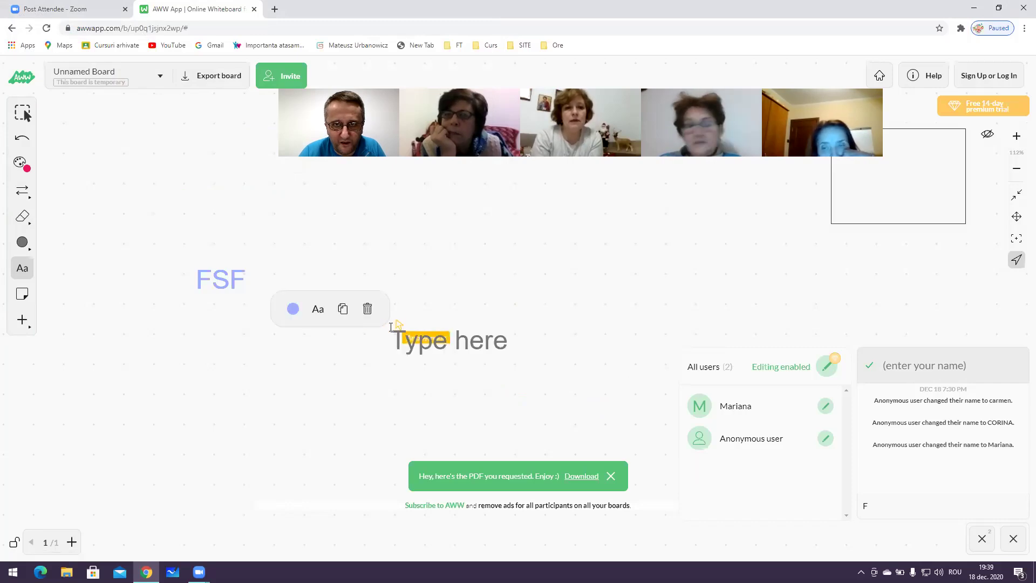
Delete the stray empty 'Type here' text boxes appearing around FSF
left_click(367, 308)
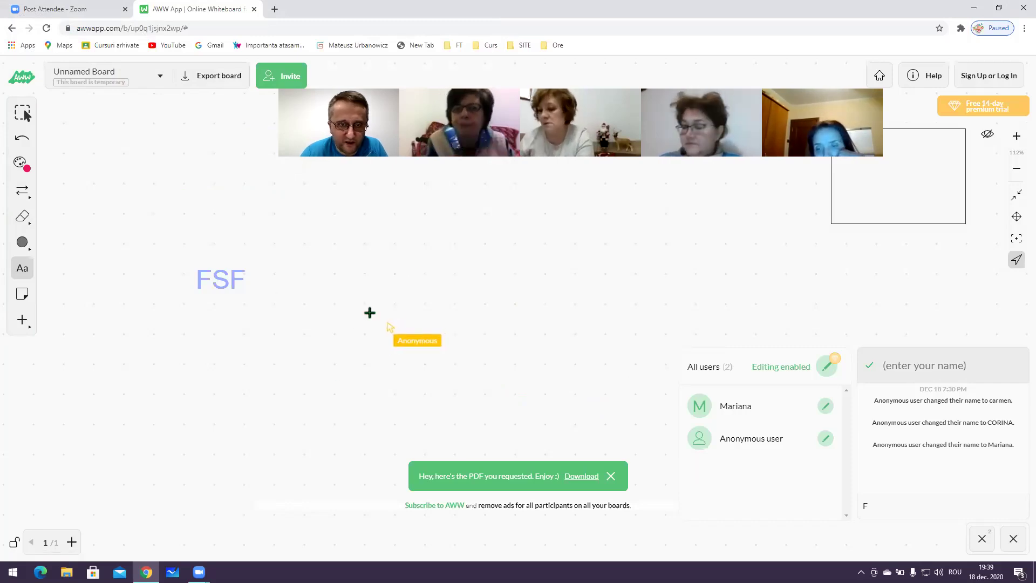
left_click(206, 286)
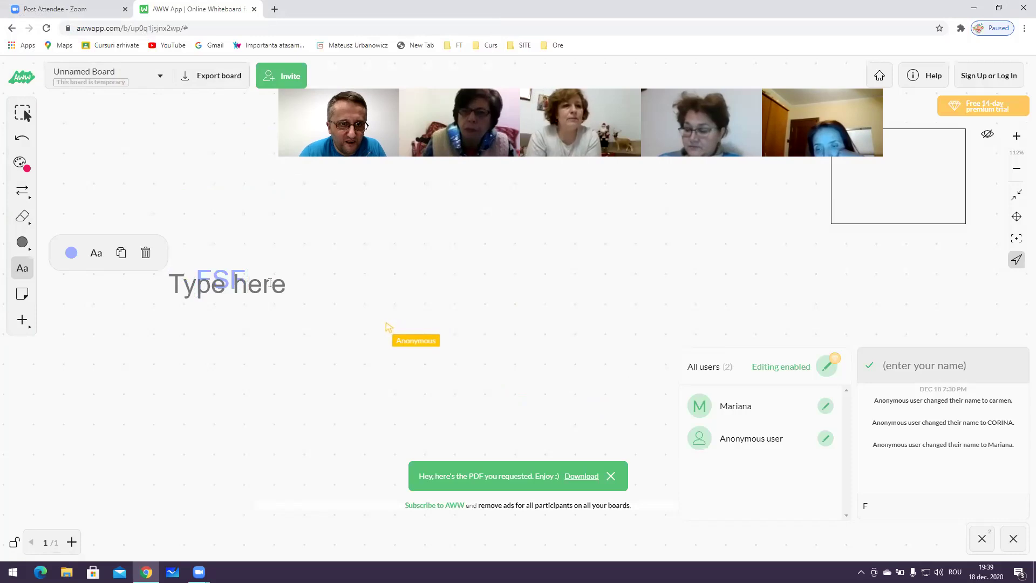
left_click(166, 255)
left_click(218, 264)
left_click(192, 248)
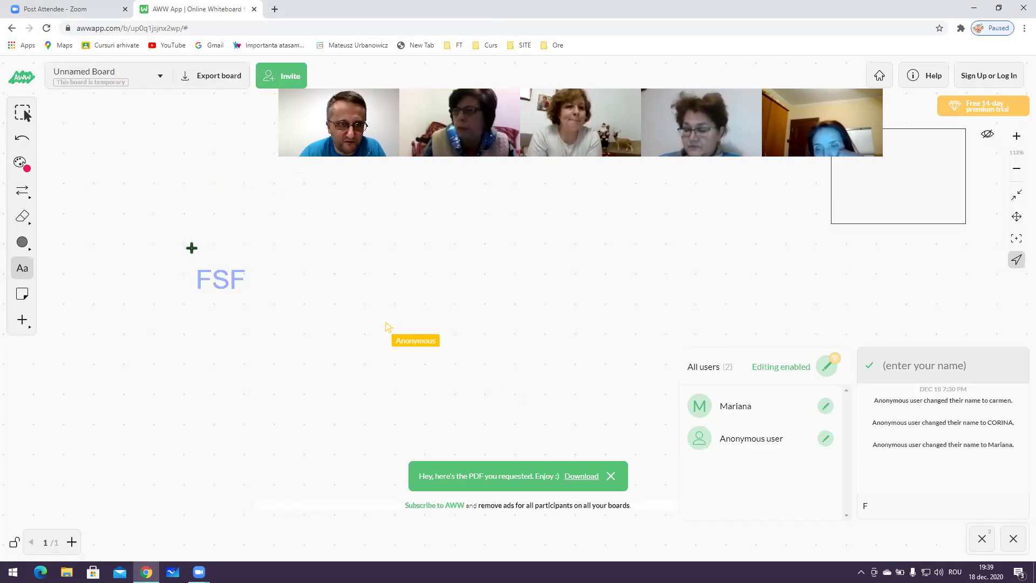
left_click(216, 276)
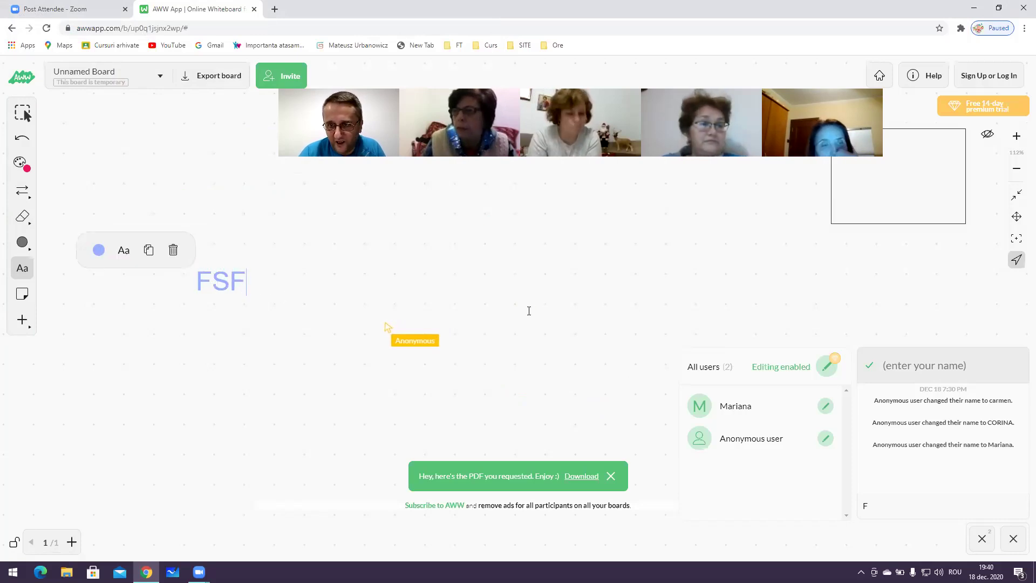
left_click(247, 215)
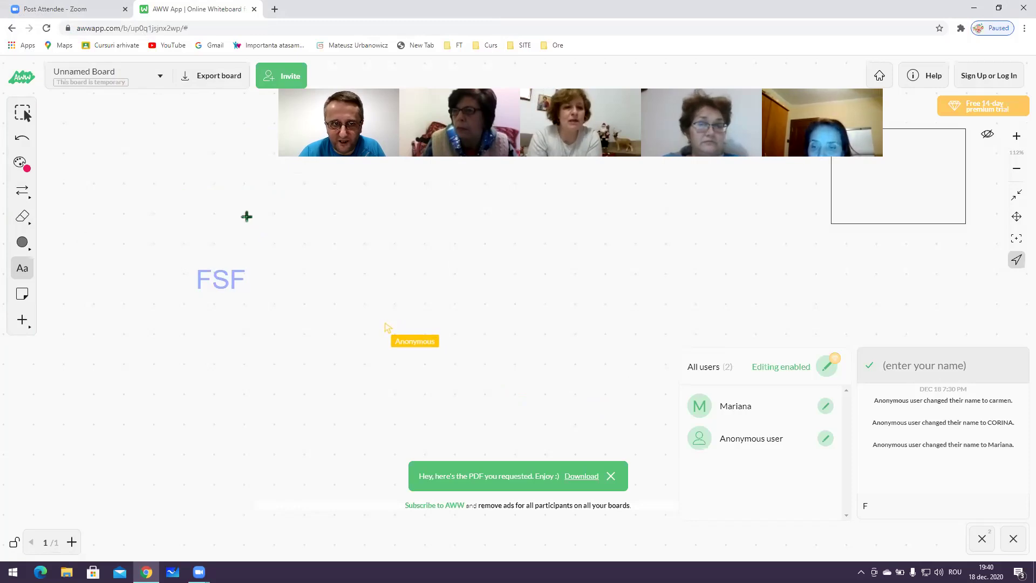
left_click(208, 238)
left_click(95, 164)
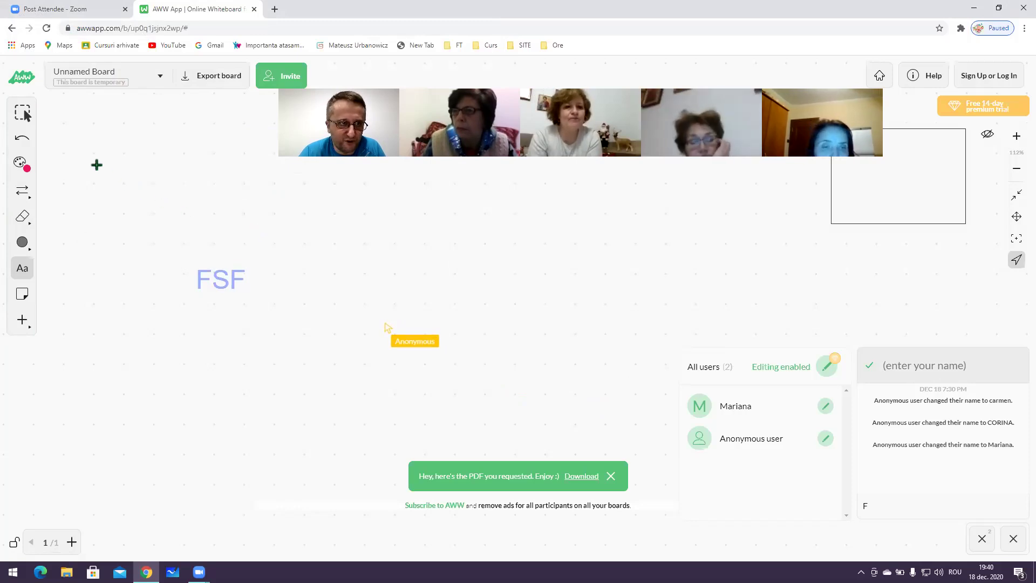
Pick pink in the colour palette, remove the remaining empty text boxes, and dismiss the PDF notification
left_click(23, 165)
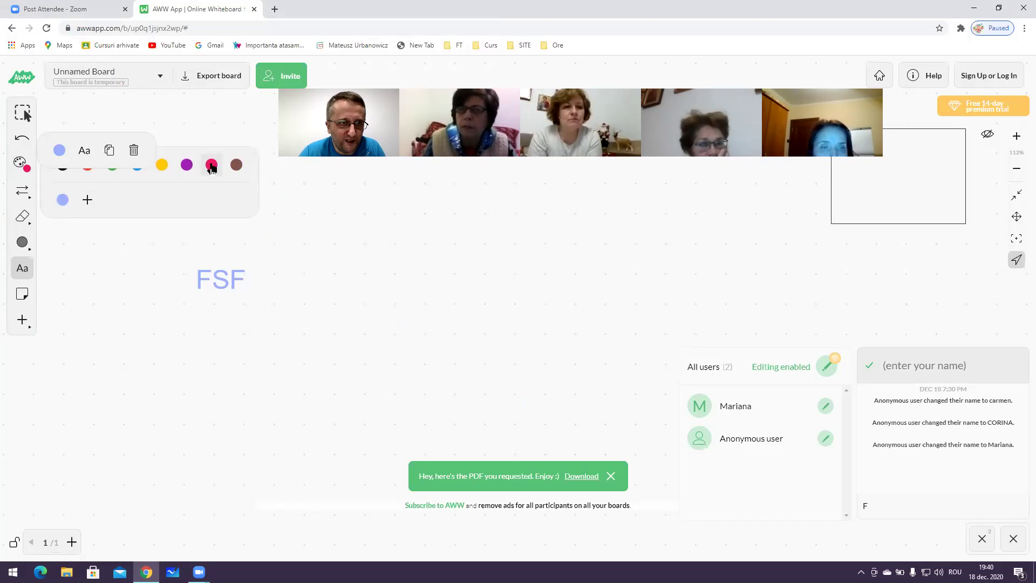
left_click(217, 164)
left_click(225, 219)
left_click(225, 218)
left_click(203, 211)
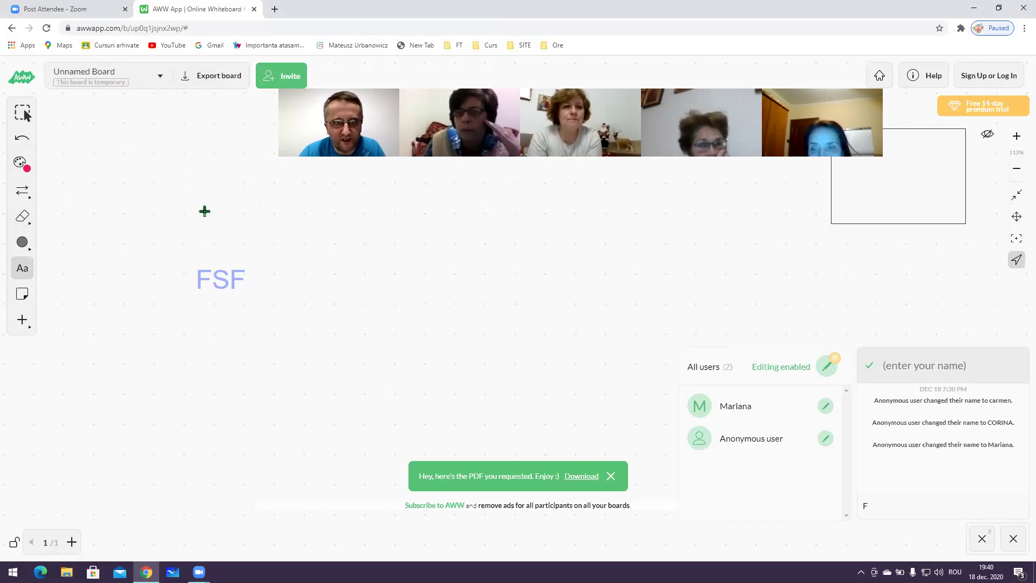
left_click(243, 275)
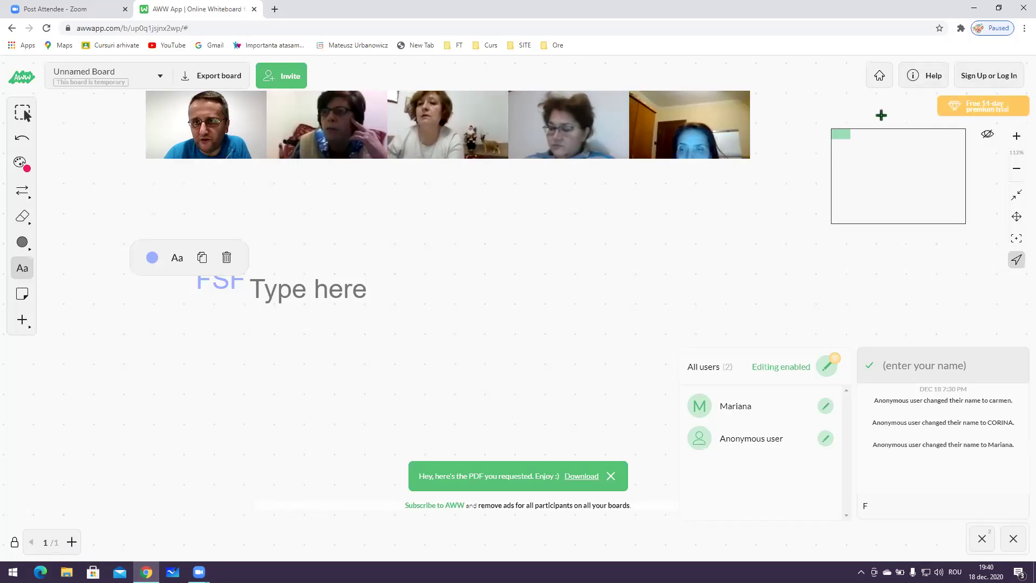
left_click(226, 257)
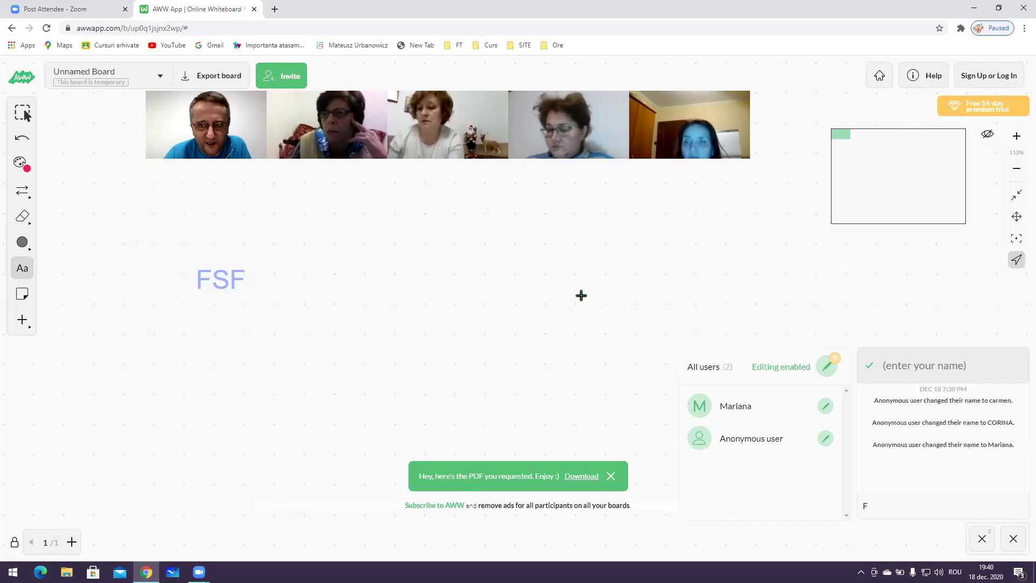
left_click(610, 476)
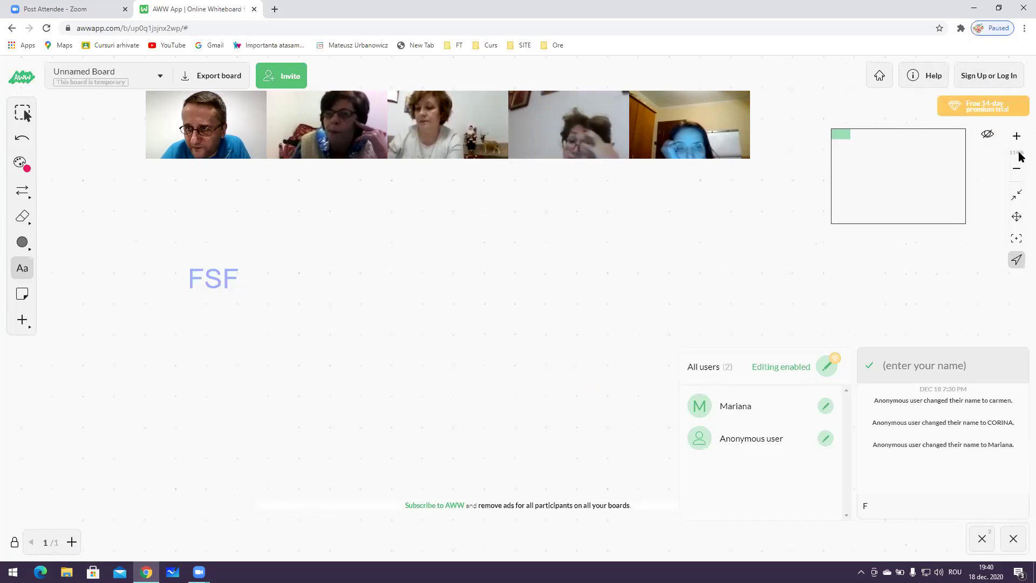
Switch to the Pan tool, then open and close the 'Share your mouse pointer' premium offer
left_click(1018, 217)
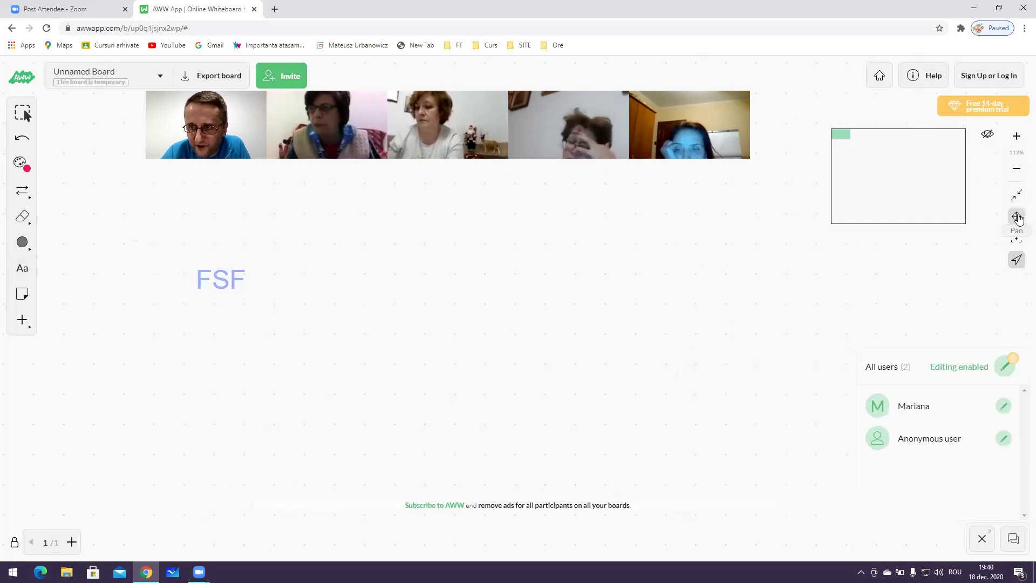
left_click(1017, 260)
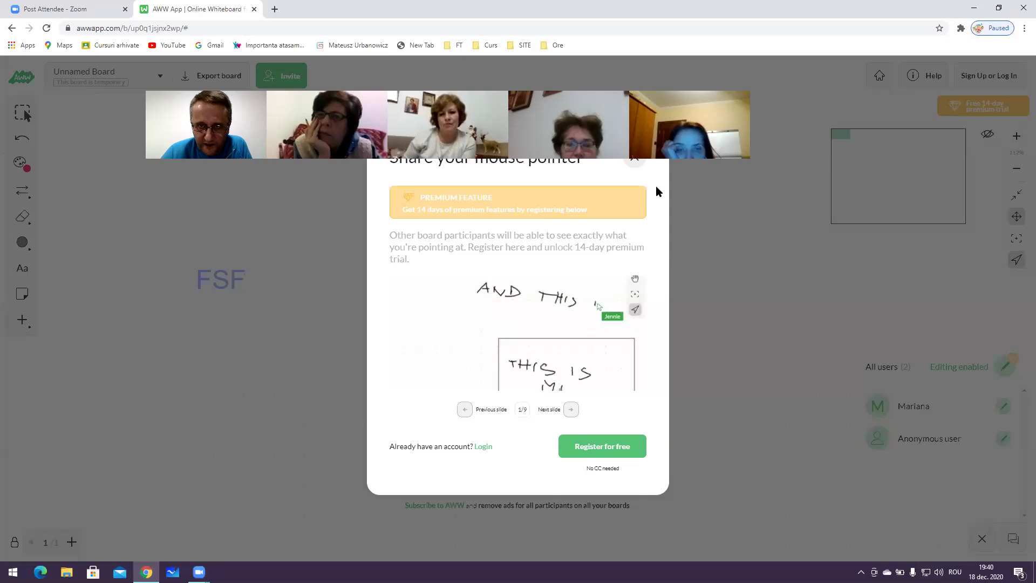
triple_click(631, 197)
left_click(586, 275, "shift")
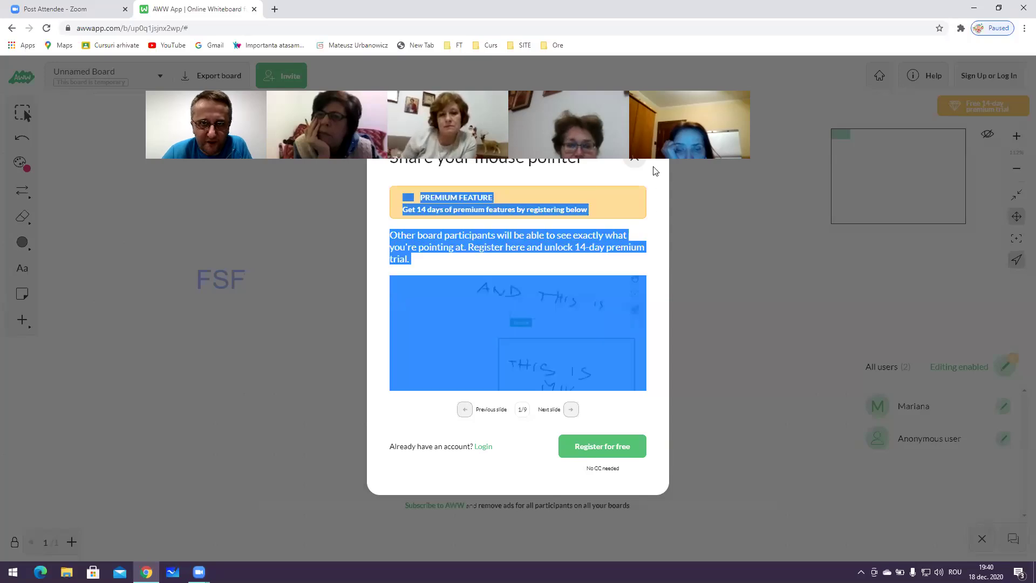
left_click(760, 164)
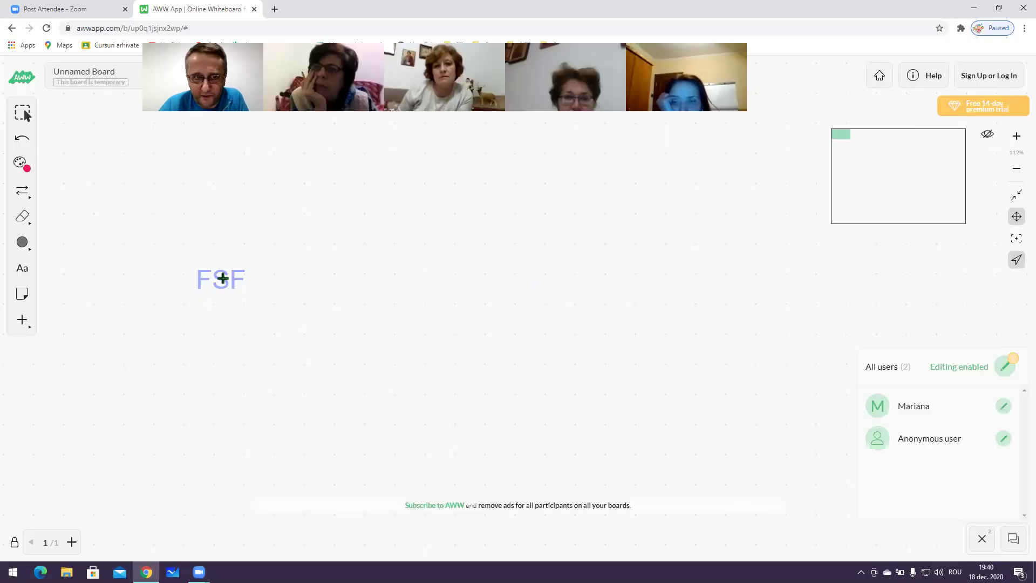
With the Line/arrow tool, draw three red arrows near FSF, one pointing left toward it
left_click(21, 192)
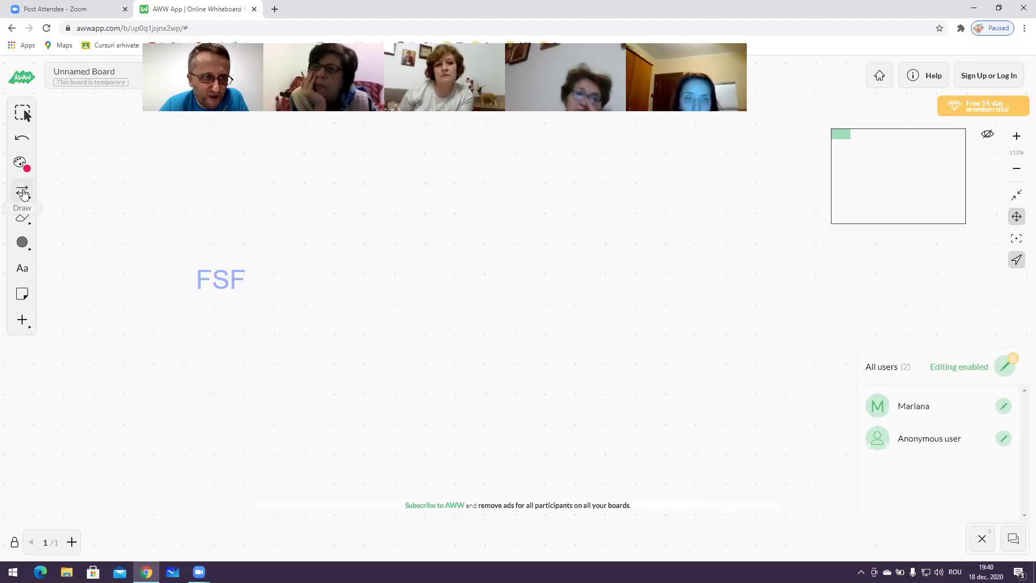
left_click_drag(289, 213, 456, 242)
left_click_drag(440, 340, 258, 309)
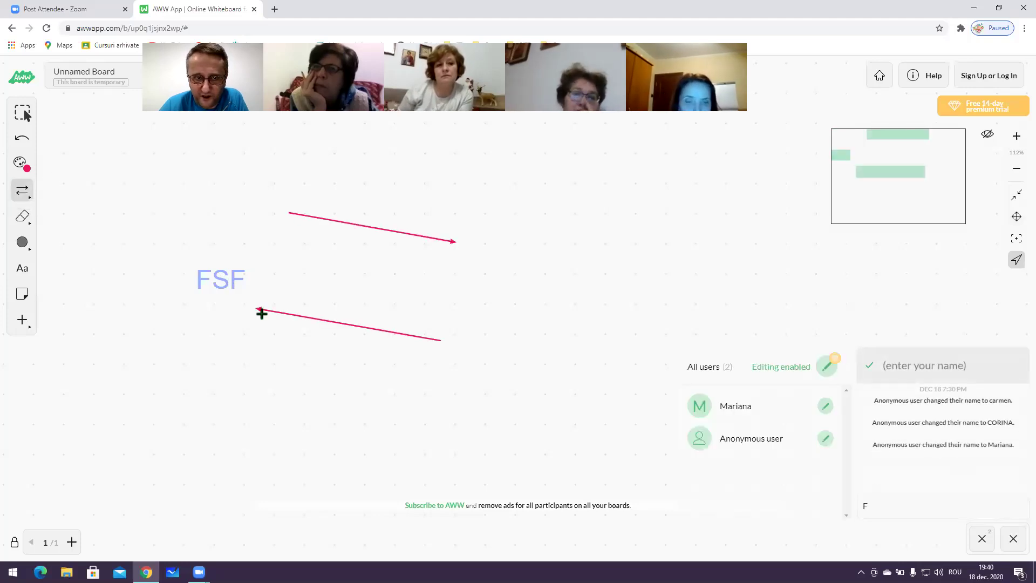
left_click_drag(476, 314, 559, 204)
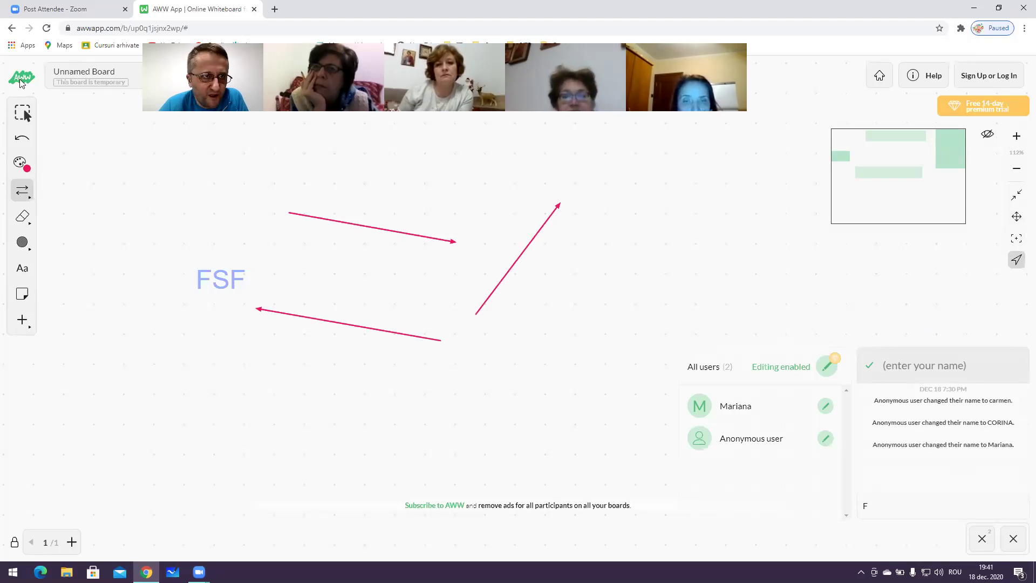
left_click(103, 29)
left_click(103, 29)
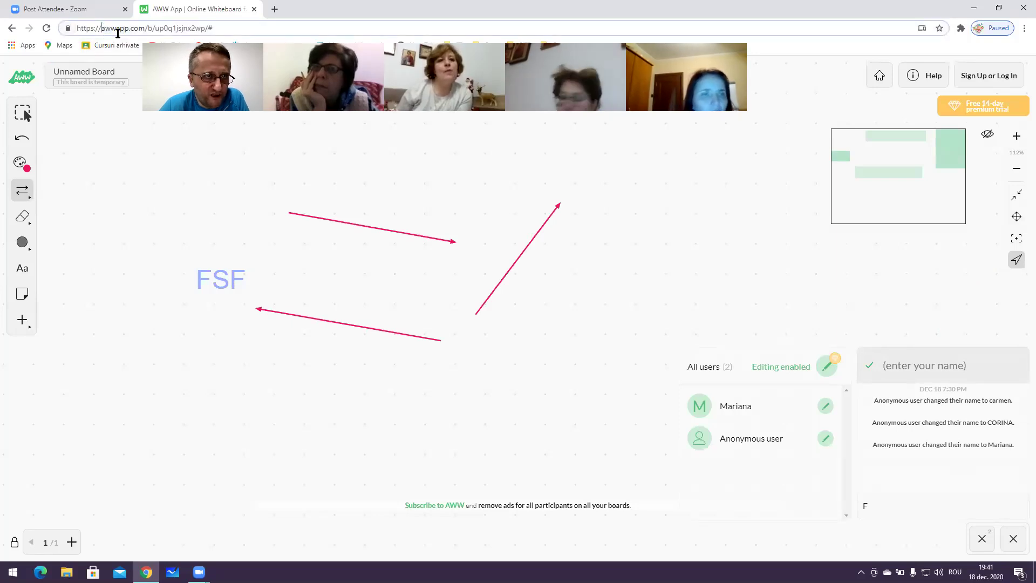
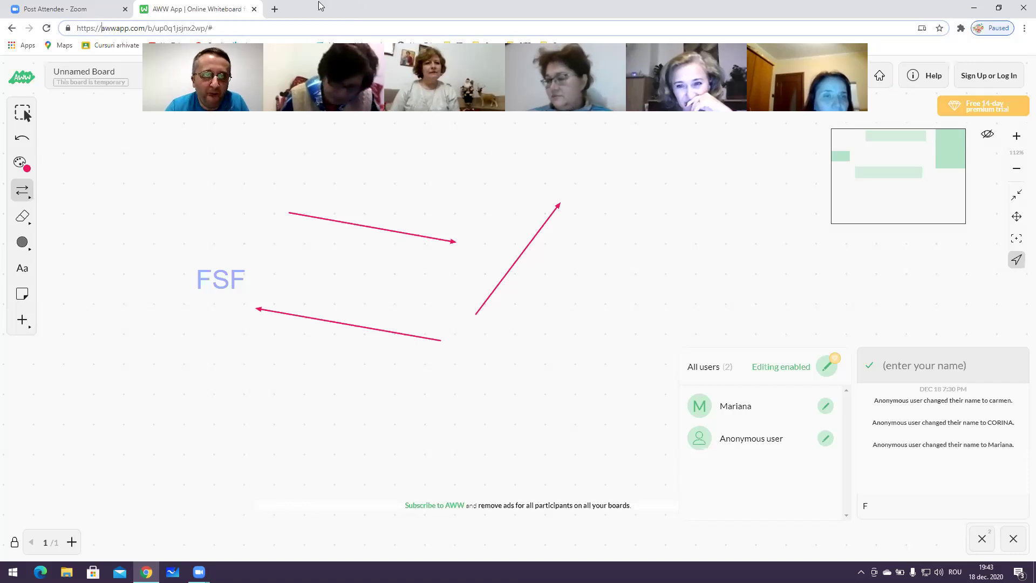
Close the online whiteboard tab and go to classroom.google.com in a new tab
left_click(254, 9)
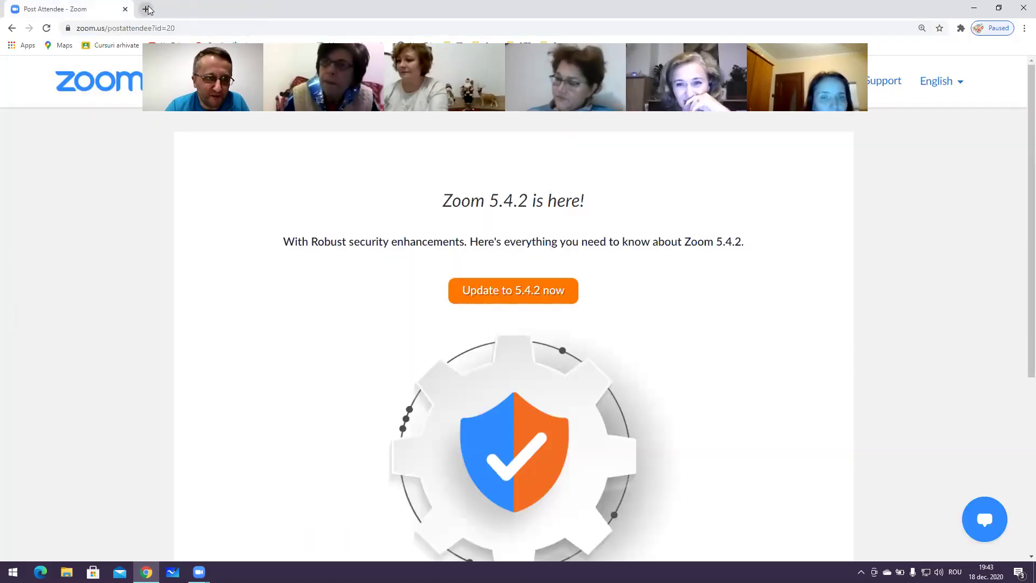
left_click(145, 9)
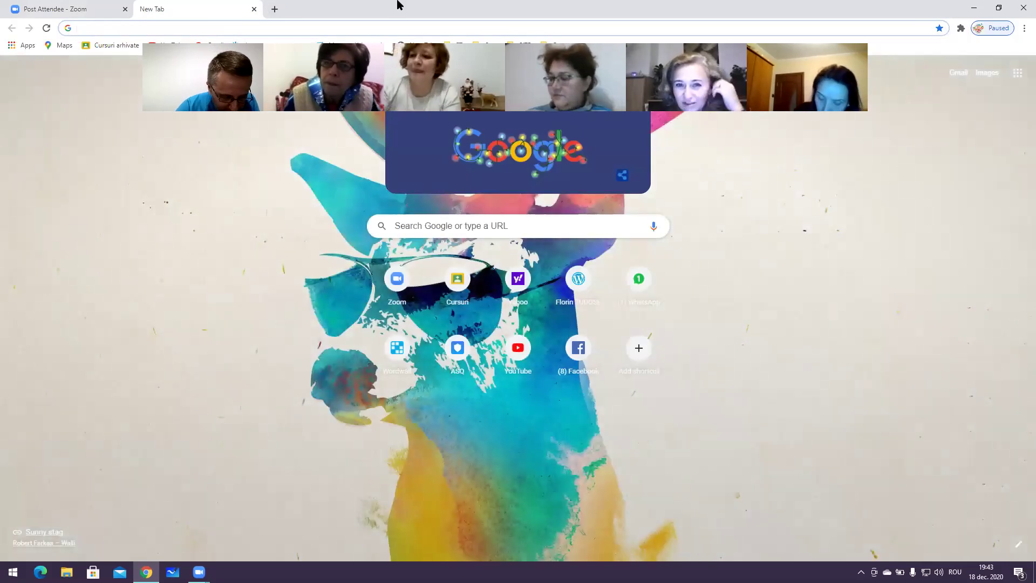
type("cl")
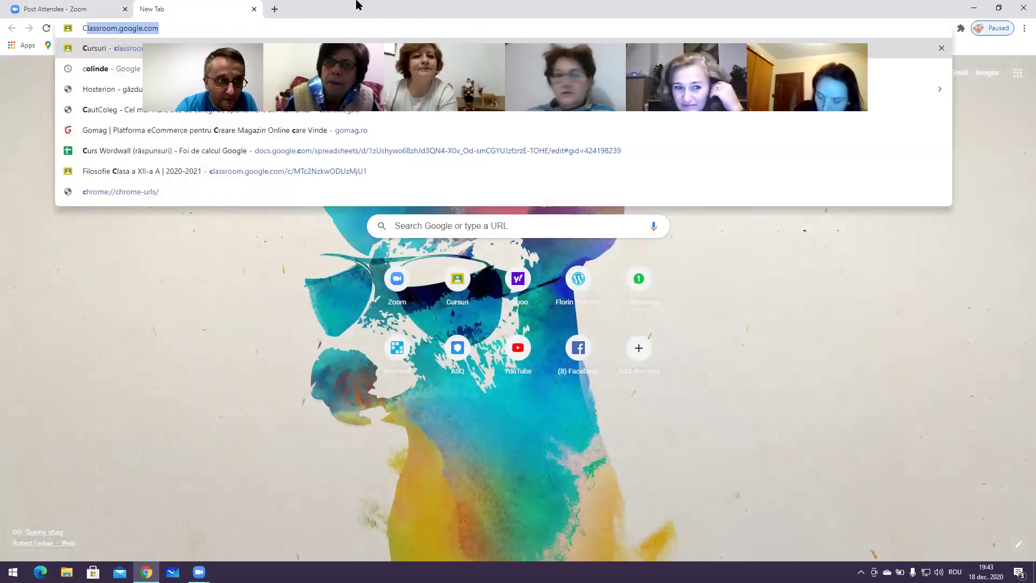
key("Return")
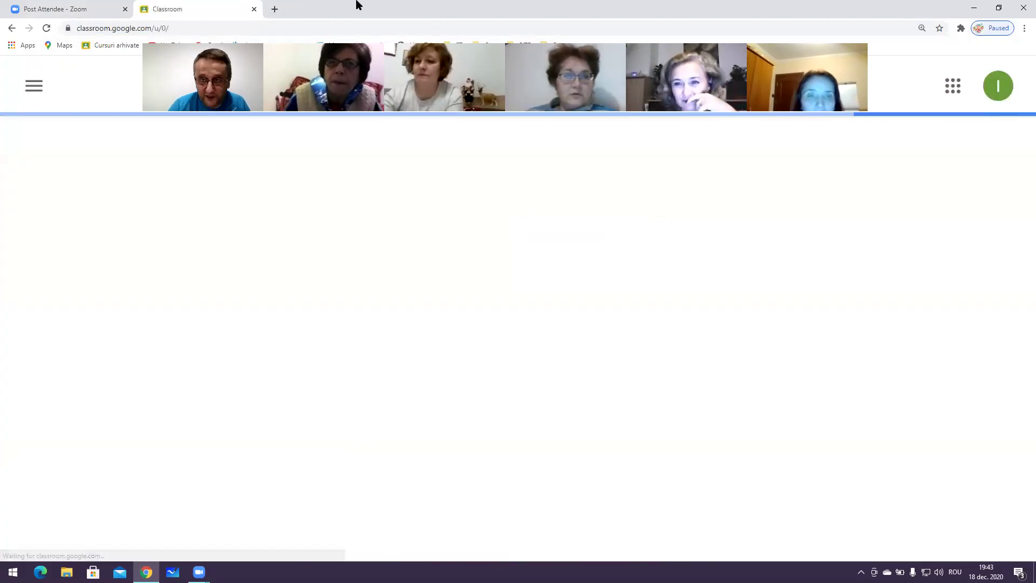
Open Google Jamboard from the Google apps grid and start a new Jam
left_click(950, 89)
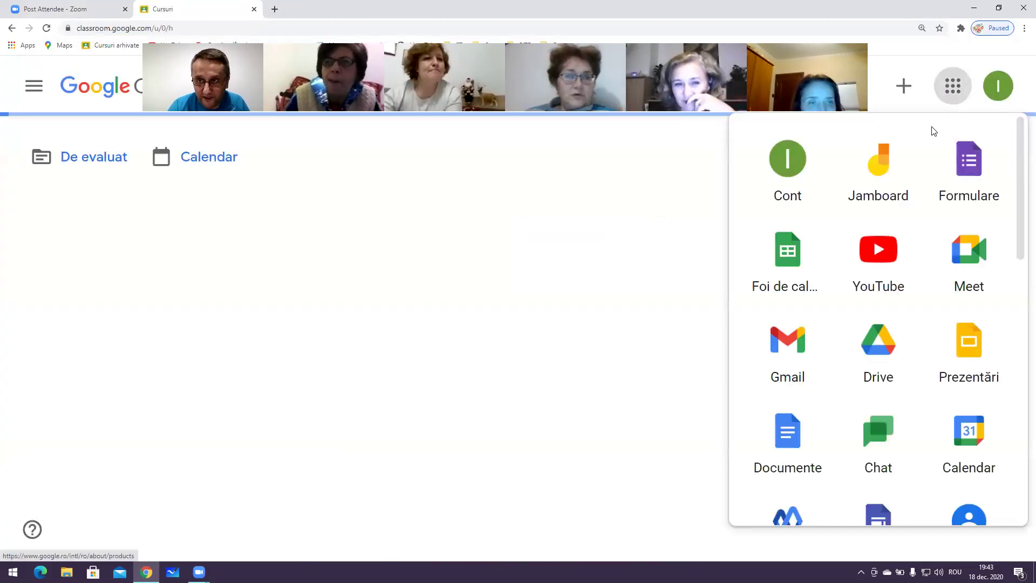
left_click(881, 191)
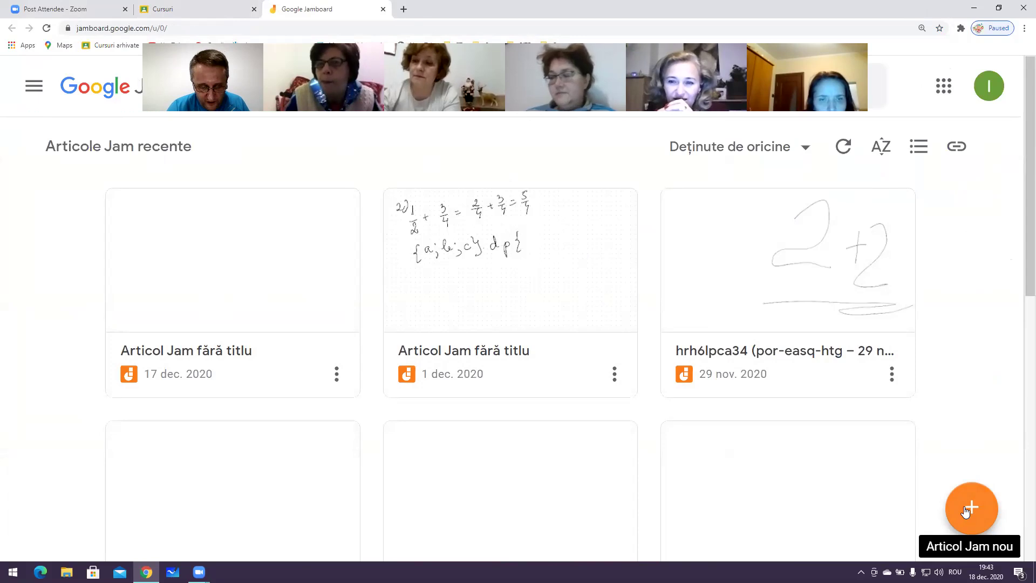
left_click(966, 511)
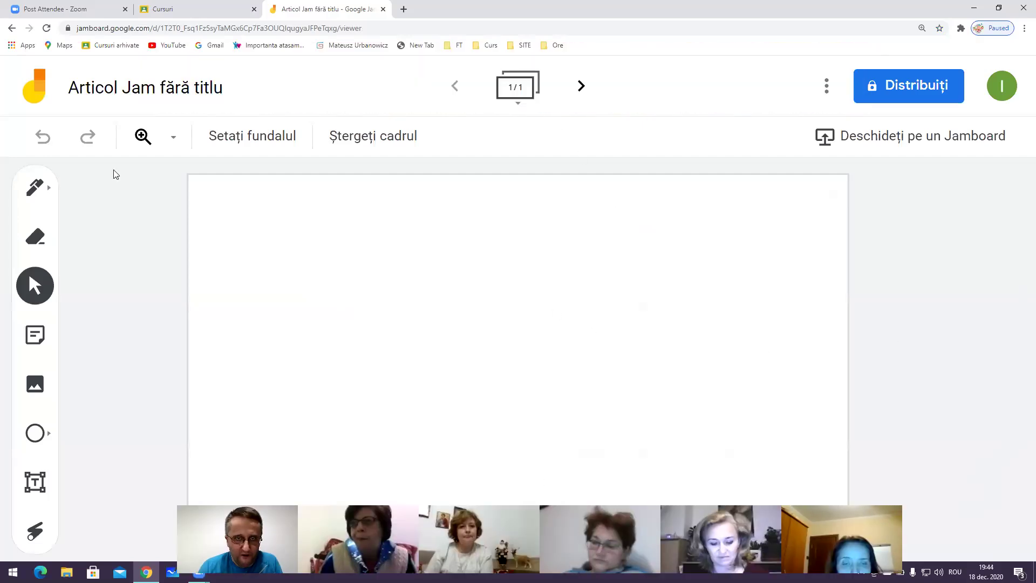
Add frames to the untitled Jam until it has eight
left_click(577, 91)
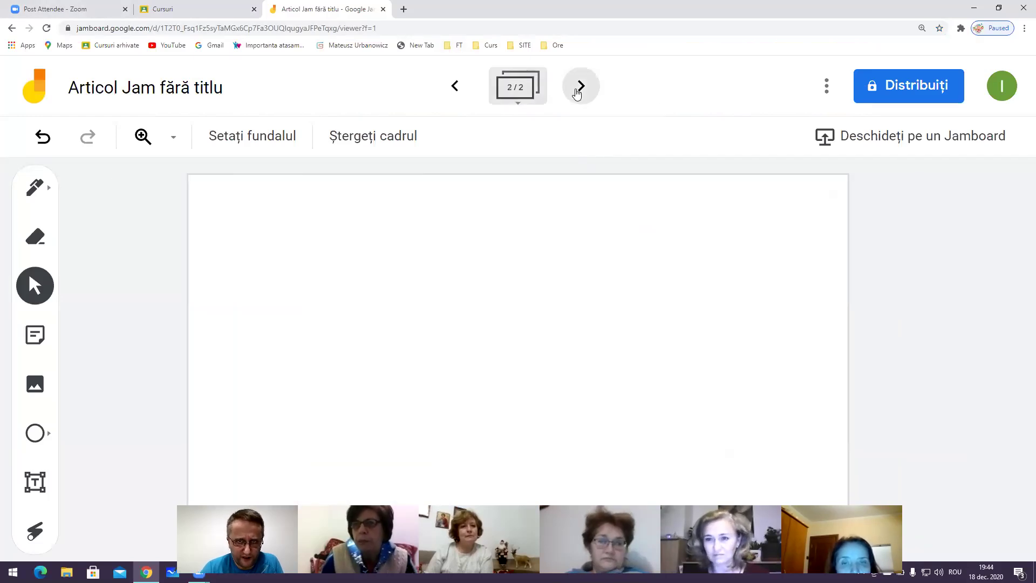
left_click(577, 92)
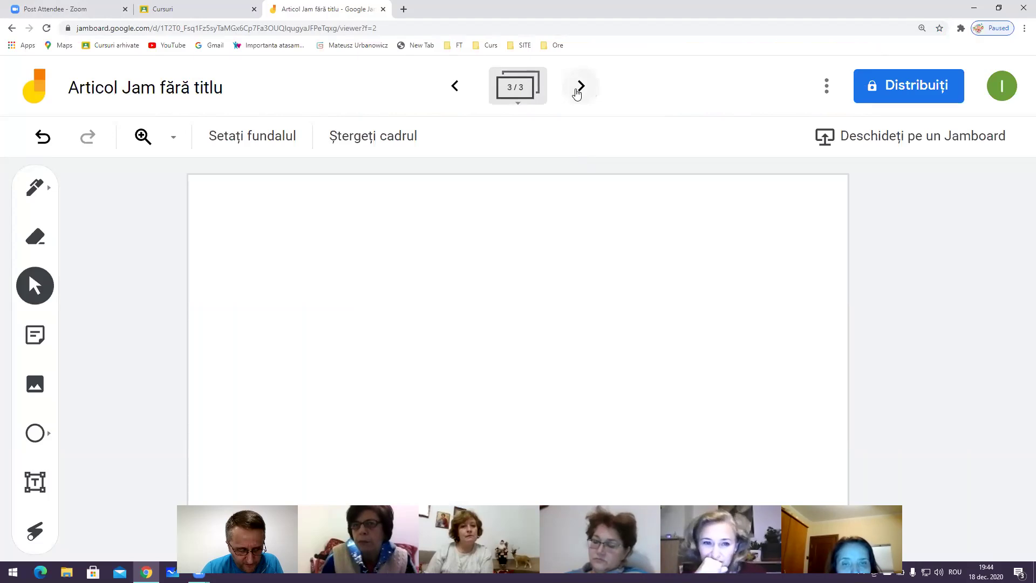
left_click(578, 92)
left_click(577, 92)
left_click(578, 91)
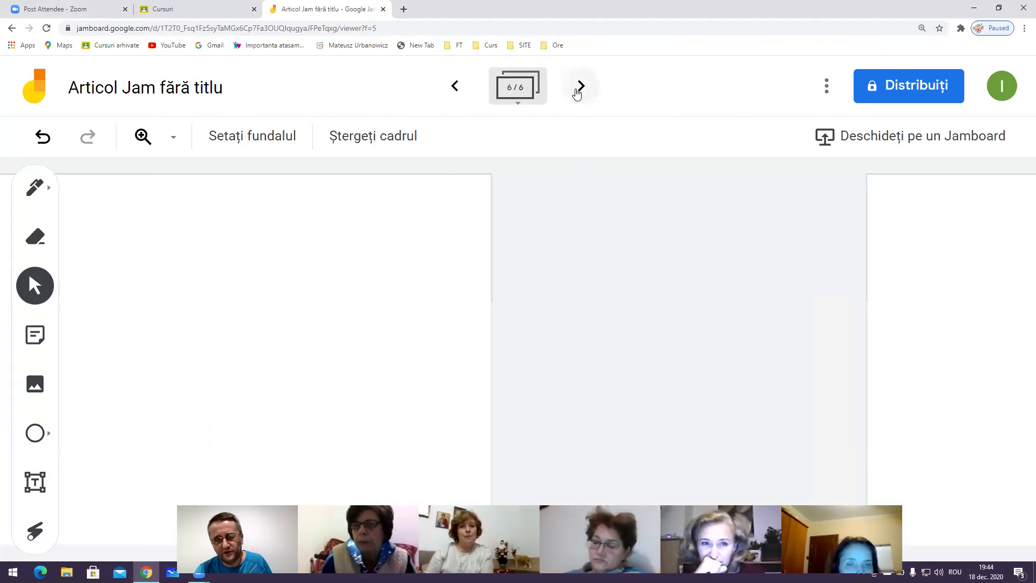
left_click(578, 92)
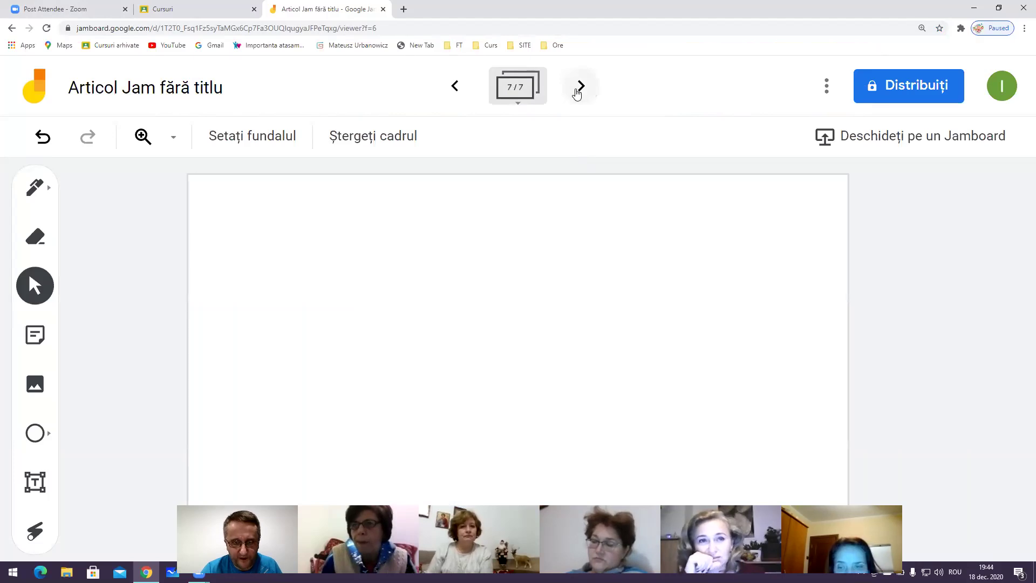
left_click(576, 92)
Step back to the first frame, then forward to frame 3 of 8
left_click(466, 89)
left_click(466, 89)
left_click(467, 89)
left_click(466, 89)
left_click(466, 90)
left_click(466, 89)
left_click(467, 90)
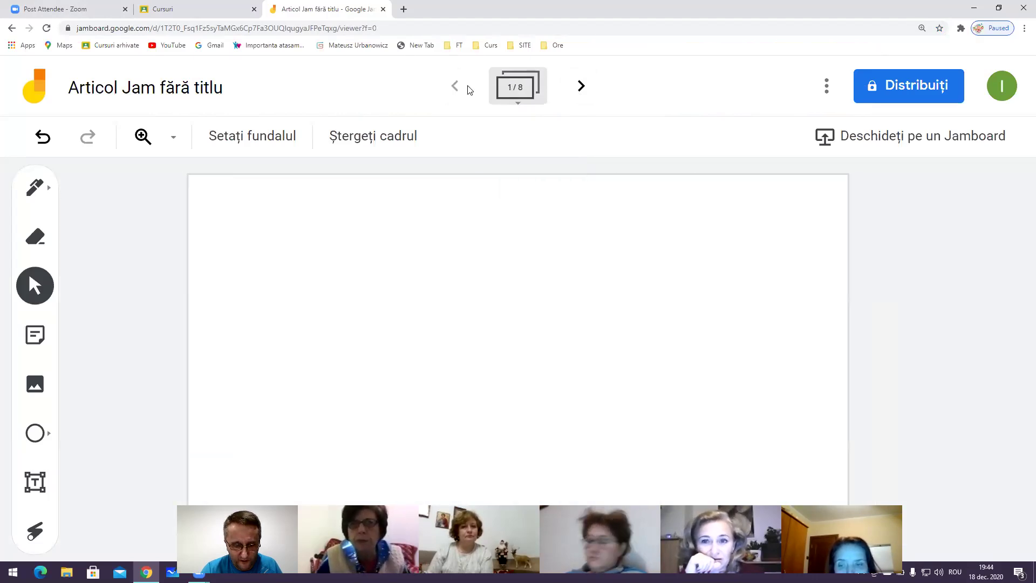
left_click(576, 85)
left_click(573, 85)
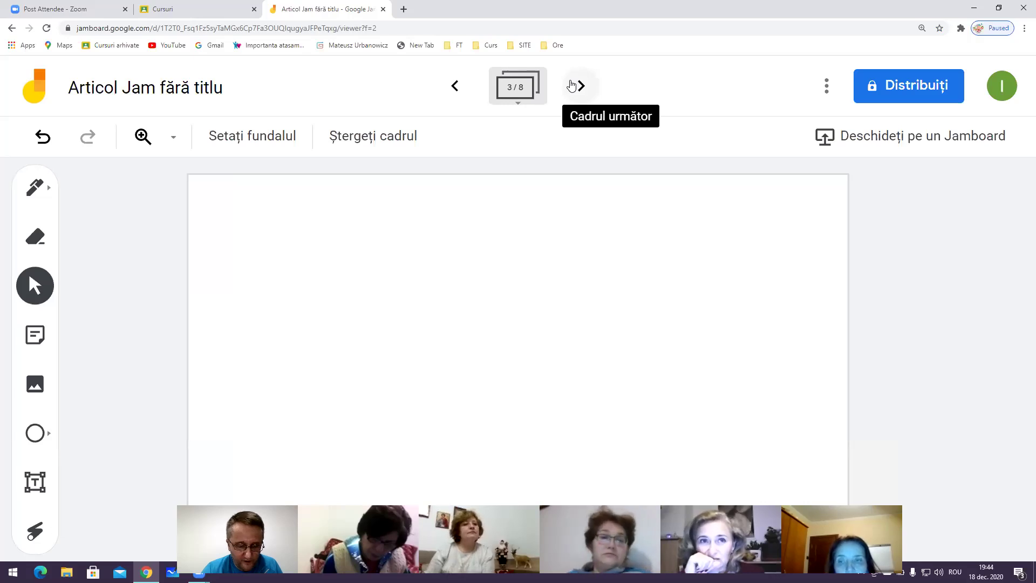
left_click(225, 137)
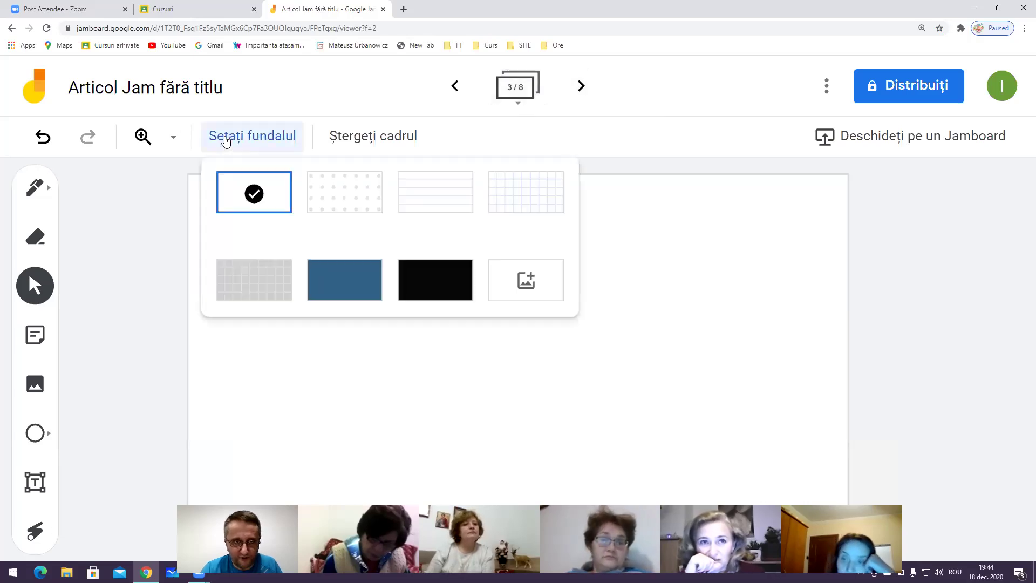
left_click(355, 199)
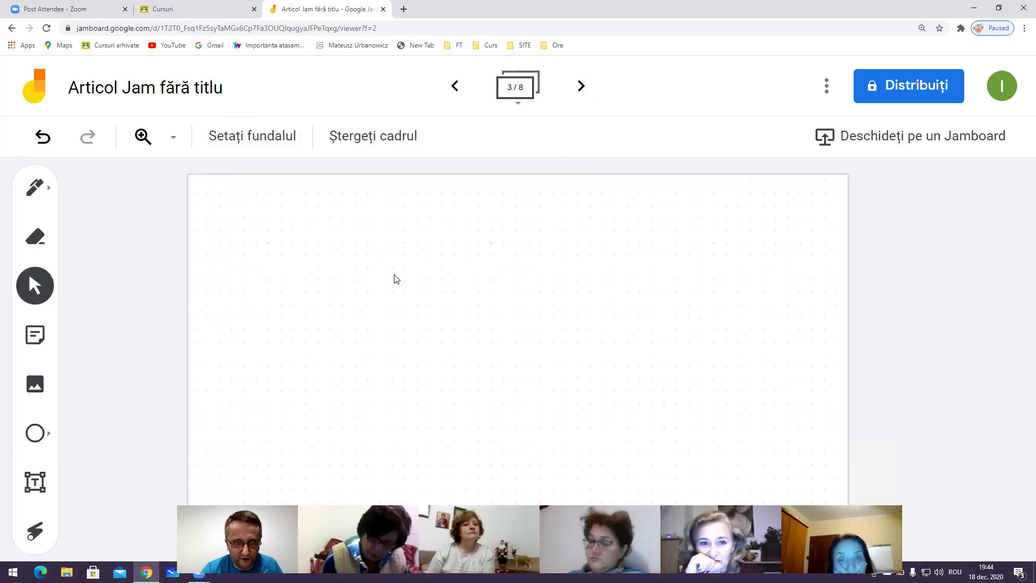
left_click(270, 139)
left_click(456, 209)
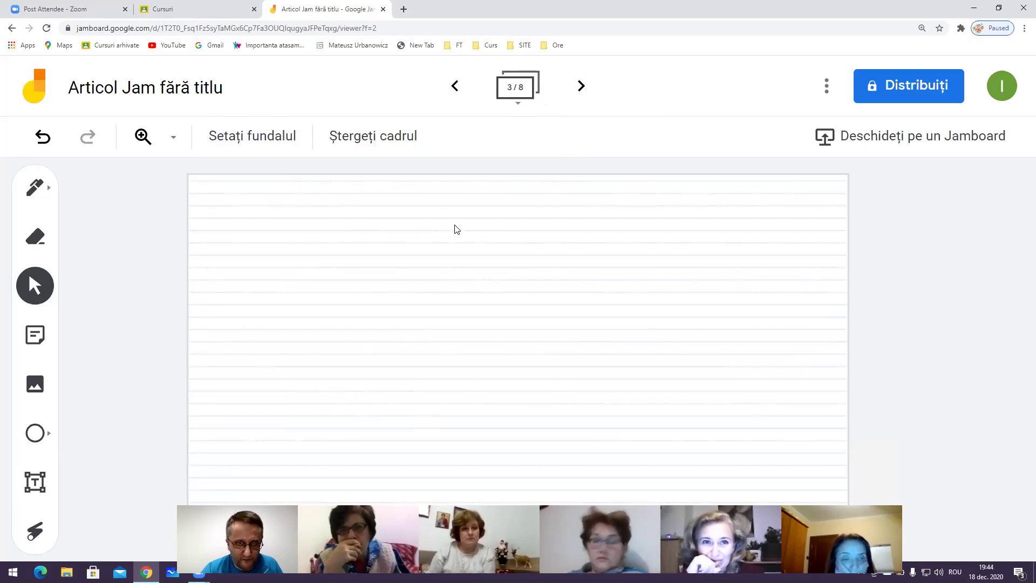
left_click(272, 153)
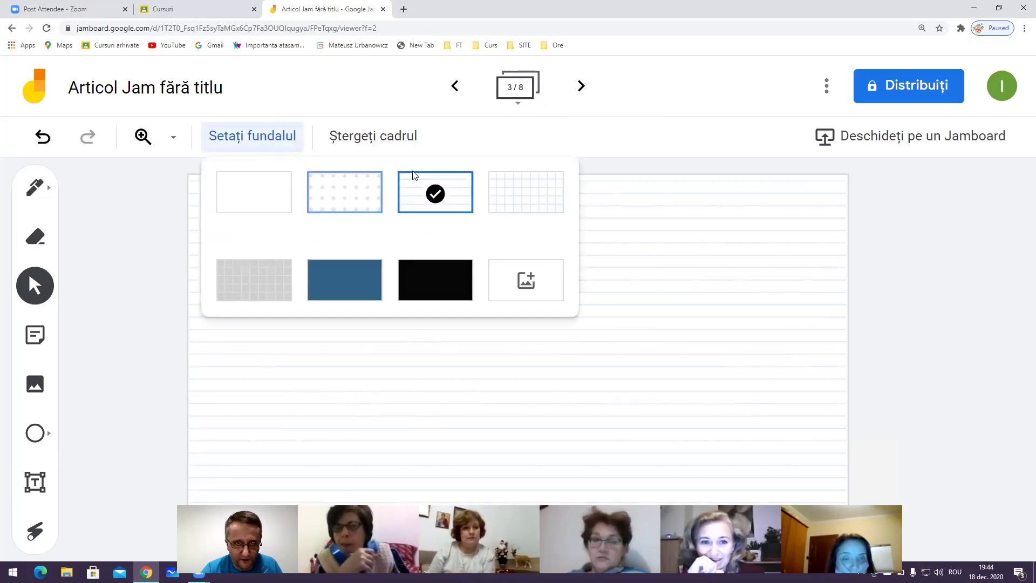
left_click(513, 192)
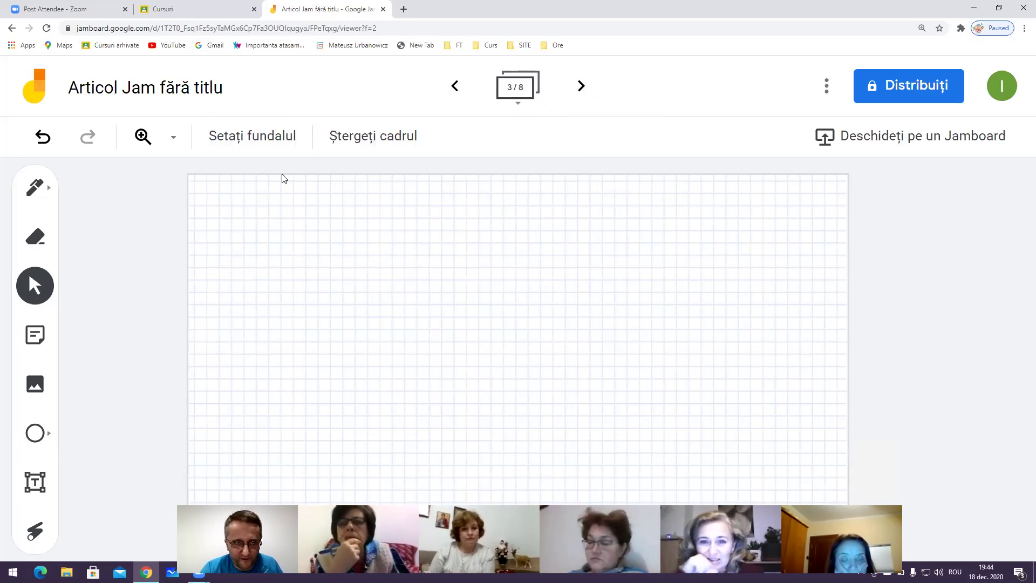
left_click(272, 140)
left_click(266, 282)
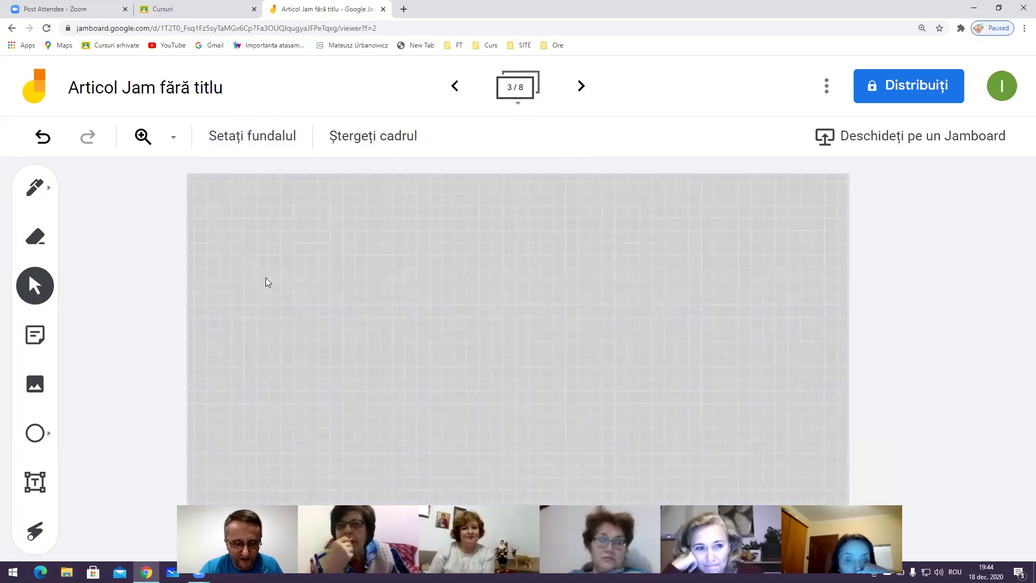
left_click(276, 140)
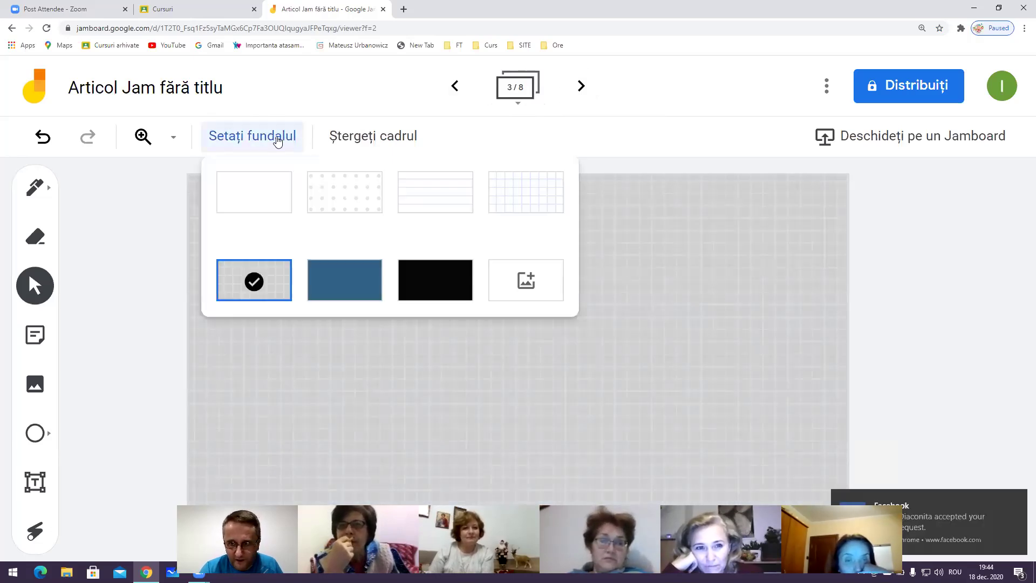
left_click(338, 282)
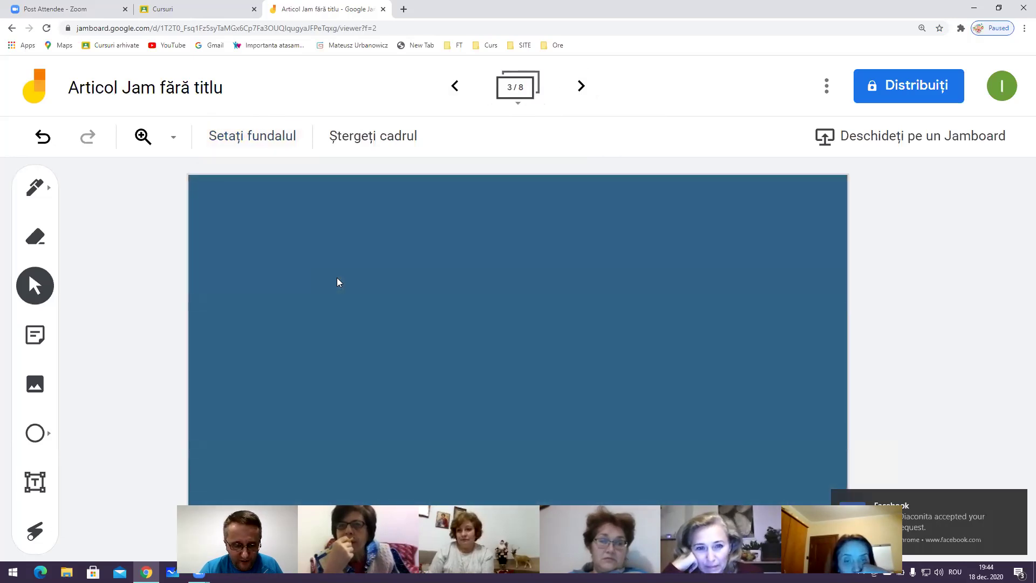
left_click(277, 145)
left_click(400, 294)
left_click(260, 145)
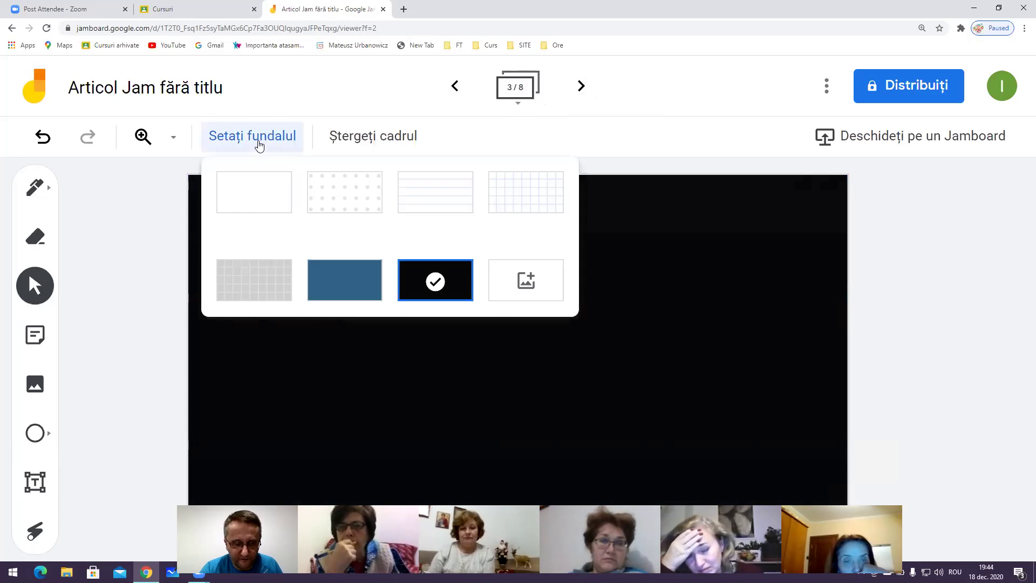
left_click(538, 298)
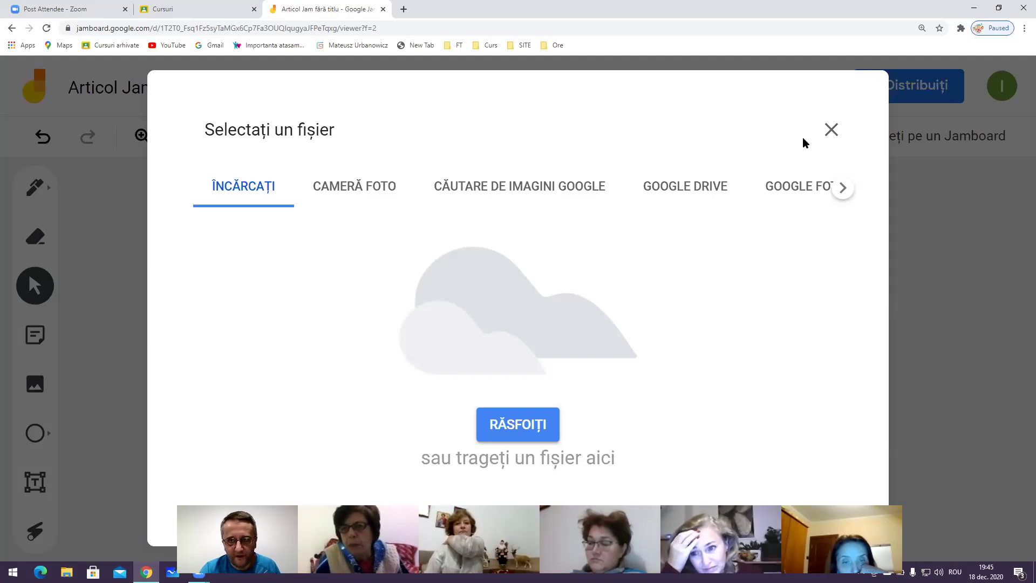
left_click(830, 130)
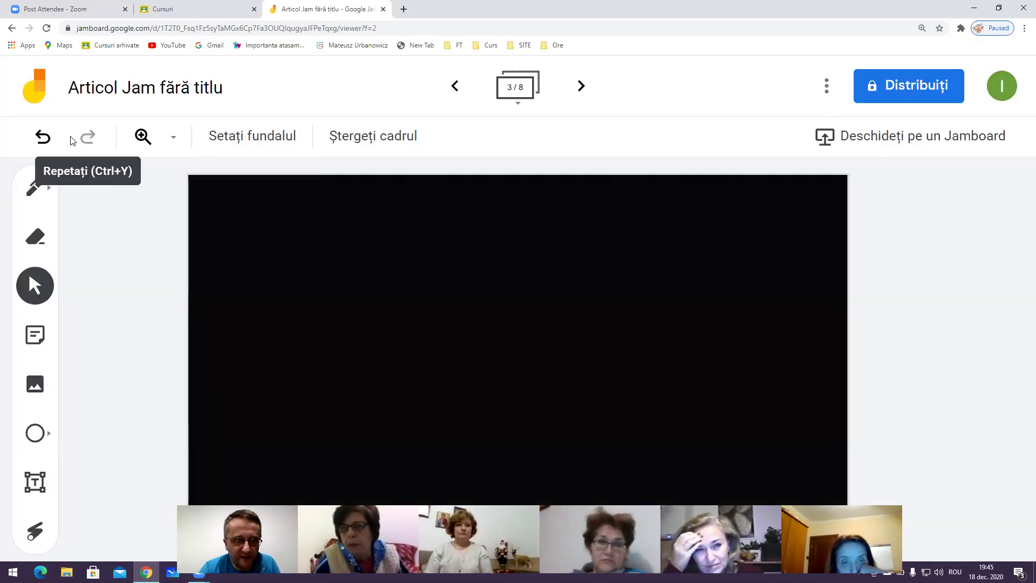
left_click(241, 141)
left_click(253, 193)
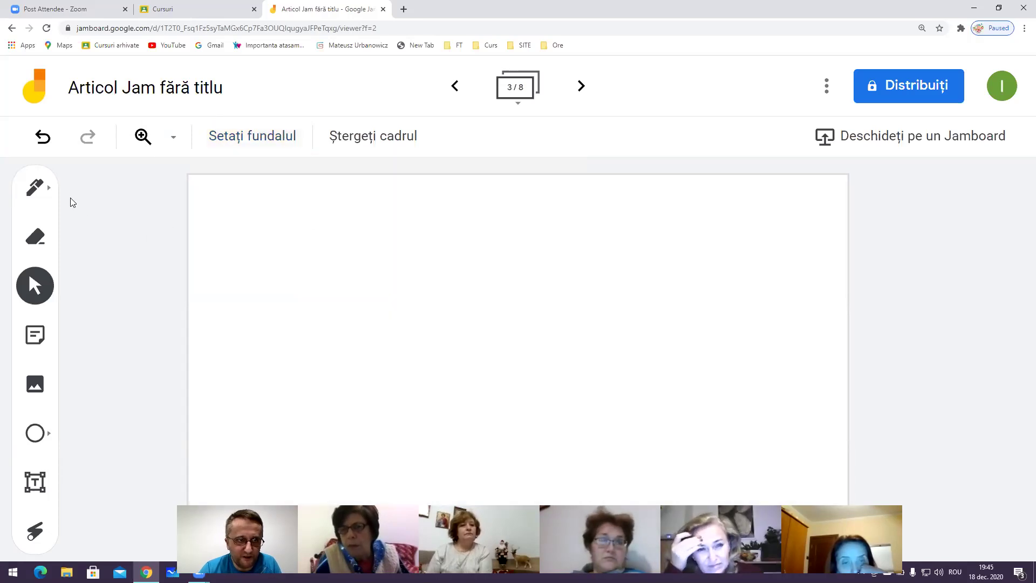
left_click(46, 191)
Draw a red 2 with the pen and a red arc with the marker
left_click(46, 191)
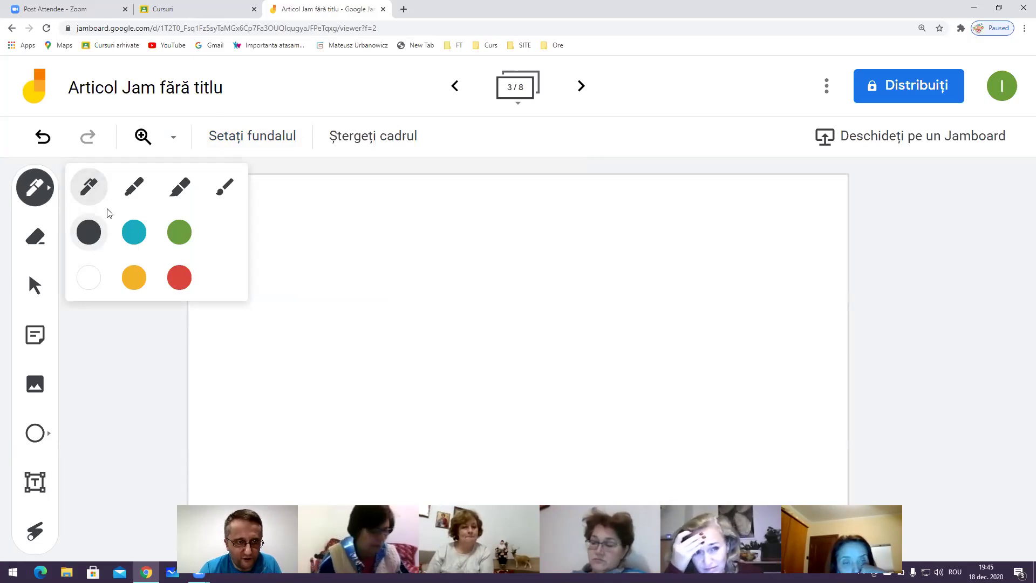
left_click(179, 278)
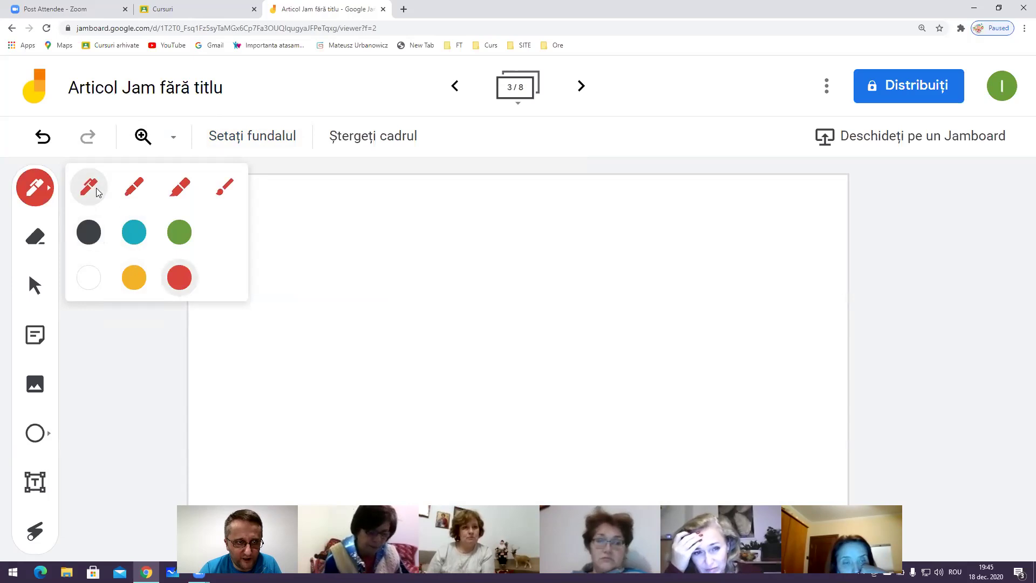
left_click_drag(300, 210, 337, 210)
left_click_drag(315, 274, 333, 254)
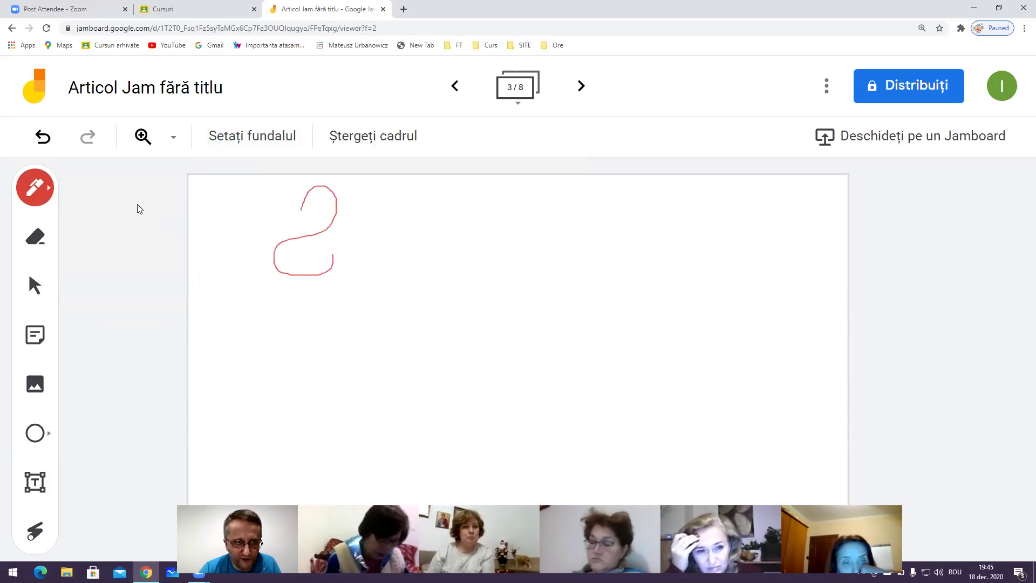
left_click(49, 188)
left_click(145, 188)
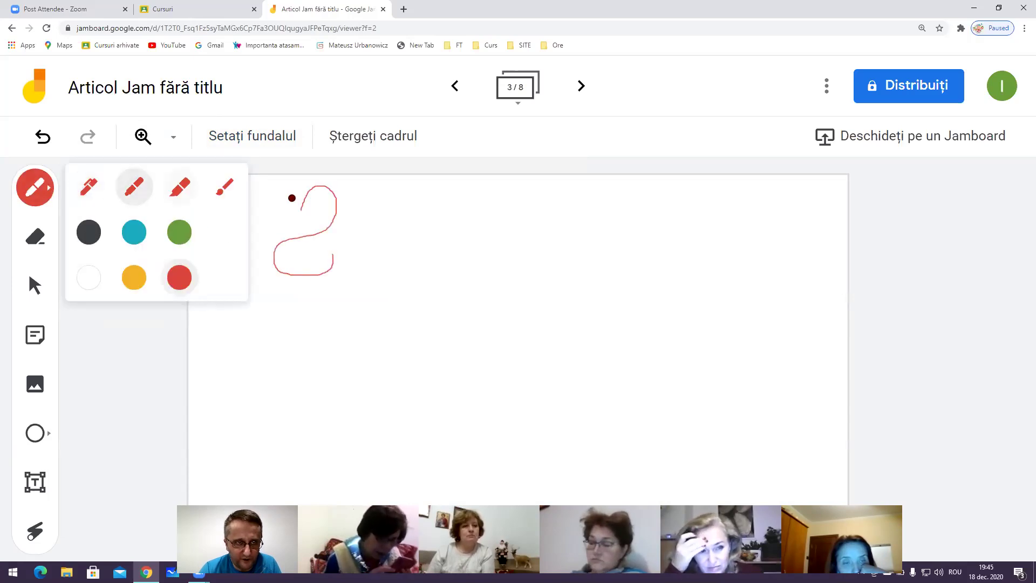
left_click_drag(401, 212, 430, 213)
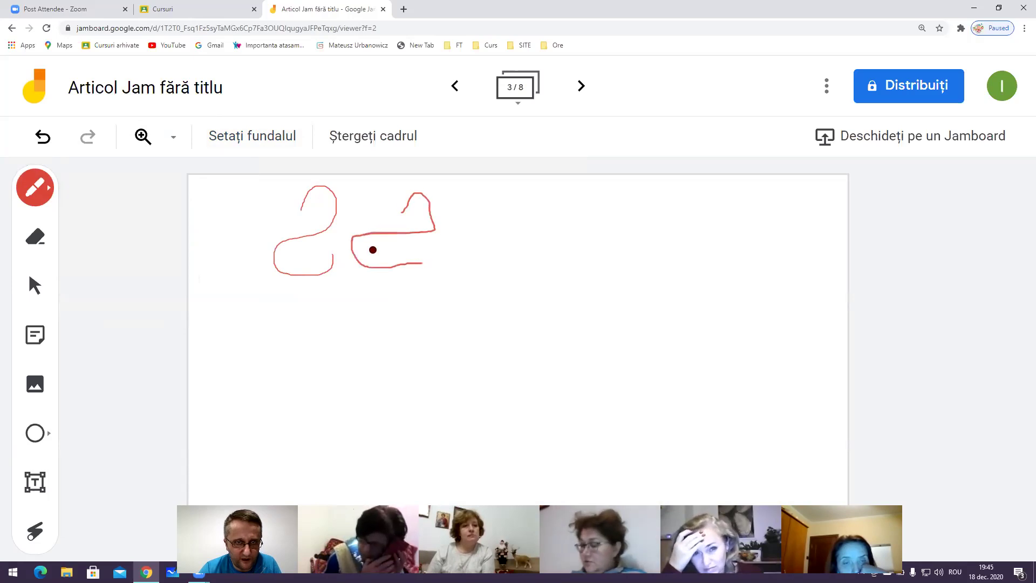
Draw a pink highlighter Z and brush-pen 2s on the frame
left_click(47, 188)
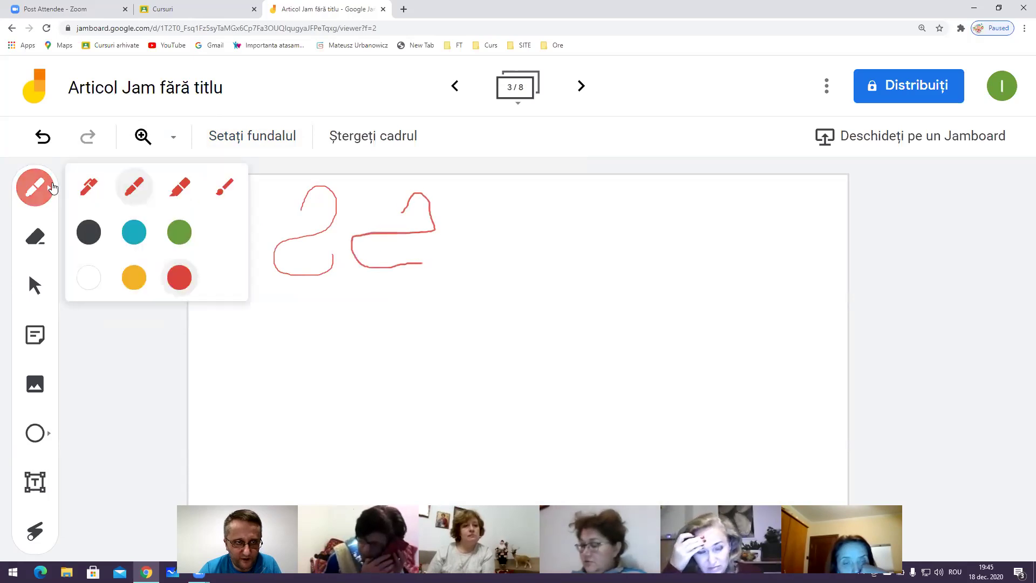
left_click(183, 187)
mouse_move(495, 214)
left_mouse_down()
mouse_move(590, 206)
mouse_move(563, 287)
mouse_move(590, 323)
left_mouse_up()
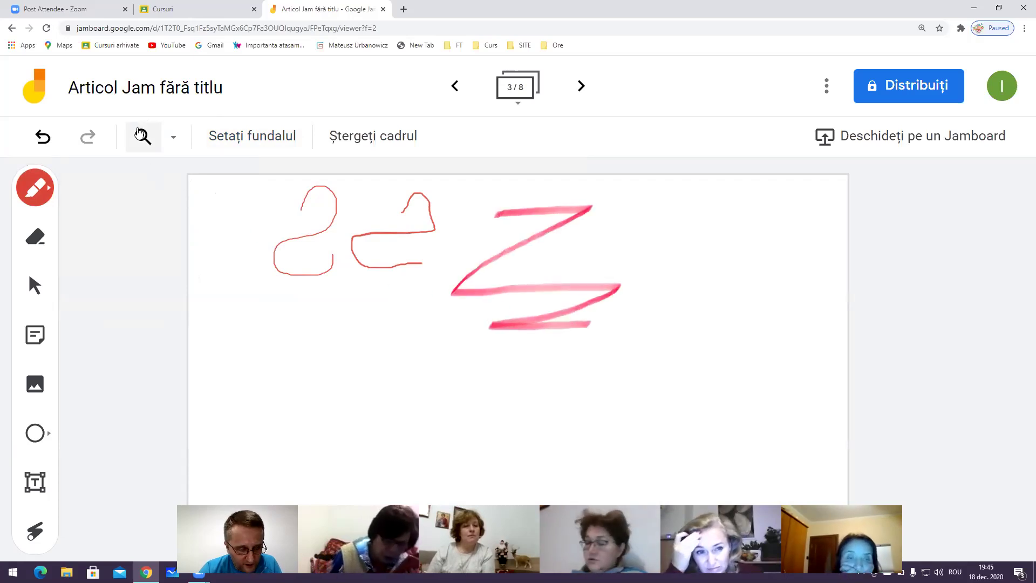
left_click(45, 188)
left_click(227, 189)
mouse_move(667, 240)
left_mouse_down()
mouse_move(631, 340)
mouse_move(742, 345)
left_mouse_up()
mouse_move(289, 366)
left_mouse_down()
mouse_move(335, 349)
mouse_move(380, 427)
left_mouse_up()
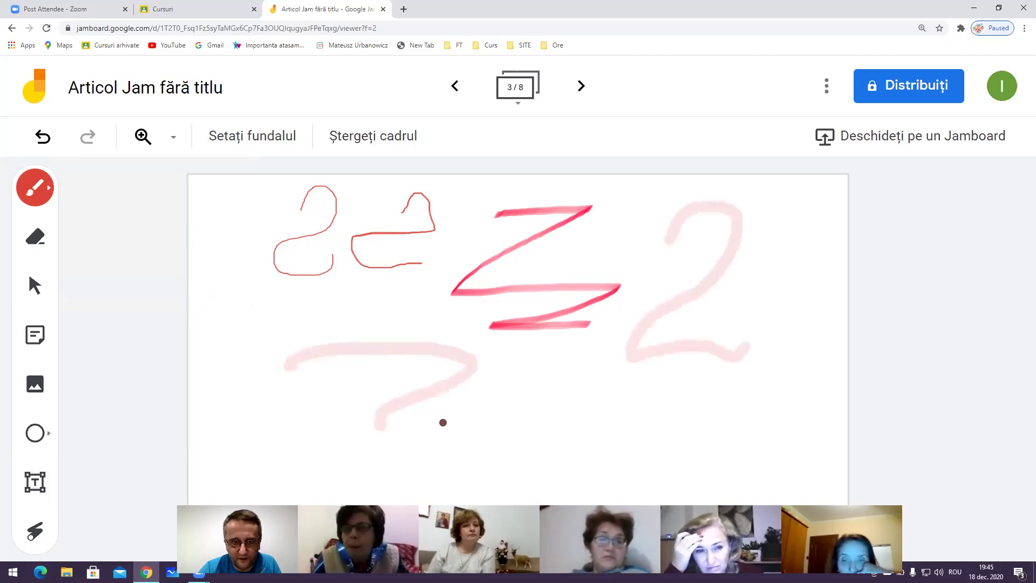
left_click_drag(443, 423, 587, 407)
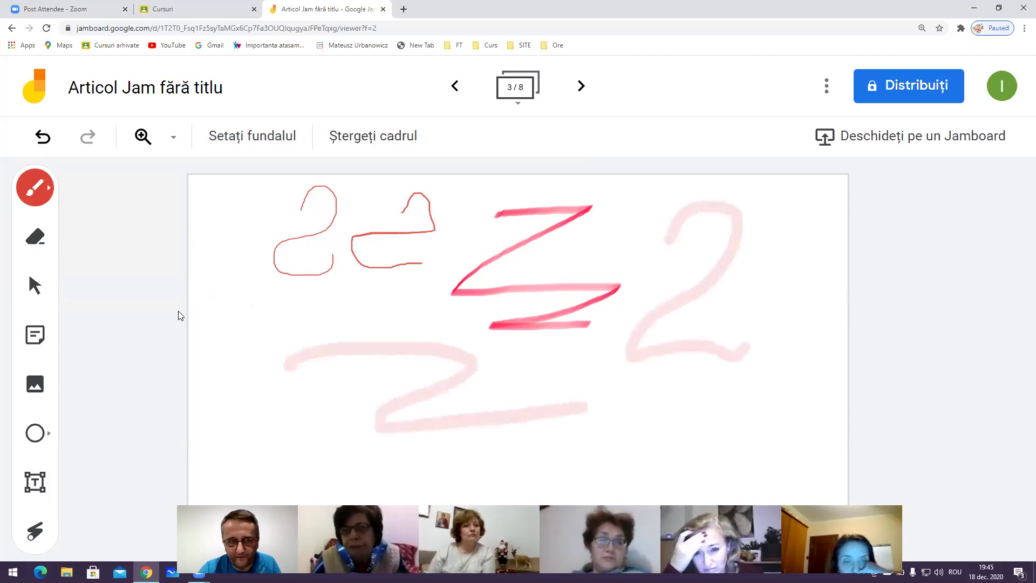
Draw a teal 4 and a long teal line, then erase the 4's vertical stroke
left_click(50, 189)
left_click(134, 232)
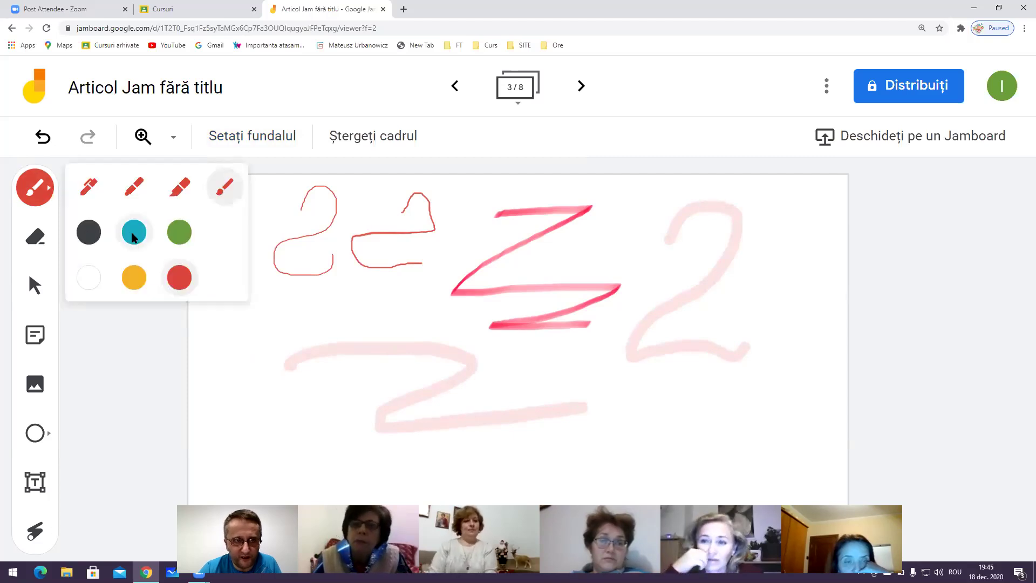
left_click(54, 192)
mouse_move(197, 212)
left_mouse_down()
mouse_move(268, 329)
mouse_move(256, 367)
left_mouse_up()
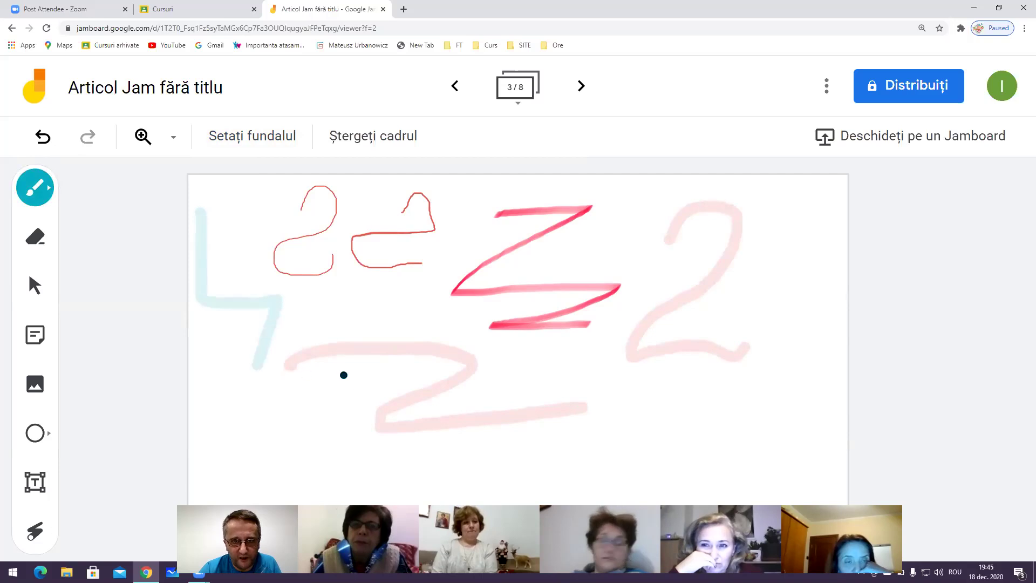
left_click_drag(361, 392, 684, 395)
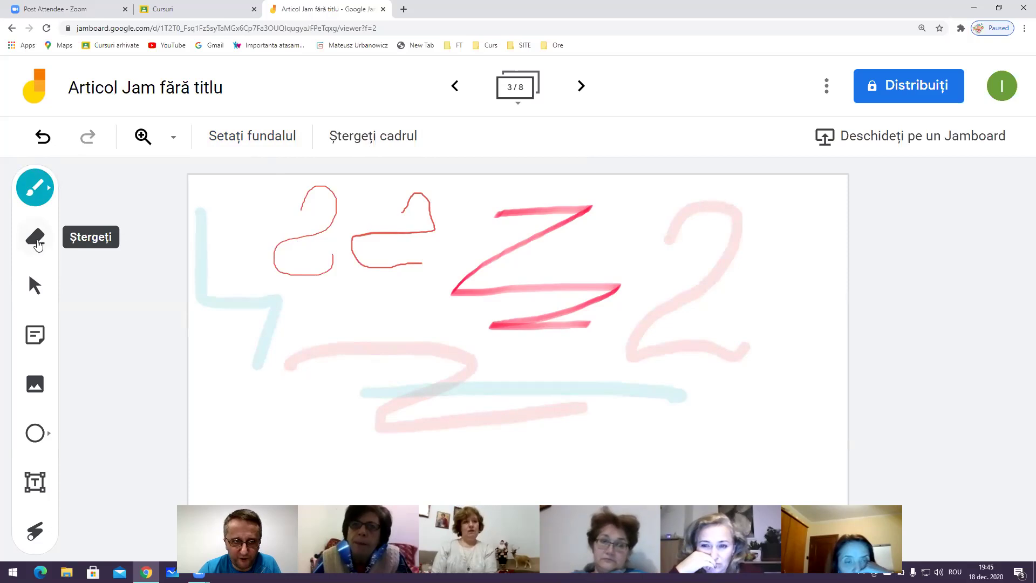
left_click(36, 246)
left_click_drag(195, 211, 205, 306)
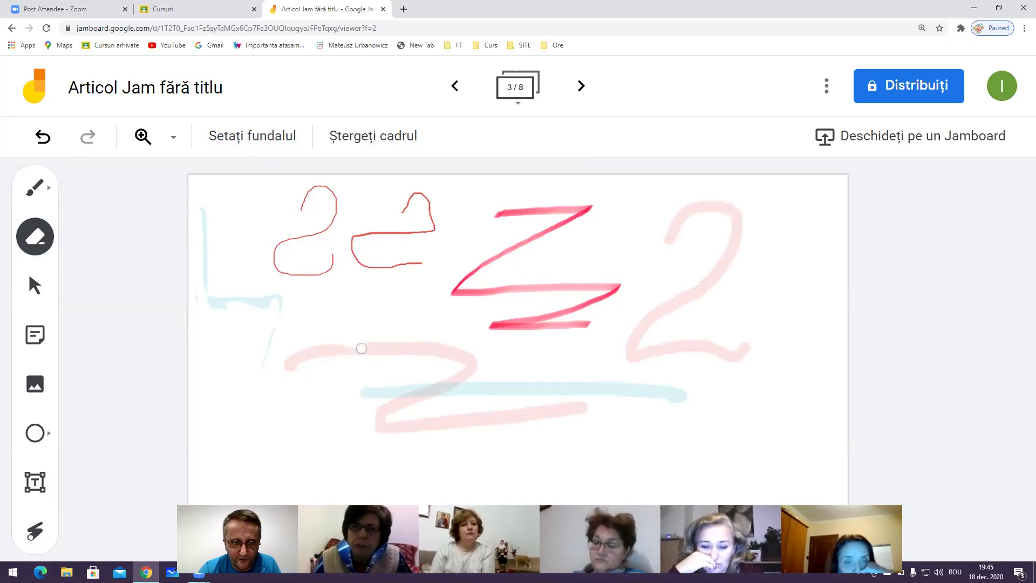
Erase parts of the lower teal line and pink brush strokes
mouse_move(304, 382)
left_mouse_down()
mouse_move(536, 437)
mouse_move(446, 409)
left_mouse_up()
mouse_move(459, 364)
left_mouse_down()
mouse_move(426, 346)
mouse_move(297, 367)
left_mouse_up()
mouse_move(462, 375)
left_mouse_down()
mouse_move(534, 384)
mouse_move(532, 397)
mouse_move(358, 330)
left_mouse_up()
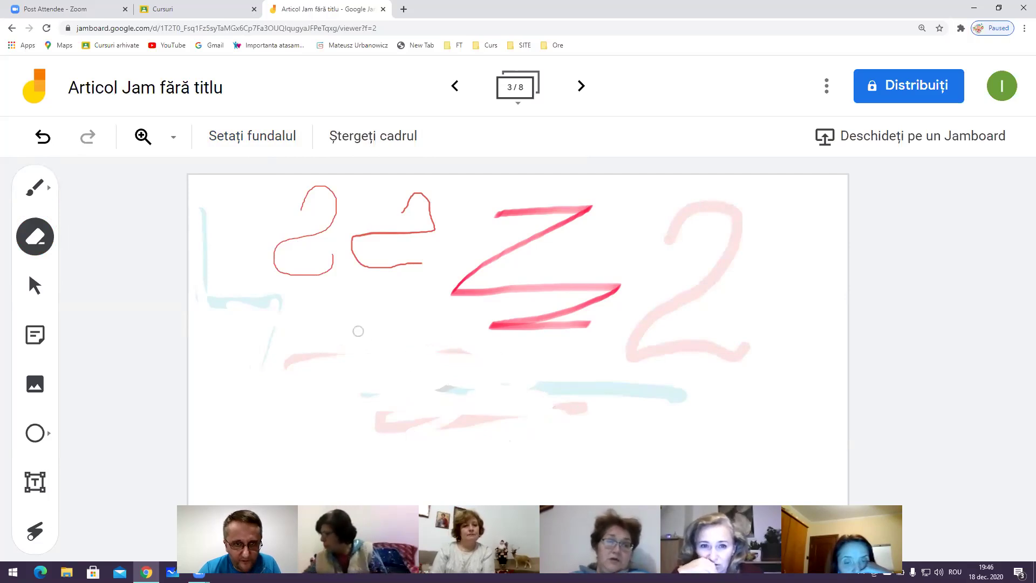
mouse_move(596, 363)
left_mouse_down()
mouse_move(672, 387)
mouse_move(620, 387)
mouse_move(624, 407)
left_mouse_up()
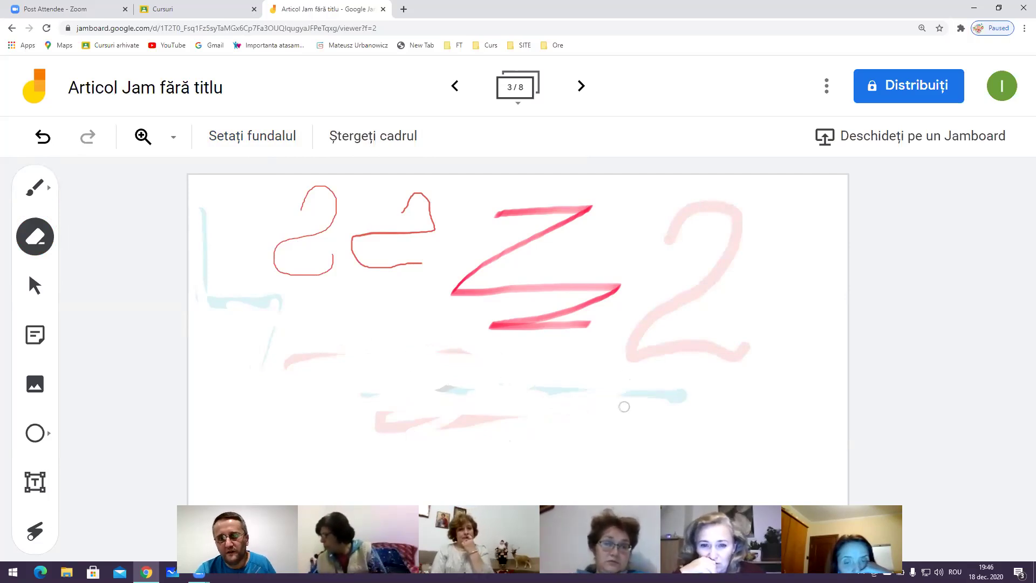
Clear the frame, undo the clearing, then redo it to leave it blank
left_click(381, 143)
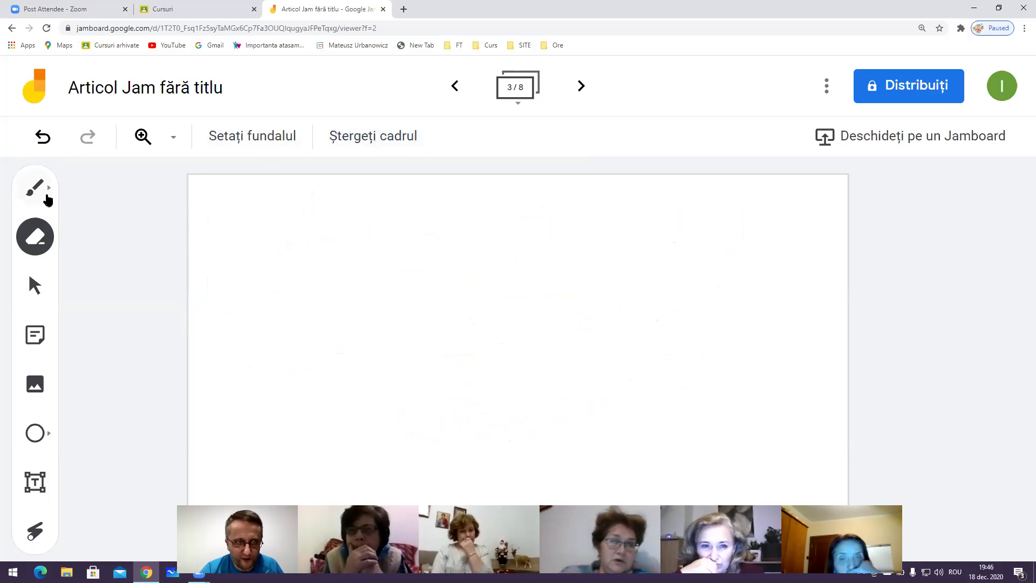
left_click(43, 137)
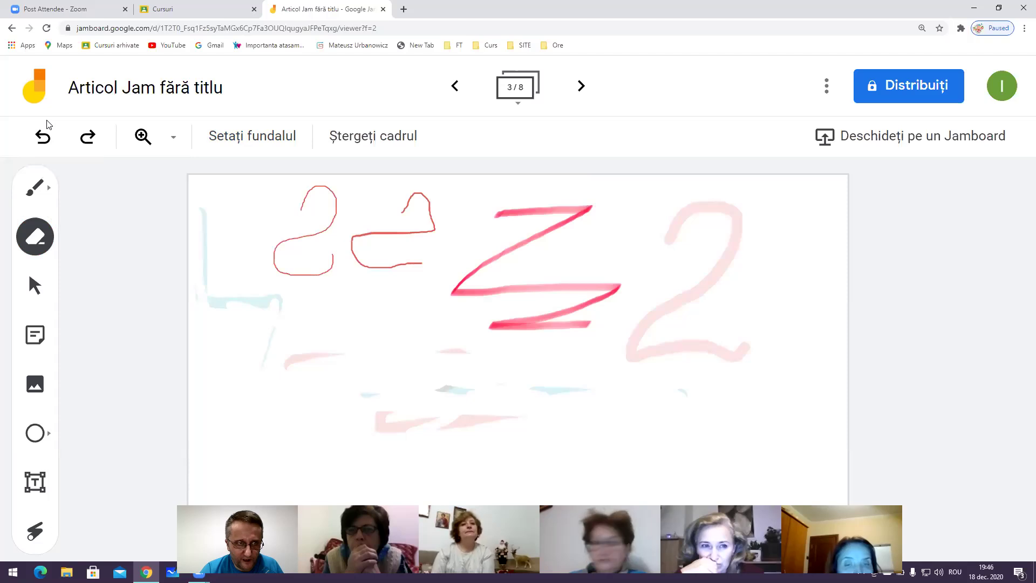
left_click(84, 139)
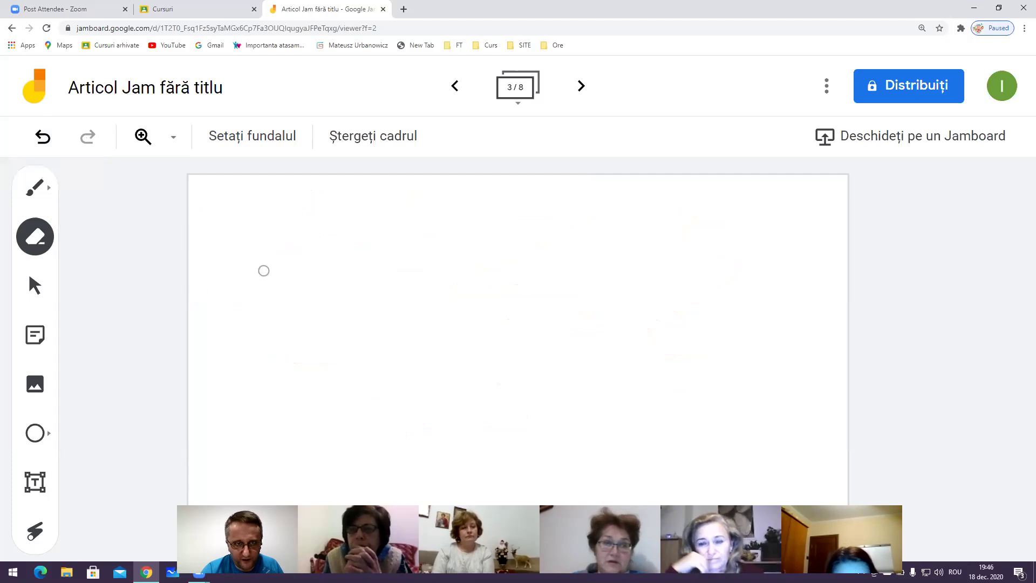
Draw a quick teal 2 on the frame with the pen
left_click(143, 137)
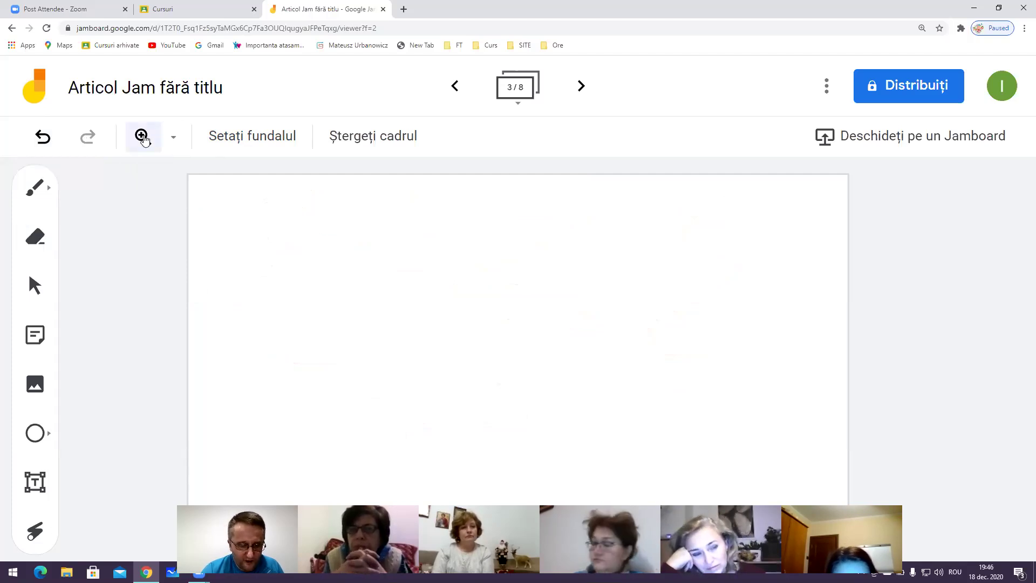
left_click(143, 138)
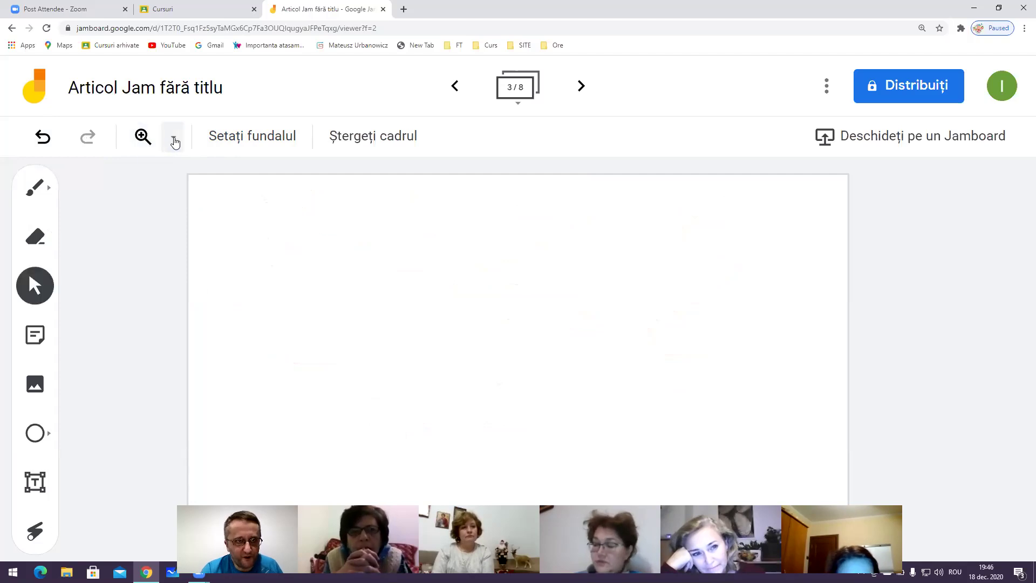
left_click(35, 188)
left_click_drag(381, 228, 441, 396)
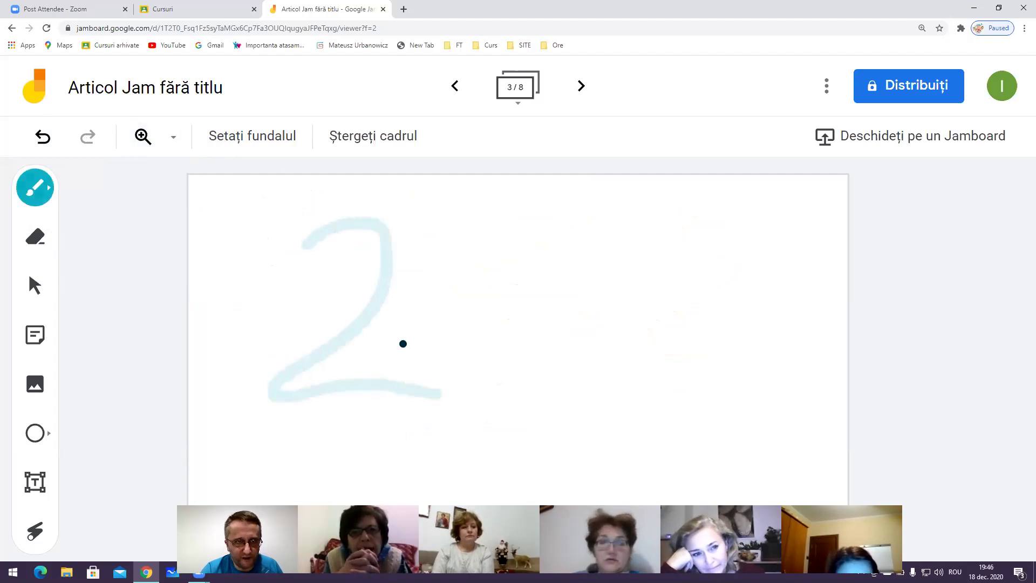
left_click(143, 137)
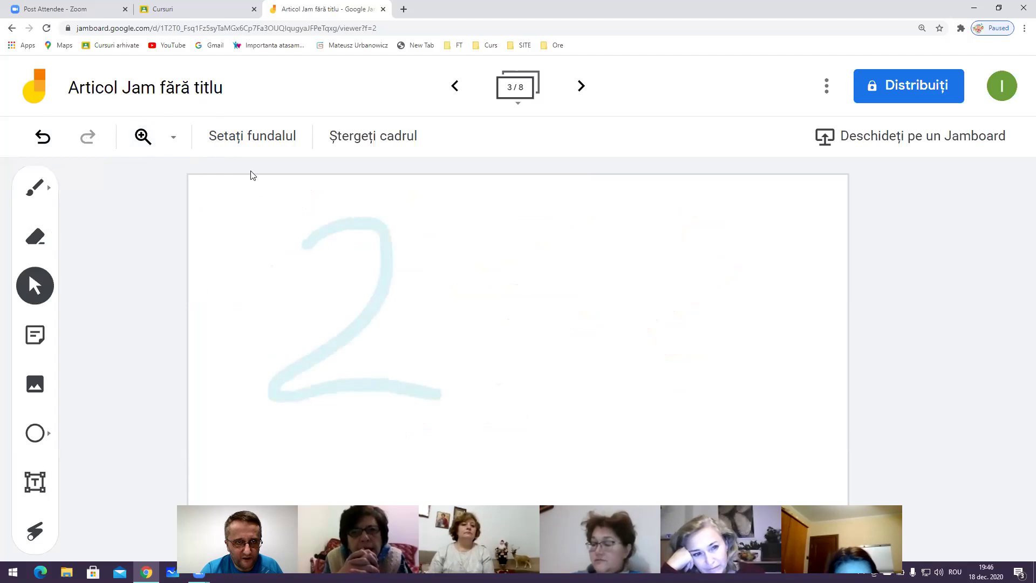
Zoom the frame to 50%, then 200%, then back to 50%
left_click(173, 137)
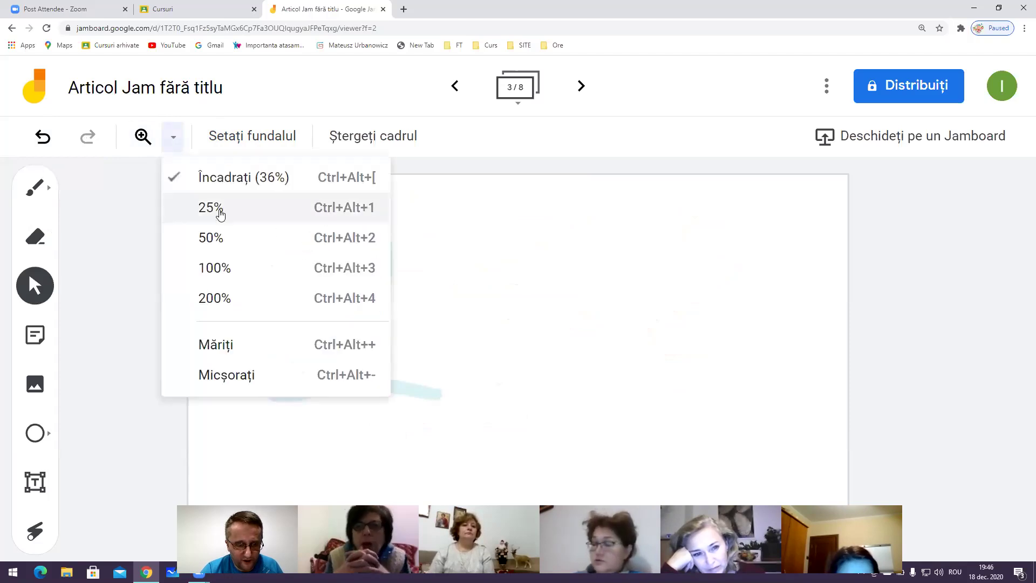
left_click(248, 245)
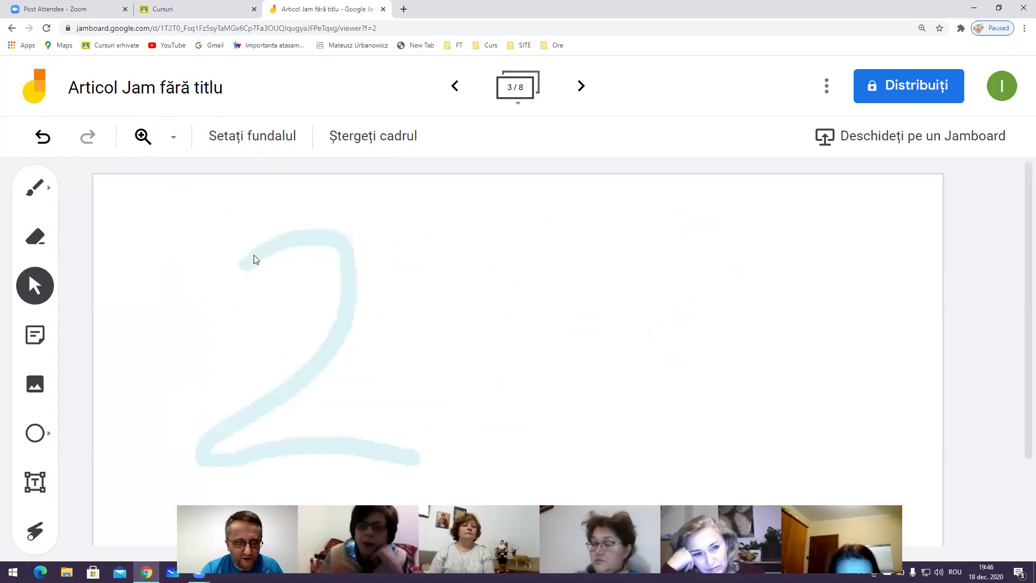
left_click(174, 138)
left_click(238, 298)
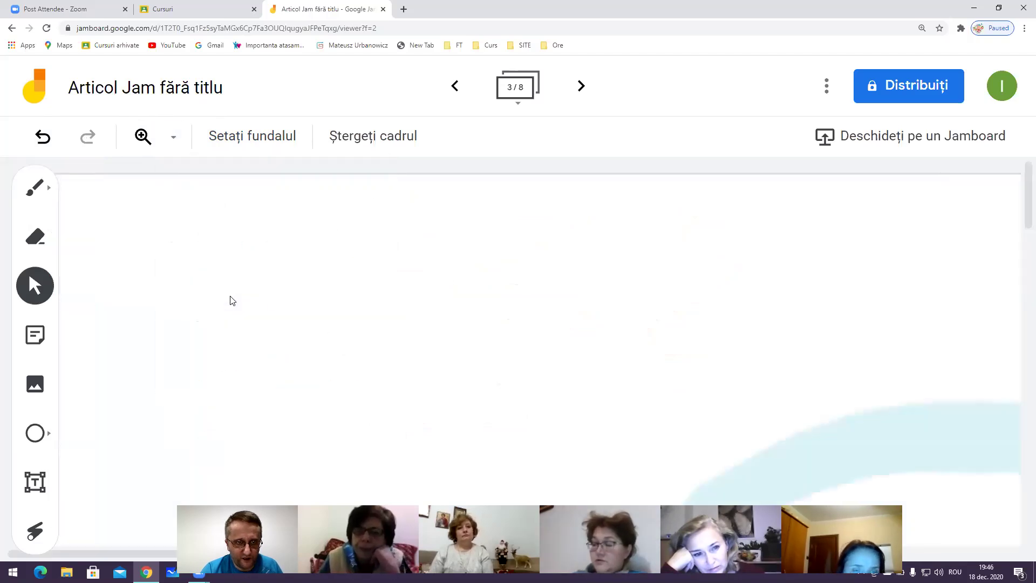
left_click(173, 138)
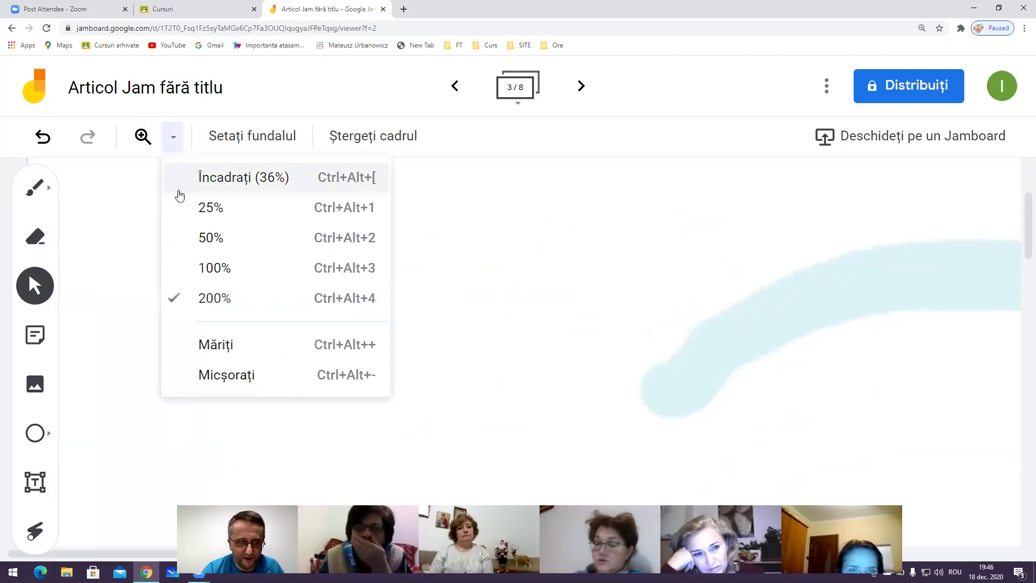
left_click(221, 238)
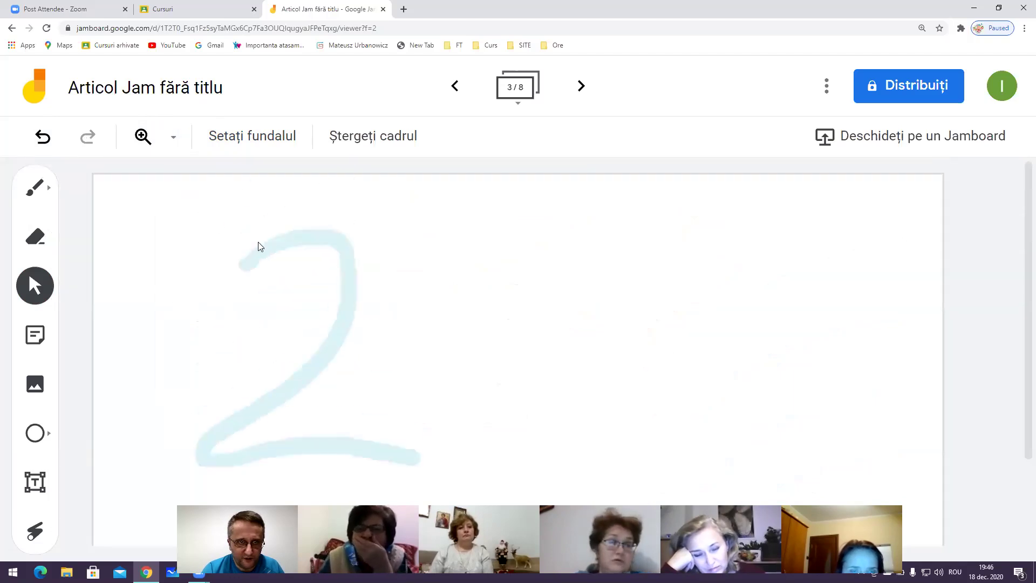
Zoom in on the 2 with the zoom tool, then zoom out to 25%
left_click(140, 155)
left_click(198, 200)
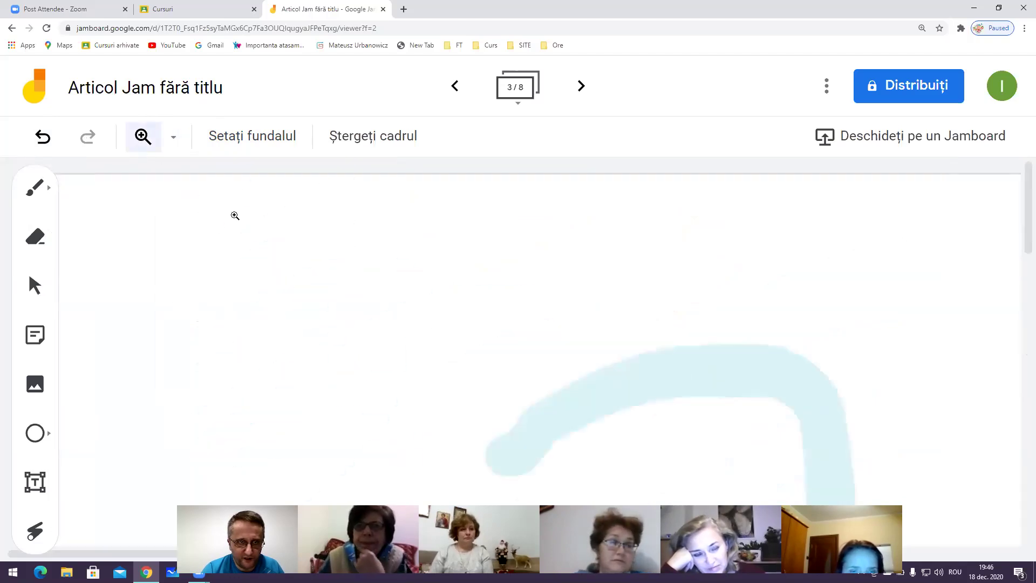
left_click(280, 271)
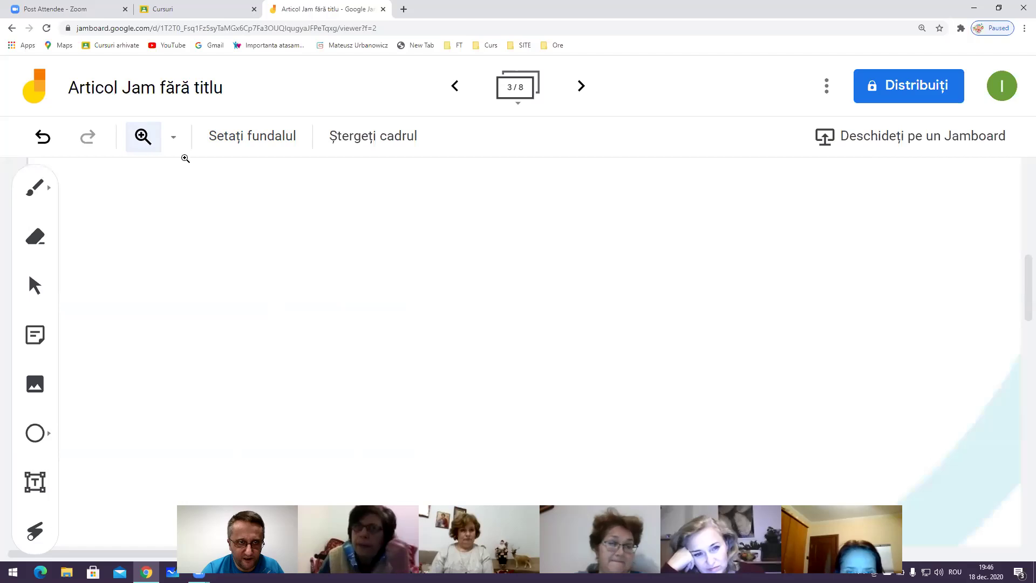
left_click(174, 138)
left_click(228, 213)
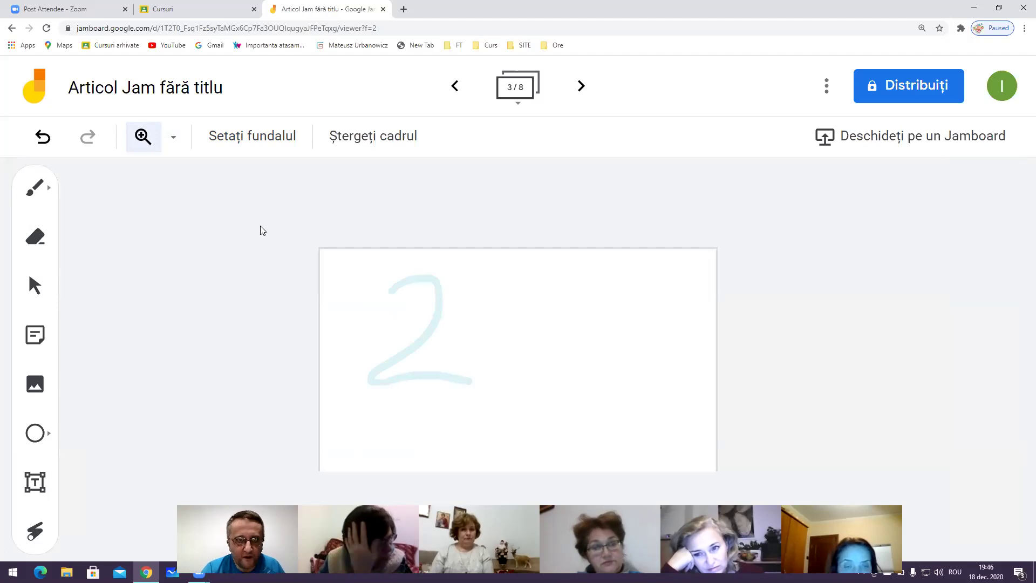
Clear the 2 from the frame and set the zoom to 100%
left_click(377, 136)
left_click(173, 137)
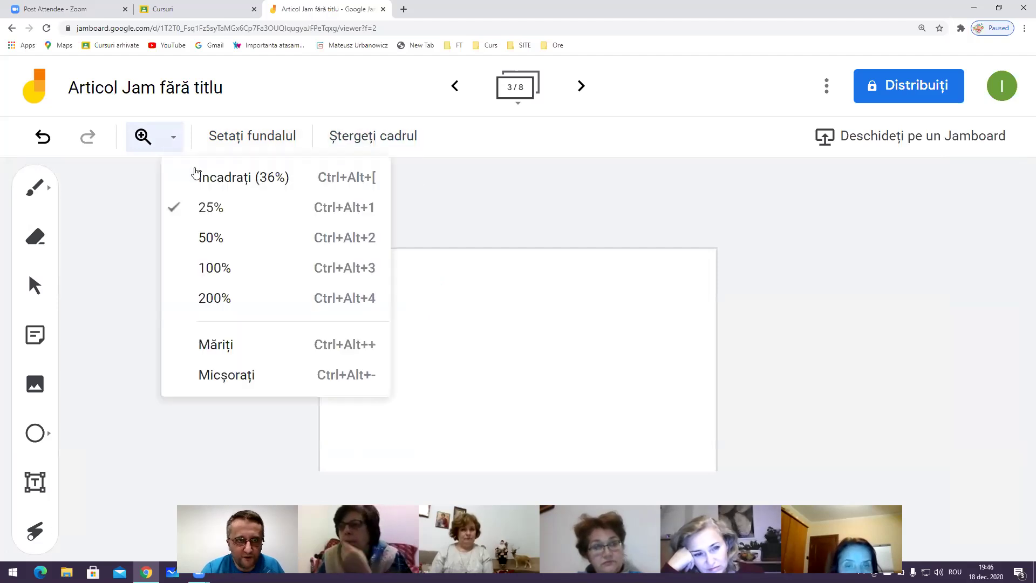
left_click(228, 268)
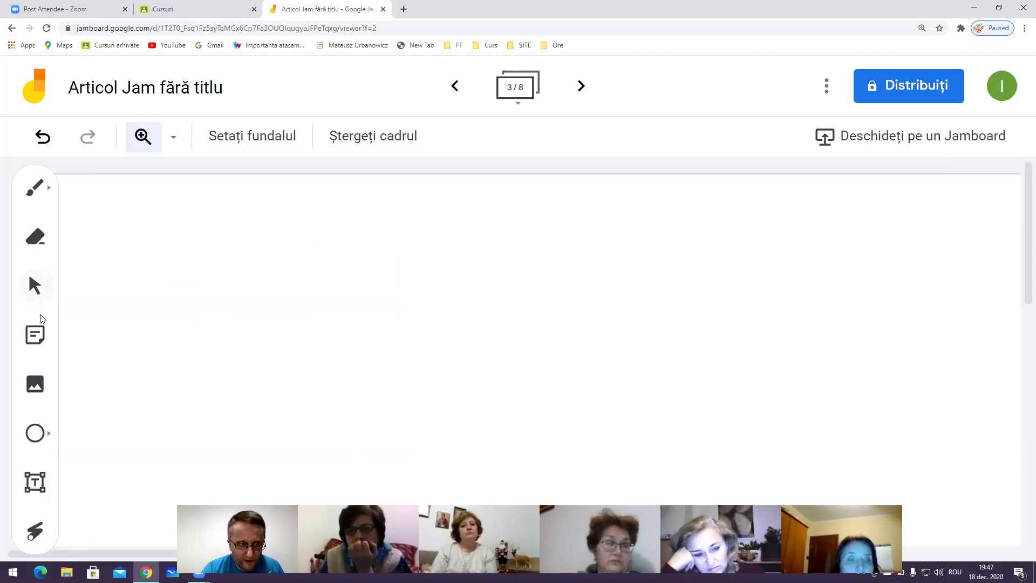
Start a new sticky note and type its text 'Buna ziua!'
left_click(42, 332)
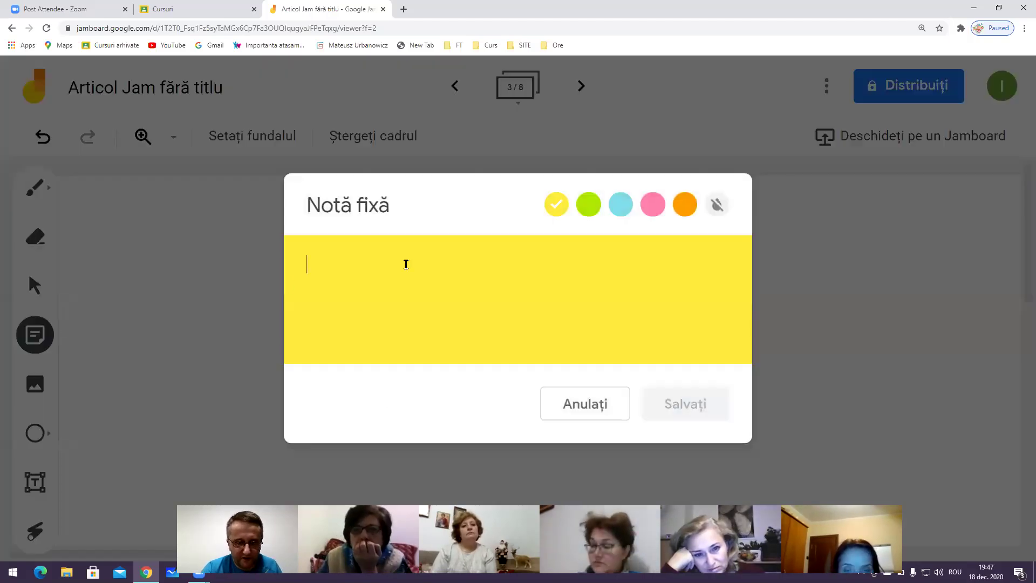
type("bUNA")
key("BackSpace")
key("BackSpace")
key("BackSpace")
key("BackSpace")
type("Buna iua")
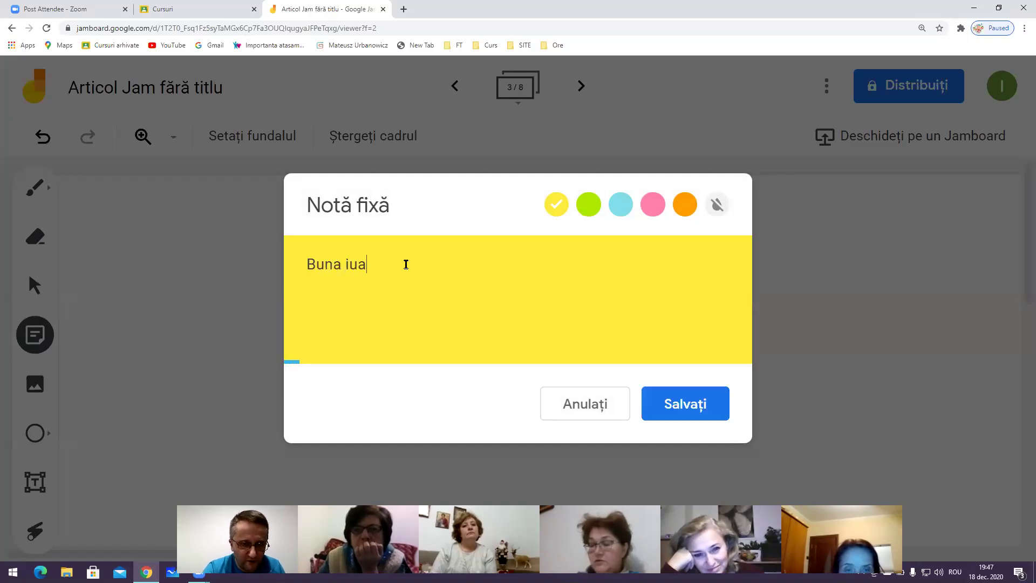
key("BackSpace")
key("BackSpace")
key("BackSpace")
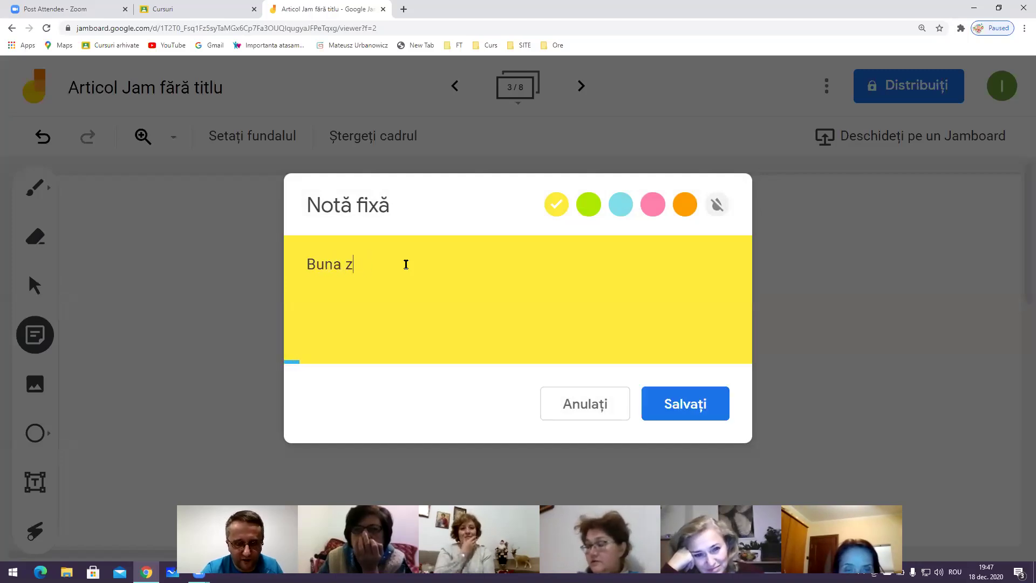
Make the note green, save it onto the frame, and cancel the empty extra note
left_click(588, 204)
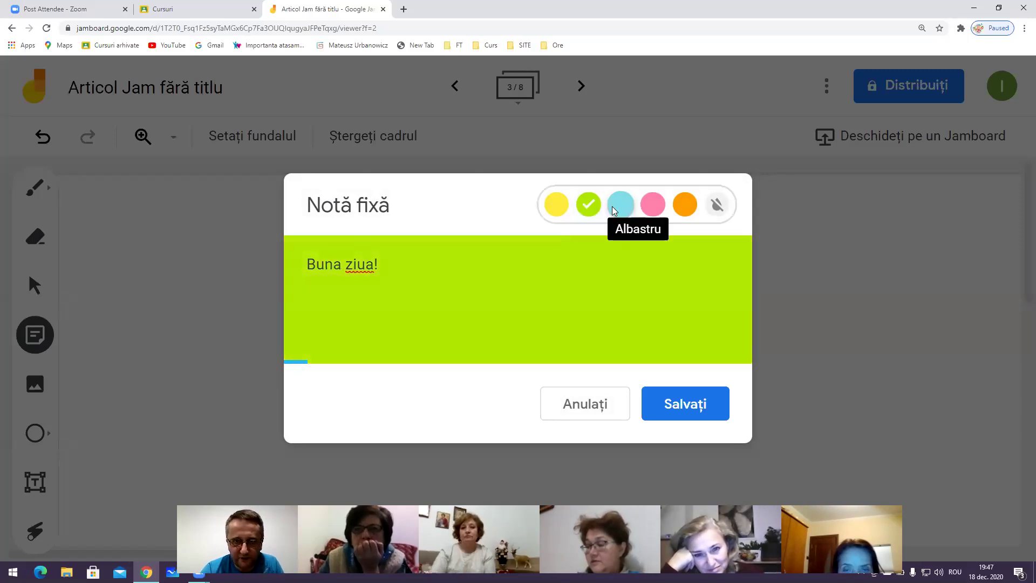
left_click(652, 209)
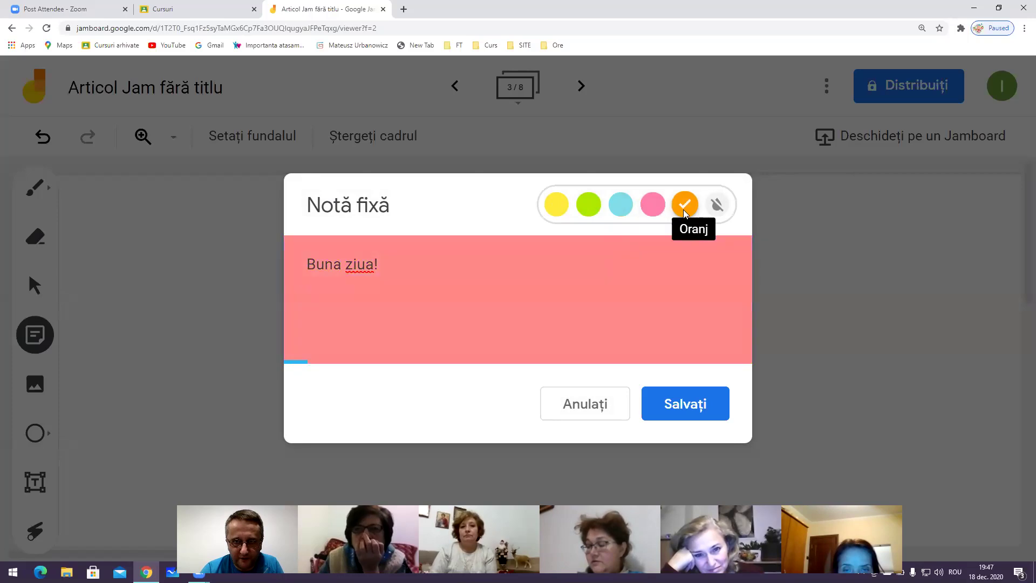
left_click(588, 206)
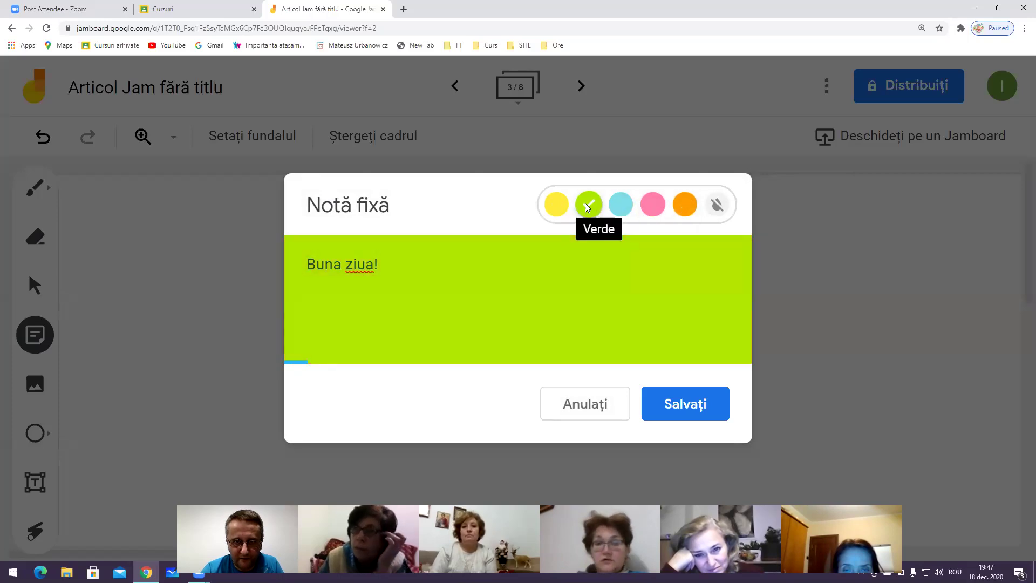
left_click(685, 405)
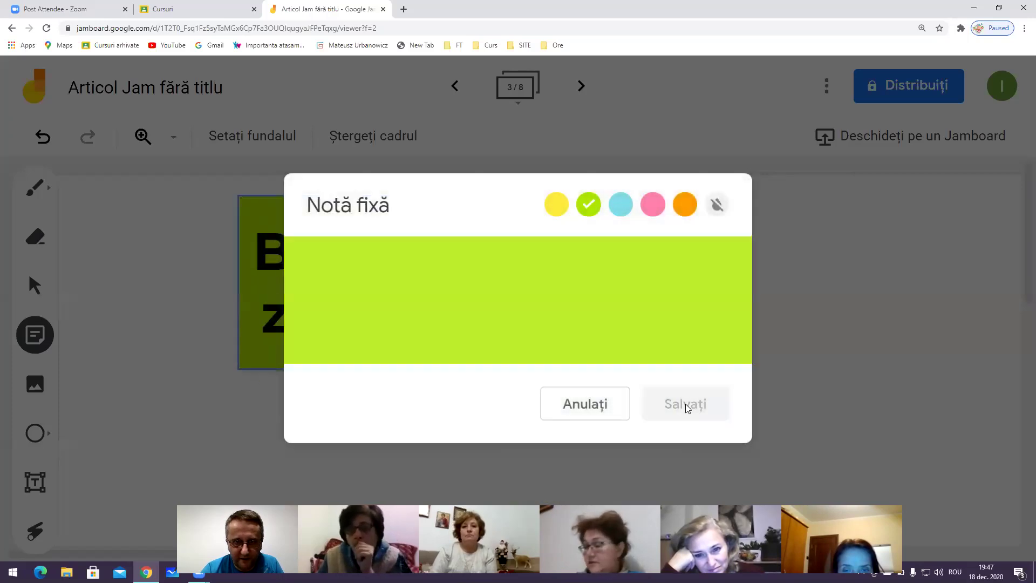
left_click(783, 261)
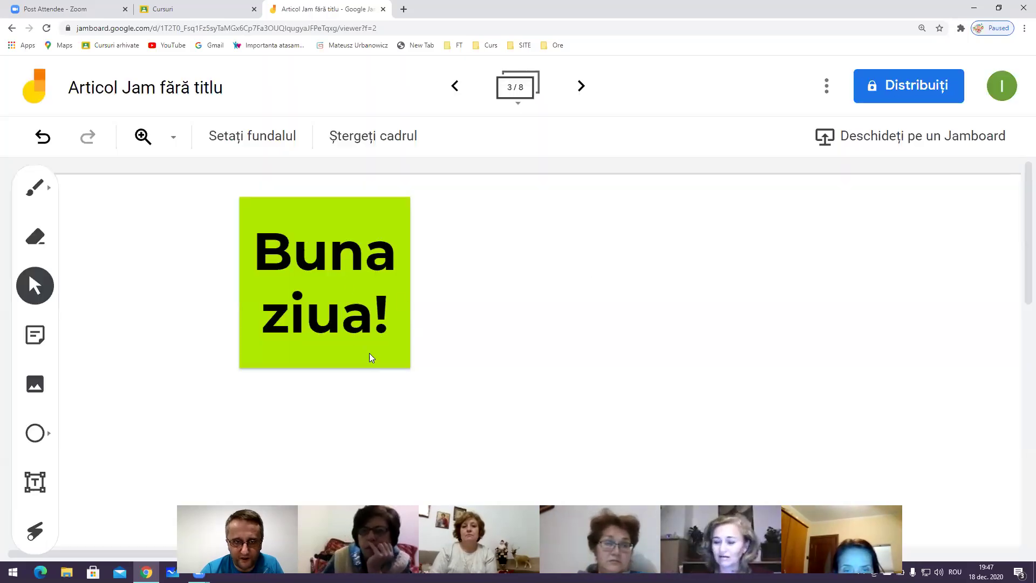
Enlarge, tilt, shrink and move the 'Buna ziua!' note, then delete it
left_click(371, 357)
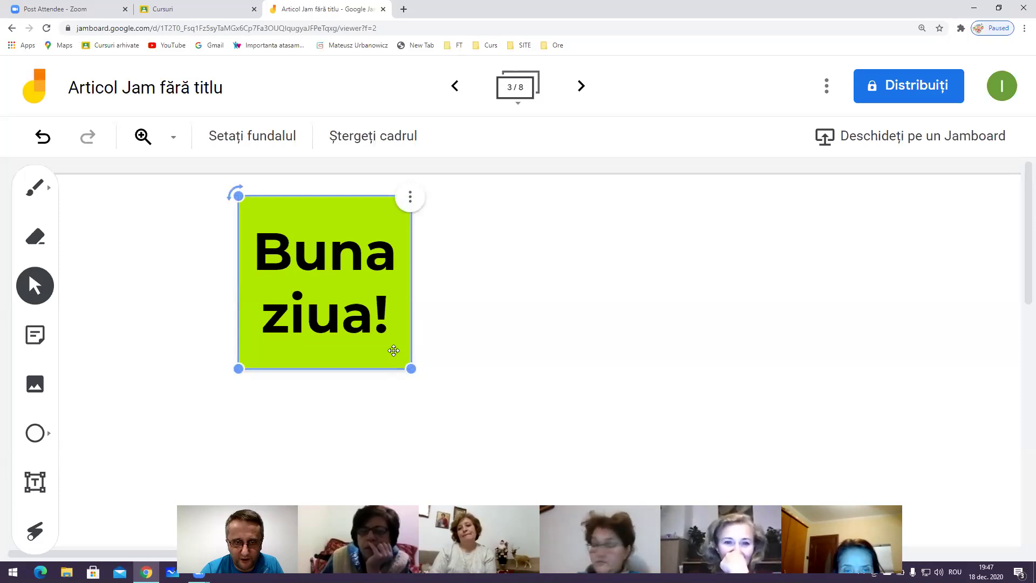
left_click_drag(408, 362, 518, 420)
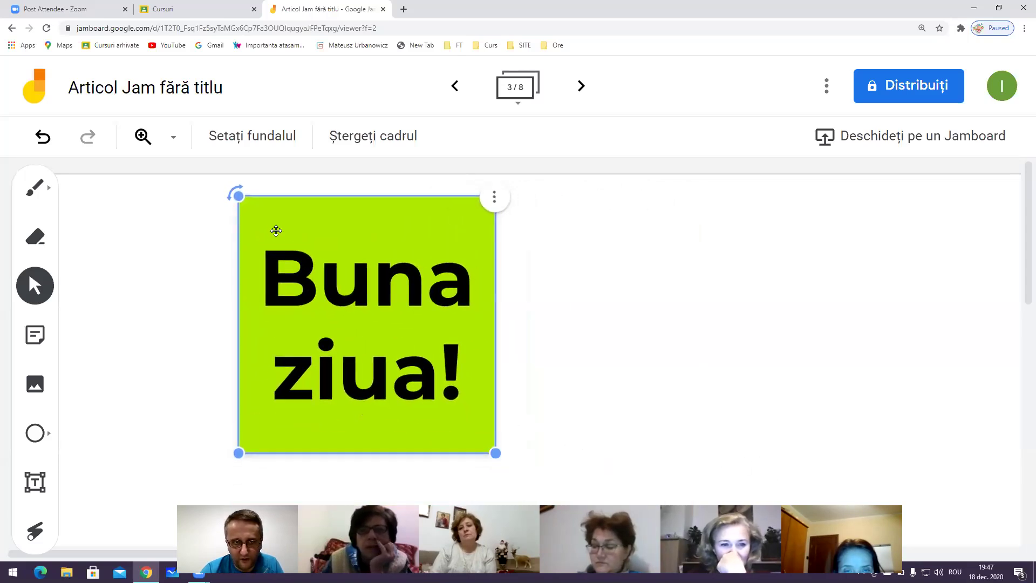
left_click_drag(241, 190, 330, 273)
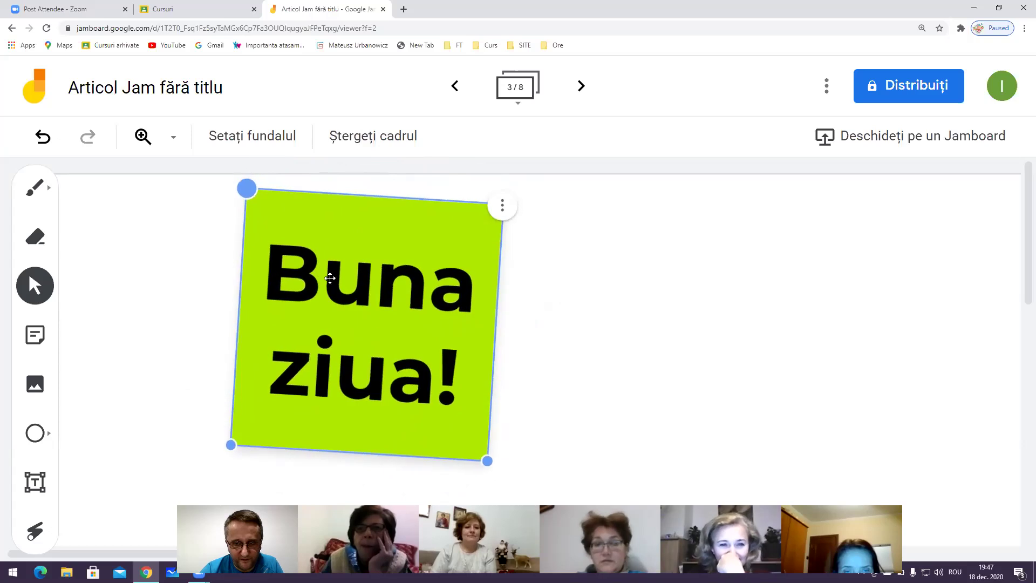
left_click_drag(475, 458, 546, 504)
left_click_drag(295, 274, 419, 323)
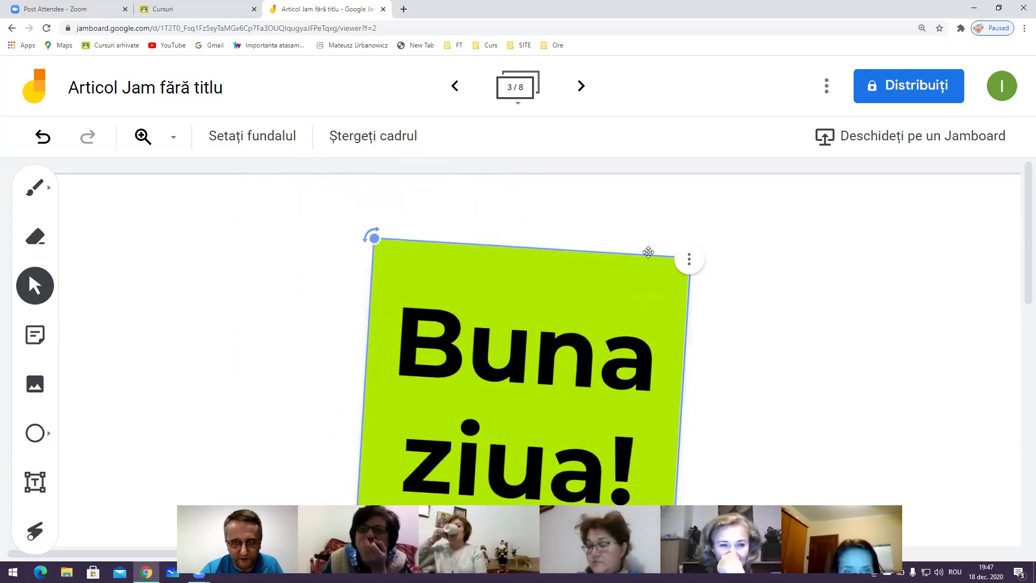
left_click(689, 259)
left_click(720, 326)
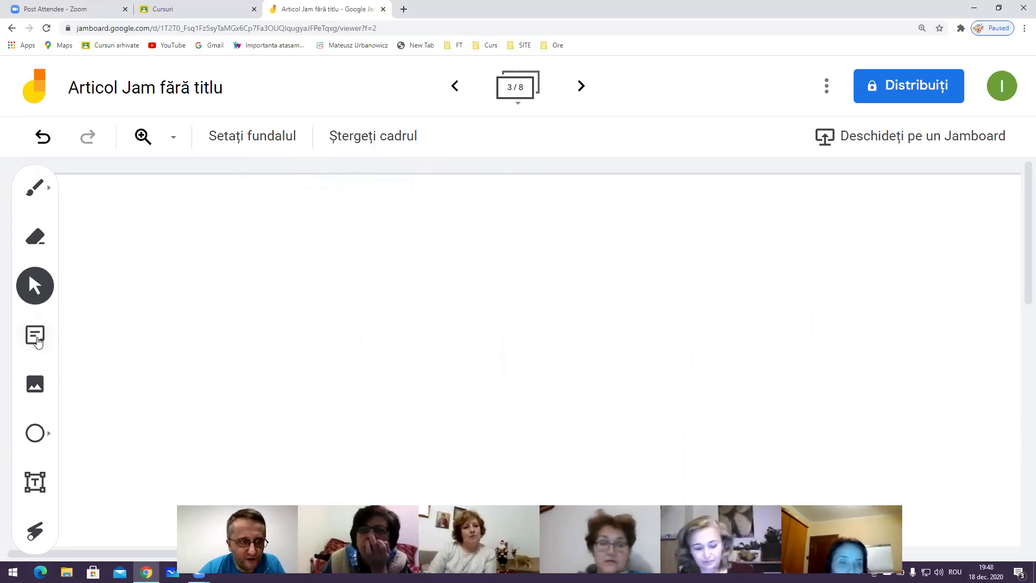
Upload the panda picture from the Desktop, then shrink and slightly tilt it
left_click(36, 384)
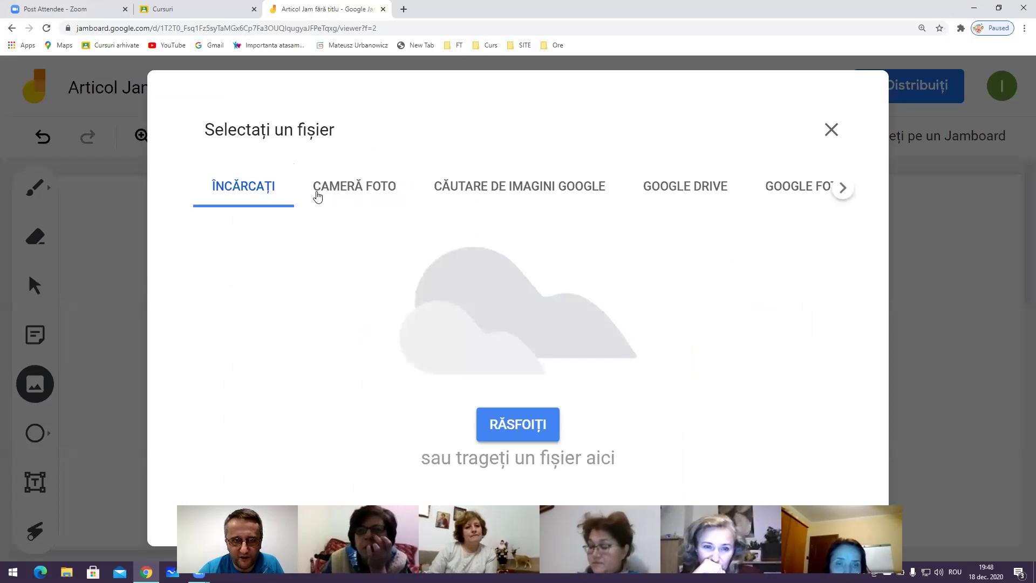
left_click(537, 426)
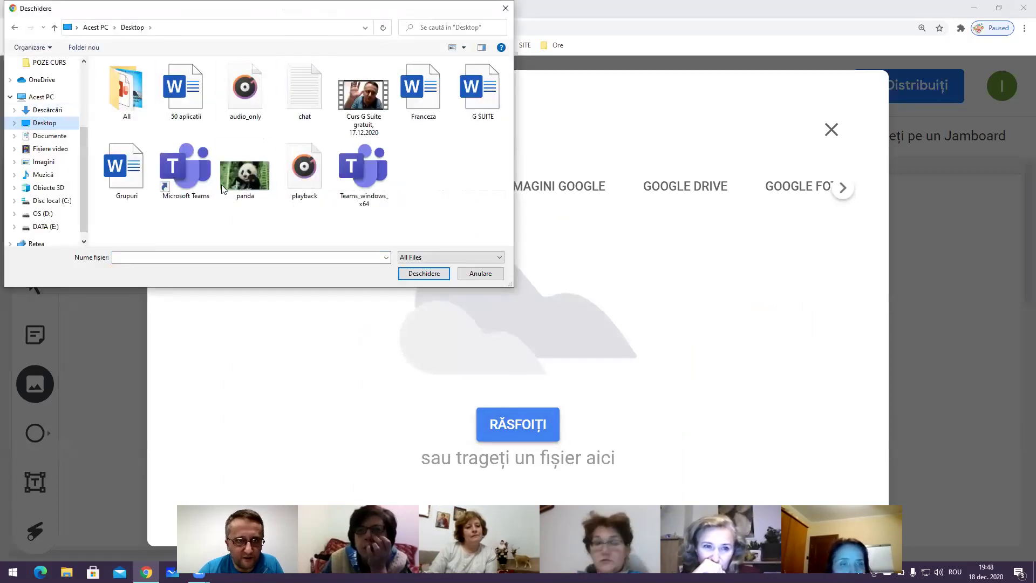
left_click(239, 192)
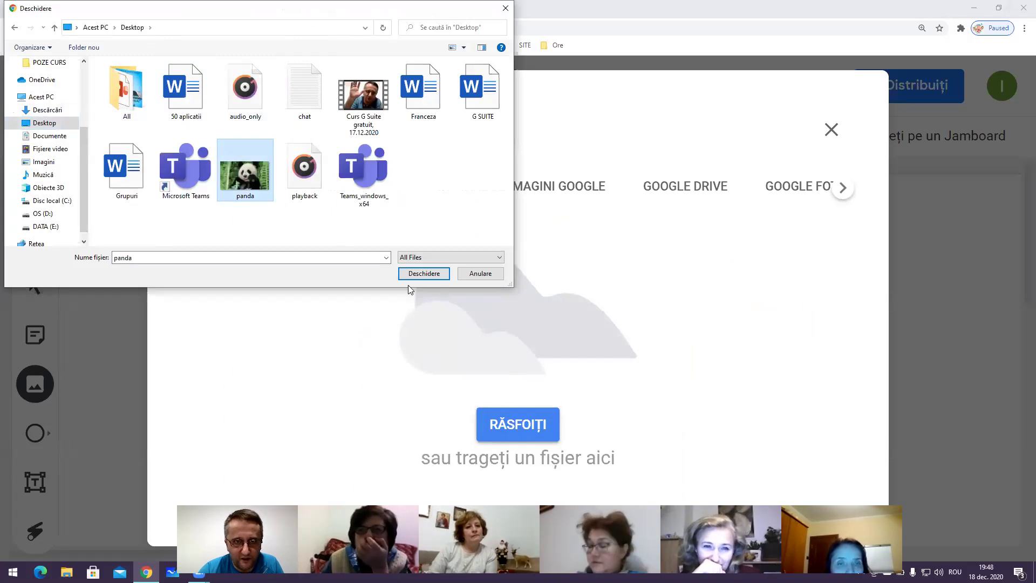
left_click(424, 273)
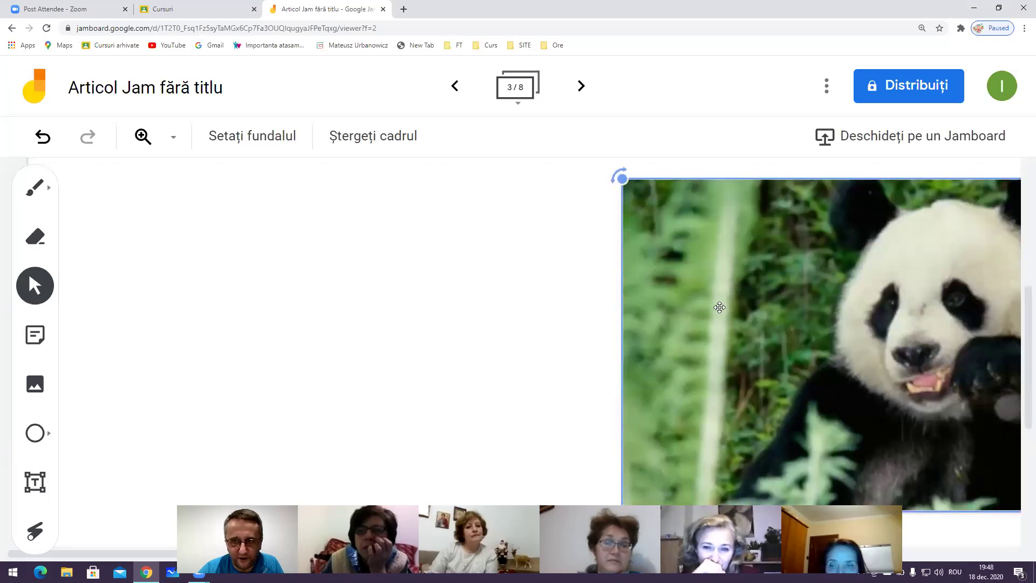
key("ctrl+minus")
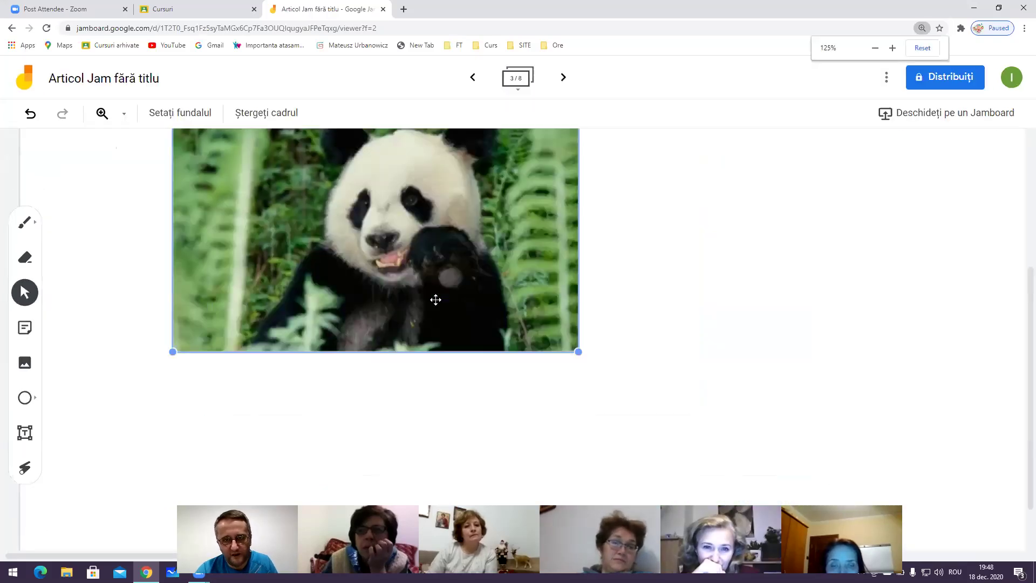
left_click_drag(578, 351, 463, 287)
mouse_move(163, 184)
left_mouse_down()
mouse_move(231, 128)
mouse_move(410, 132)
mouse_move(141, 280)
mouse_move(162, 185)
left_mouse_up()
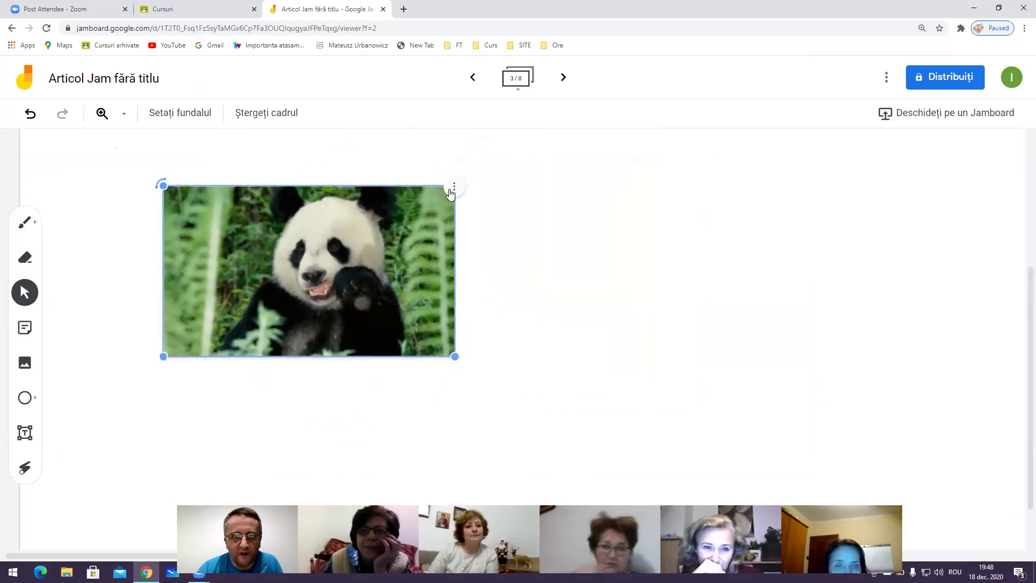
Delete the panda image and run a Google image search for 'horse'
left_click(453, 188)
left_click(483, 213)
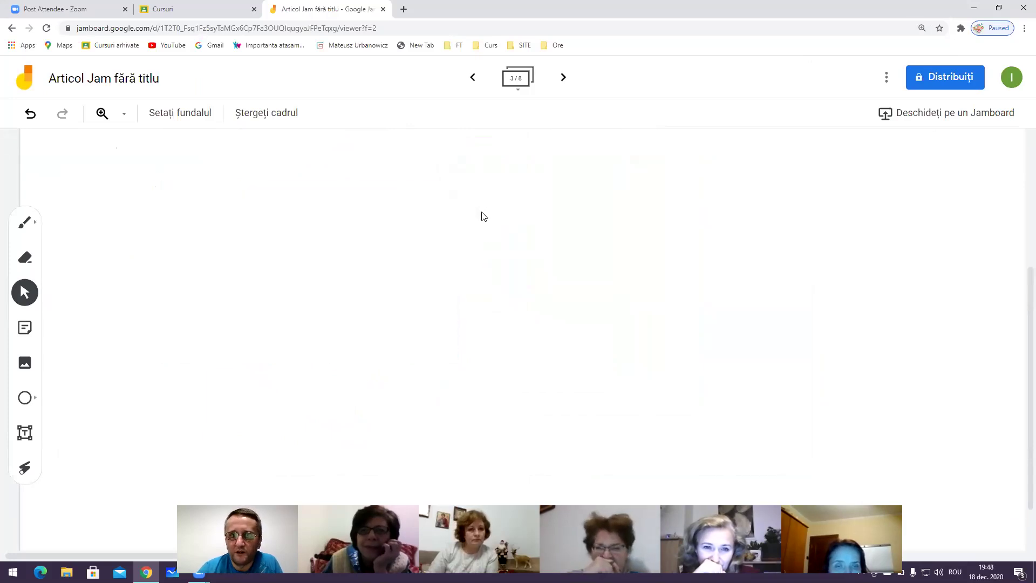
left_click(24, 364)
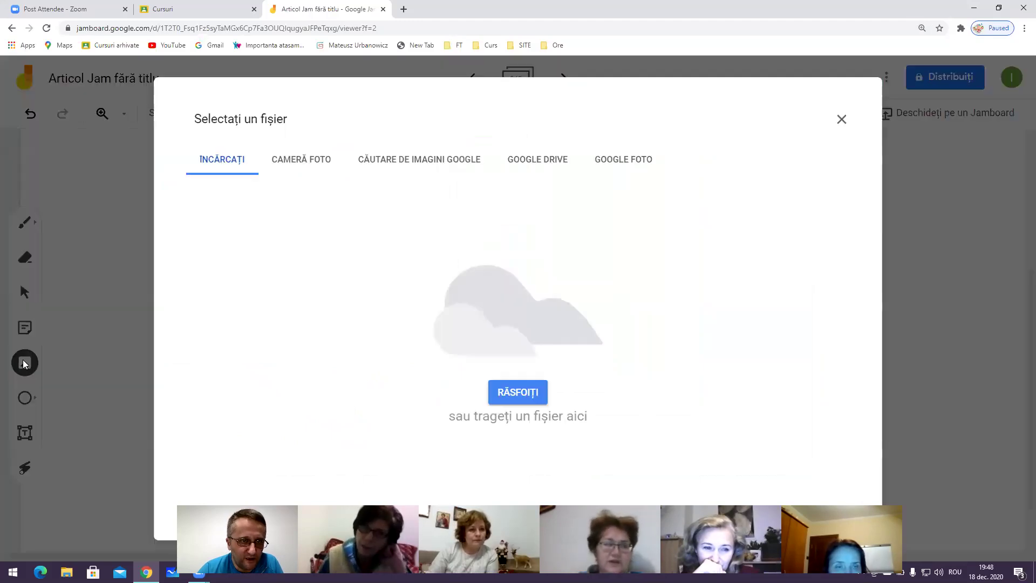
left_click(441, 161)
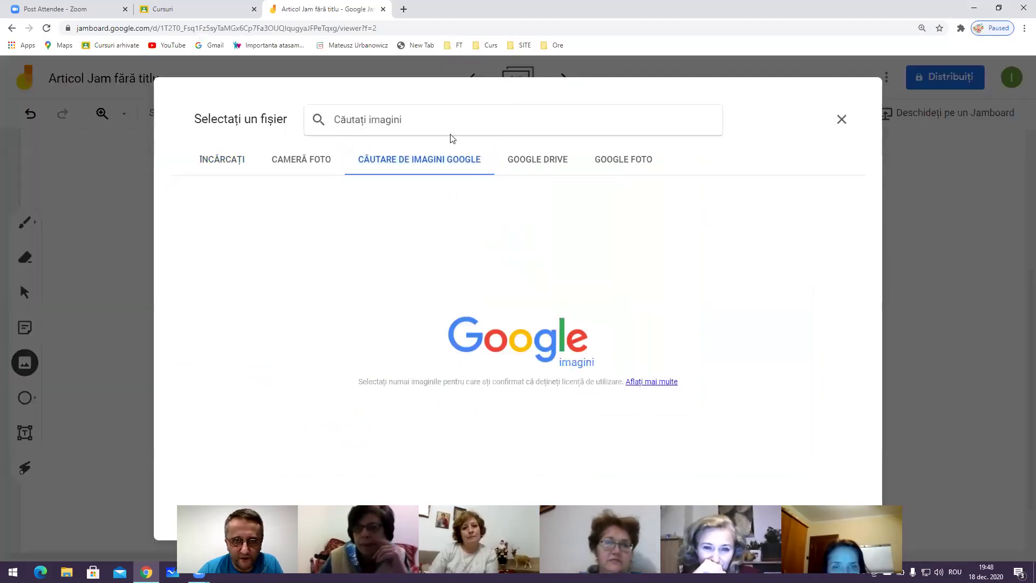
type("cal")
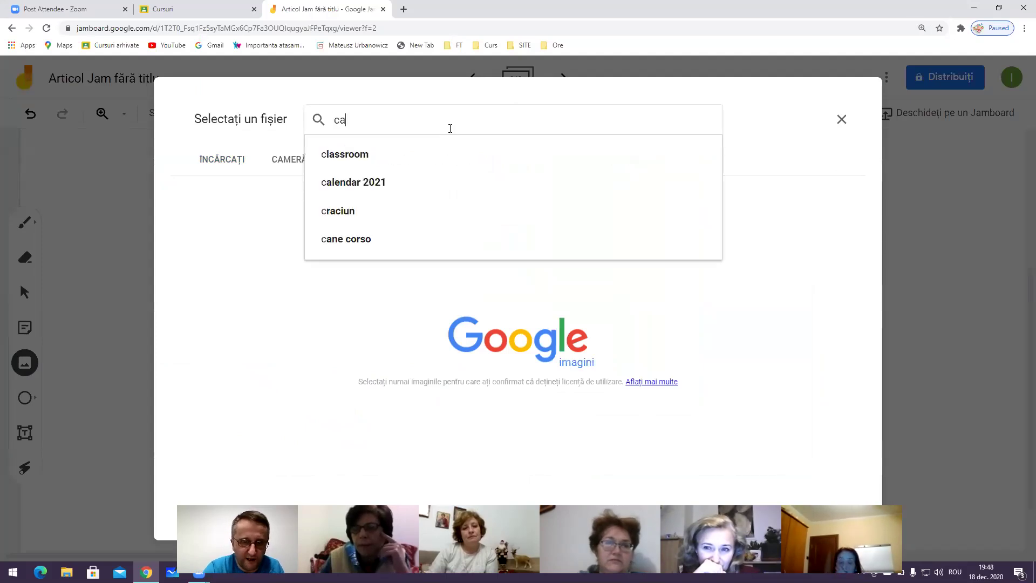
key("BackSpace")
key("BackSpace")
key("BackSpace")
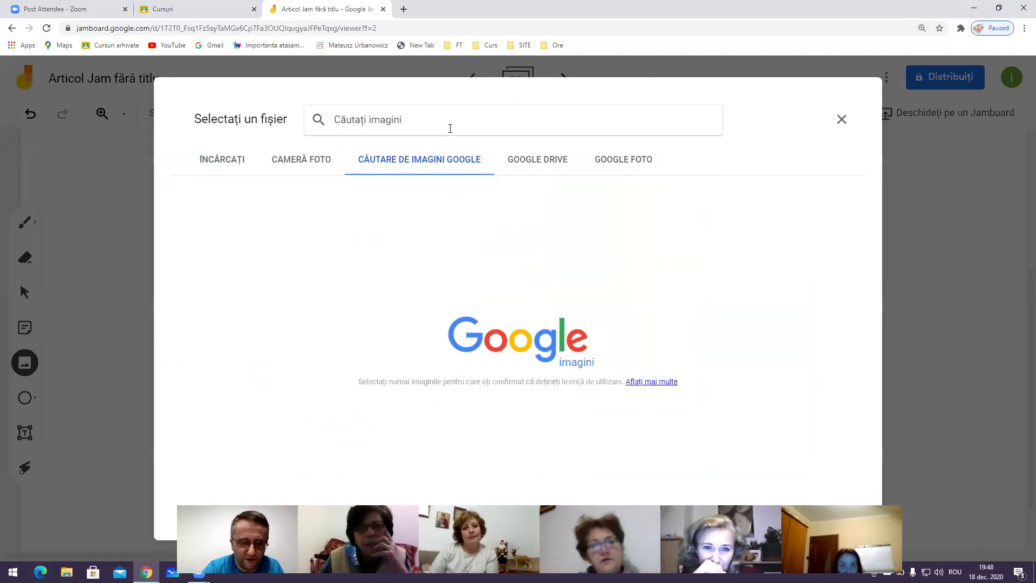
type("horse")
key("Return")
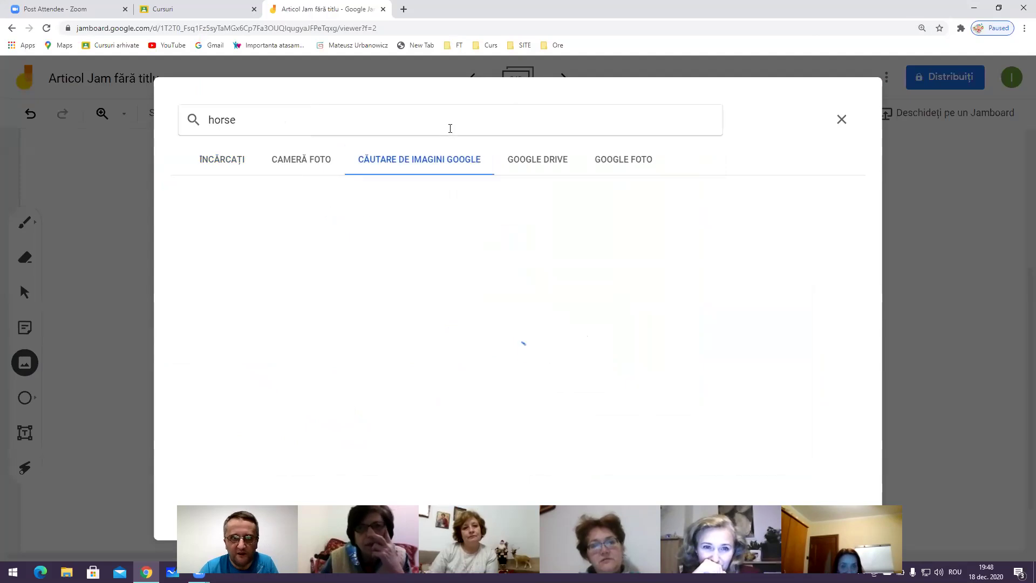
Insert the illustrated bay horse picture from the search results onto the frame
scroll(494, 271, "down", 1)
scroll(494, 271, "down", 4)
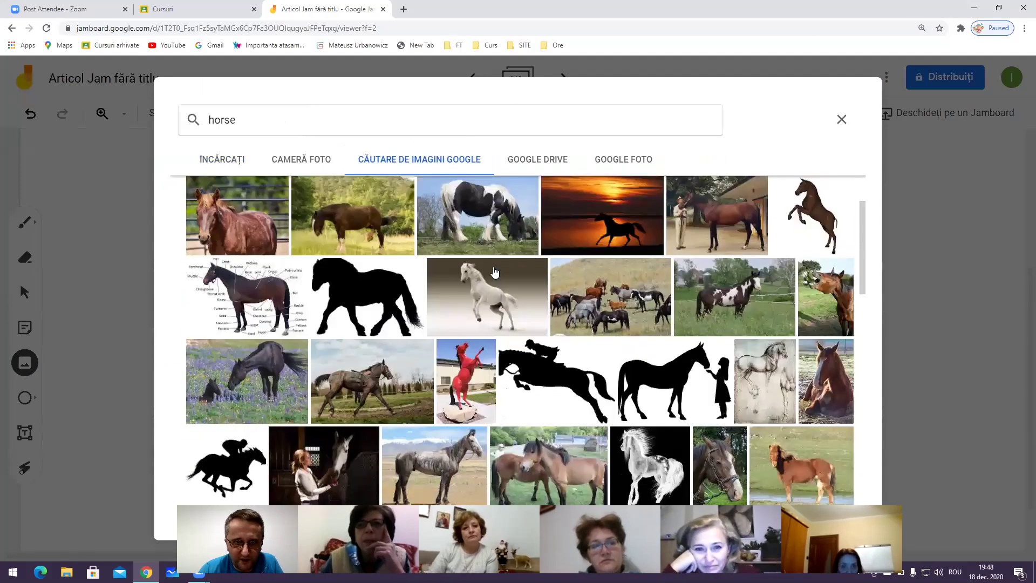
scroll(494, 271, "down", 3)
scroll(494, 272, "down", 3)
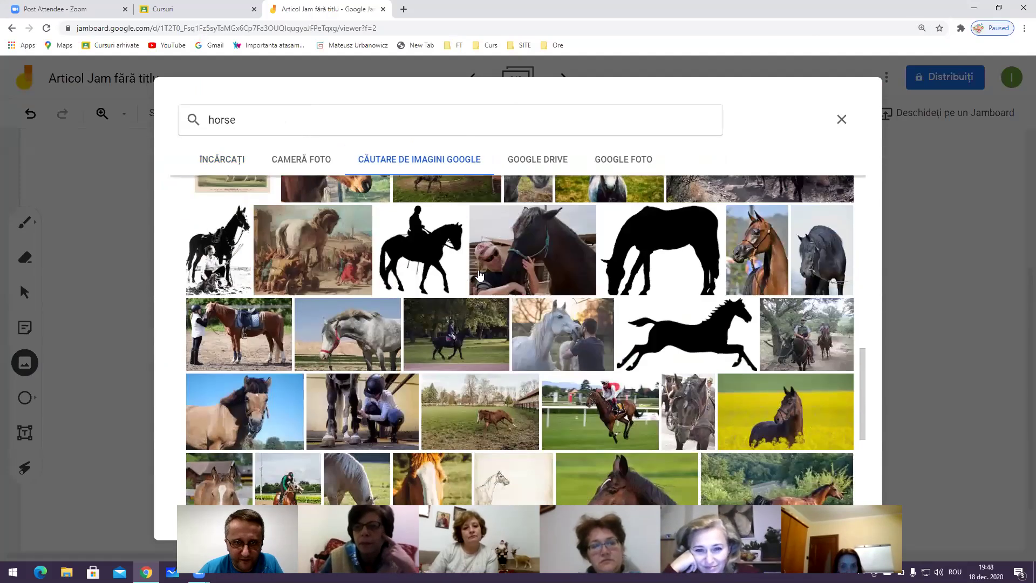
scroll(479, 275, "down", 1)
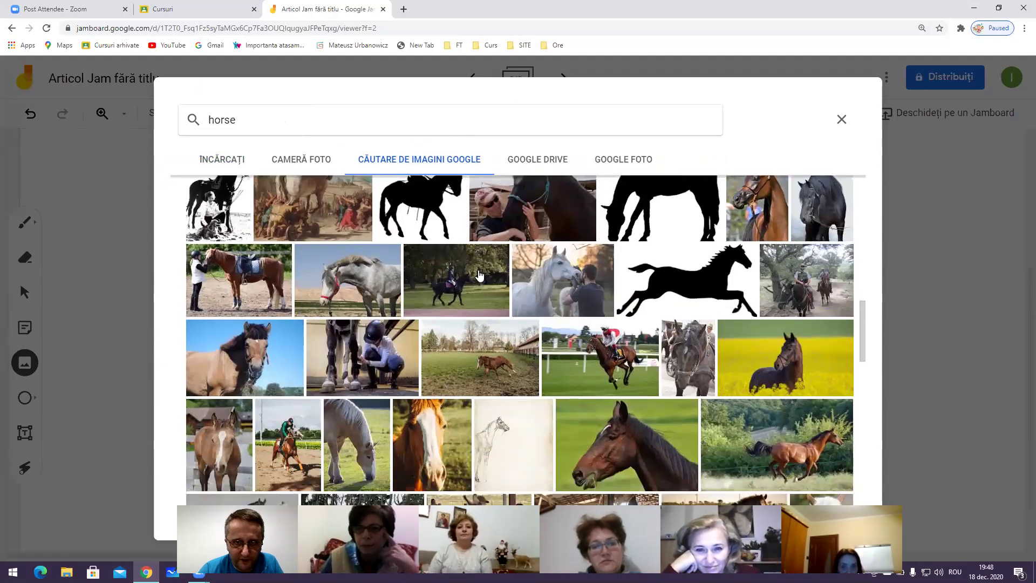
scroll(479, 275, "down", 2)
scroll(479, 276, "down", 1)
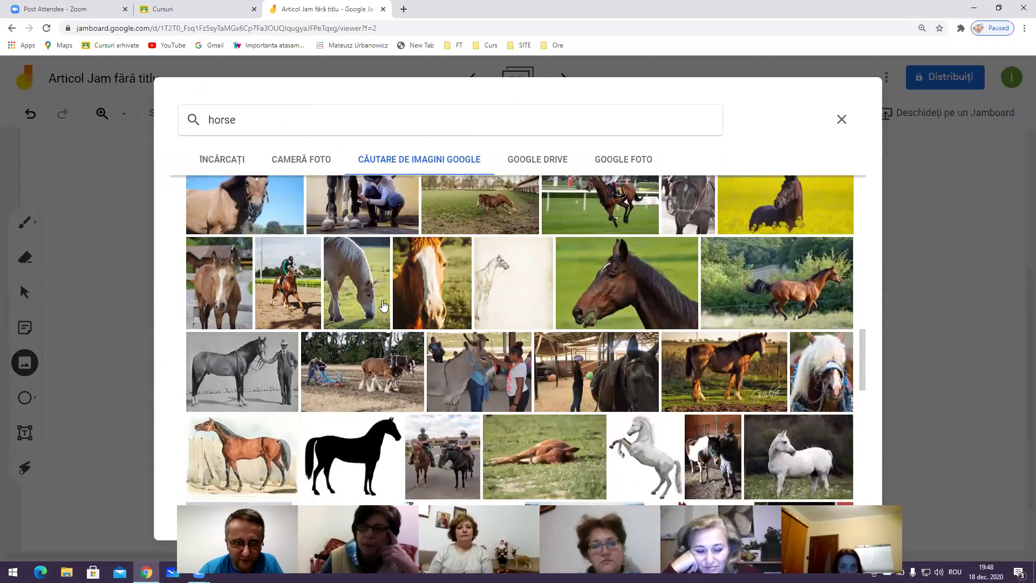
scroll(383, 306, "down", 2)
left_click(237, 358)
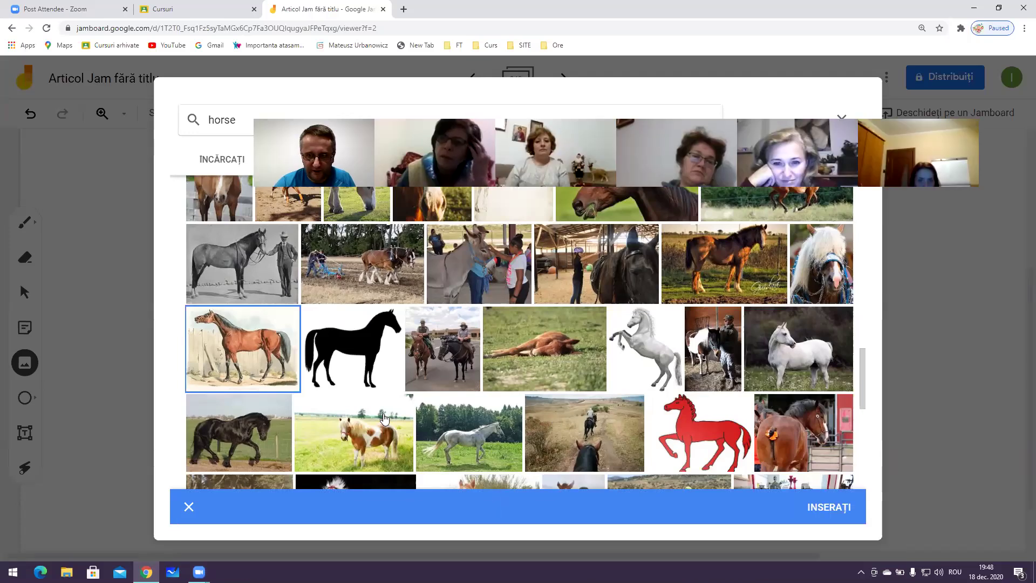
left_click(856, 503)
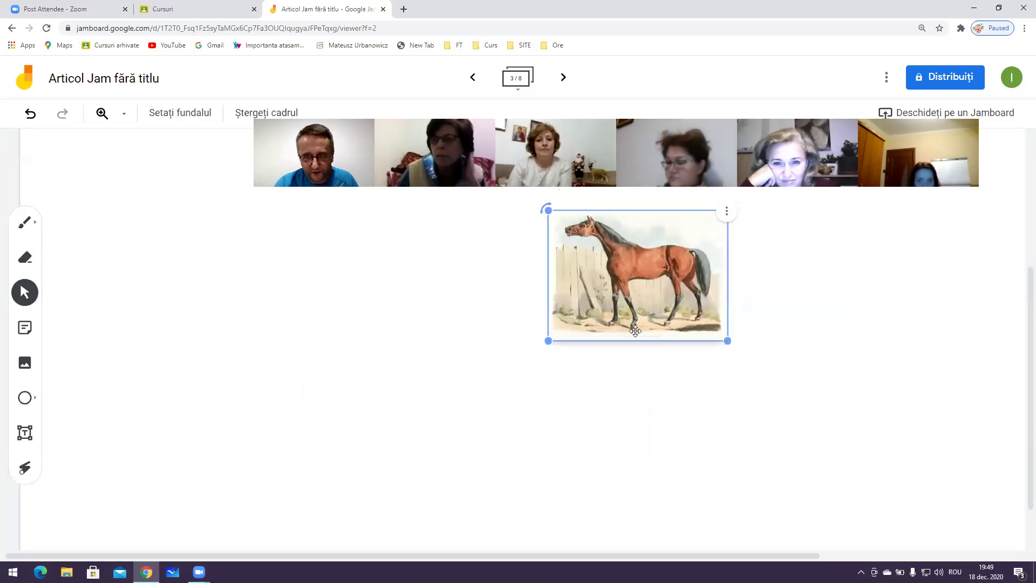
Move and enlarge the horse picture, then delete it from the frame
left_click_drag(635, 332, 553, 388)
left_click(649, 417)
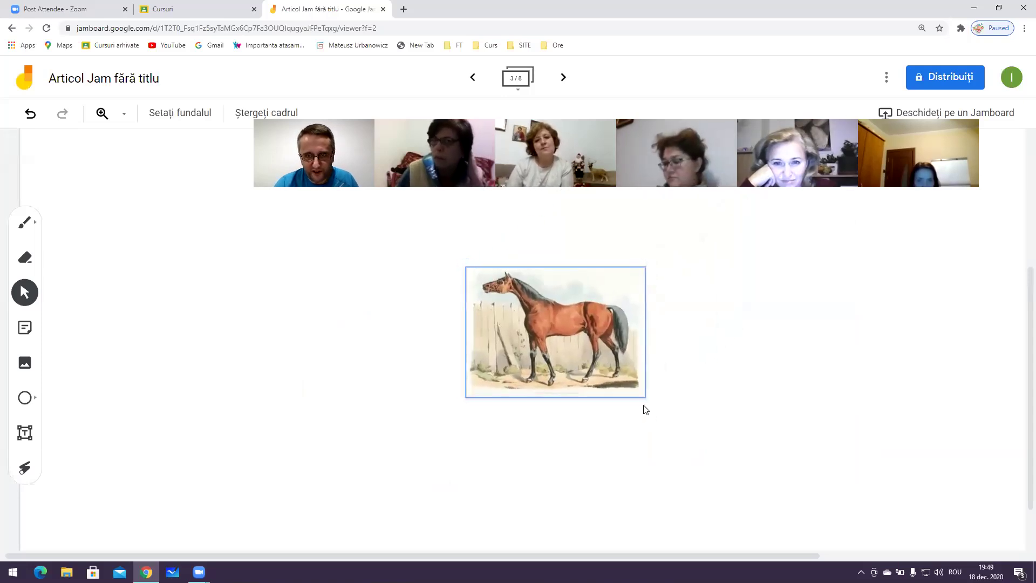
left_click_drag(642, 394, 842, 497)
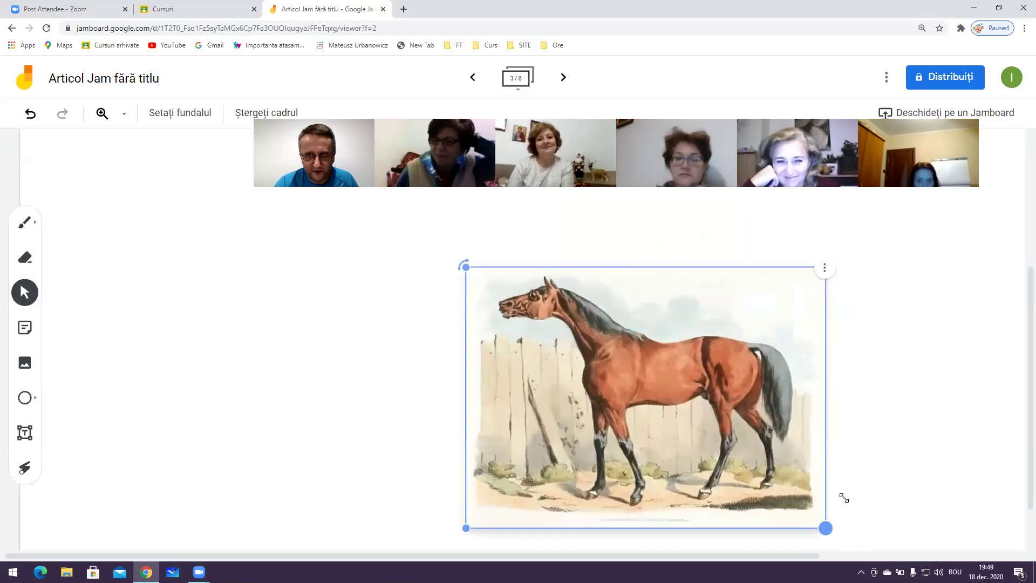
left_click(824, 268)
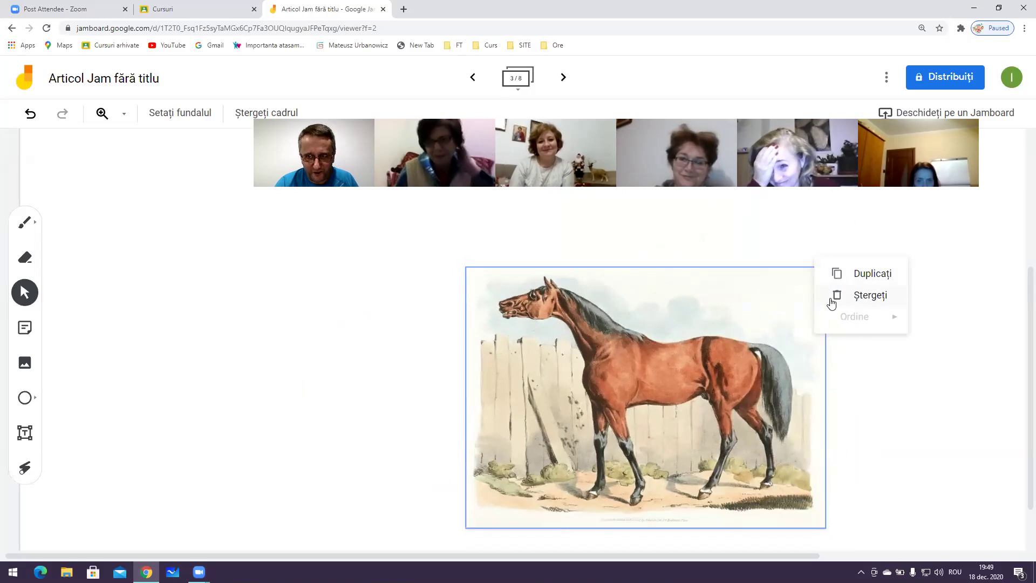
left_click(836, 296)
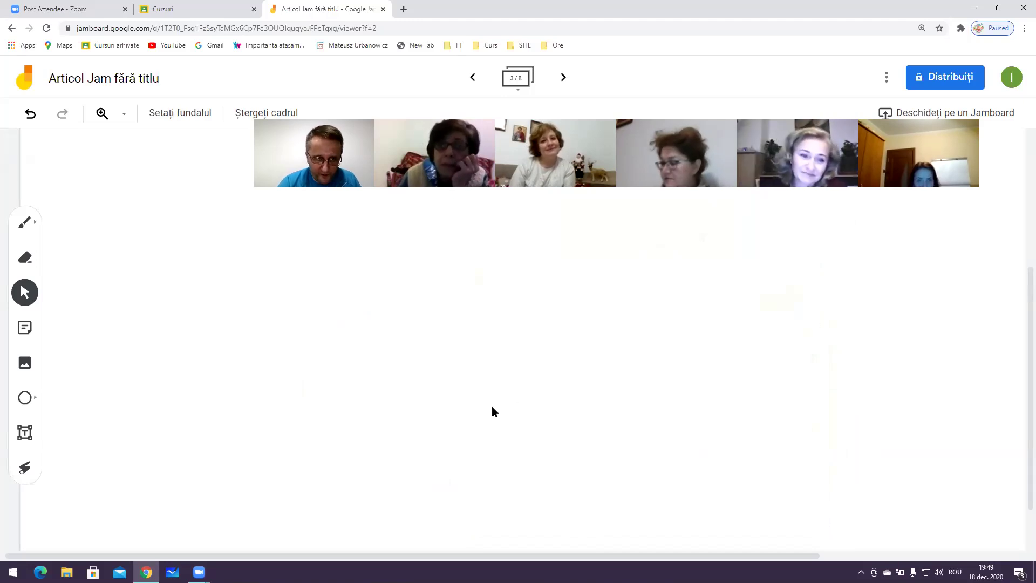
left_click(25, 398)
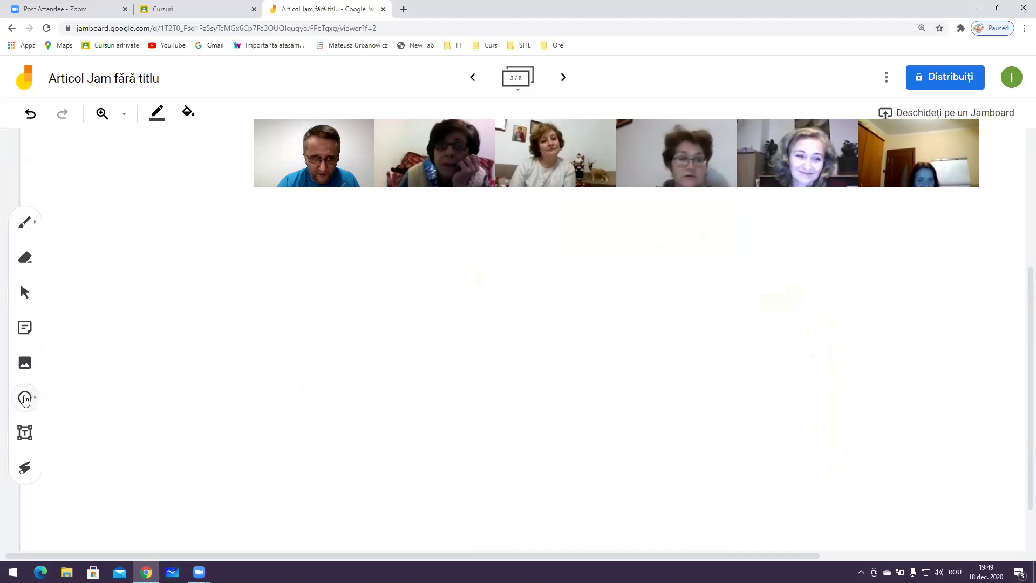
Draw a black-outlined circle on frame 3, enlarge it to nearly twice its size and shift it right
left_click(25, 399)
left_click(64, 397)
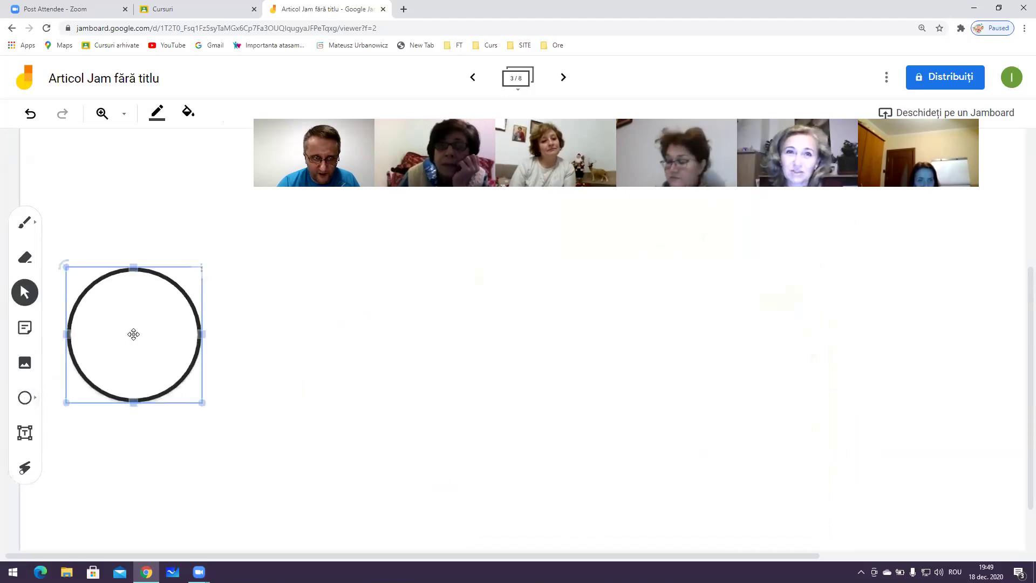
left_click(200, 405)
left_click(196, 392)
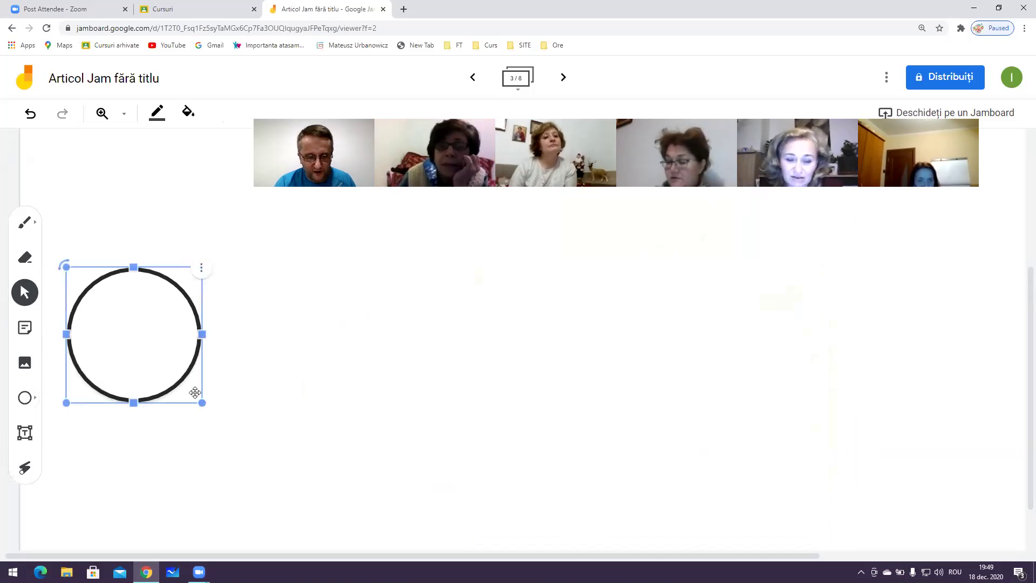
left_click_drag(203, 403, 385, 322)
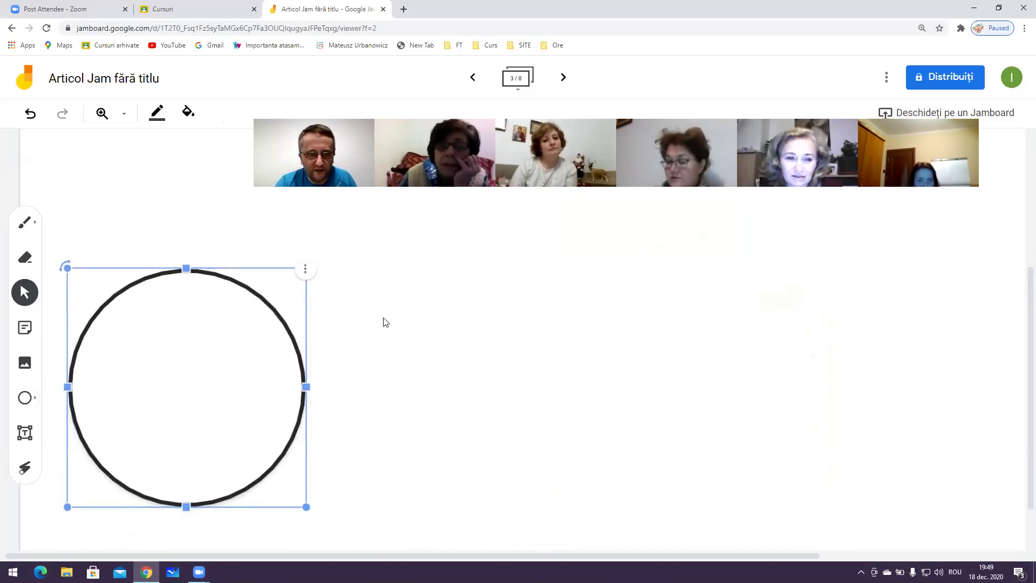
left_click_drag(235, 336, 361, 334)
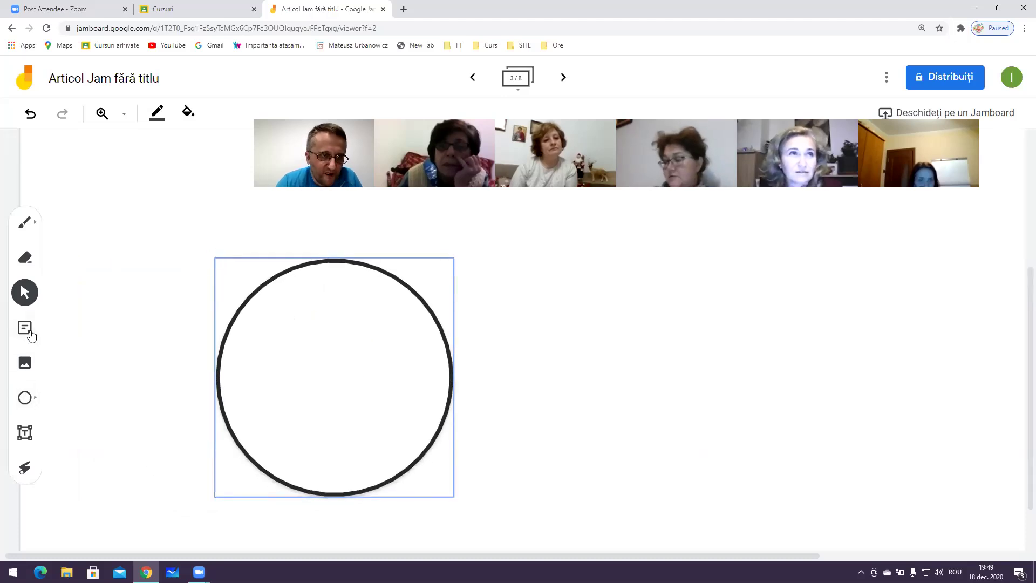
left_click(24, 222)
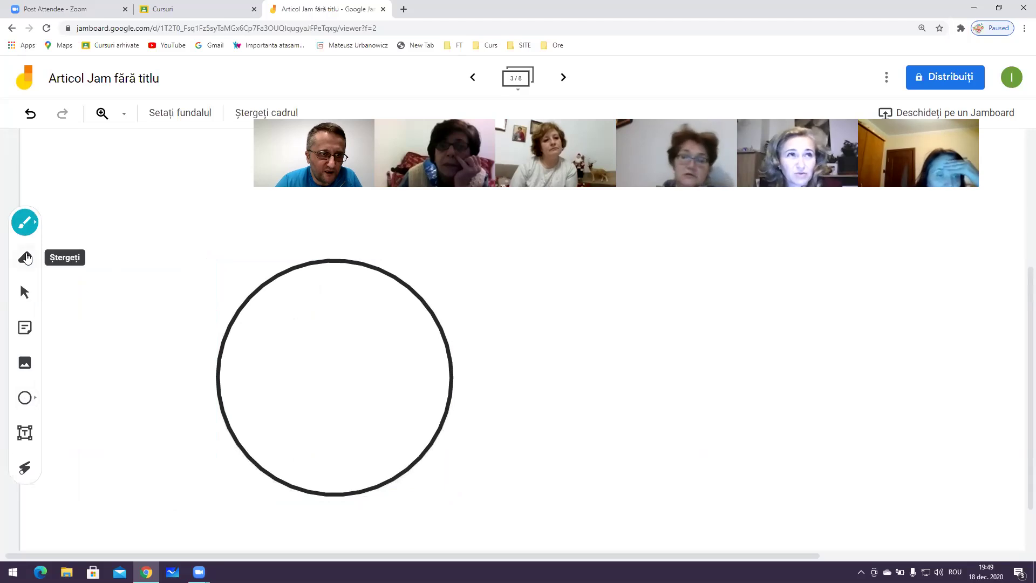
Scribble a teal highlighter stroke inside the circle, then switch back to the marker pen
left_click(26, 223)
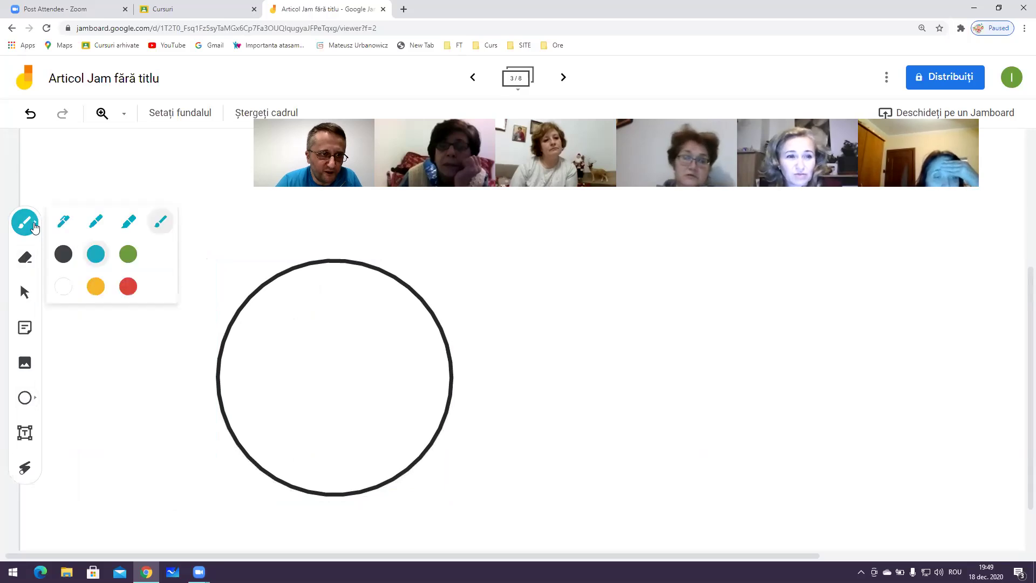
left_click(100, 254)
mouse_move(291, 326)
left_mouse_down()
mouse_move(280, 374)
mouse_move(332, 382)
left_mouse_up()
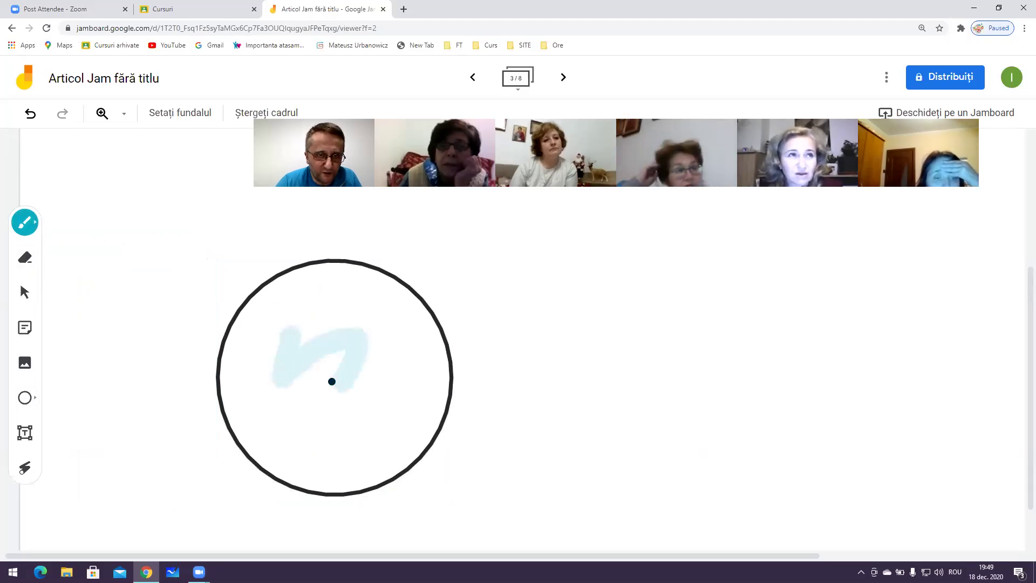
left_click(36, 218)
left_click(61, 223)
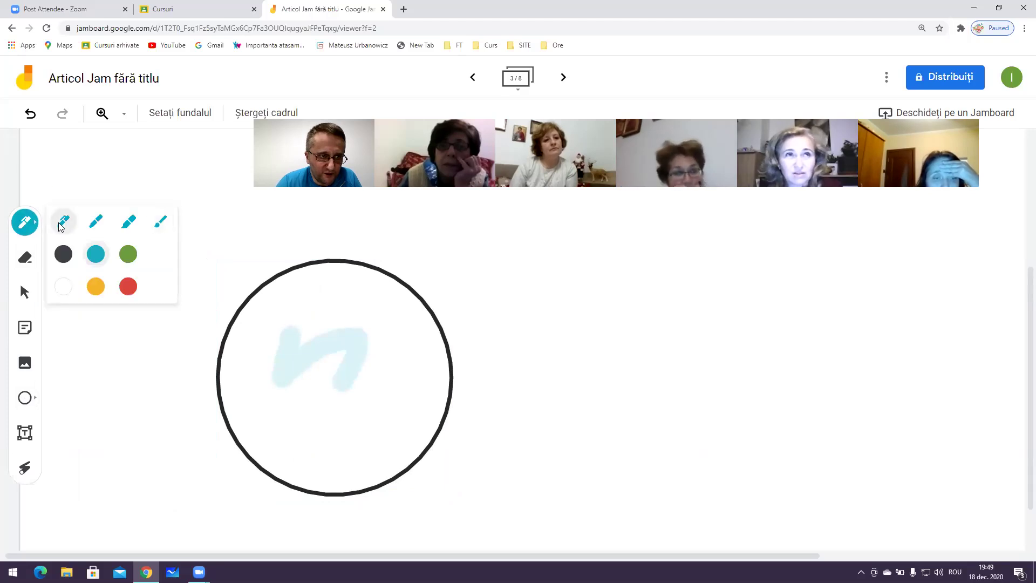
Add a text box reading 'xszscZ' inside the circle, positioned higher up
left_click(25, 434)
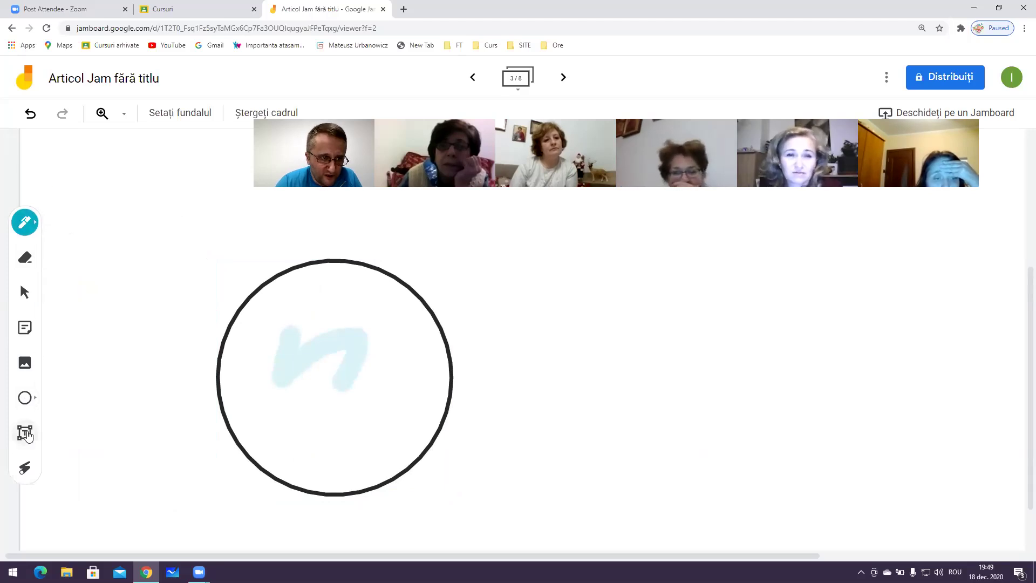
left_click(218, 392)
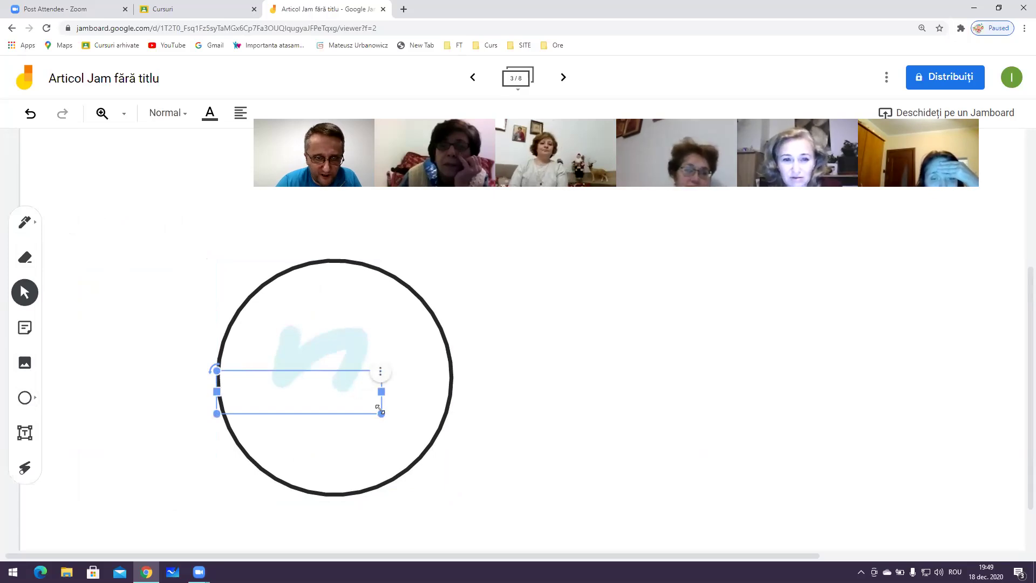
left_click_drag(308, 398, 344, 370)
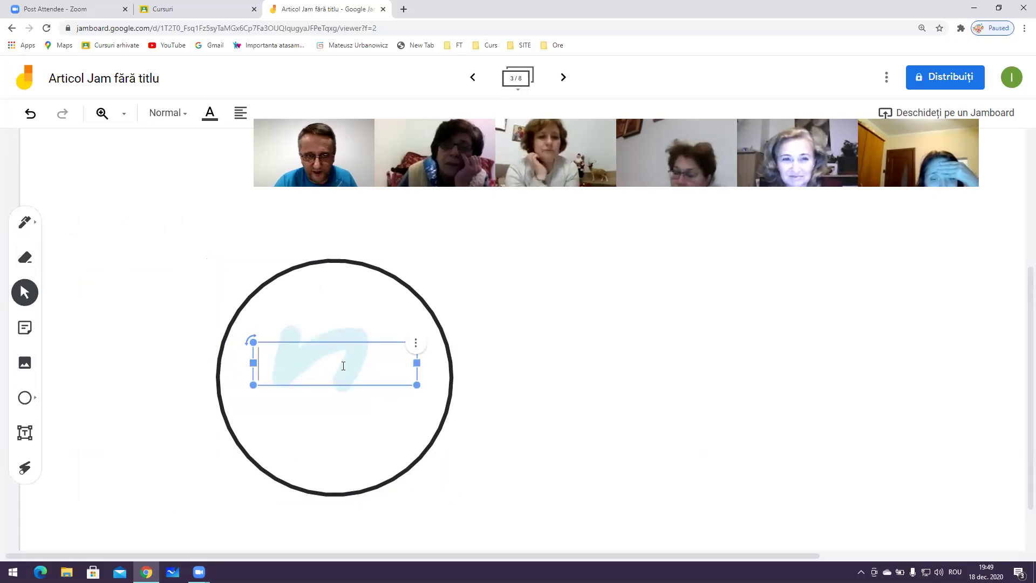
type("xszscZ")
left_click(365, 425)
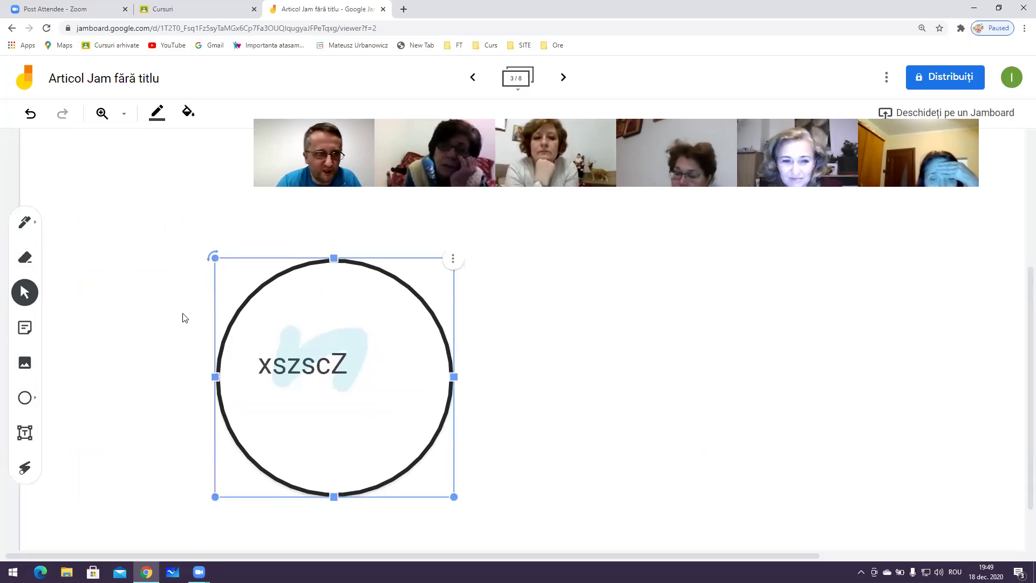
left_click(153, 115)
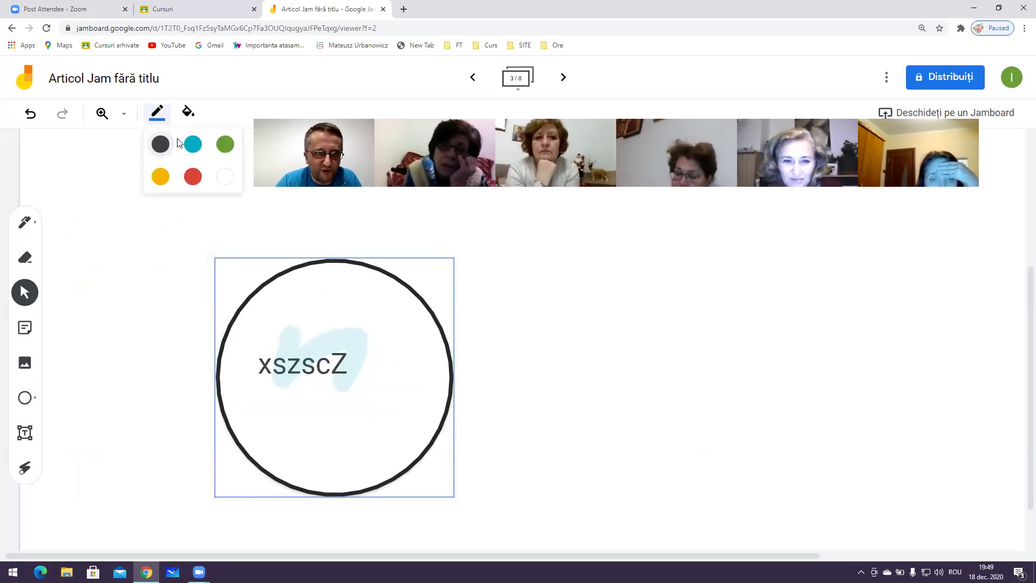
Set the circle's outline colour to teal and fill it pink behind the xszscZ text
left_click(193, 145)
left_click(154, 116)
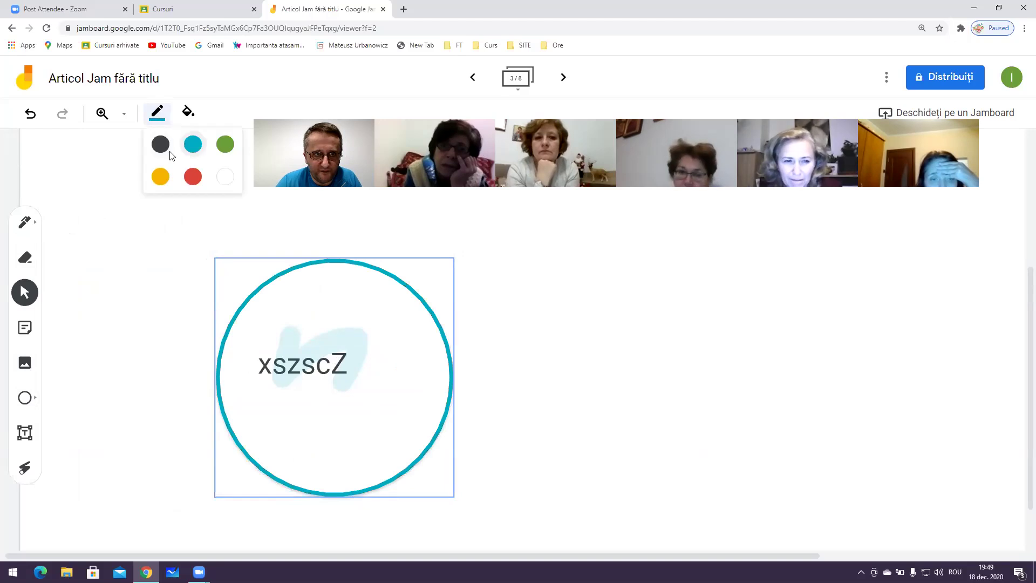
left_click(195, 115)
left_click(223, 175)
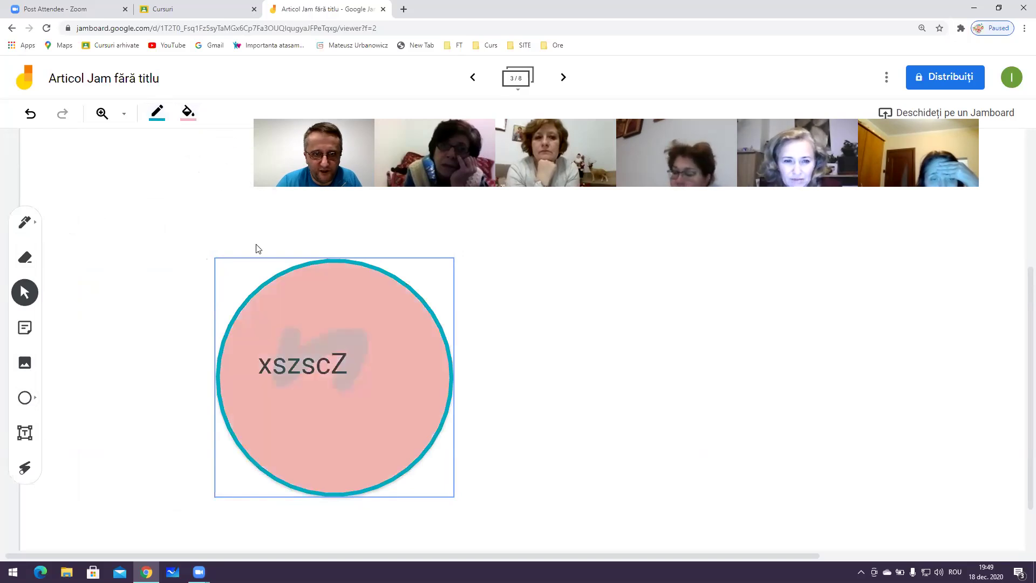
left_click(363, 376)
left_click(346, 427)
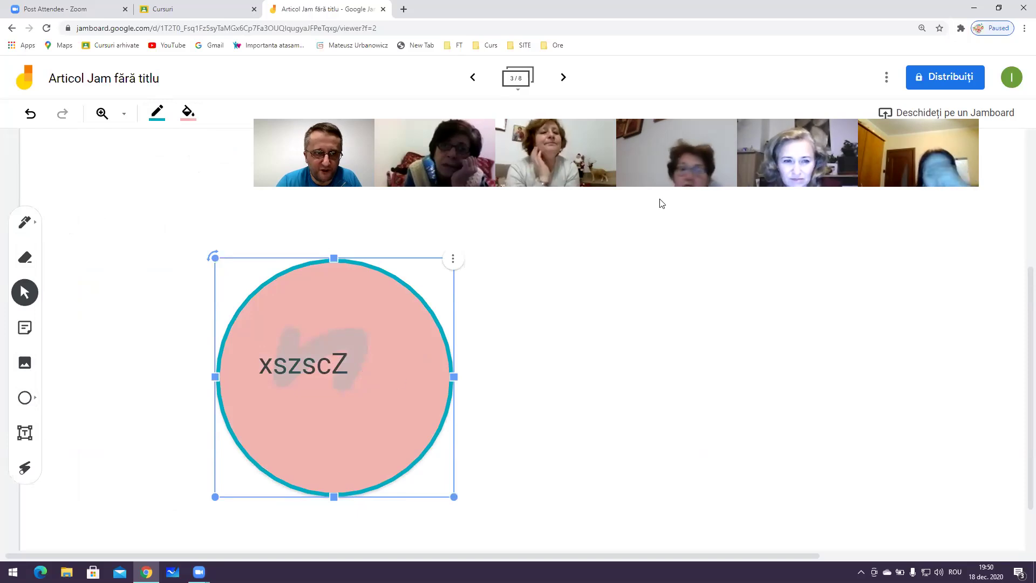
left_click(33, 400)
Place a pink square to the left of the circle
left_click(28, 398)
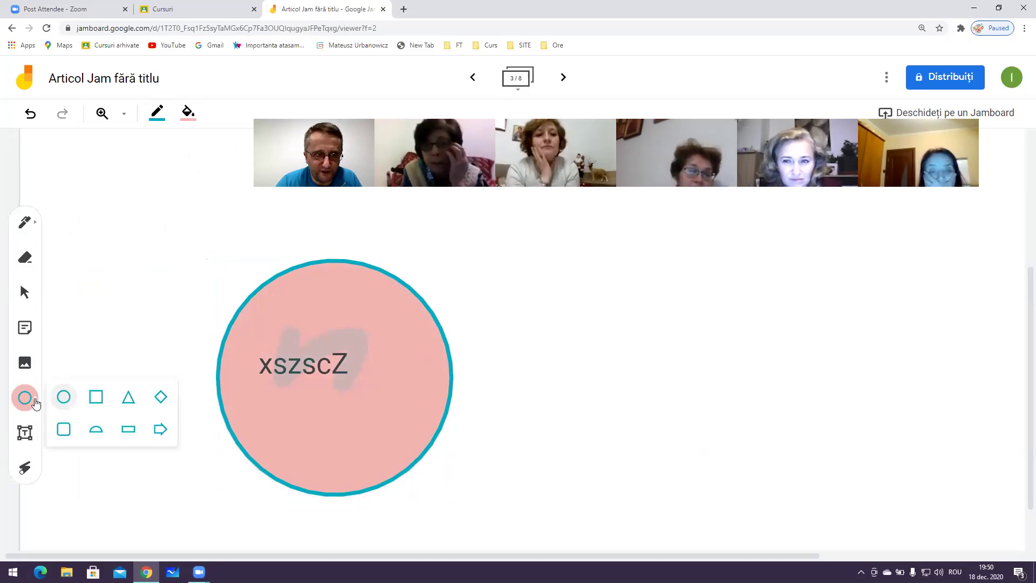
left_click(97, 399)
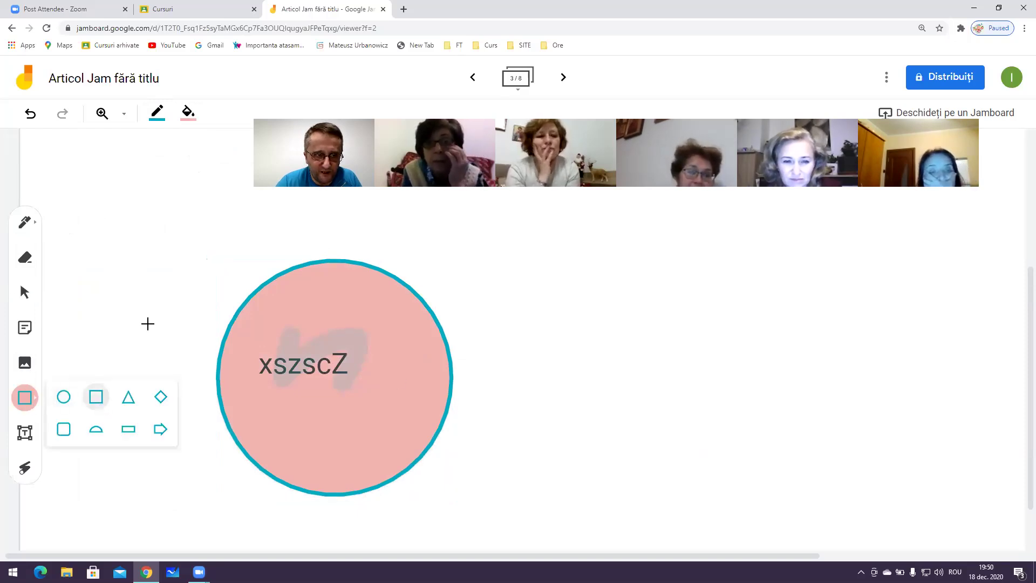
left_click(147, 324)
Place a triangle to the right of the circle and fill it light blue
left_click(24, 398)
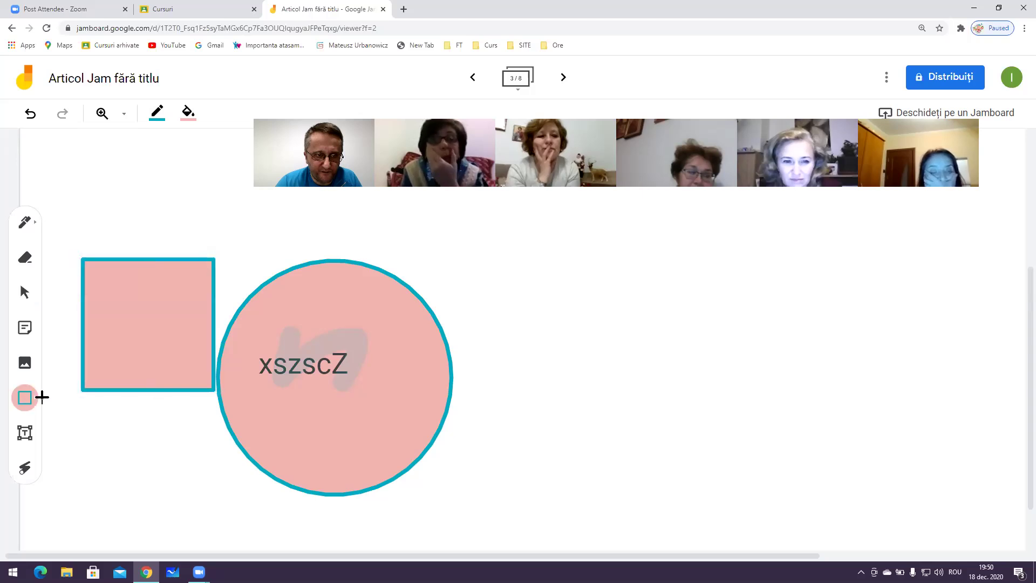
left_click(31, 401)
left_click(129, 397)
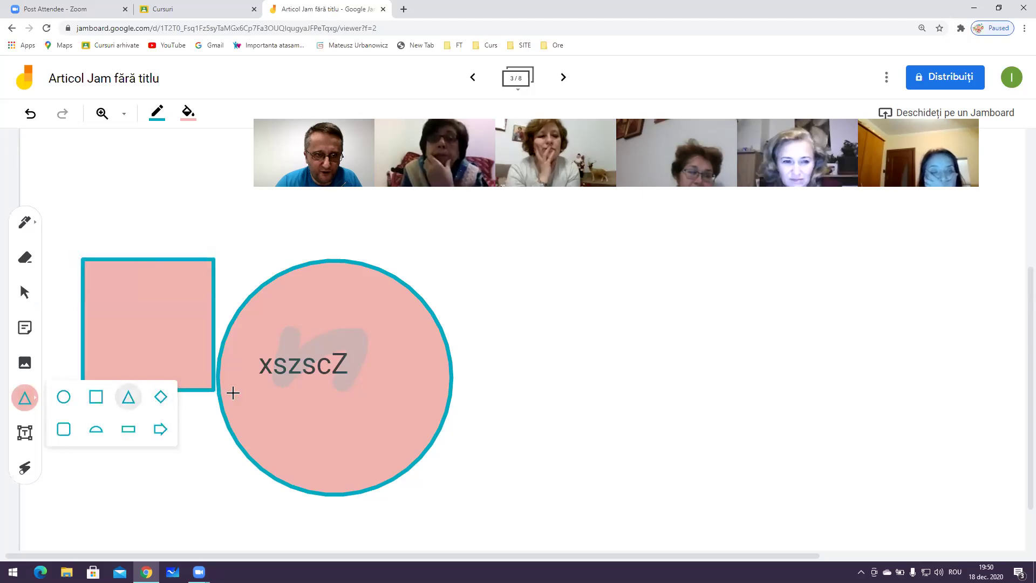
left_click(488, 365)
left_click_drag(507, 380, 684, 358)
left_click(676, 426)
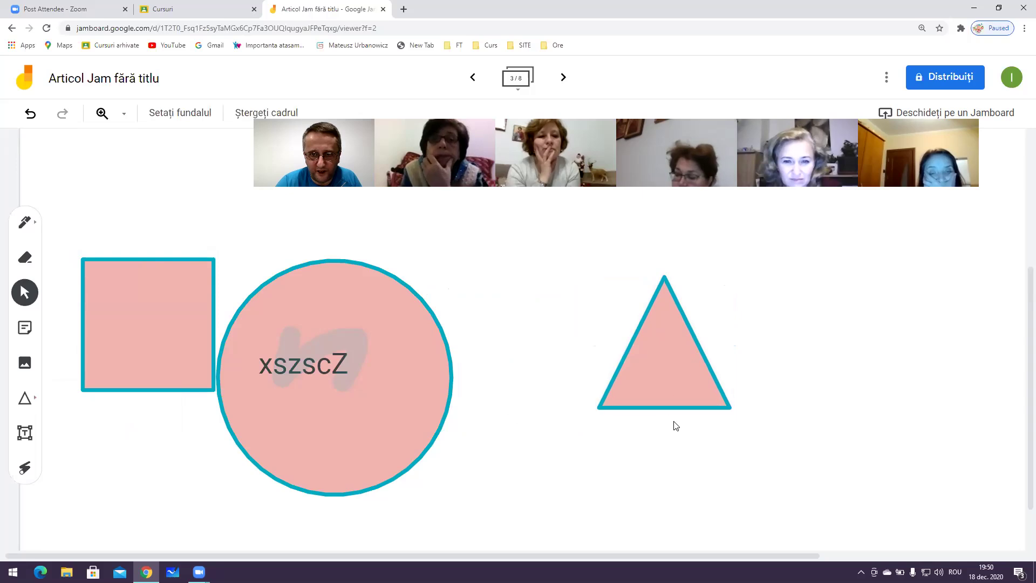
left_click(668, 387)
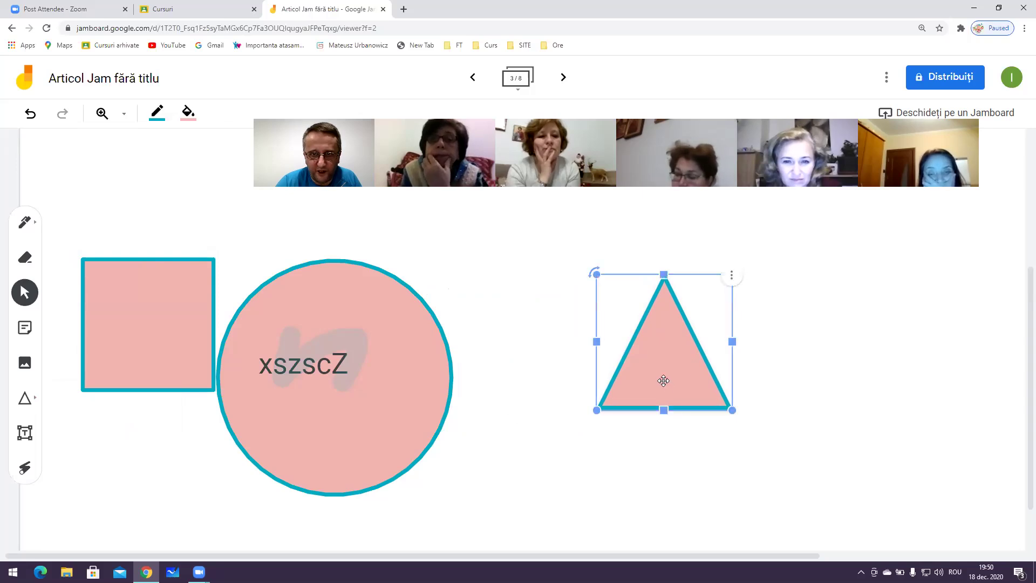
left_click(189, 113)
left_click(221, 145)
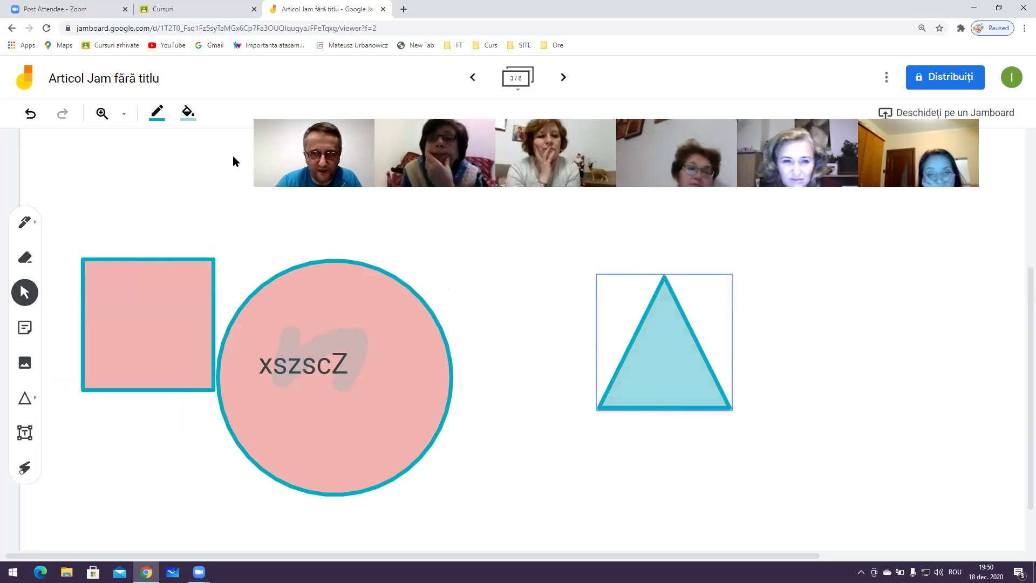
left_click(590, 319)
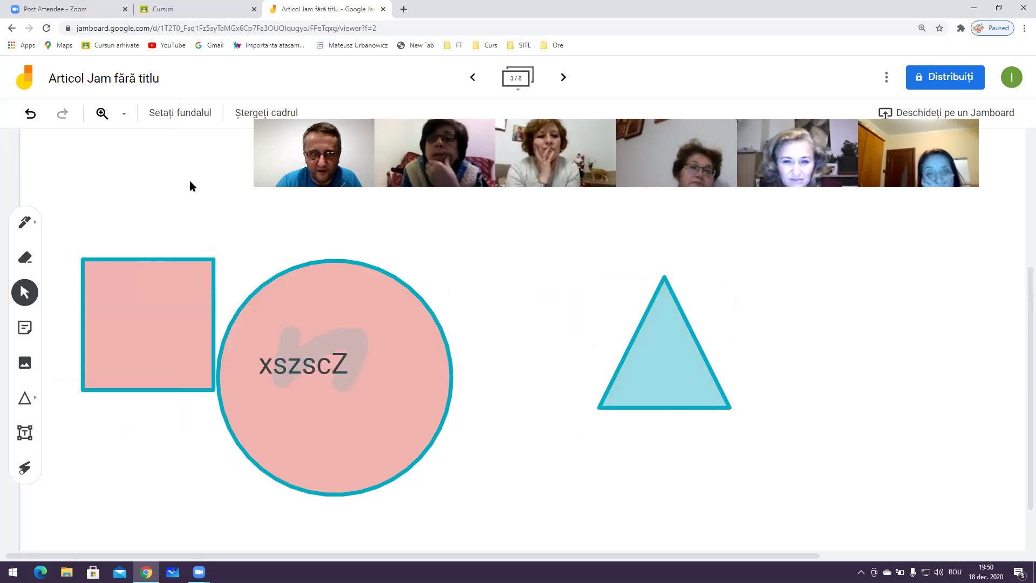
left_click(194, 114)
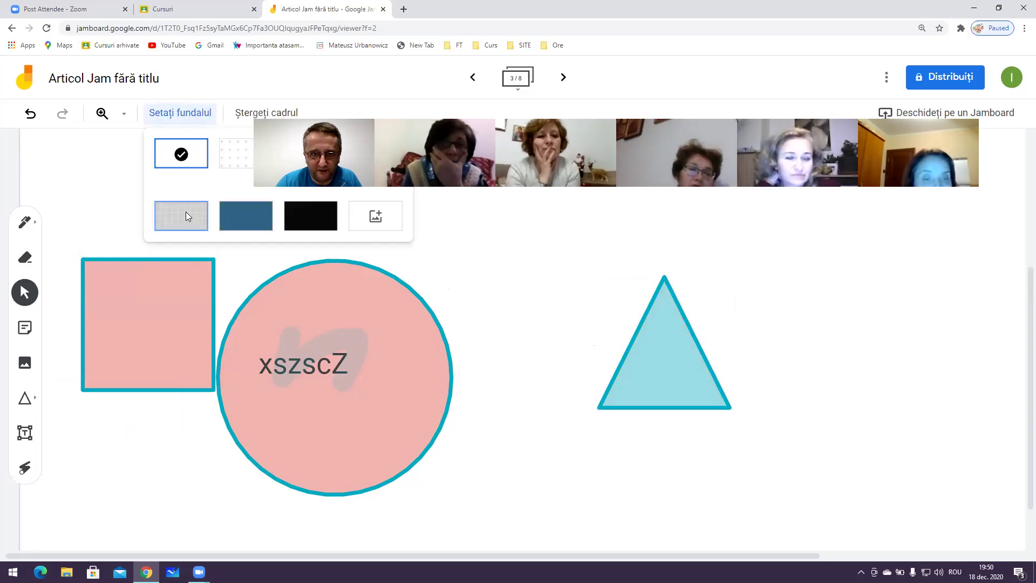
Give the frame a grey grid background and reposition the square, circle and triangle
left_click(185, 214)
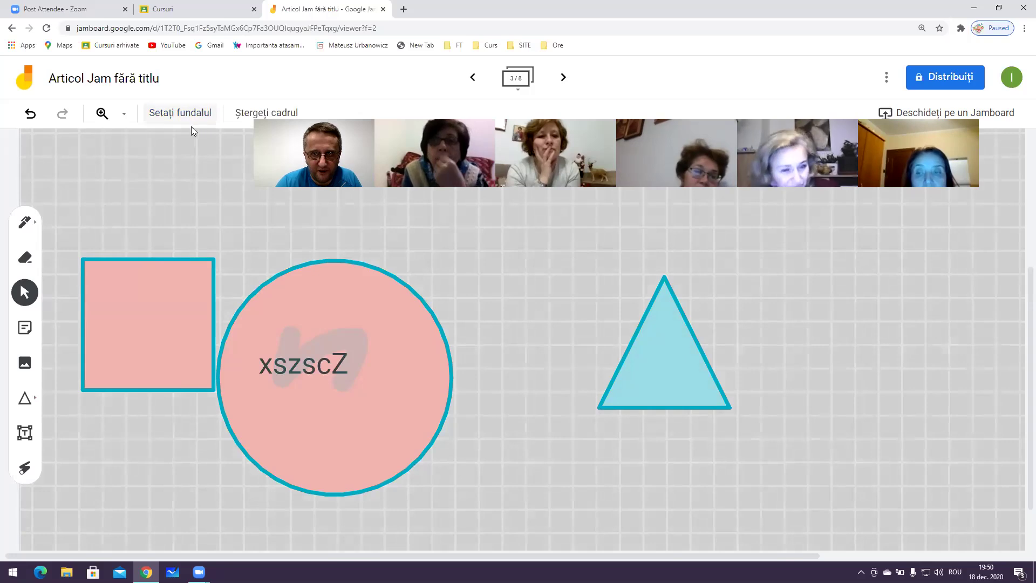
left_click(129, 289)
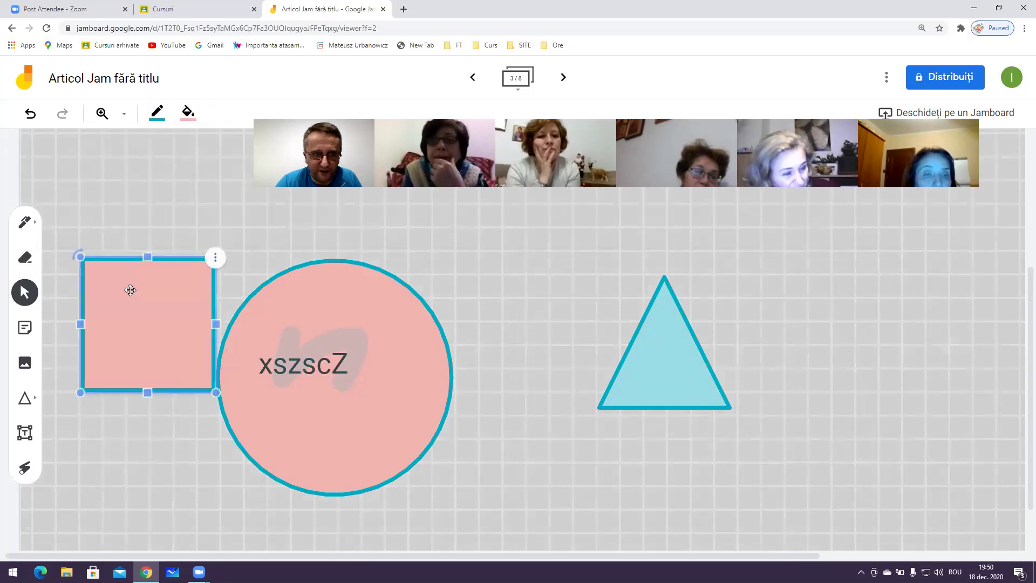
left_click_drag(141, 287, 126, 192)
left_click_drag(333, 329, 541, 314)
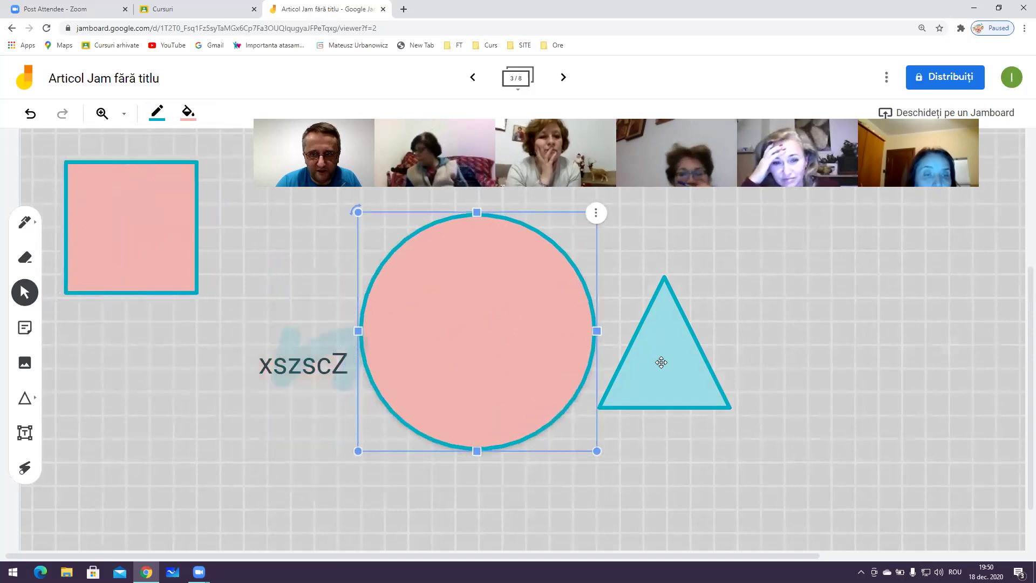
left_click_drag(661, 362, 935, 295)
left_click_drag(578, 364, 746, 382)
Erase the blue highlighter scribble behind the xszscZ text
left_click(340, 366)
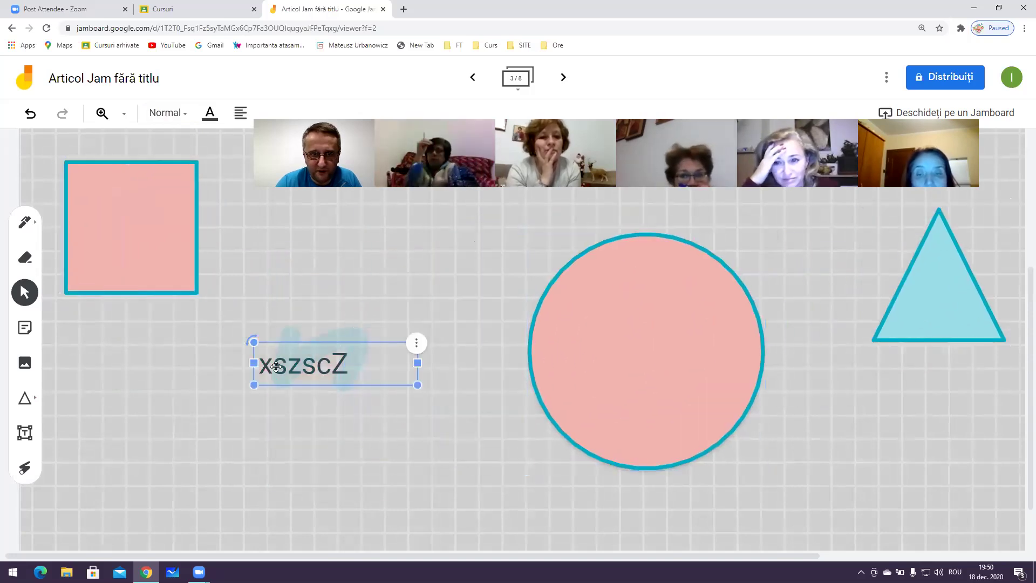
left_click(214, 210)
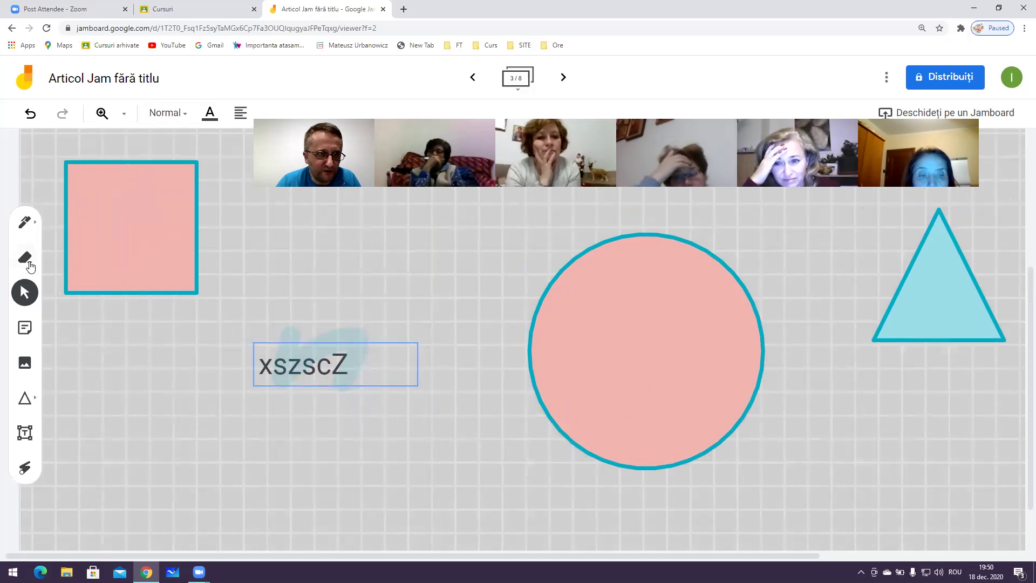
left_click(30, 266)
mouse_move(330, 332)
left_mouse_down()
mouse_move(331, 358)
mouse_move(358, 351)
mouse_move(286, 368)
mouse_move(382, 359)
mouse_move(298, 326)
mouse_move(335, 356)
mouse_move(283, 380)
left_mouse_up()
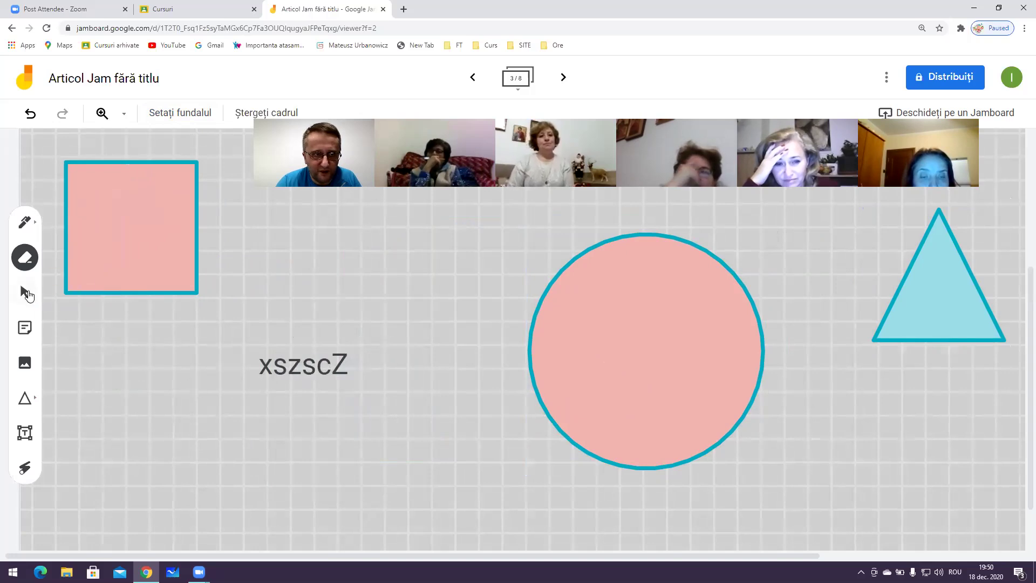
Move the xszscZ text onto the circle and shift the square to uncover it
left_click(27, 293)
left_click_drag(302, 364, 199, 391)
left_click(285, 390)
left_click(593, 349)
left_click(135, 284)
left_click_drag(152, 219, 415, 300)
left_click(498, 429)
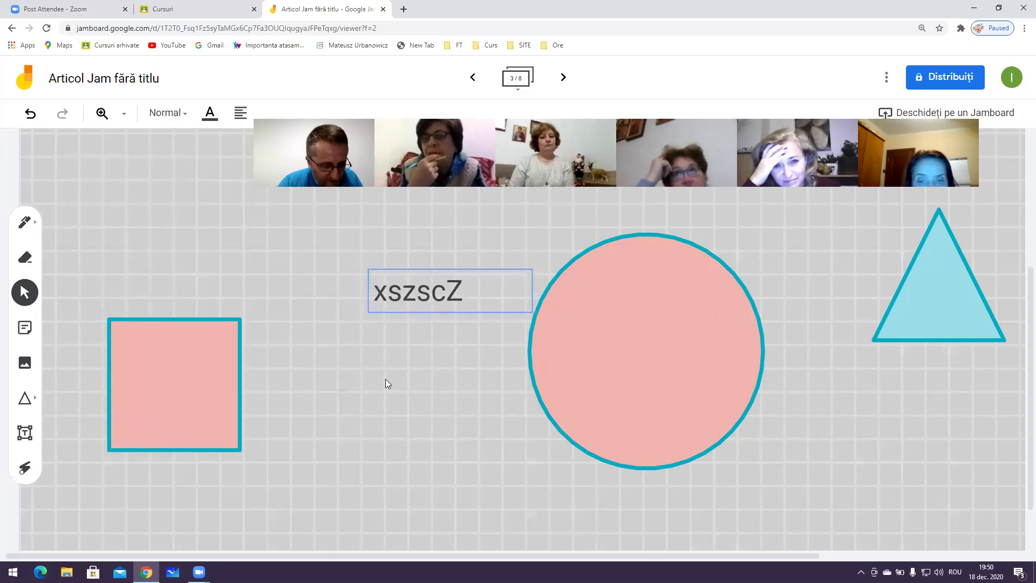
left_click(400, 426)
Move the xszscZ text toward the right edge and raise the square beside the triangle
left_click(874, 306)
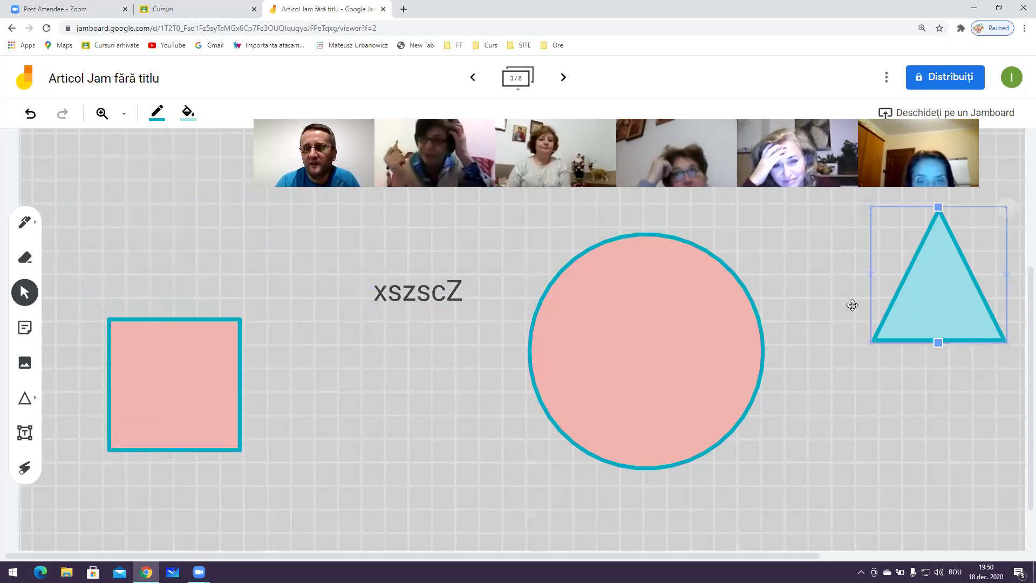
left_click_drag(919, 262, 412, 318)
left_click(901, 329)
left_click(609, 367)
left_click_drag(207, 356, 233, 289)
left_click(67, 359)
left_click(25, 432)
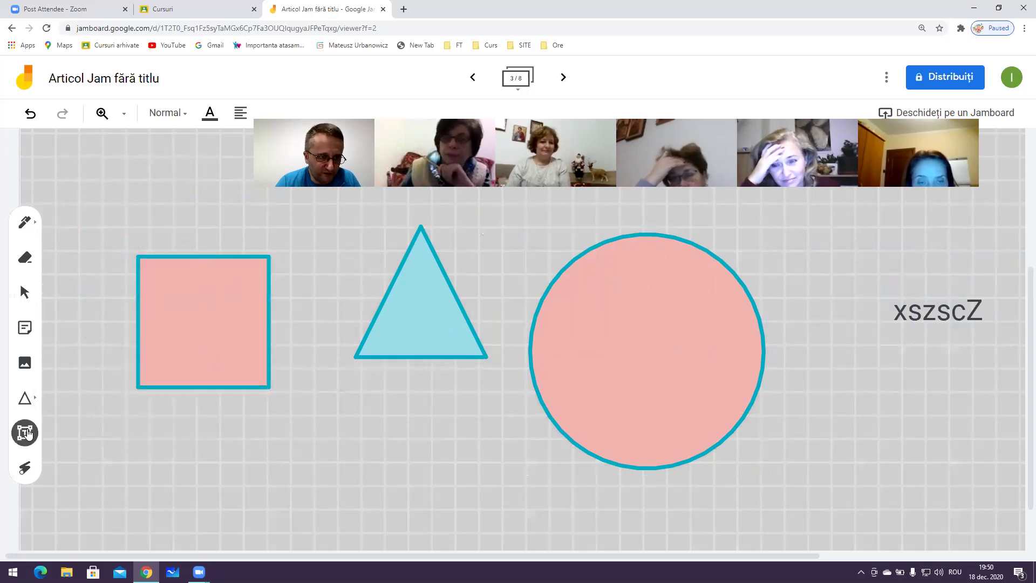
Add a text box reading 'salut, ce mai faceti?' and place it beneath the triangle
left_click(143, 421)
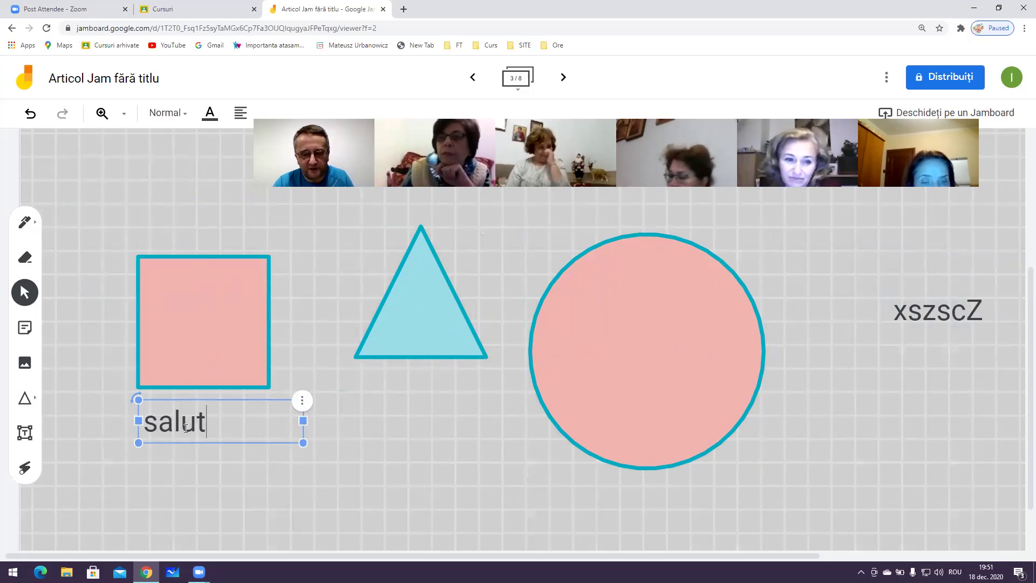
type("salut, ce mai faceti?")
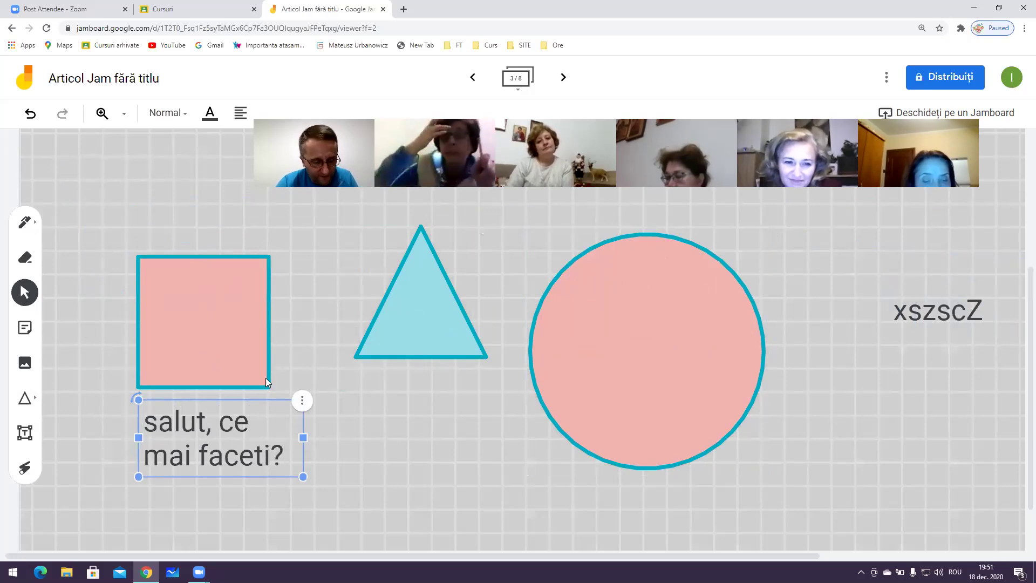
left_click(345, 445)
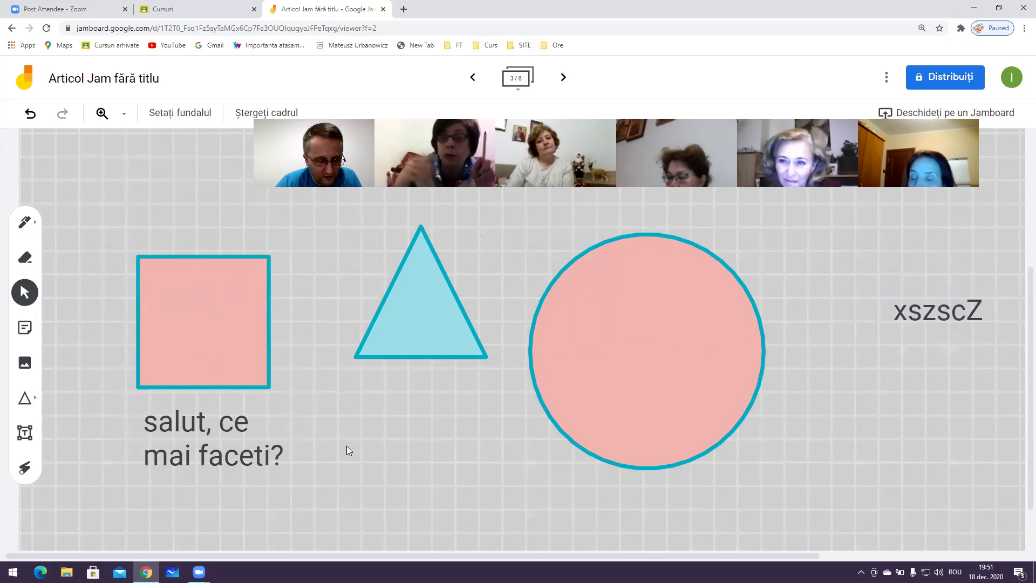
left_click_drag(241, 432, 441, 434)
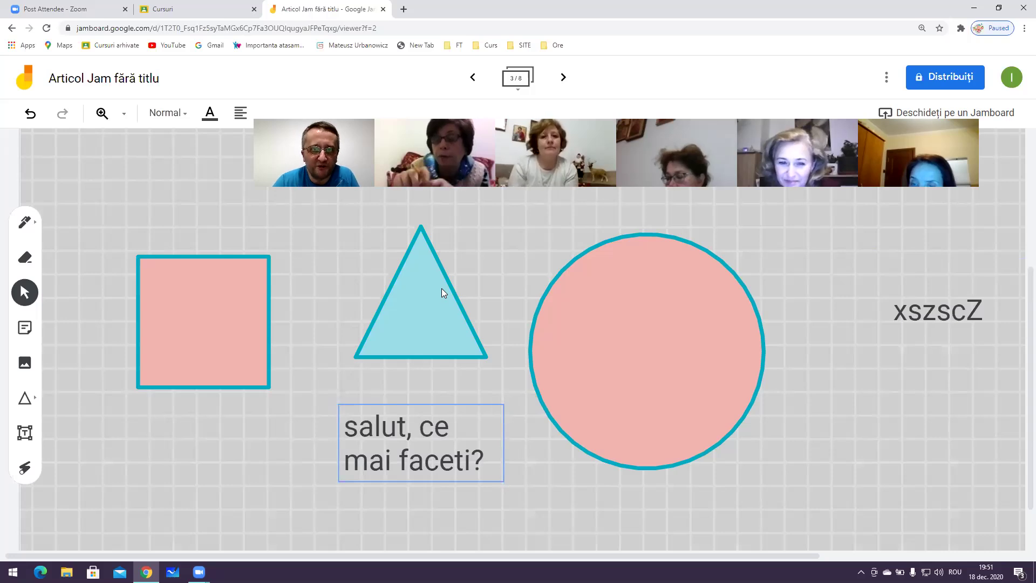
left_click(423, 438)
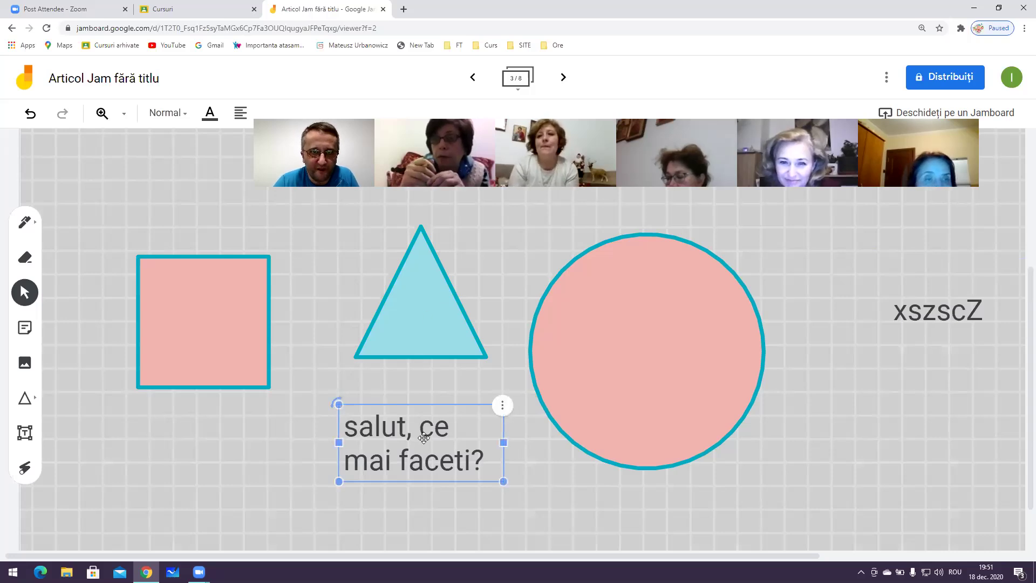
left_click(196, 374)
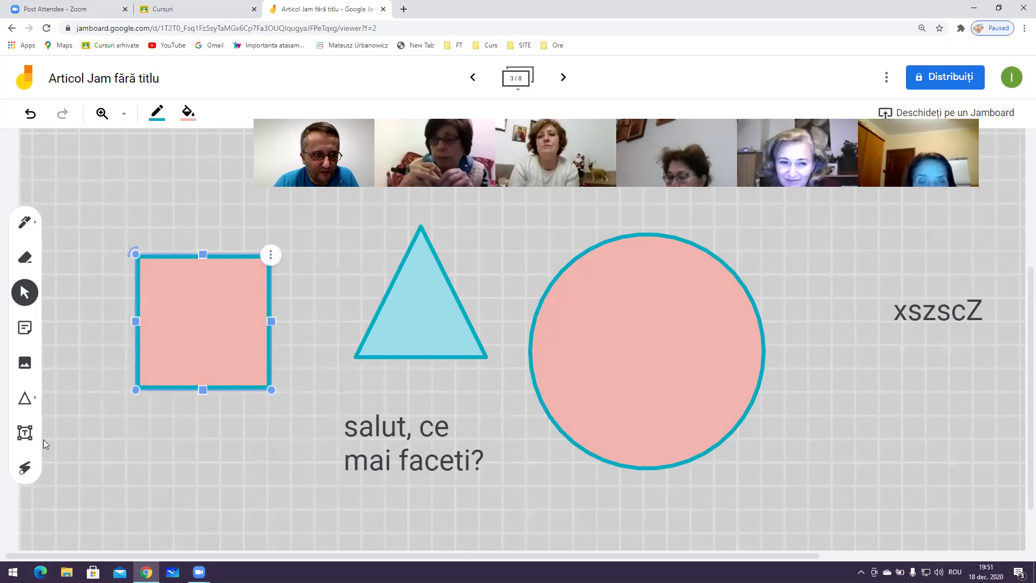
left_click(24, 467)
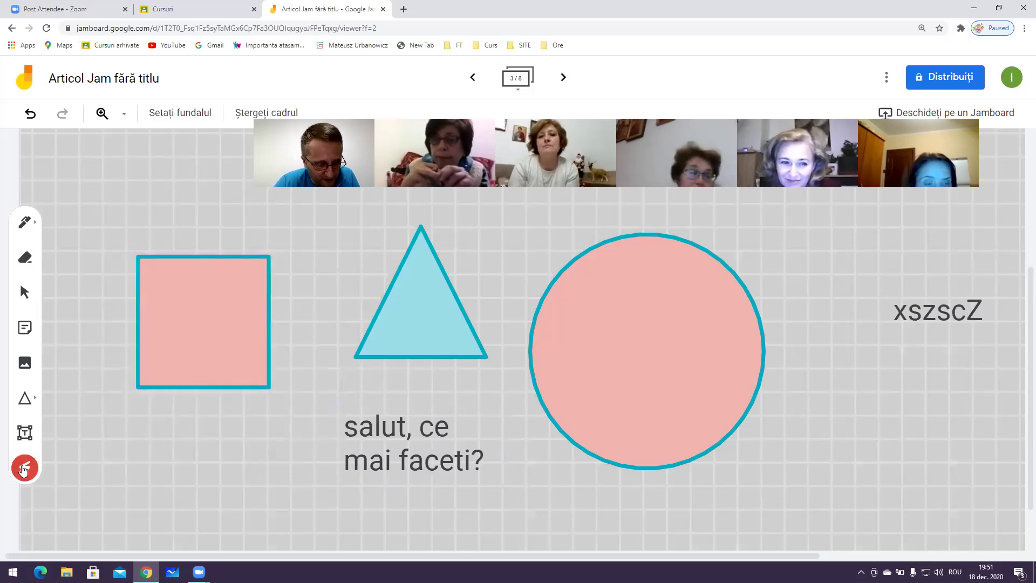
left_click_drag(278, 385, 250, 444)
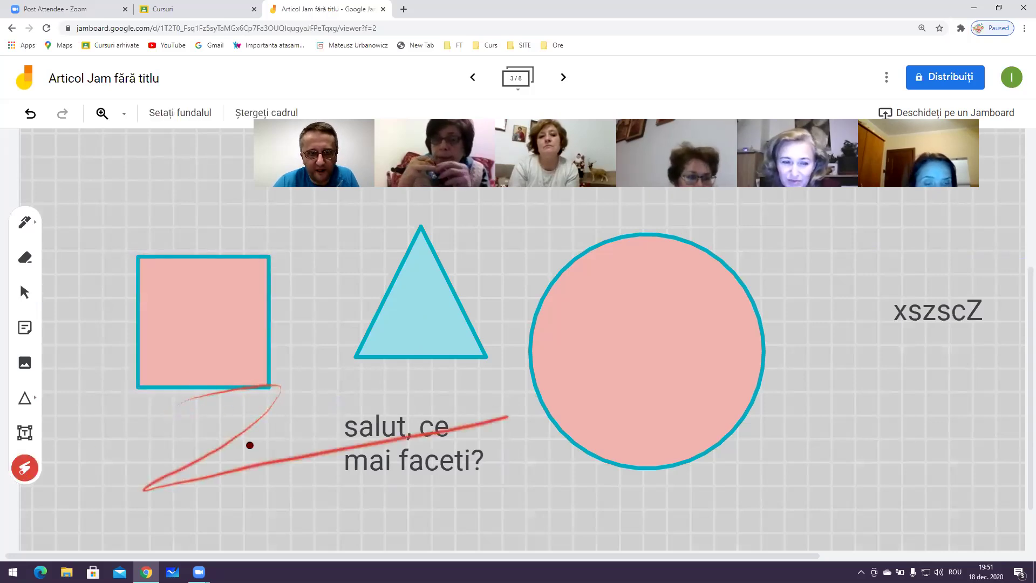
mouse_move(343, 402)
left_mouse_down()
mouse_move(238, 490)
mouse_move(394, 496)
left_mouse_up()
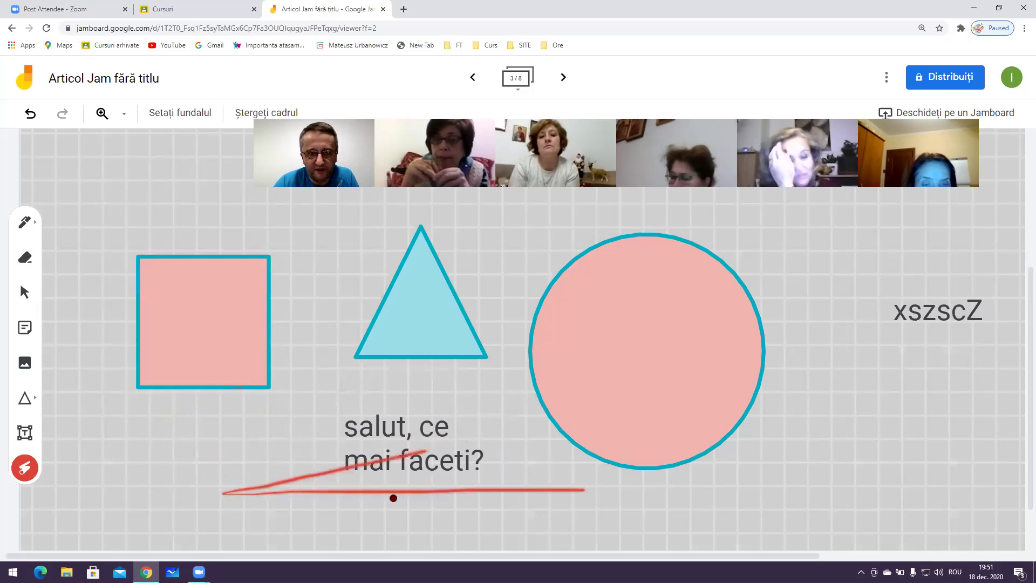
mouse_move(352, 295)
left_mouse_down()
mouse_move(502, 206)
mouse_move(404, 375)
left_mouse_up()
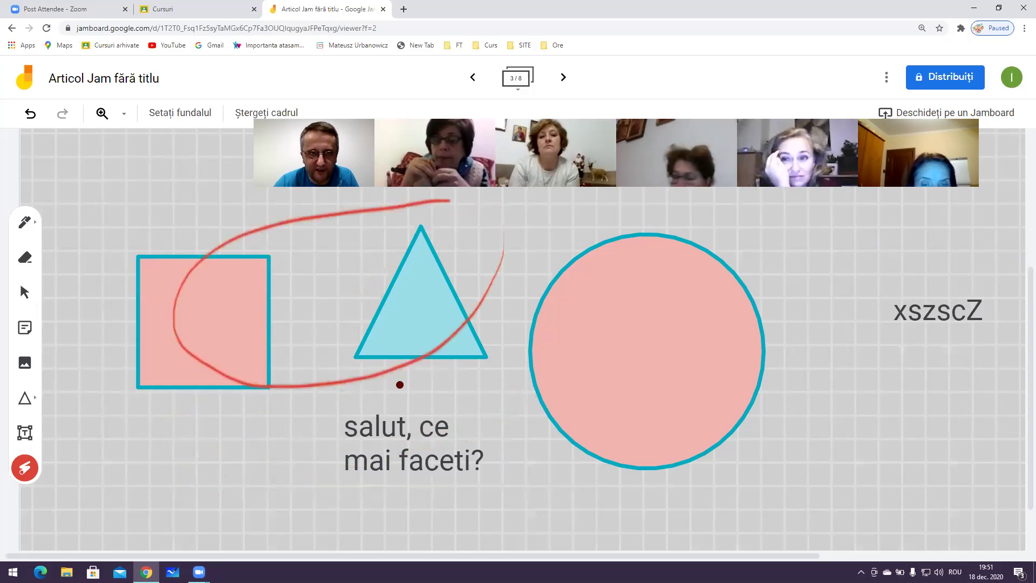
mouse_move(481, 238)
left_mouse_down()
mouse_move(555, 351)
mouse_move(347, 453)
left_mouse_up()
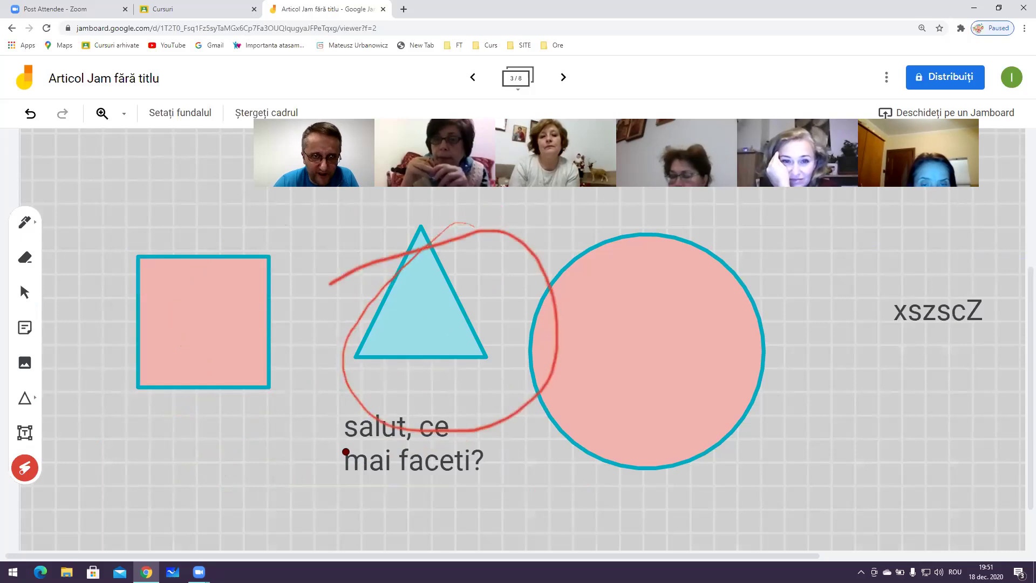
mouse_move(921, 377)
left_mouse_down()
mouse_move(488, 238)
mouse_move(853, 238)
left_mouse_up()
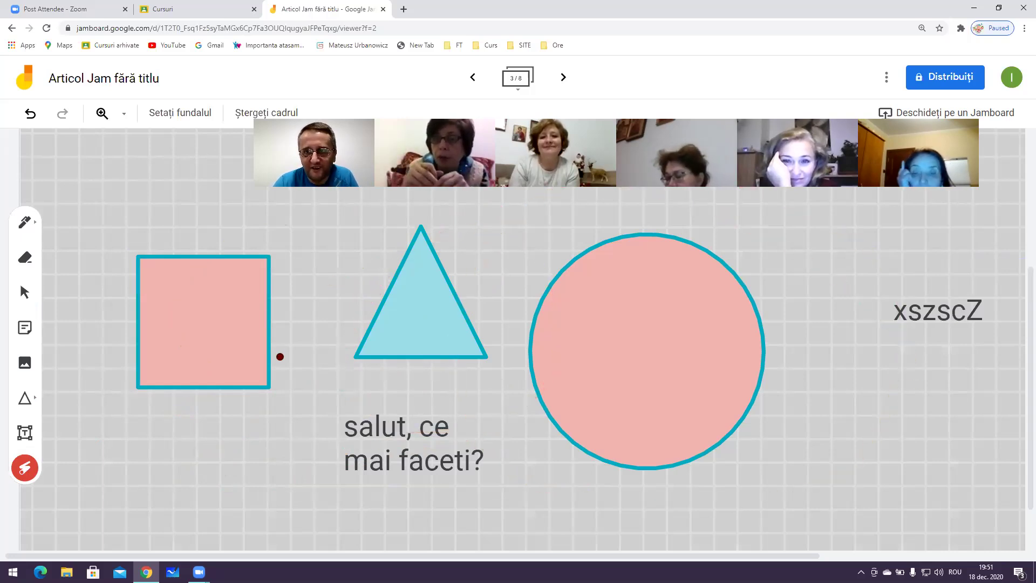
mouse_move(815, 359)
left_mouse_down()
mouse_move(675, 206)
mouse_move(869, 208)
left_mouse_up()
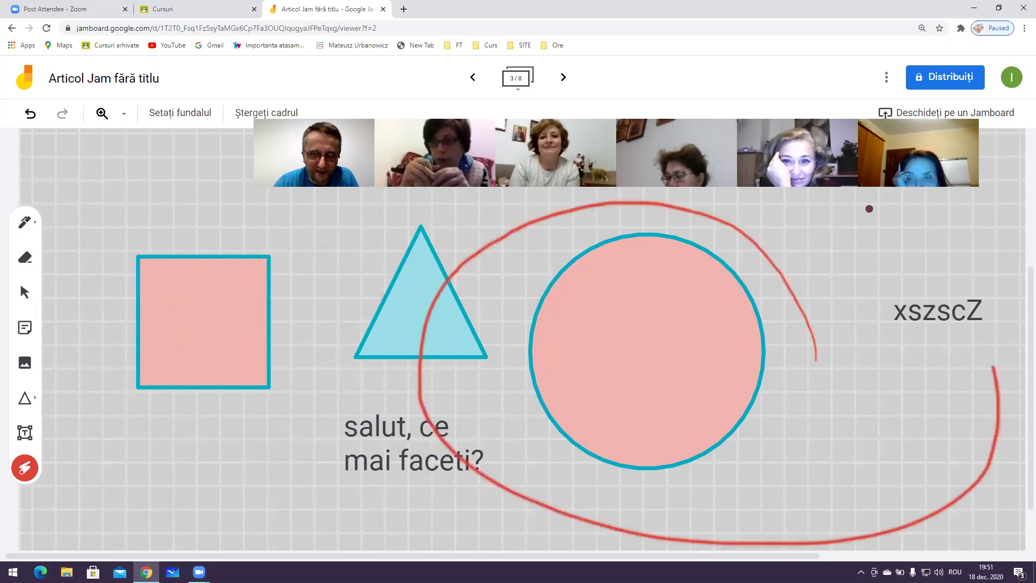
mouse_move(229, 454)
left_mouse_down()
mouse_move(746, 318)
mouse_move(935, 371)
left_mouse_up()
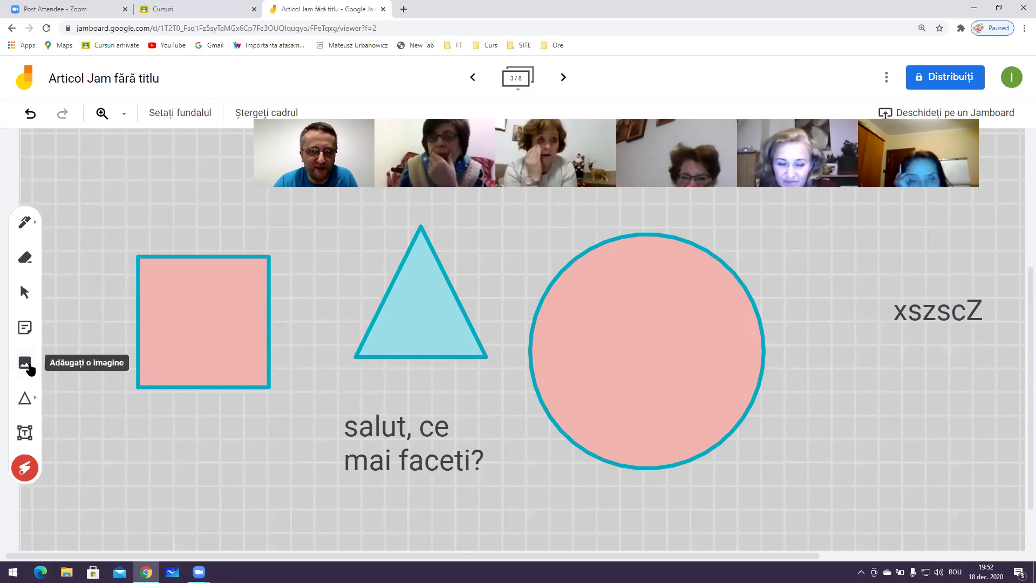
left_click_drag(170, 284, 151, 242)
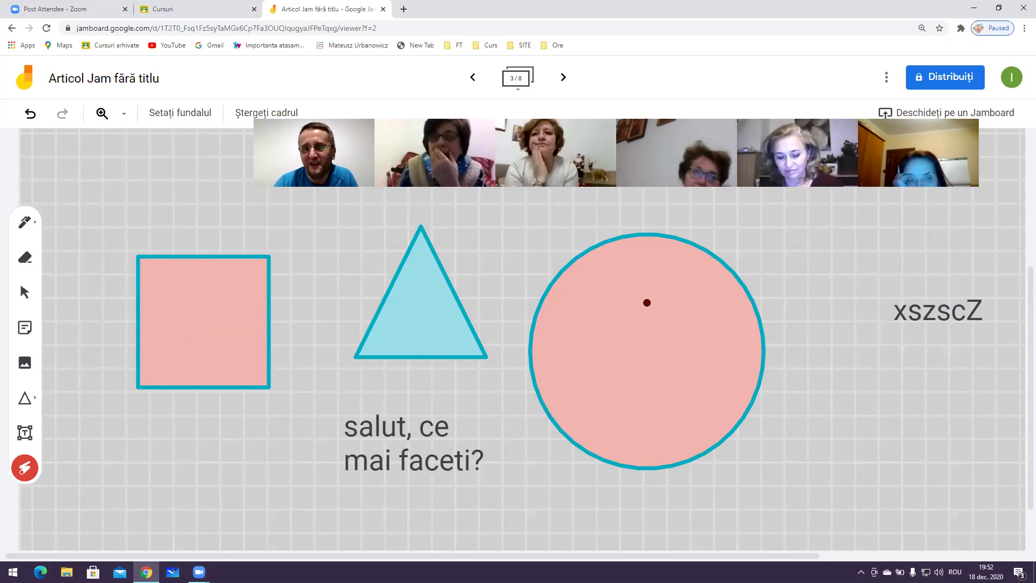
mouse_move(797, 238)
left_mouse_down()
mouse_move(518, 465)
mouse_move(844, 321)
mouse_move(536, 194)
mouse_move(669, 497)
mouse_move(744, 215)
mouse_move(625, 162)
left_mouse_up()
left_click_drag(381, 420, 418, 455)
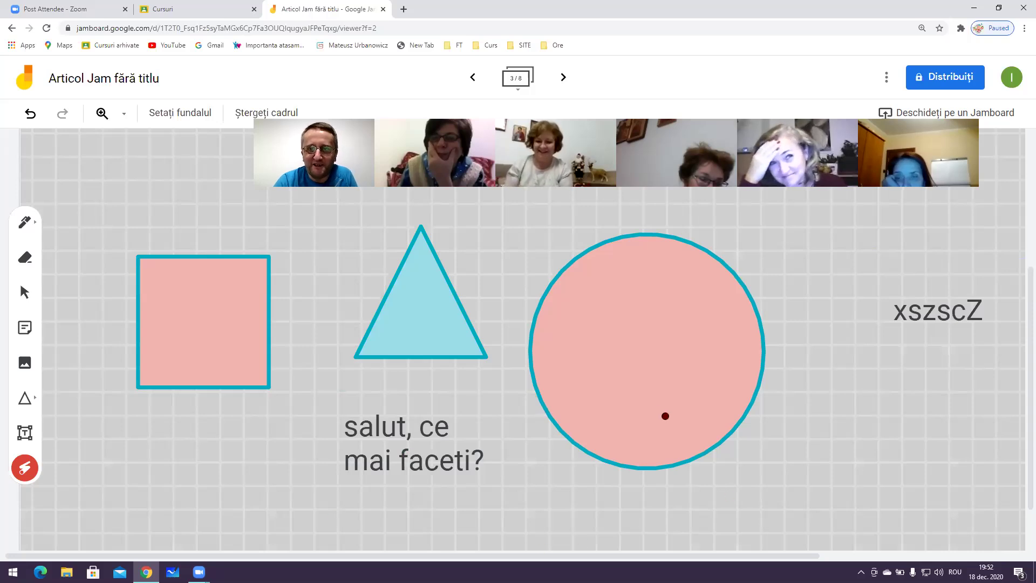
left_click_drag(640, 313, 651, 418)
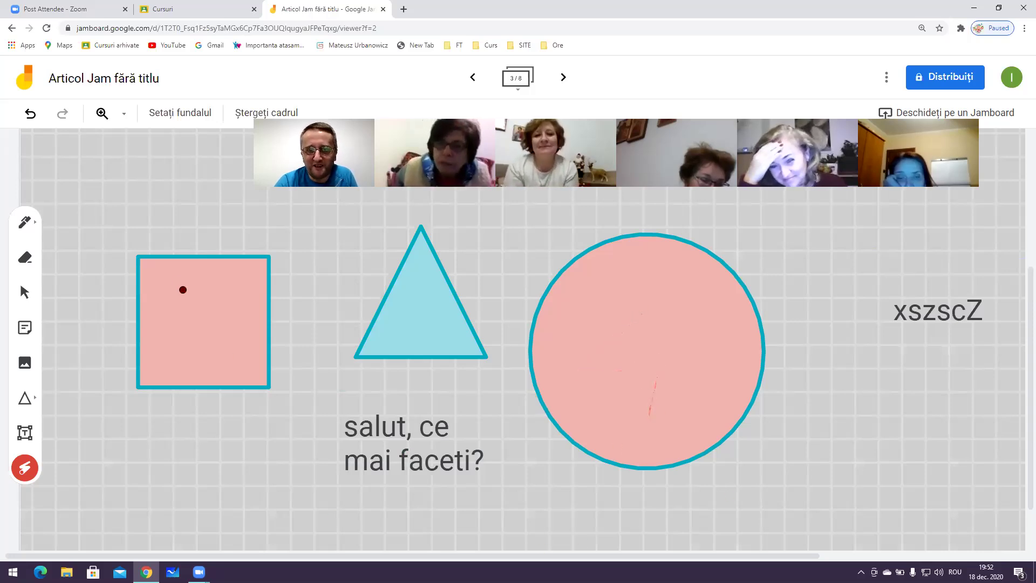
left_click(33, 270)
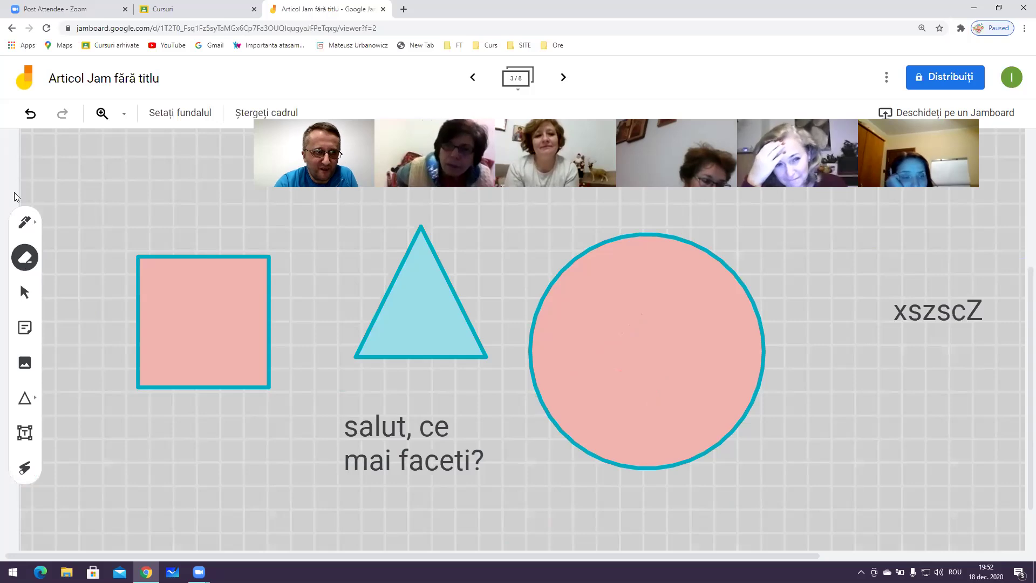
With the cyan pen, draw a lightning stroke and loop in the circle, then bolts in the triangle and square
left_click(25, 222)
mouse_move(631, 278)
left_mouse_down()
mouse_move(649, 338)
mouse_move(638, 386)
left_mouse_up()
mouse_move(673, 311)
left_mouse_down()
mouse_move(673, 418)
mouse_move(645, 249)
left_mouse_up()
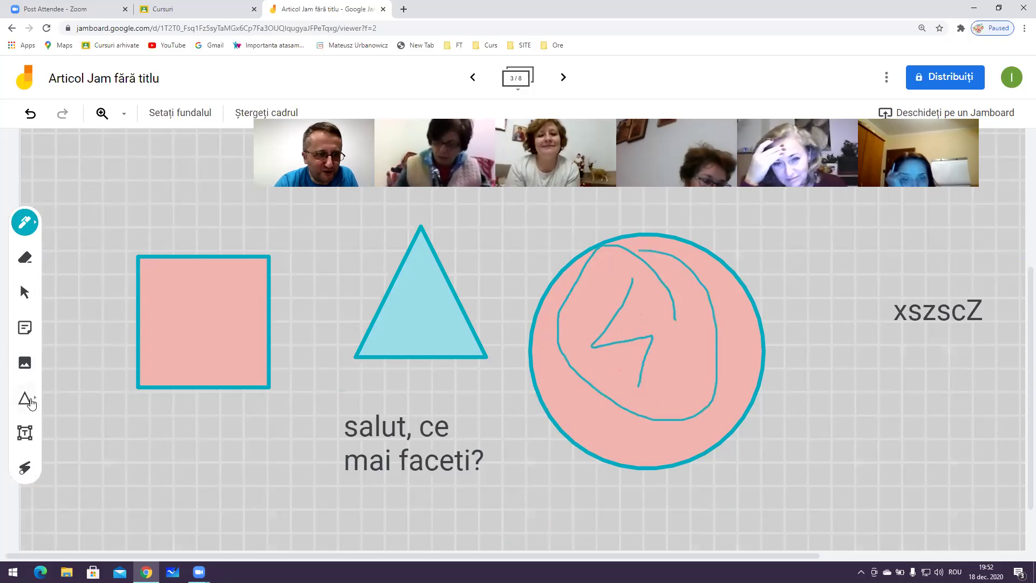
left_click(28, 225)
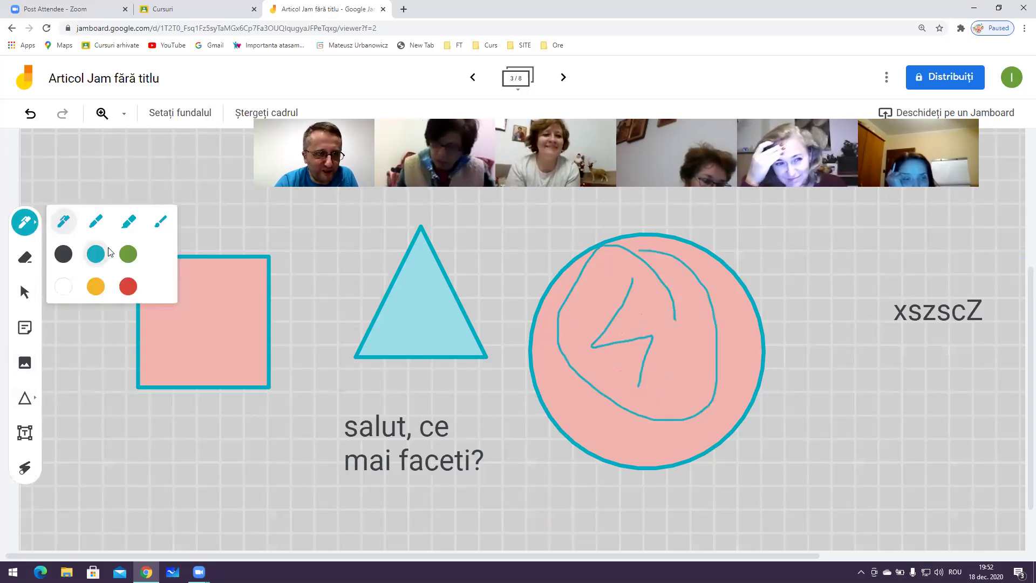
left_click(430, 285)
mouse_move(430, 285)
left_mouse_down()
mouse_move(446, 310)
mouse_move(443, 348)
left_mouse_up()
mouse_move(215, 286)
left_mouse_down()
mouse_move(155, 335)
mouse_move(236, 359)
left_mouse_up()
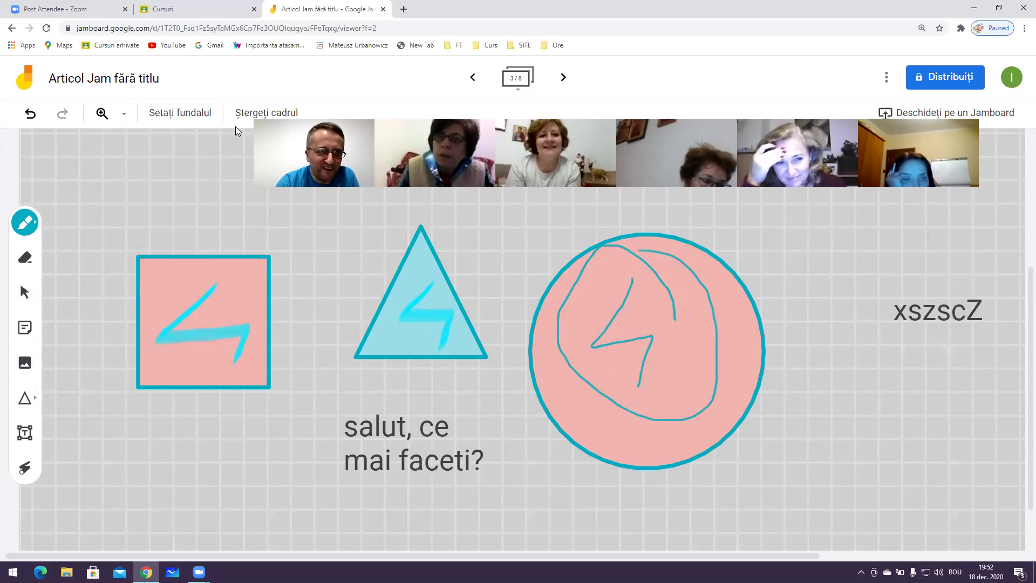
left_click(124, 113)
left_click(416, 112)
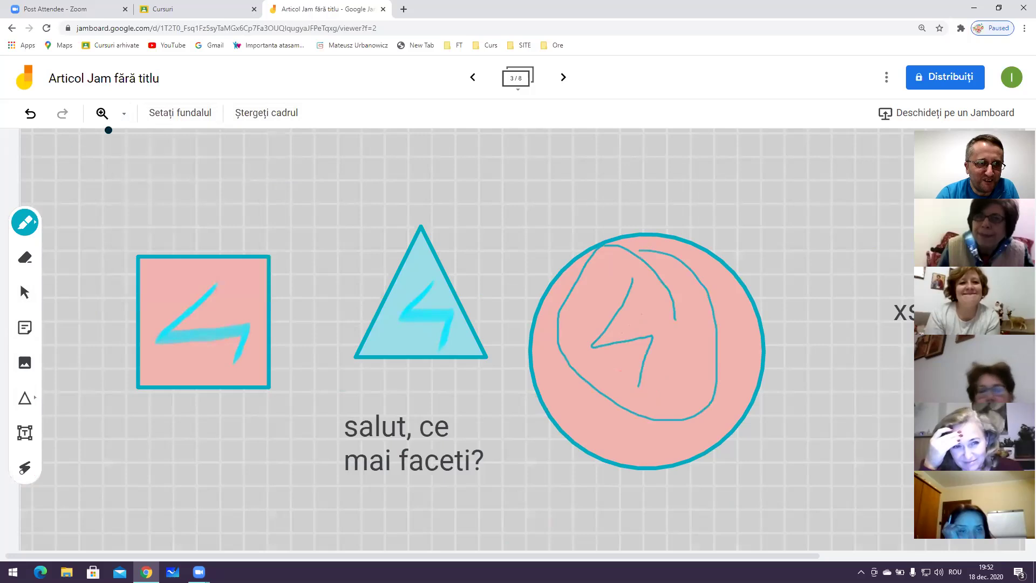
Zoom the board to 200% and clear all items from frame 3 with Ștergeți cadrul
left_click(124, 113)
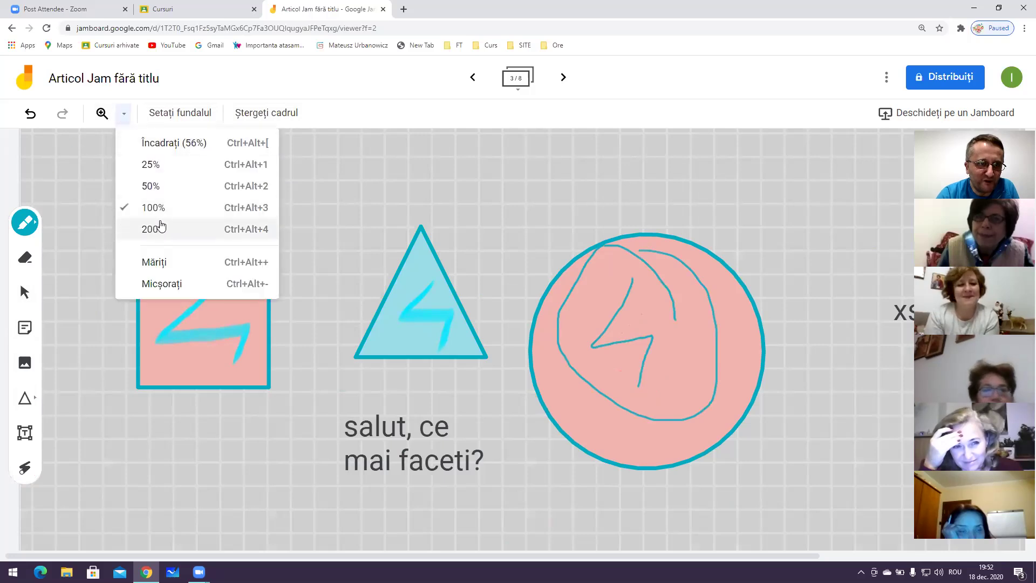
left_click(160, 226)
scroll(404, 308, "down", 6)
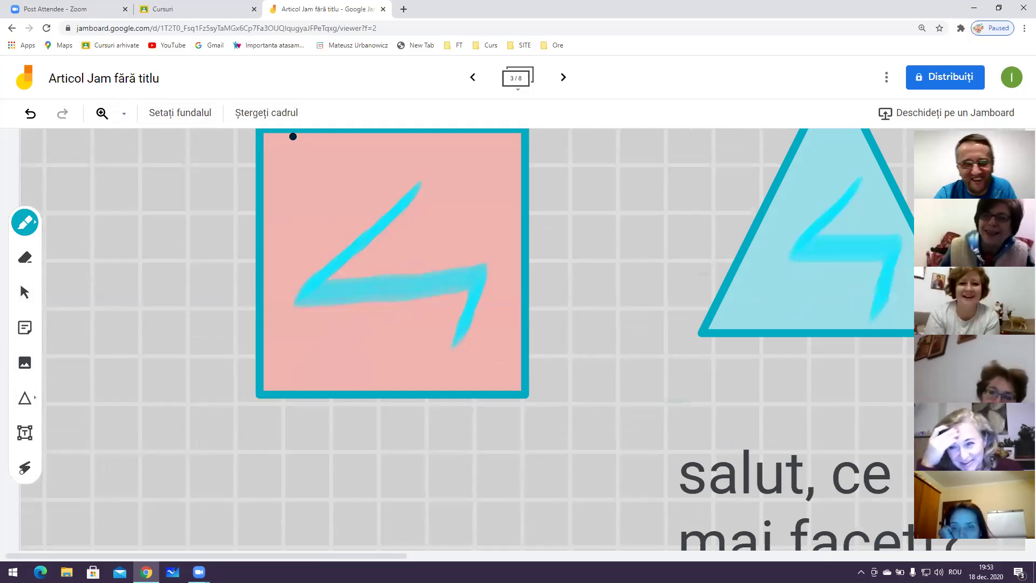
left_click(251, 115)
Set a lined-paper background, shrink the page to 80% and draw a cyan zigzag and large Z
left_click(194, 116)
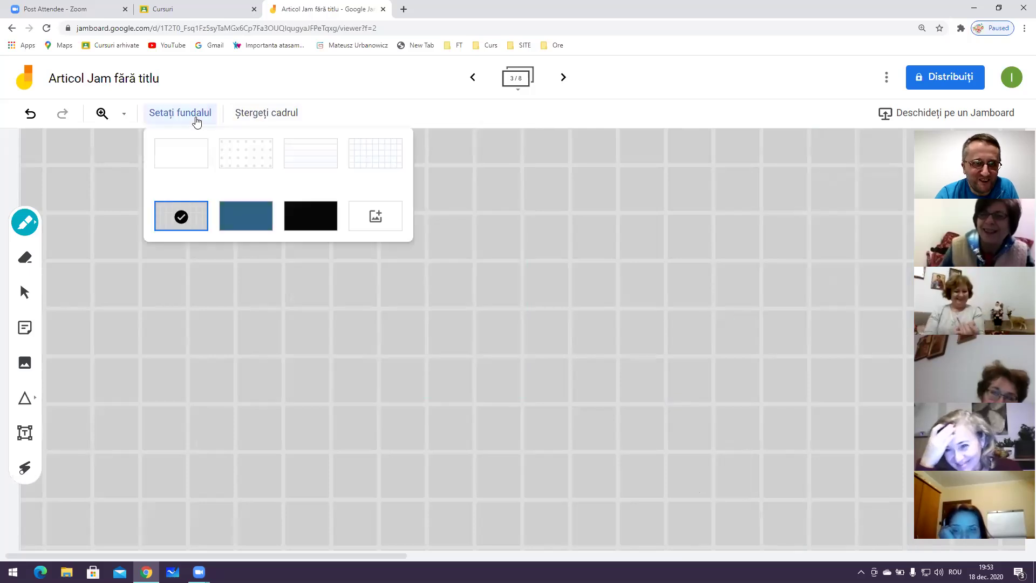
left_click(321, 161)
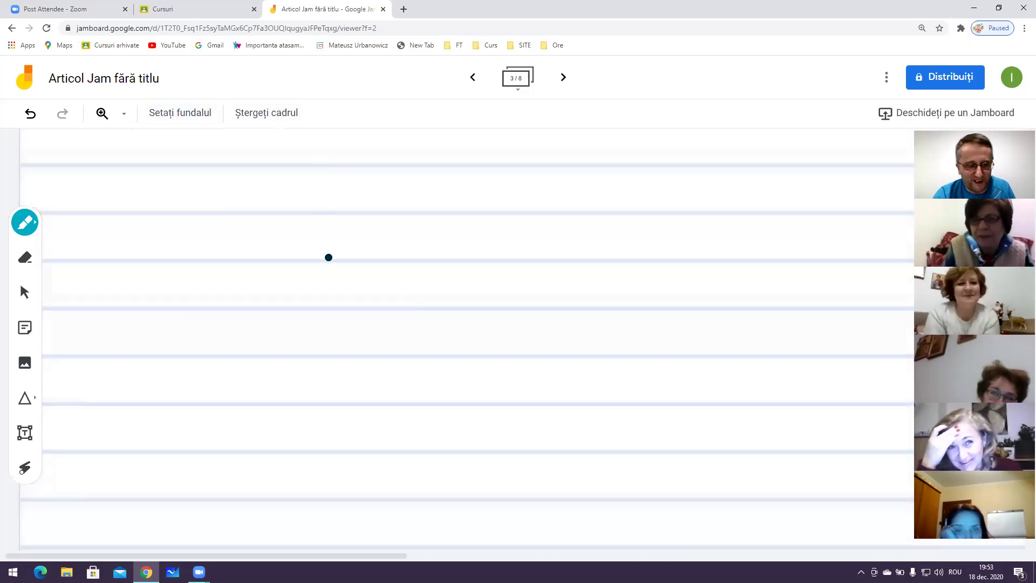
key("ctrl+minus")
key("ctrl+minus")
left_click_drag(290, 273, 332, 322)
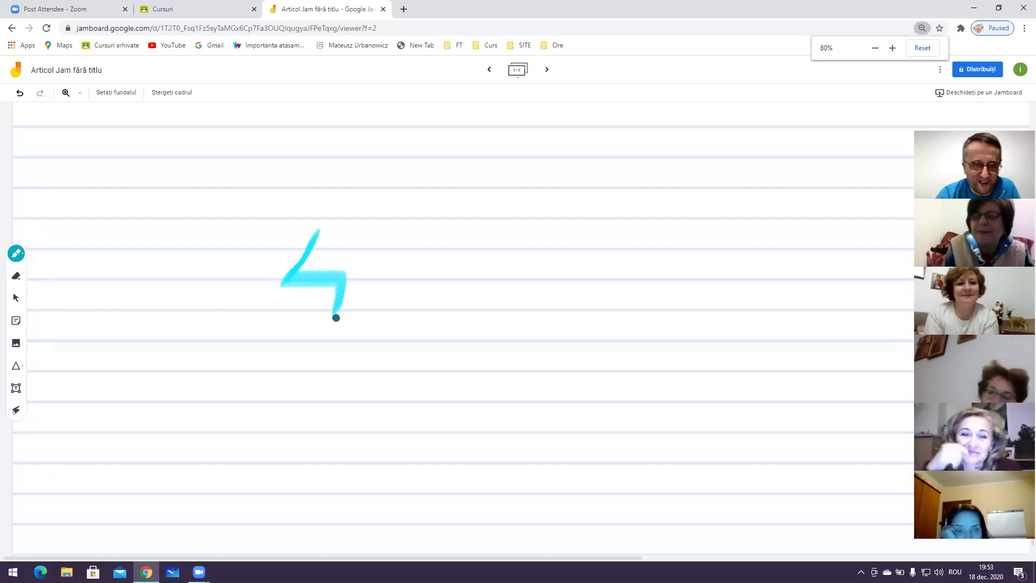
mouse_move(261, 372)
left_mouse_down()
mouse_move(406, 460)
mouse_move(424, 458)
left_mouse_up()
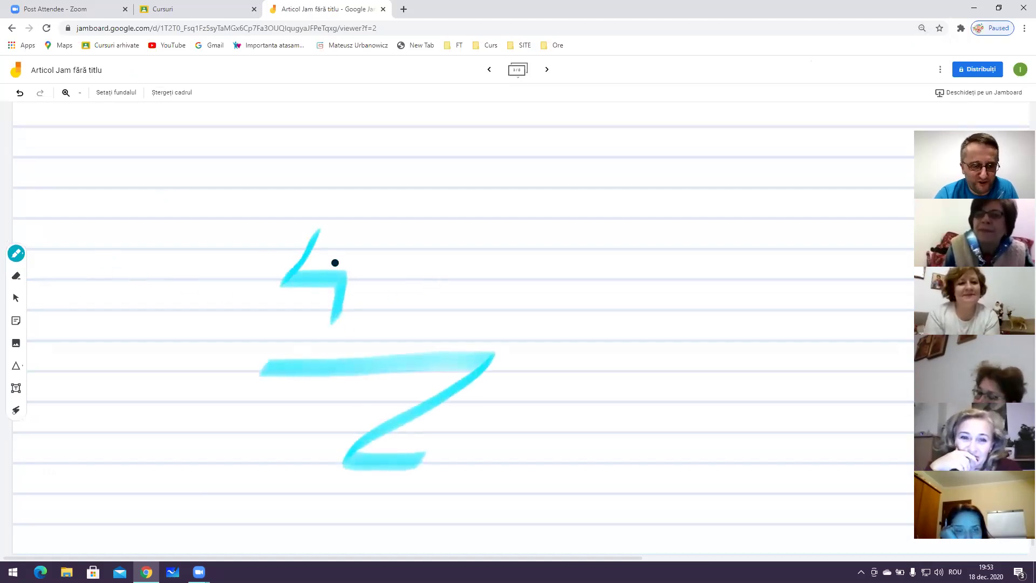
Restore page zoom to 100%, draw more cyan strokes, then erase most of the Z
key("ctrl+minus")
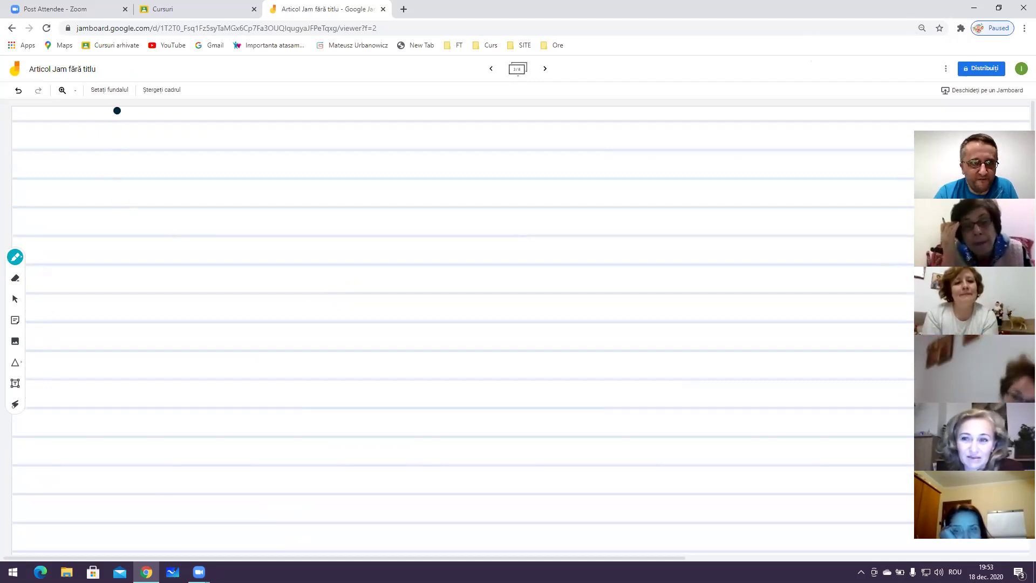
key("ctrl+plus")
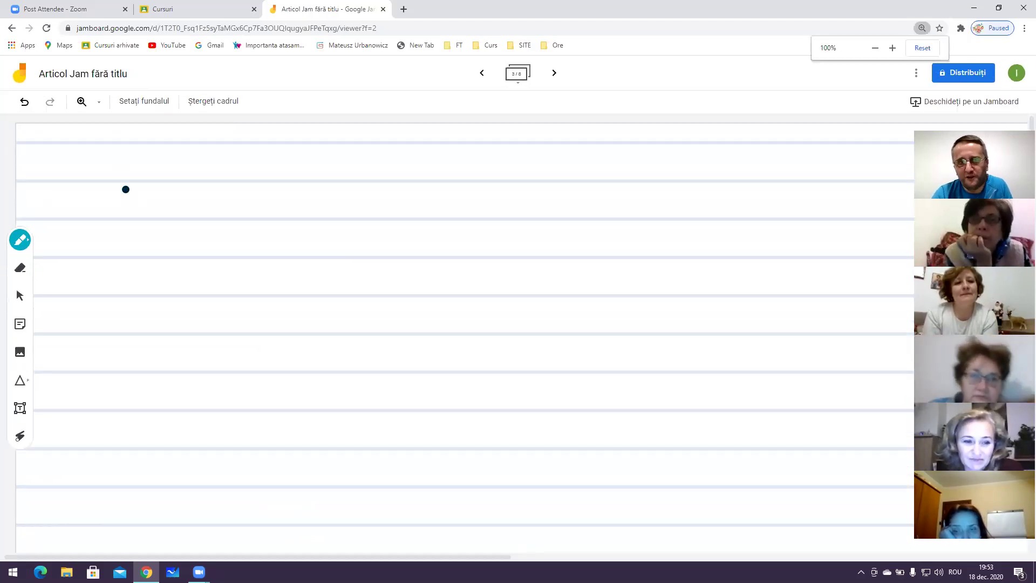
left_click_drag(96, 298, 276, 258)
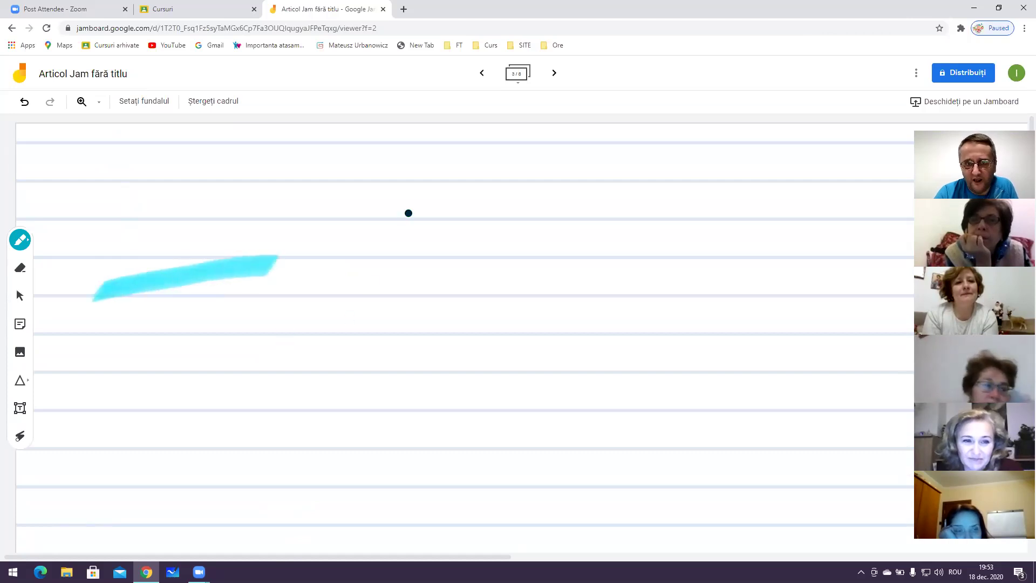
left_click_drag(577, 158, 557, 393)
mouse_move(48, 204)
left_mouse_down()
mouse_move(249, 227)
mouse_move(246, 239)
left_mouse_up()
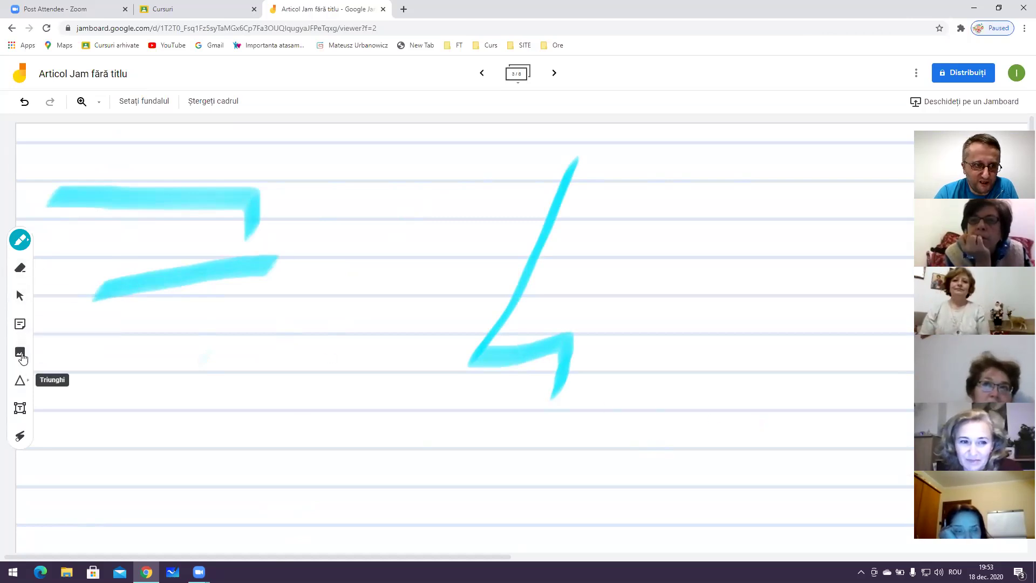
left_click(20, 269)
mouse_move(106, 224)
left_mouse_down()
mouse_move(302, 201)
mouse_move(331, 261)
mouse_move(172, 228)
left_mouse_up()
Clear the leftover strokes, switch the background from dots to plain white, and zoom the page in
left_click(211, 107)
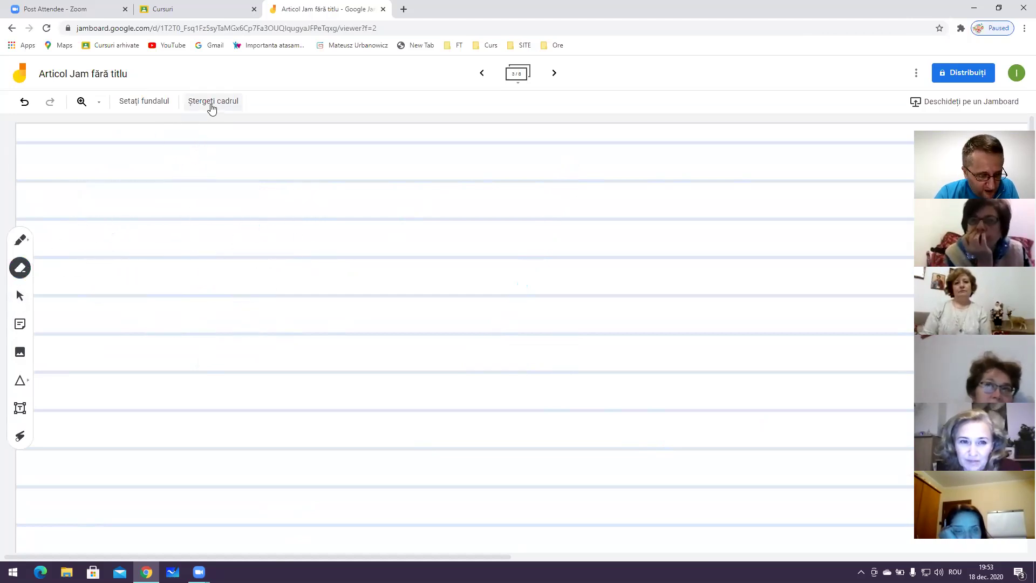
left_click(150, 108)
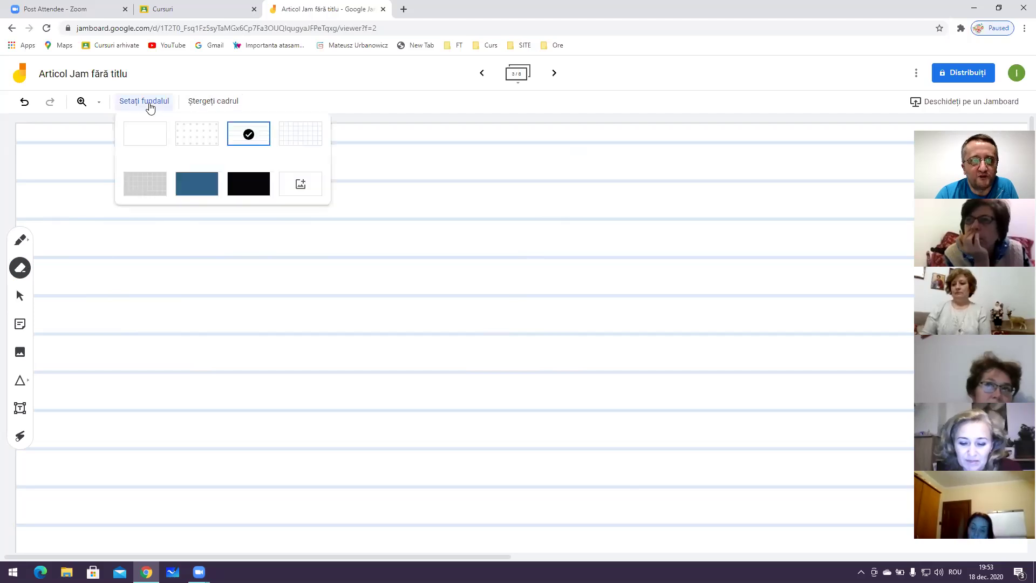
left_click(182, 135)
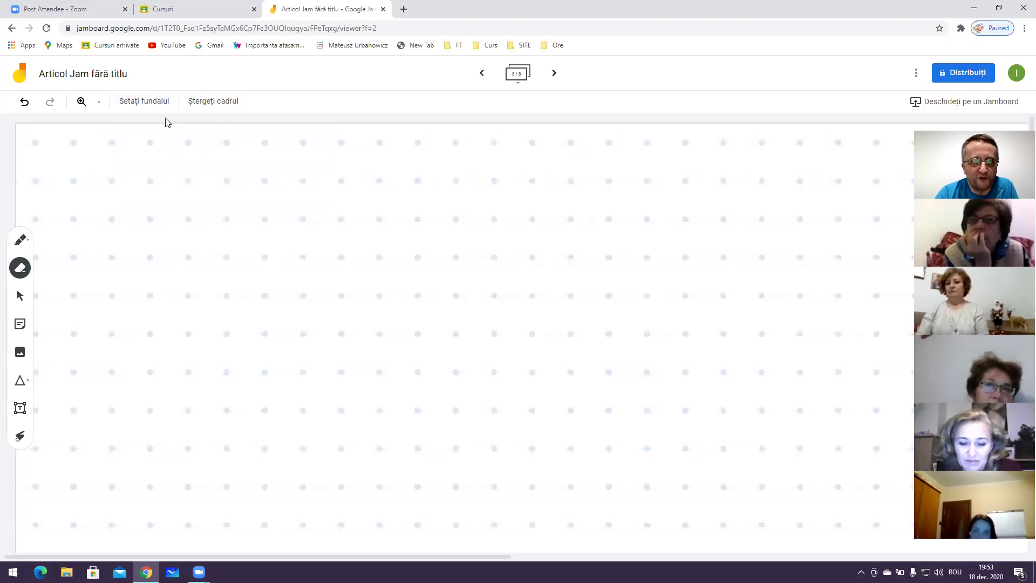
left_click(154, 103)
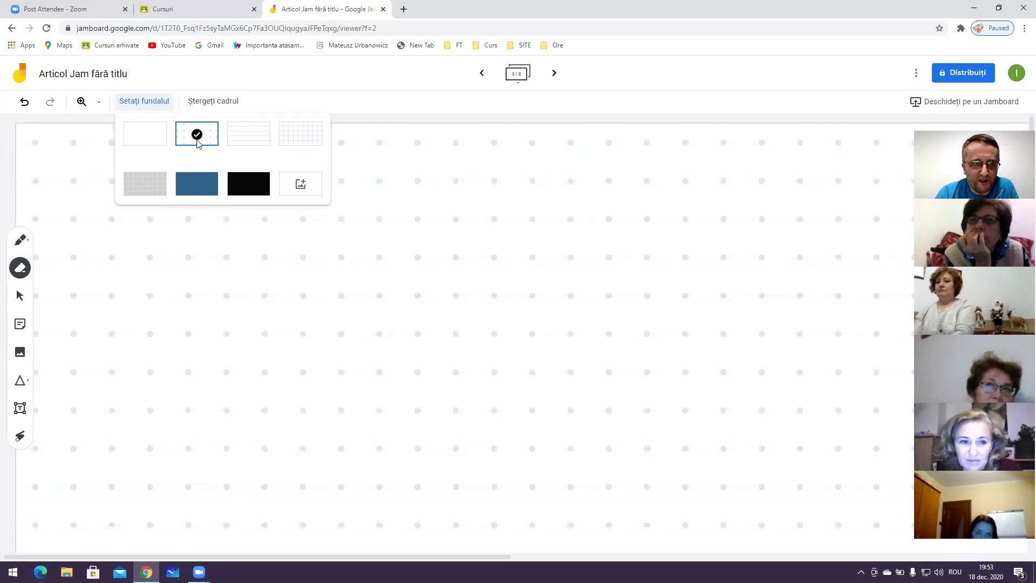
left_click(159, 139)
key("ctrl+plus")
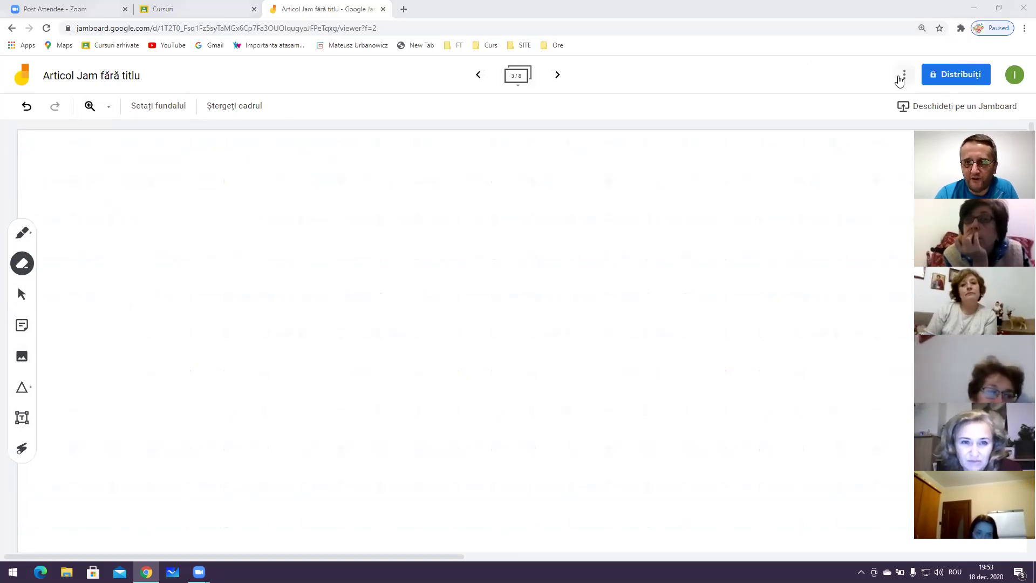
key("ctrl+plus")
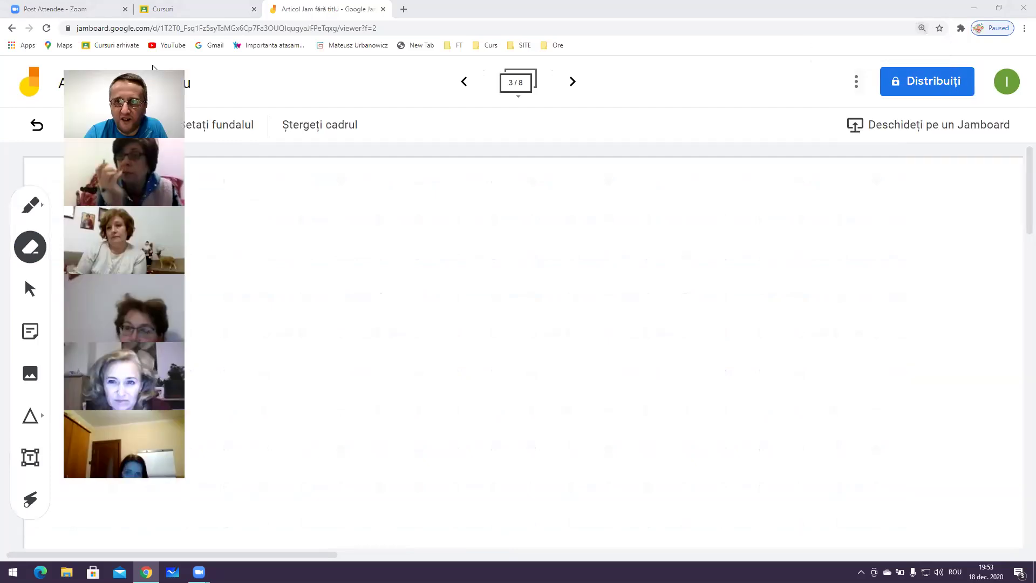
Rename the Jam to 'clasa a II-a, ora de comunicare'
left_click(857, 82)
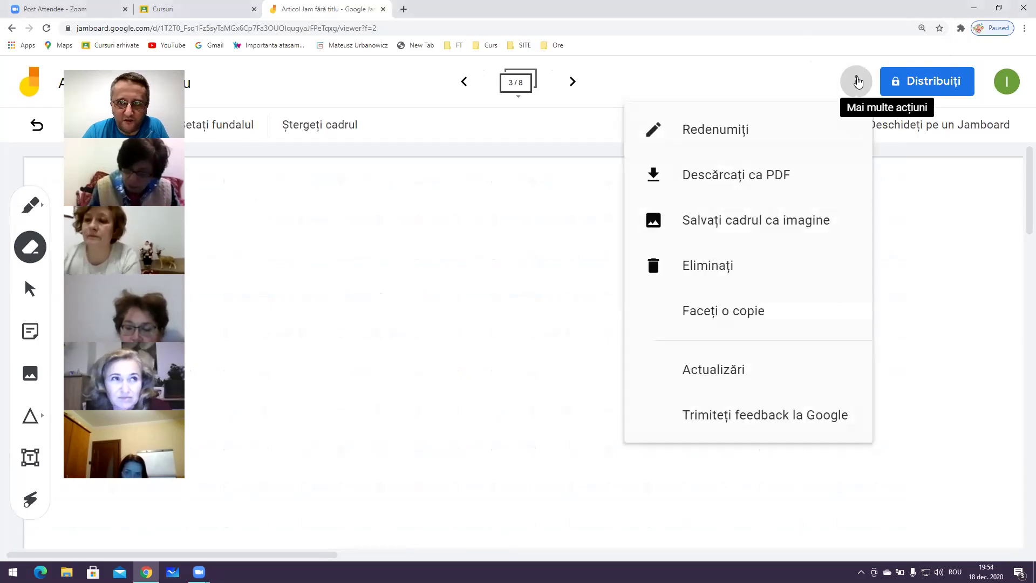
left_click(717, 131)
type("c")
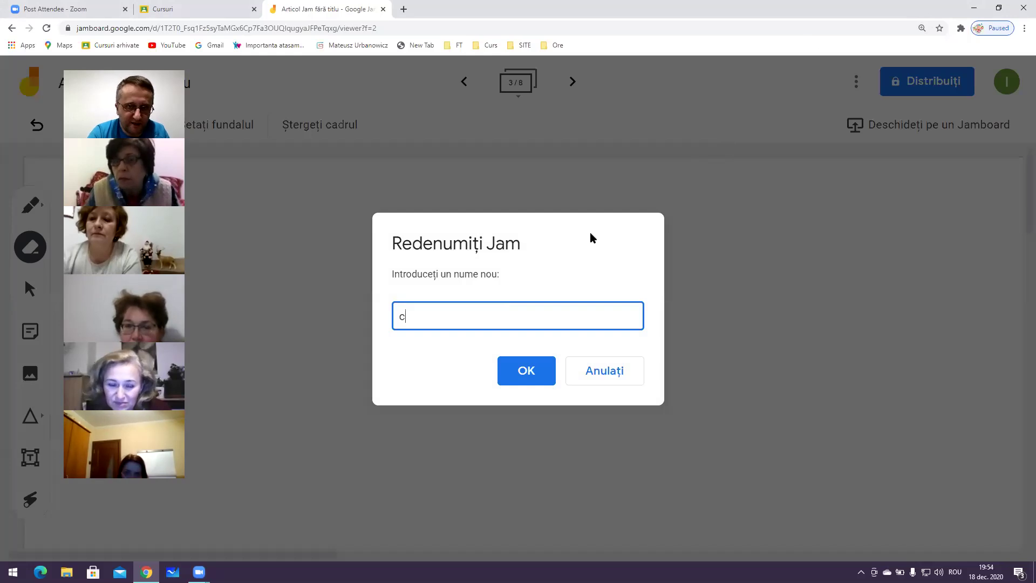
type("lasa a II-a")
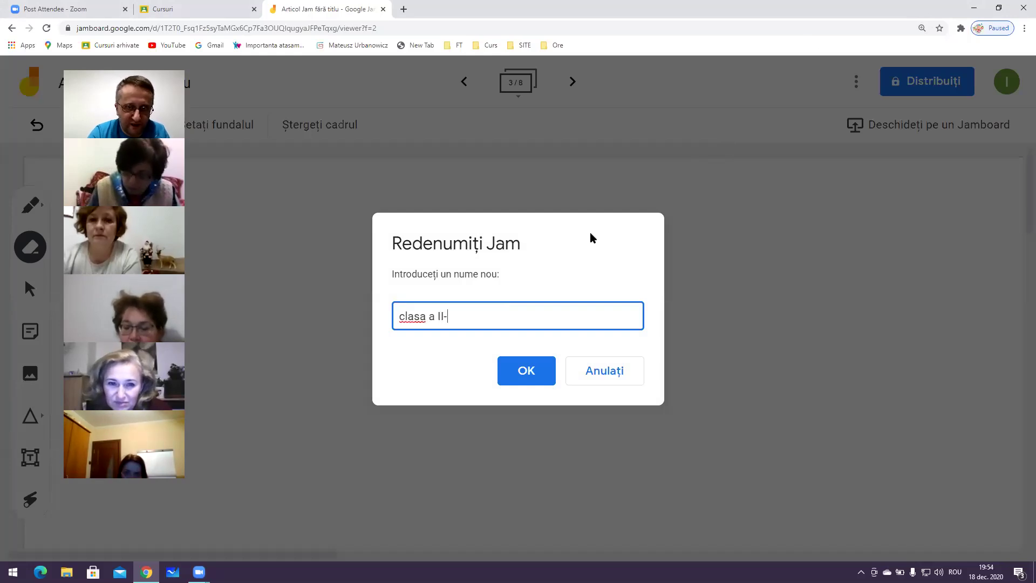
key("BackSpace")
type("a, oi")
key("BackSpace")
type("ra de comunicarw")
key("BackSpace")
type("e")
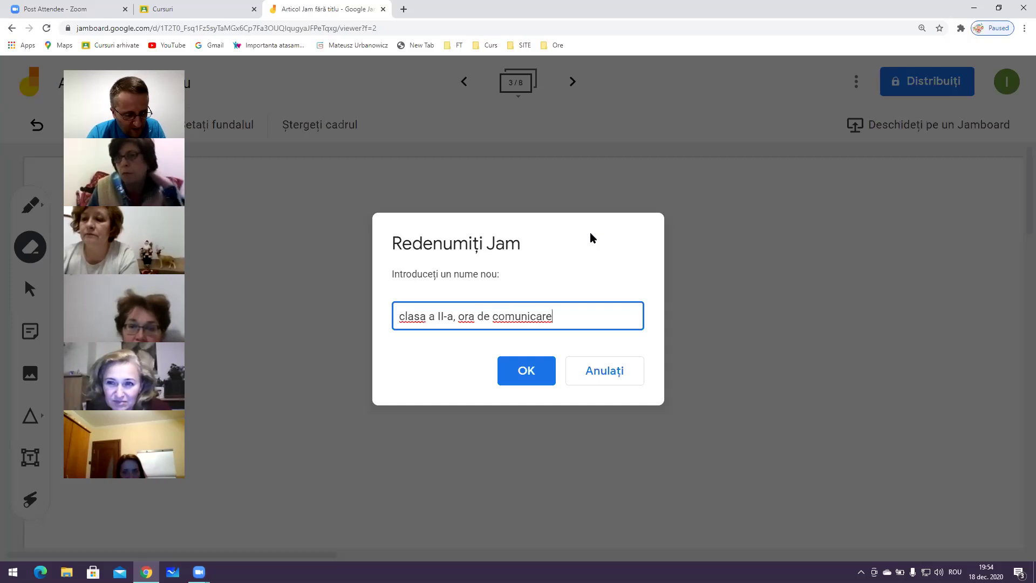
key("Return")
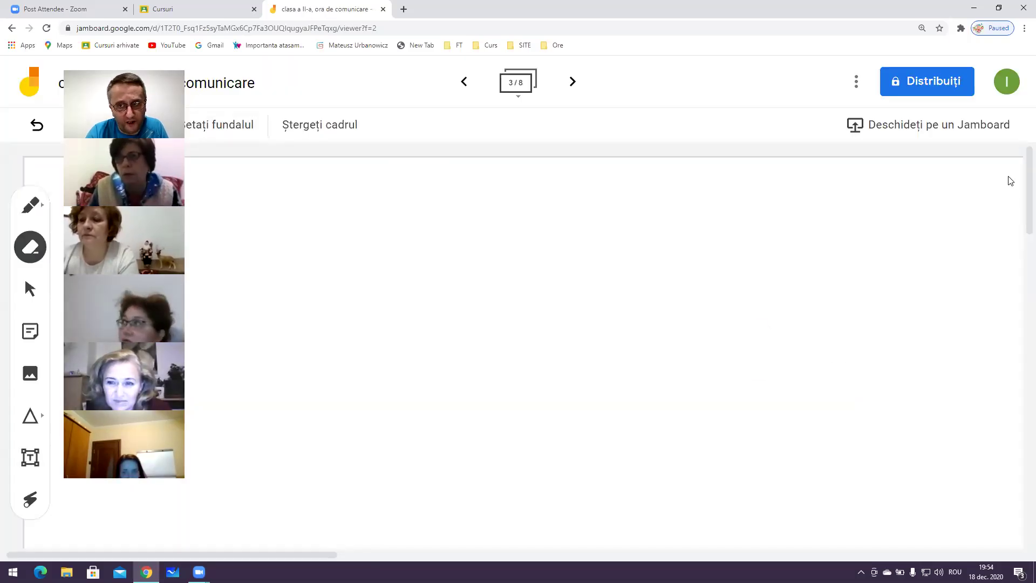
Append the date 18.12.2020 to the Jam's title
left_click(58, 75)
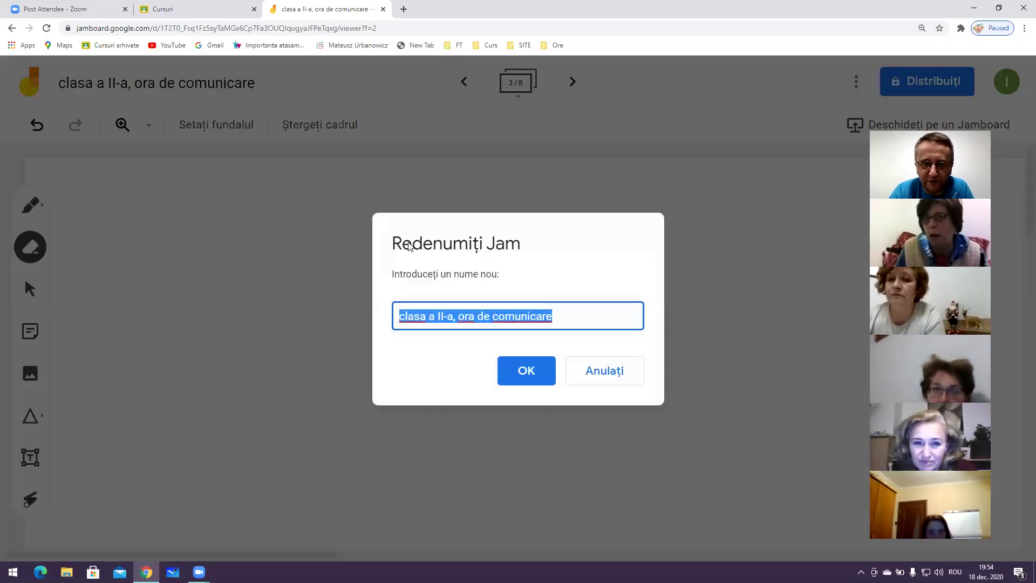
left_click(561, 315)
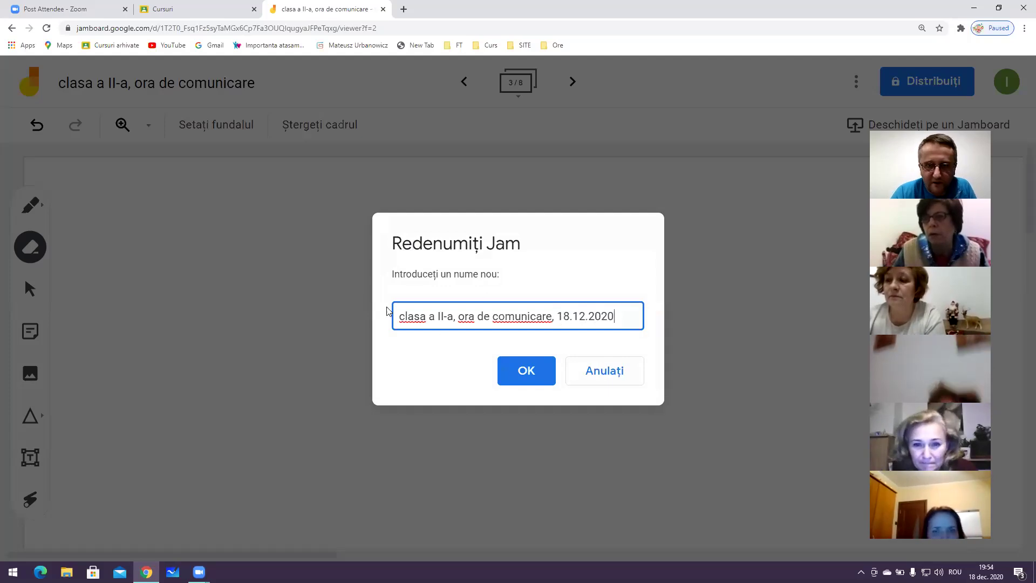
left_click(526, 370)
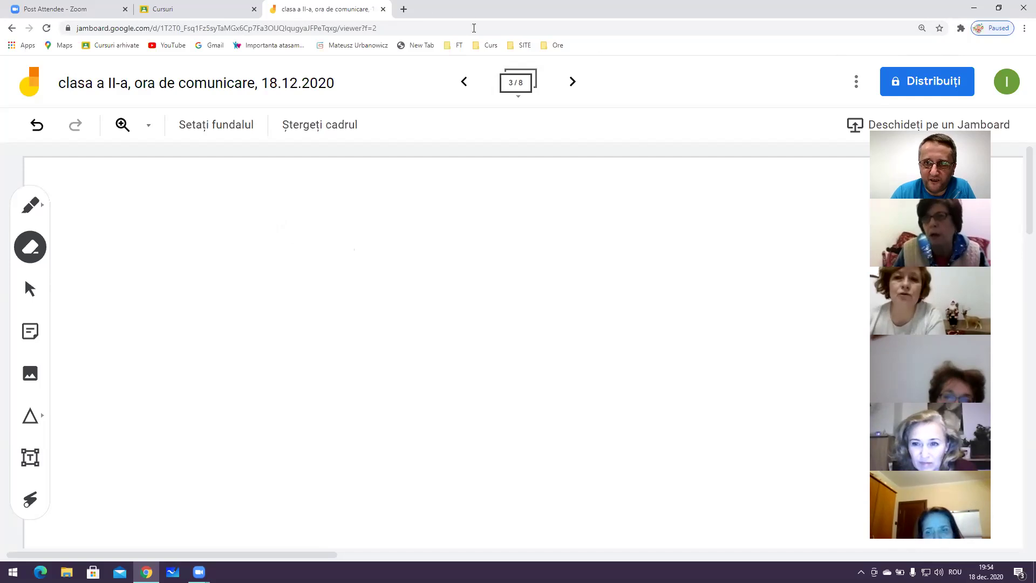
Load Google Classroom in a new tab and launch Google Drive from its apps grid
left_click(404, 10)
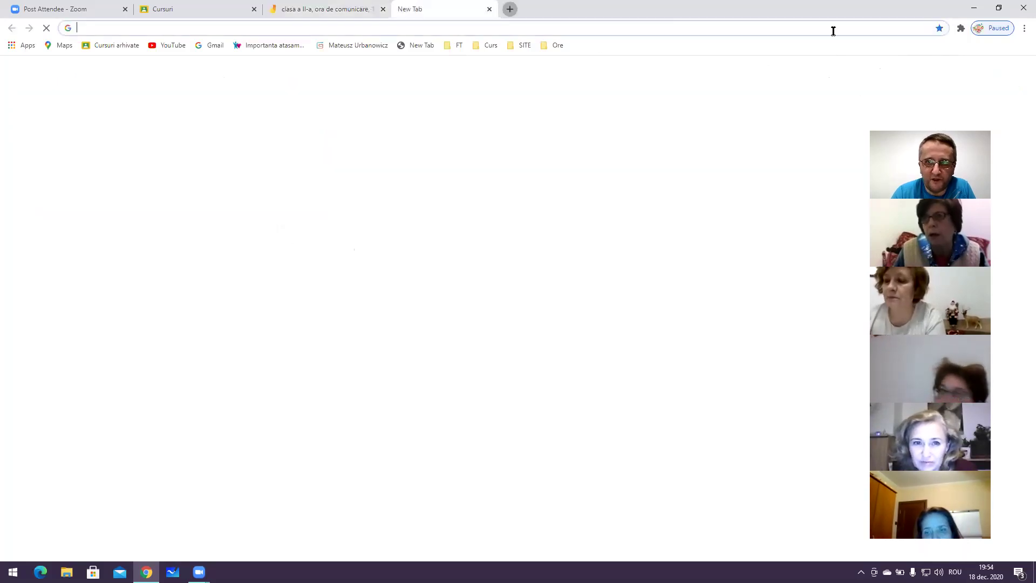
type("classroom.google.com")
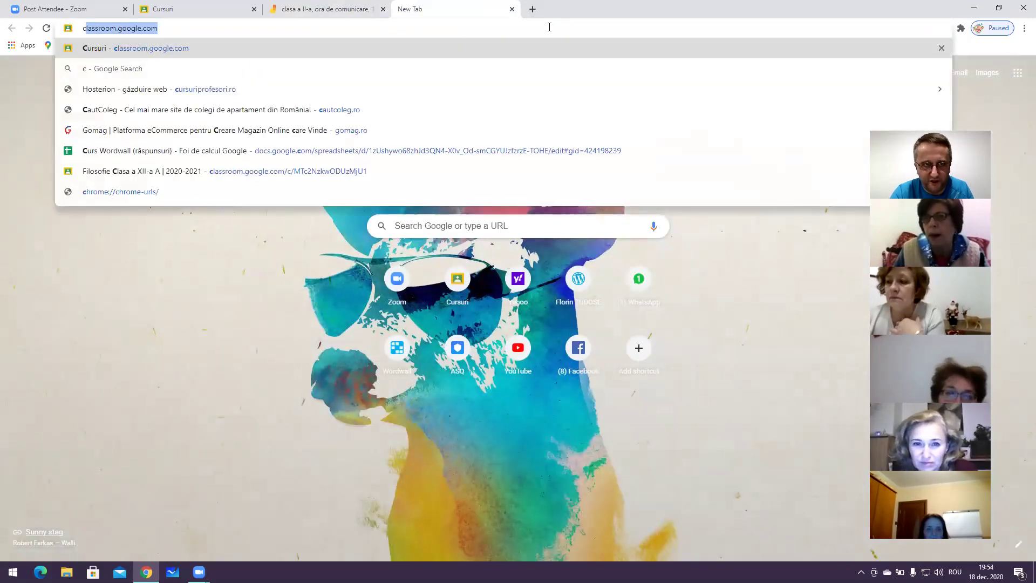
key("Return")
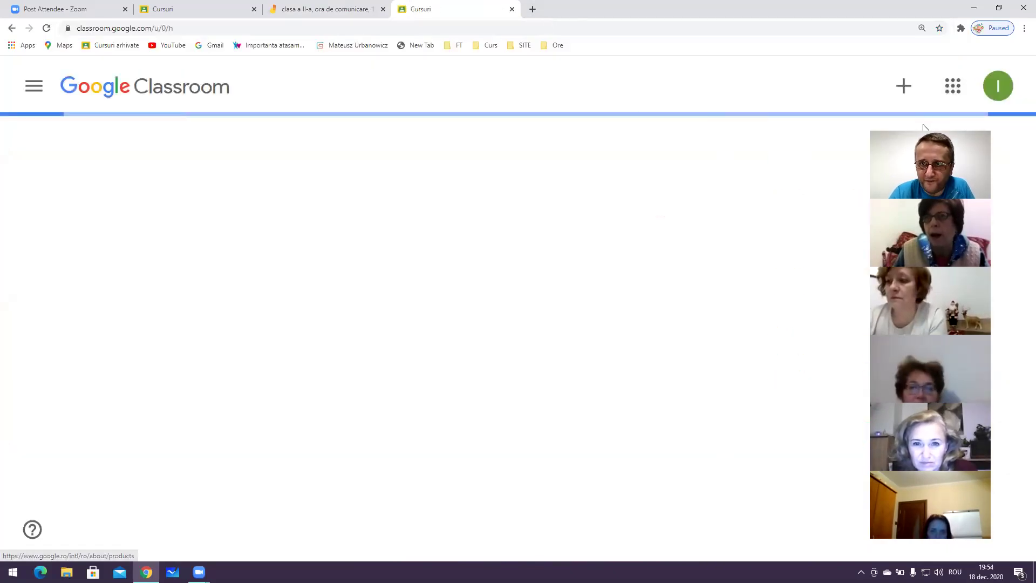
left_click(953, 82)
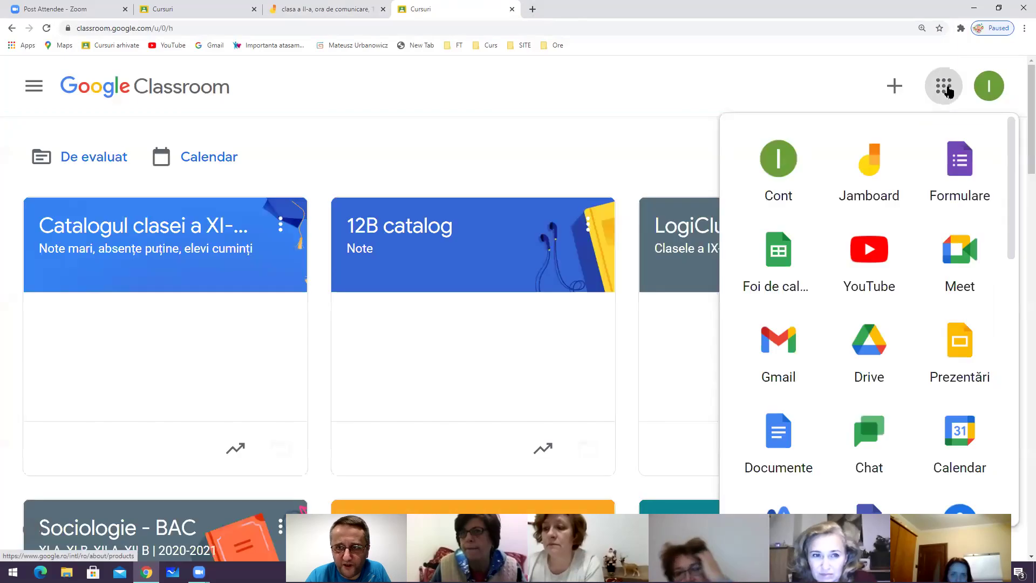
left_click(863, 355)
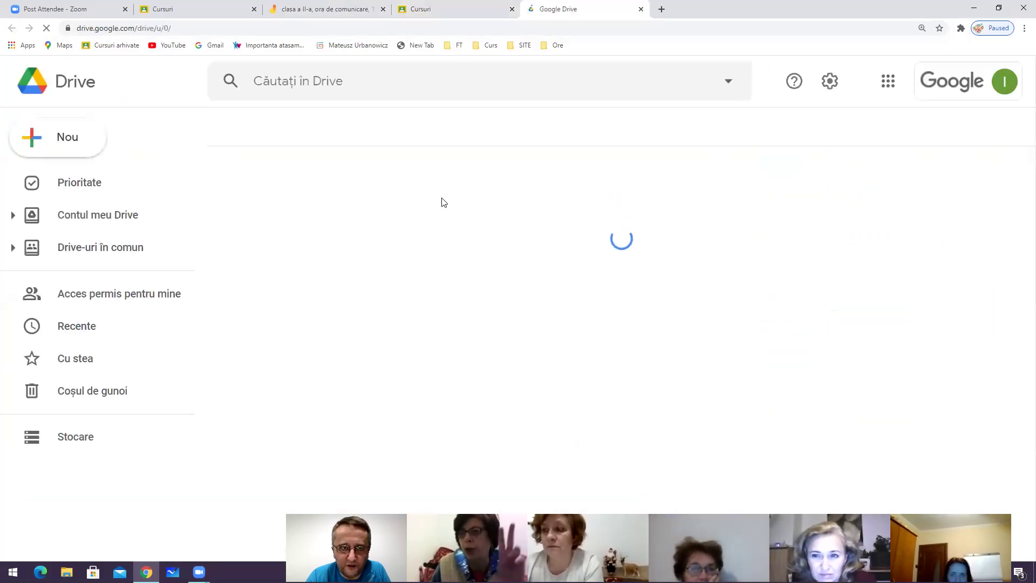
Browse My Drive's file list, check the Nou create menu, then return to the Jam tab
left_click(157, 215)
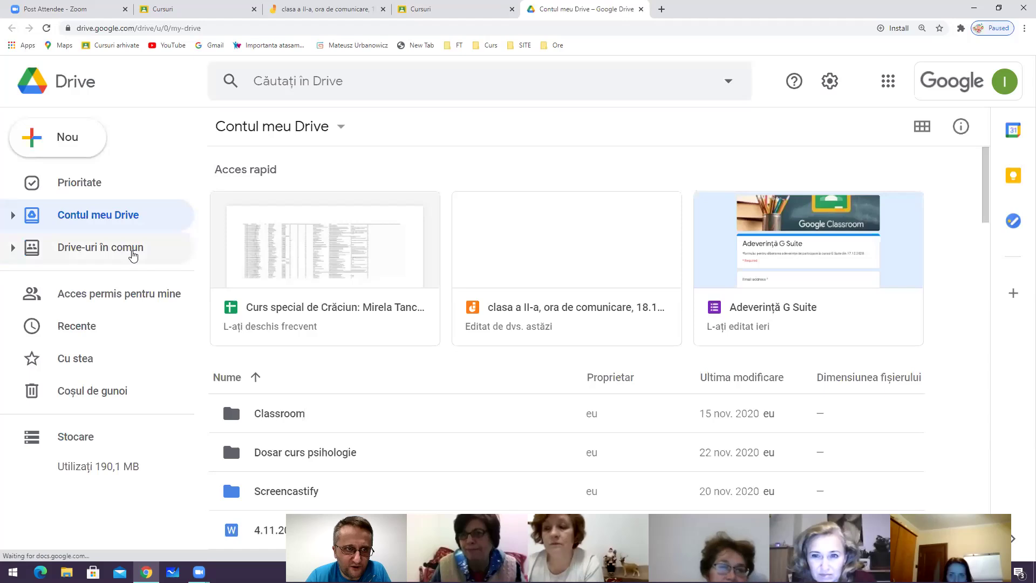
scroll(351, 278, "down", 2)
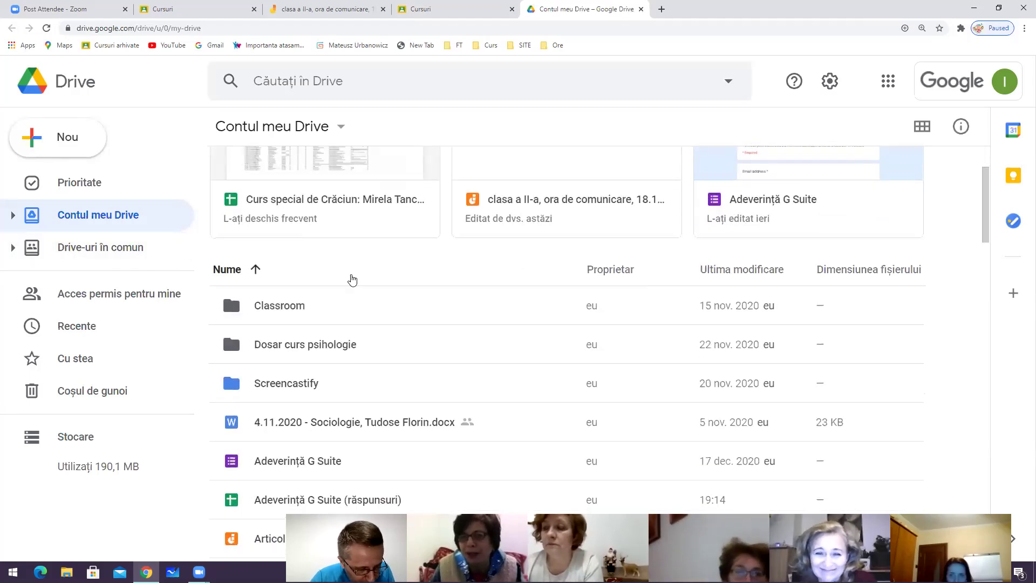
scroll(331, 254, "down", 2)
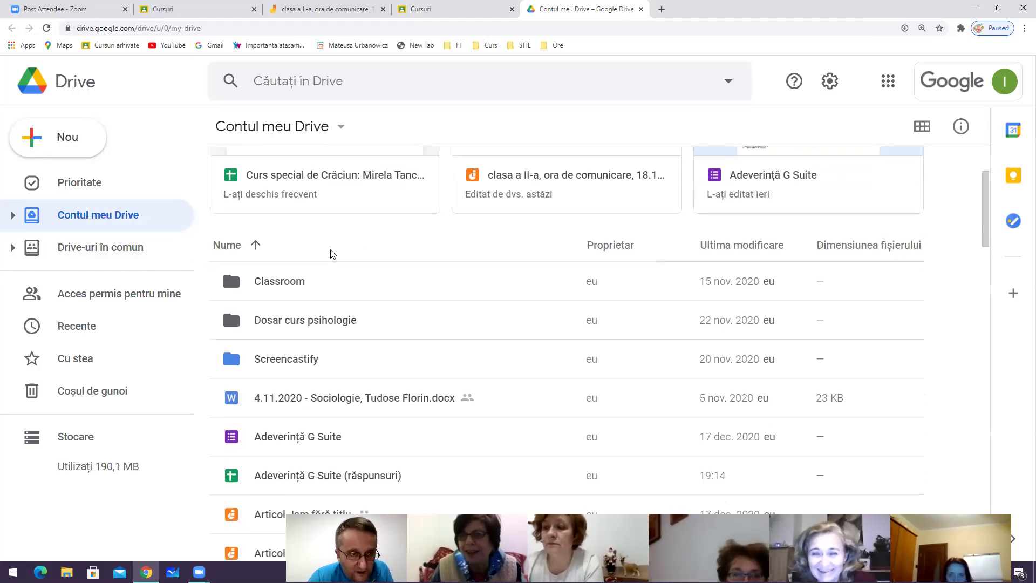
scroll(306, 269, "up", 1)
scroll(306, 269, "down", 2)
scroll(229, 237, "up", 4)
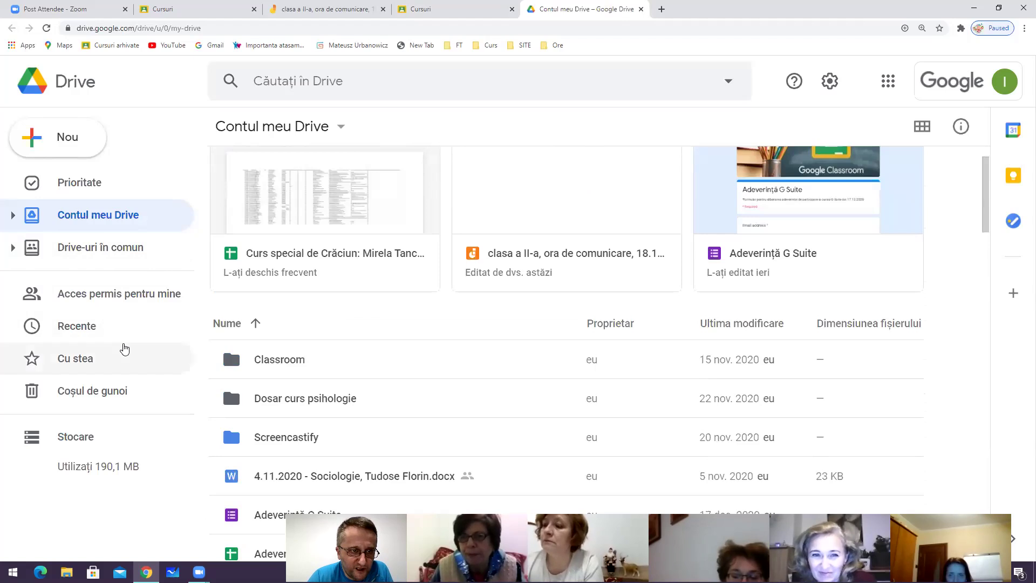
scroll(301, 332, "up", 1)
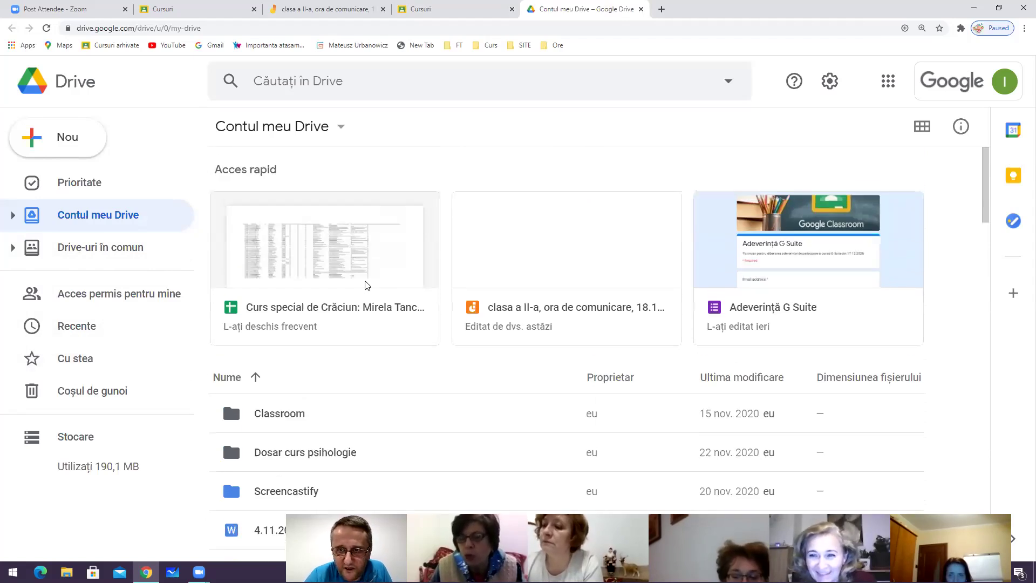
scroll(366, 285, "down", 15)
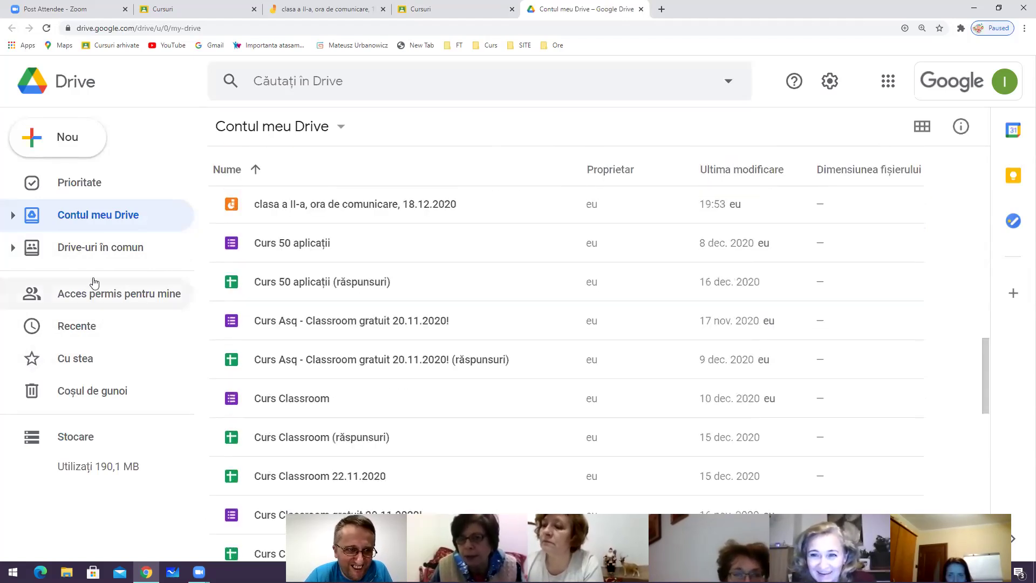
left_click(61, 147)
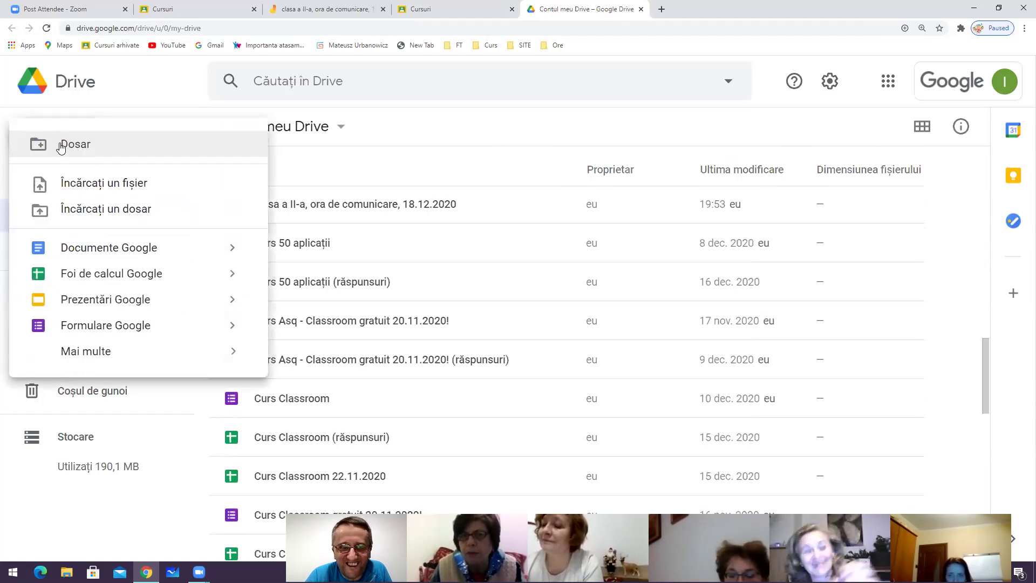
left_click(354, 15)
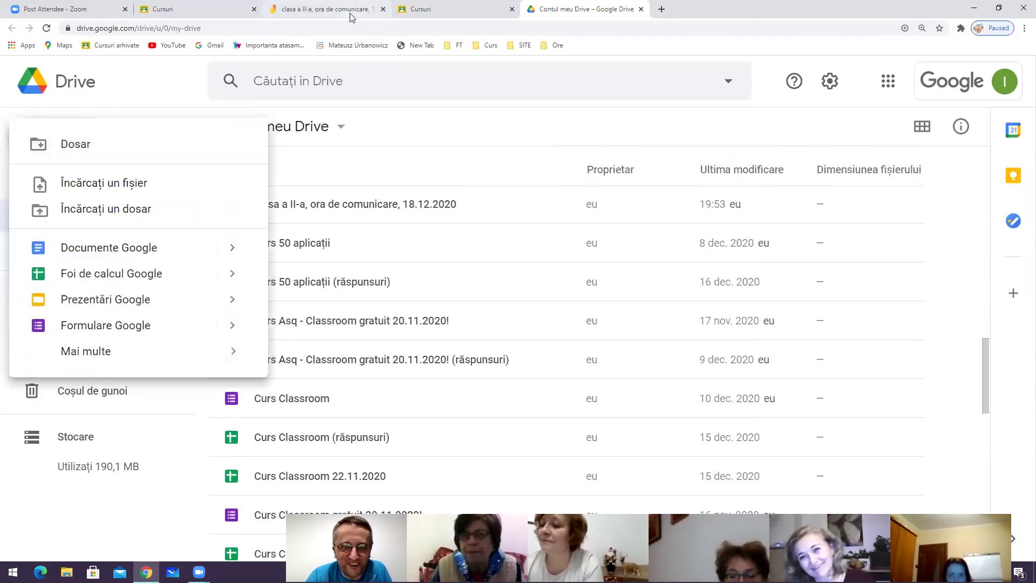
left_click(856, 82)
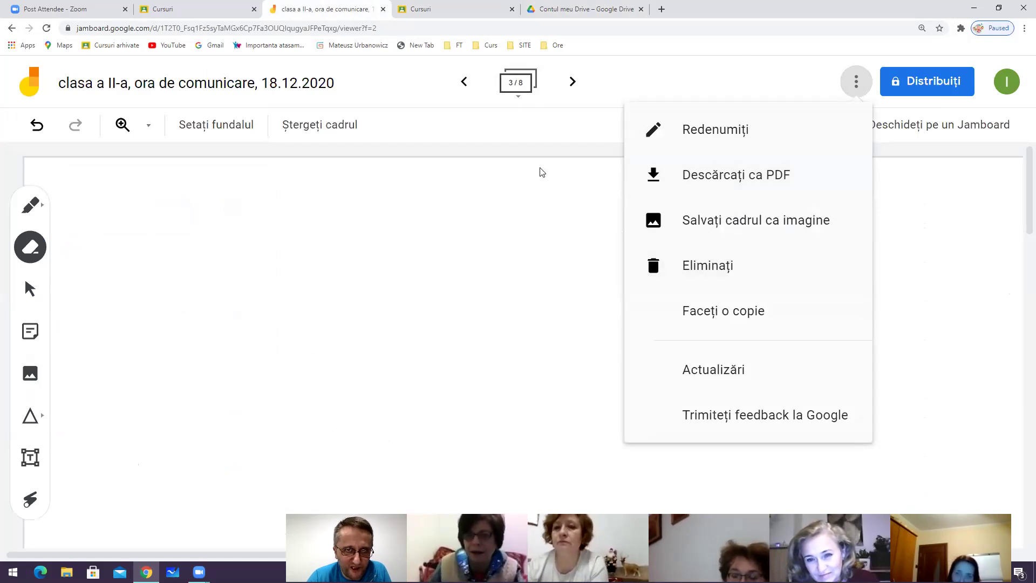
left_click(856, 81)
left_click(856, 81)
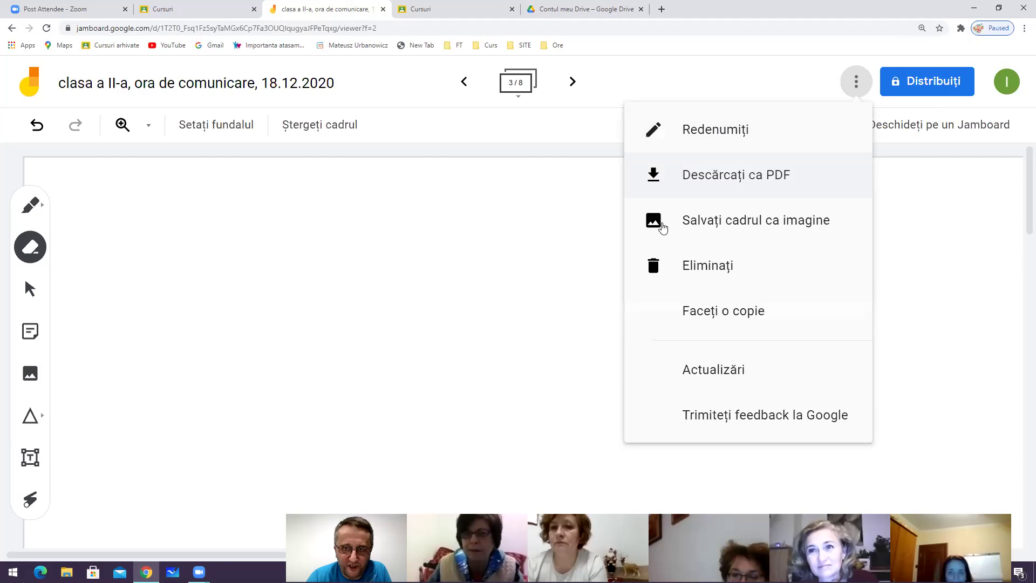
left_click(855, 85)
left_click(855, 85)
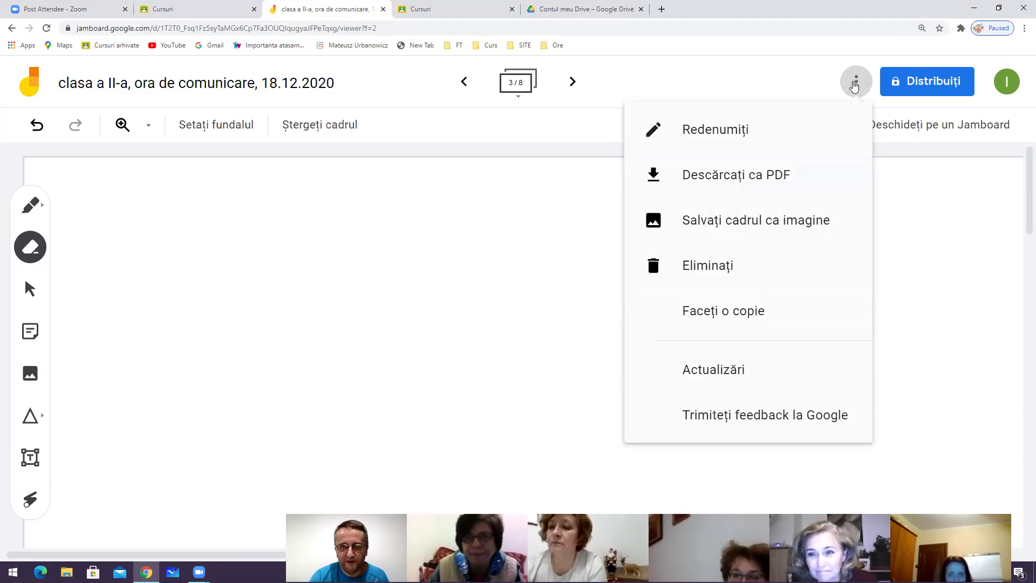
left_click(521, 274)
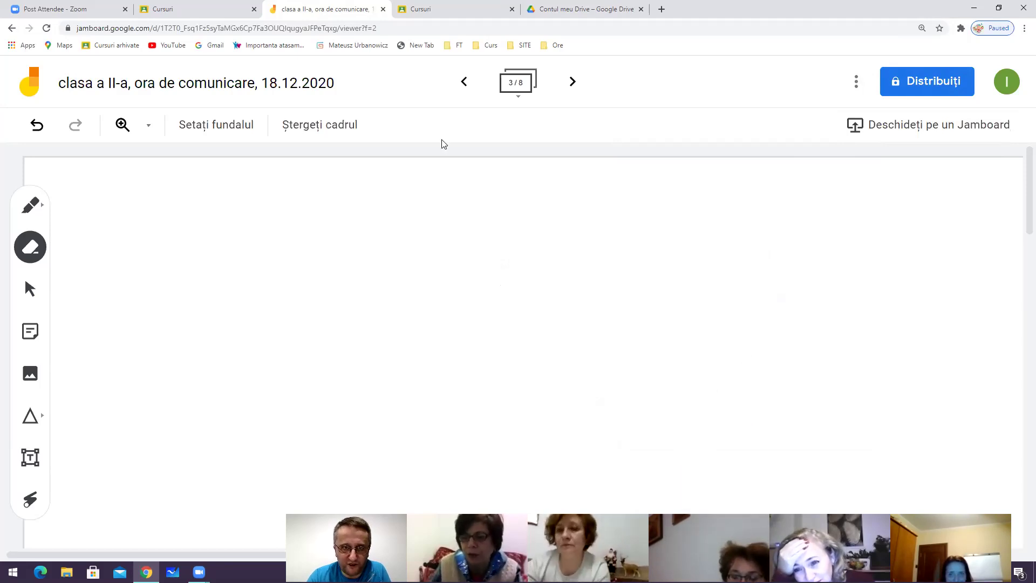
Bring up the Distribuiți sharing dialog for the class Jam
left_click(913, 82)
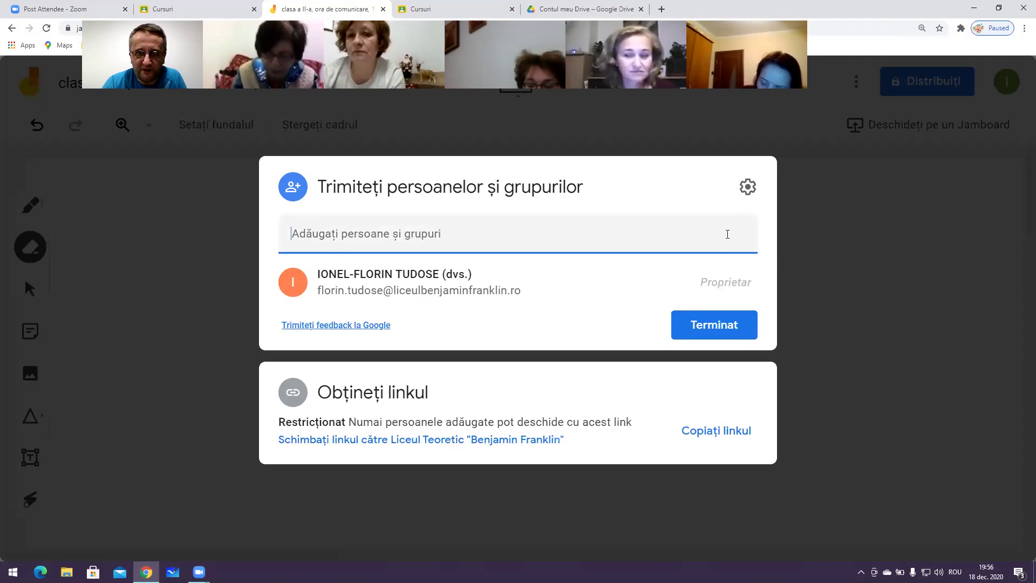
left_click(734, 280)
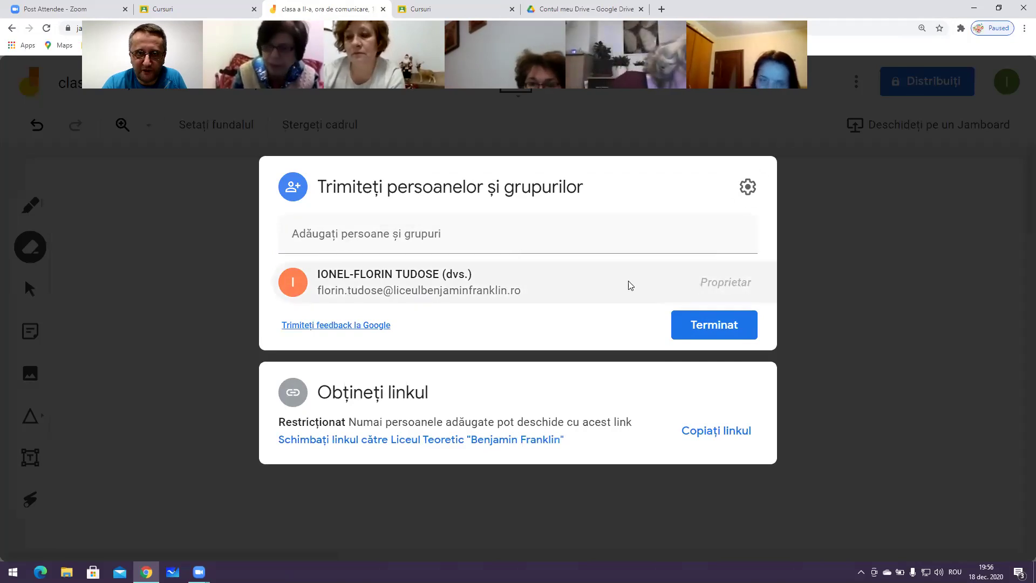
mouse_move(630, 286)
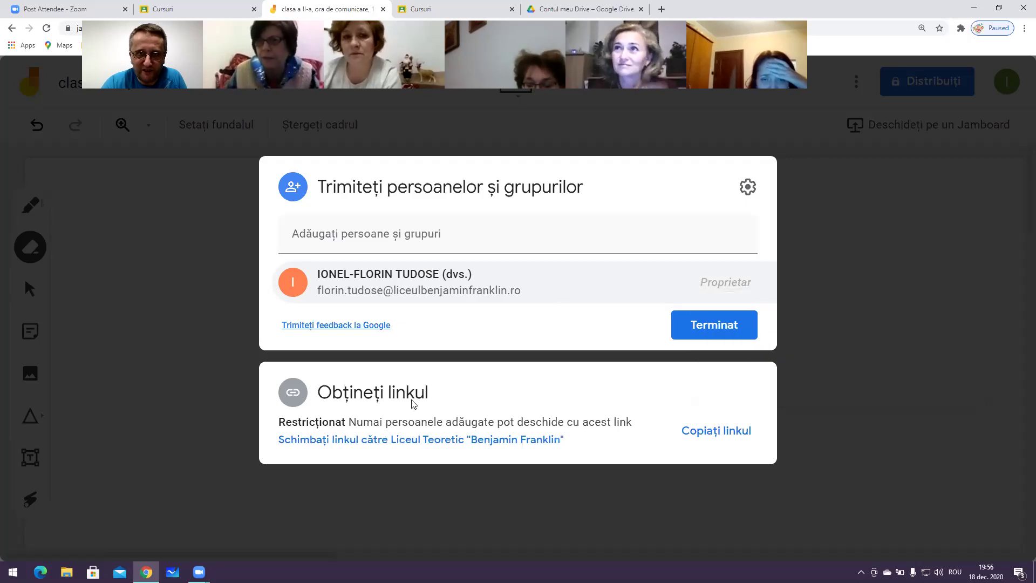
Set general access to 'Oricine are linkul' with the Editor role
left_click(419, 416)
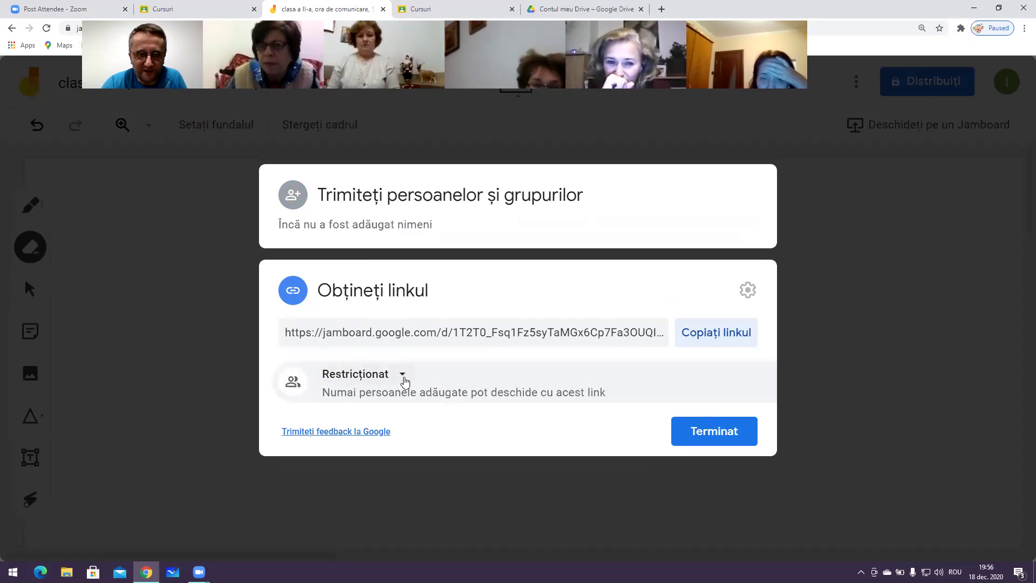
left_click(405, 381)
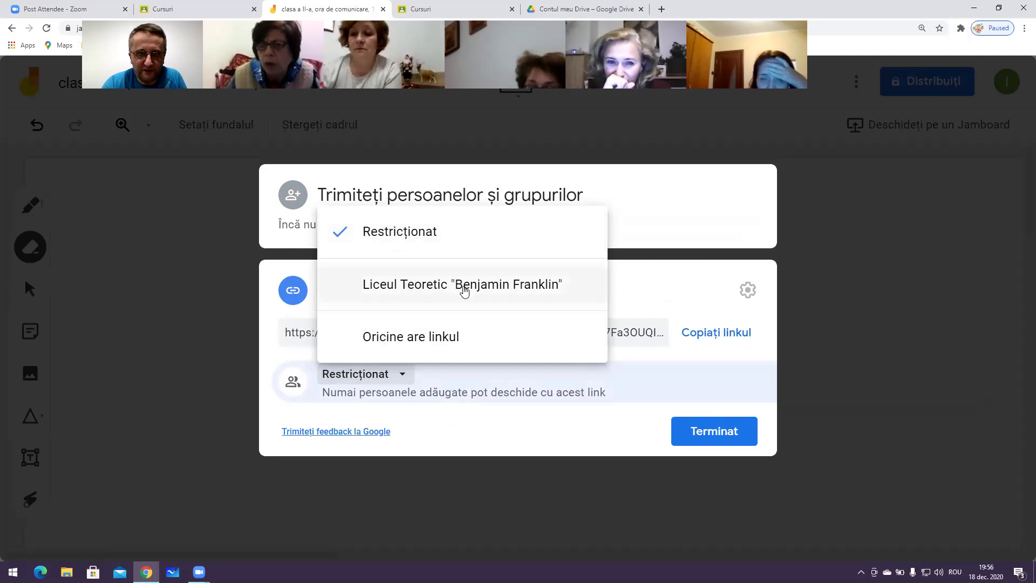
left_click(425, 338)
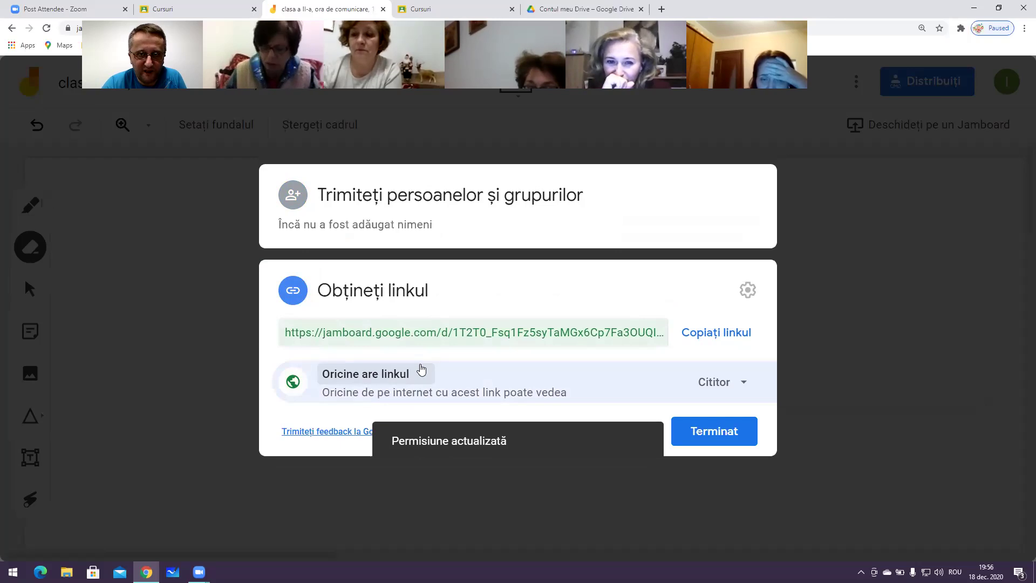
left_click(744, 382)
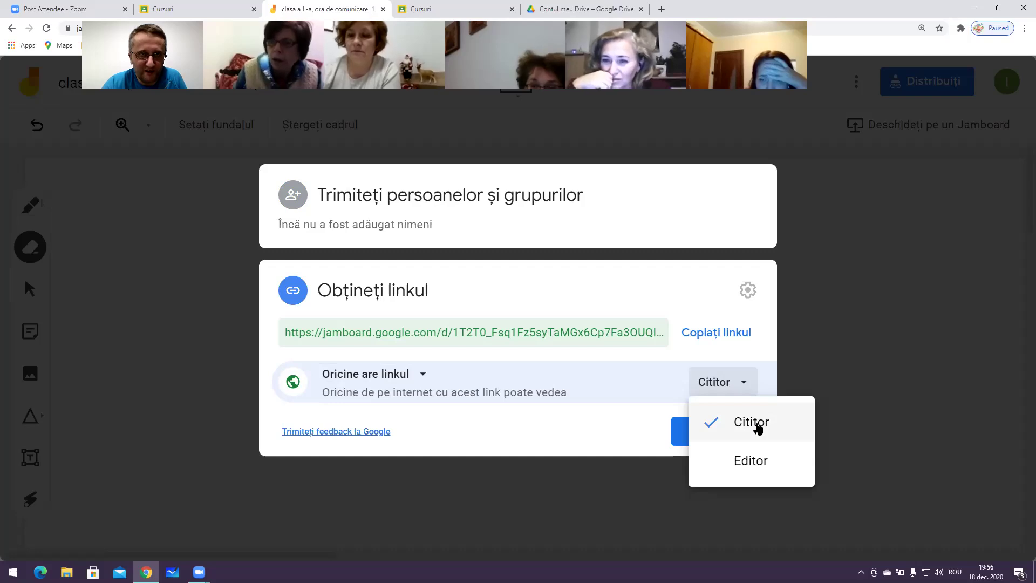
left_click(751, 464)
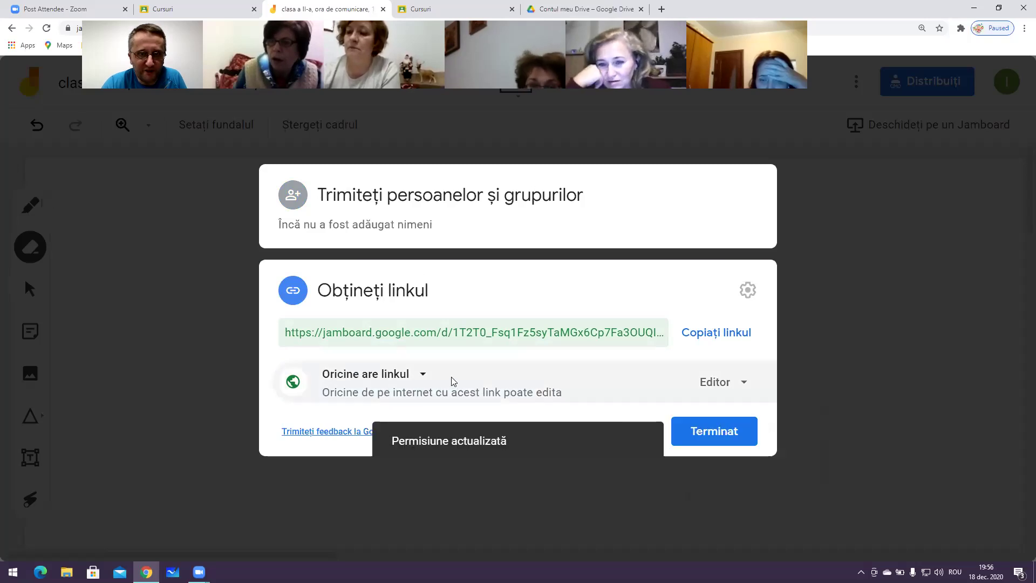
left_click(423, 375)
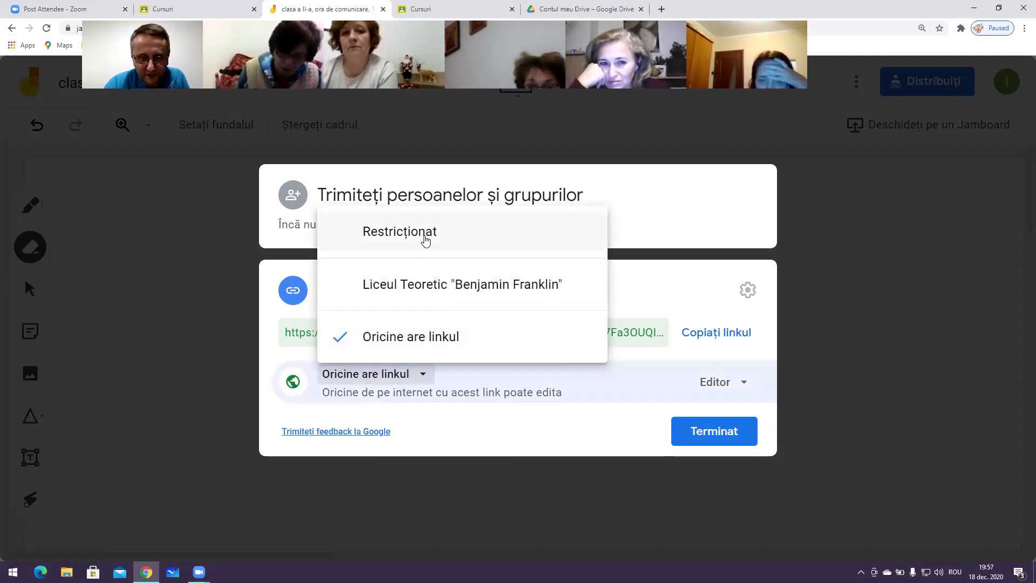
left_click(741, 382)
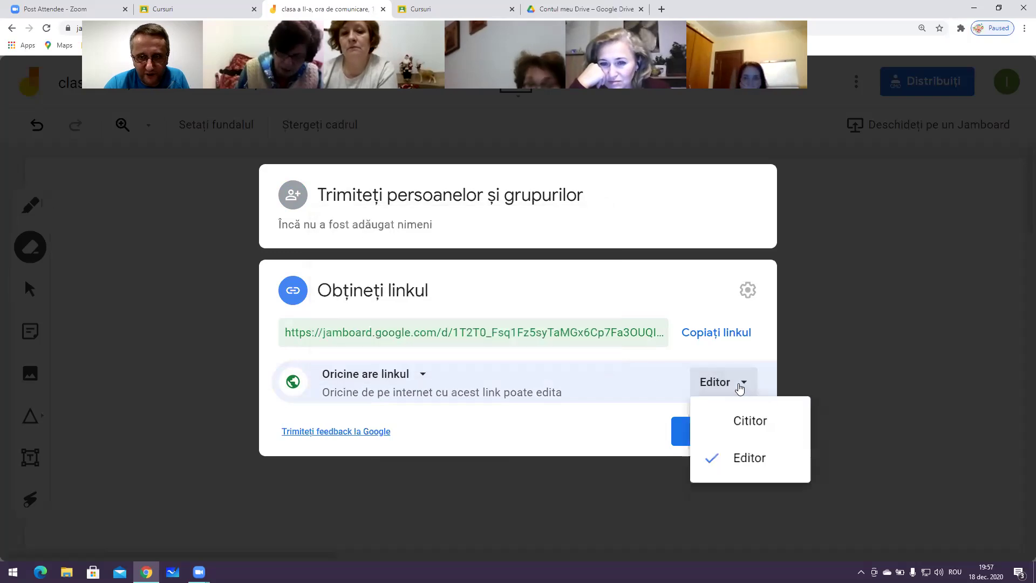
left_click(681, 434)
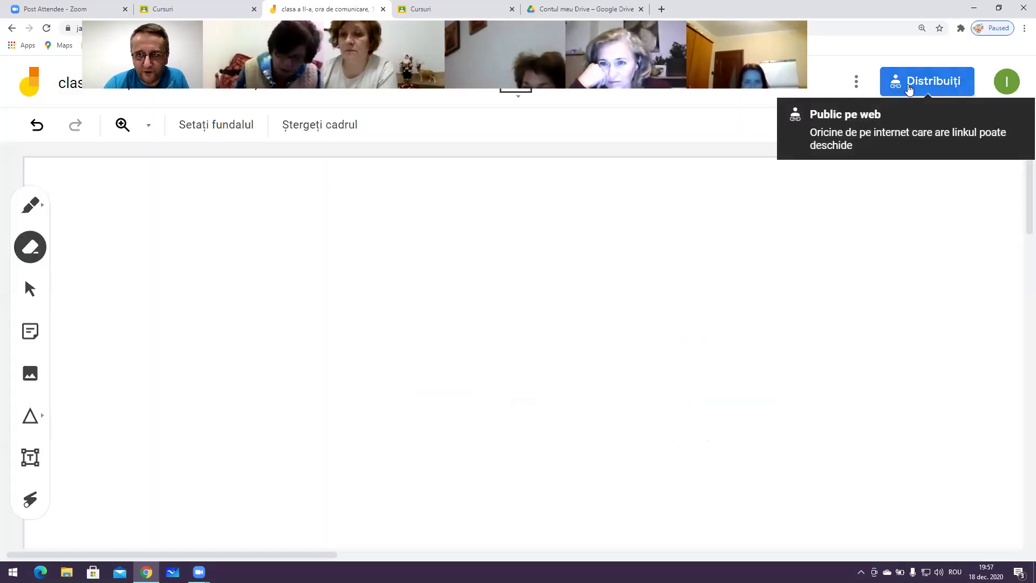
Copy the class Jam's shareable link from the sharing dialog
left_click(907, 86)
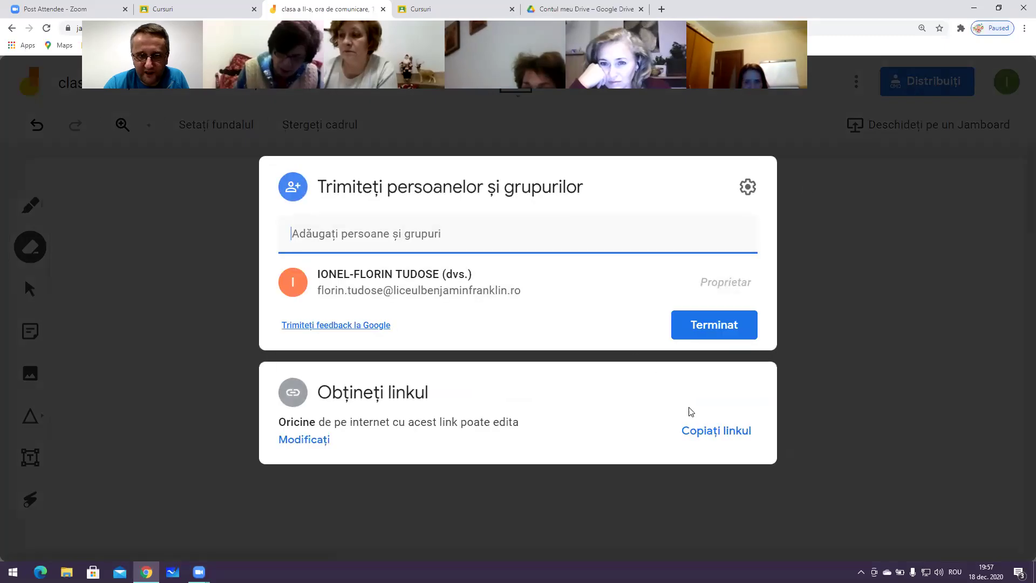
left_click(415, 406)
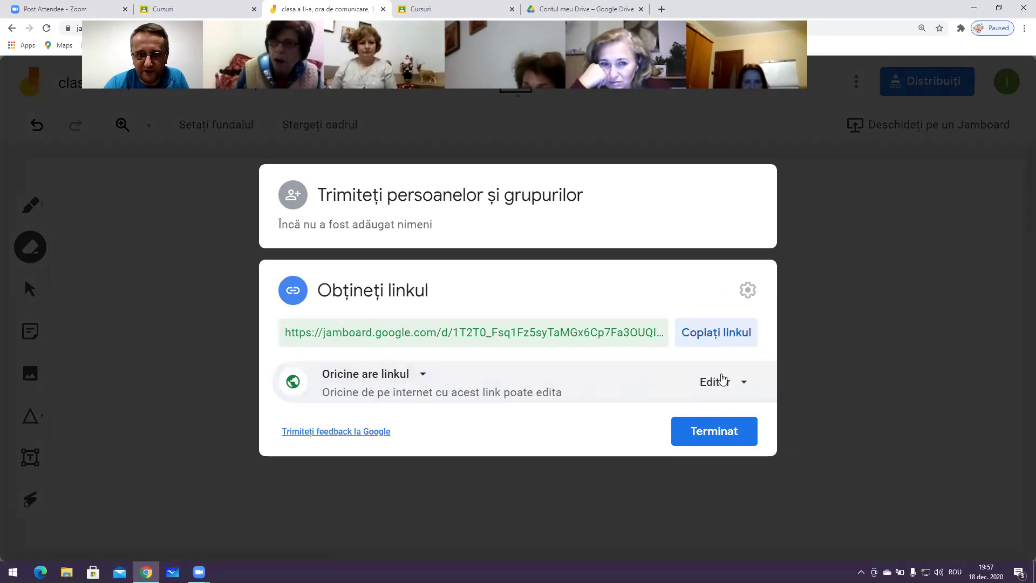
left_click(716, 332)
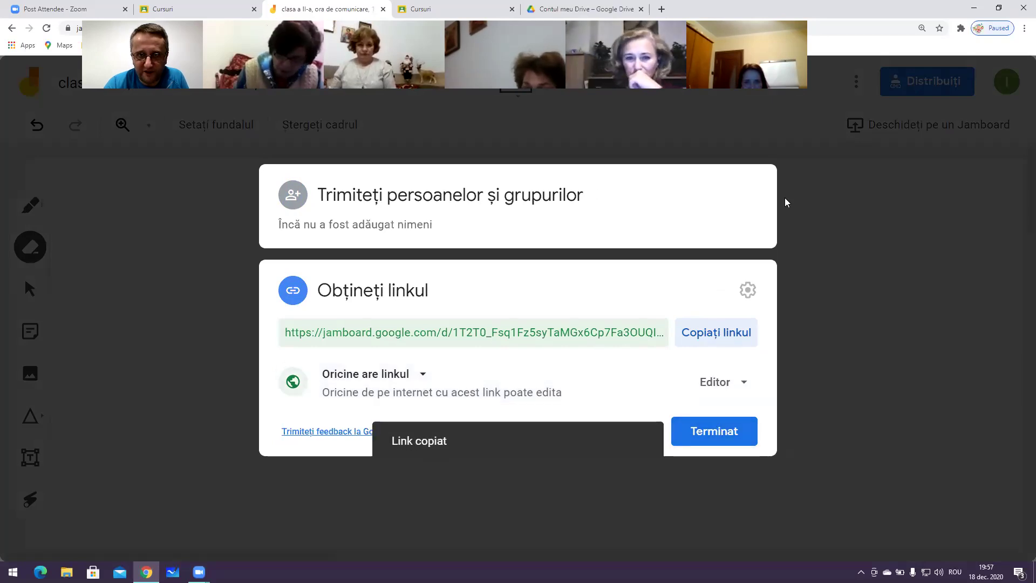
left_click(845, 197)
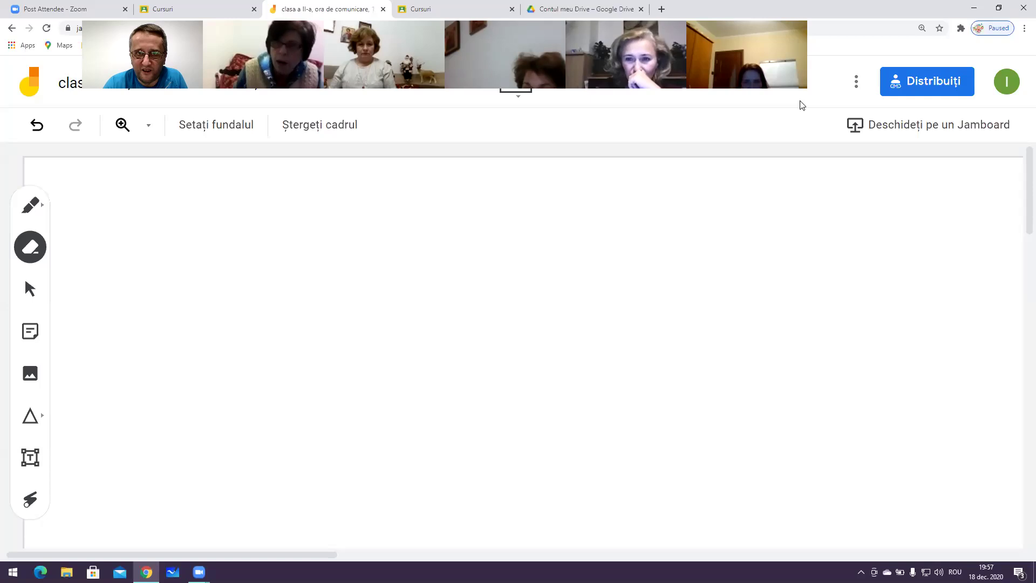
left_click_drag(799, 81, 798, 134)
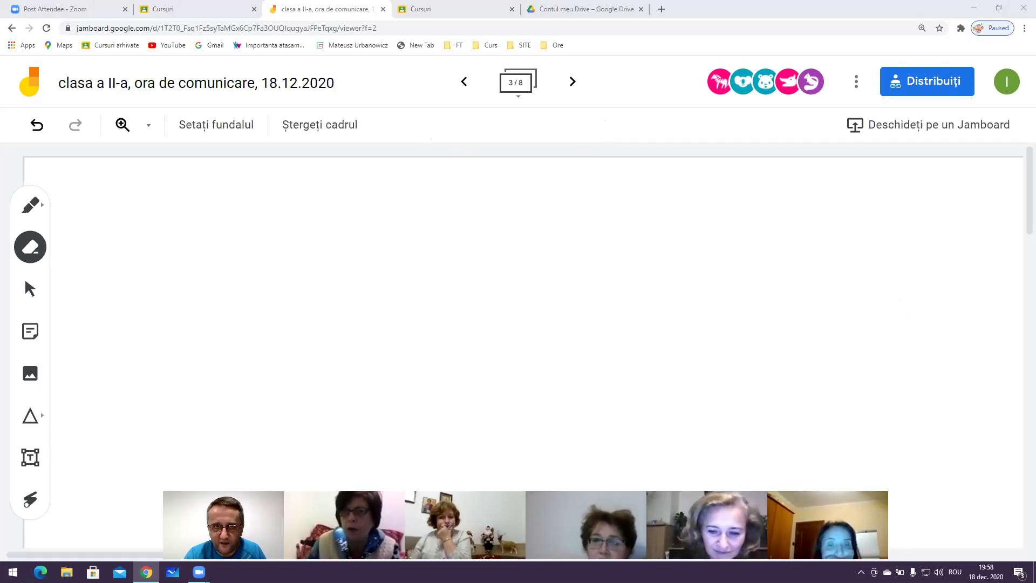
left_click_drag(545, 485, 584, 36)
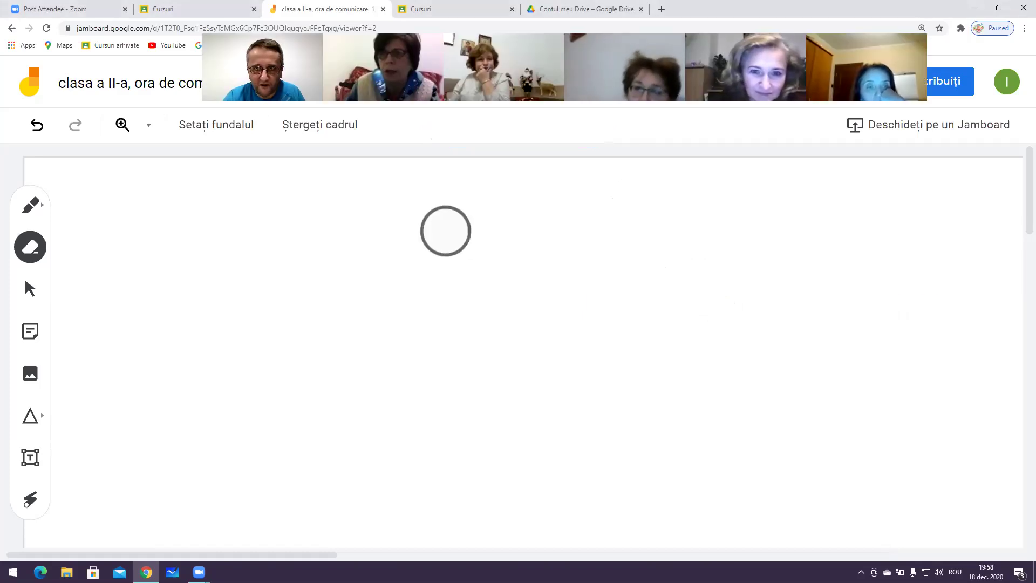
left_click(24, 277)
left_click(18, 258)
left_click(213, 126)
left_click(265, 167)
left_click(221, 130)
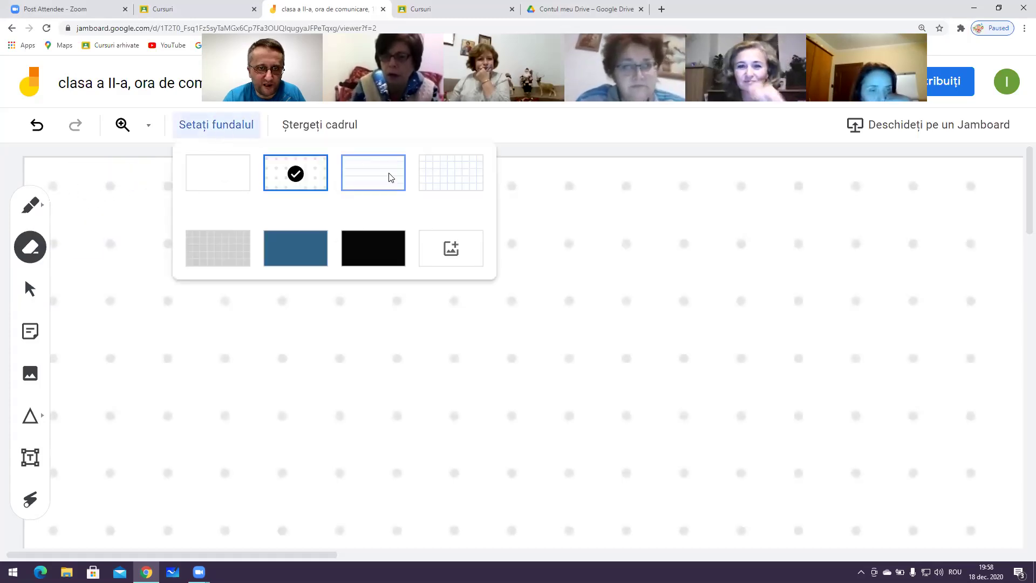
left_click(240, 184)
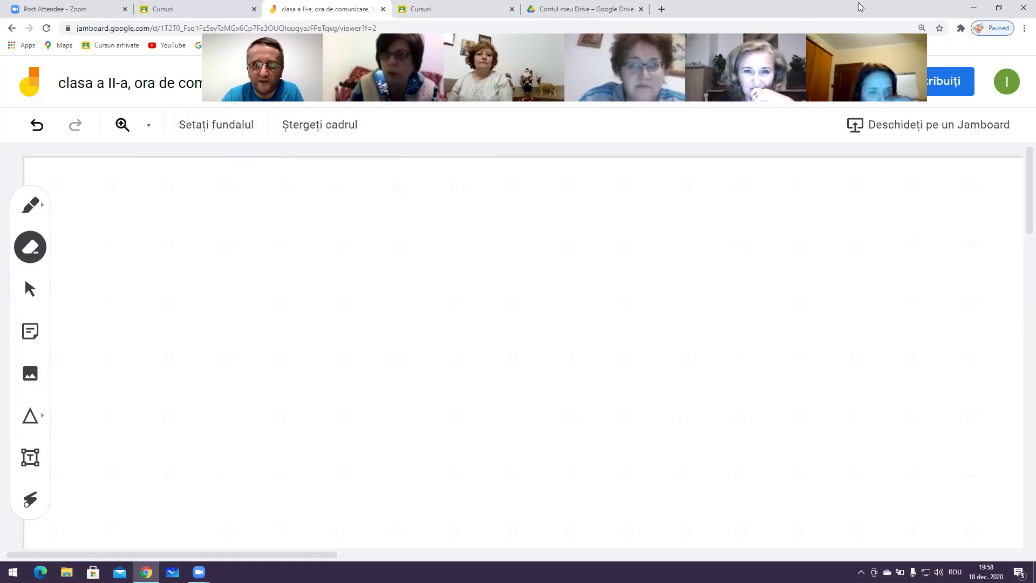
left_click_drag(512, 65, 490, 176)
left_click(463, 82)
left_click(463, 82)
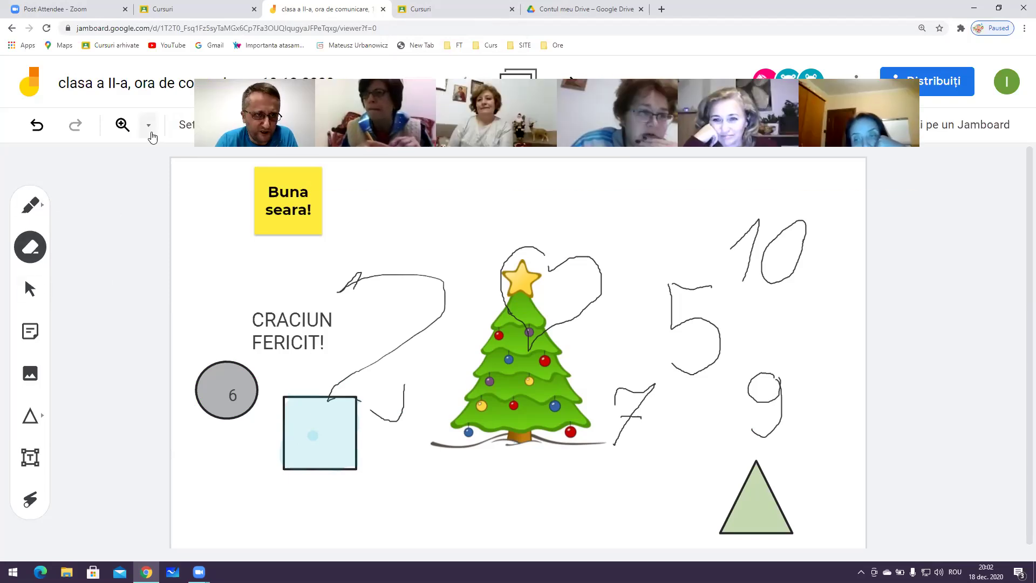
Insert the Trojan horse painting from Google Image Search and place it at the upper left
left_click(37, 369)
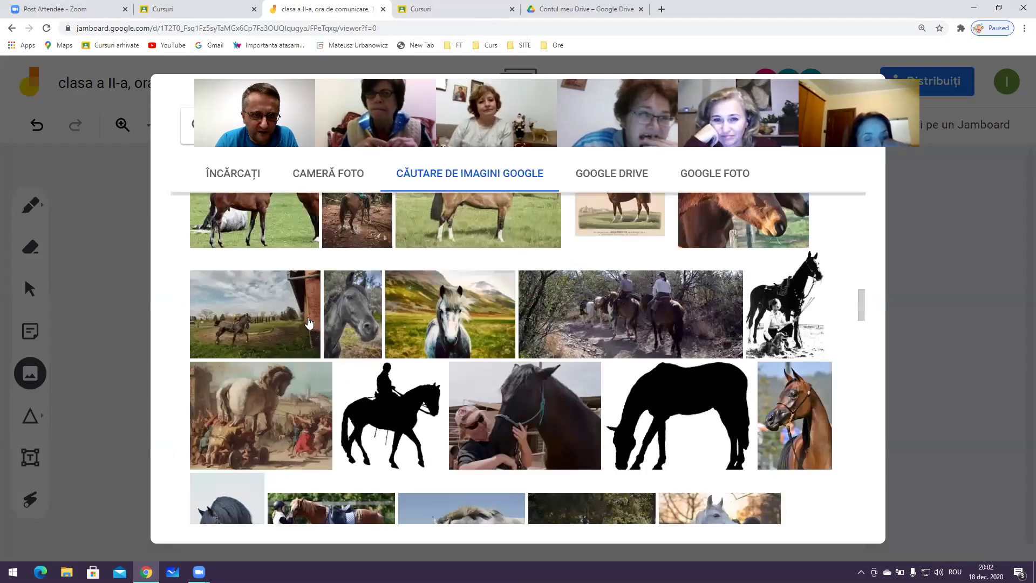
left_click(271, 402)
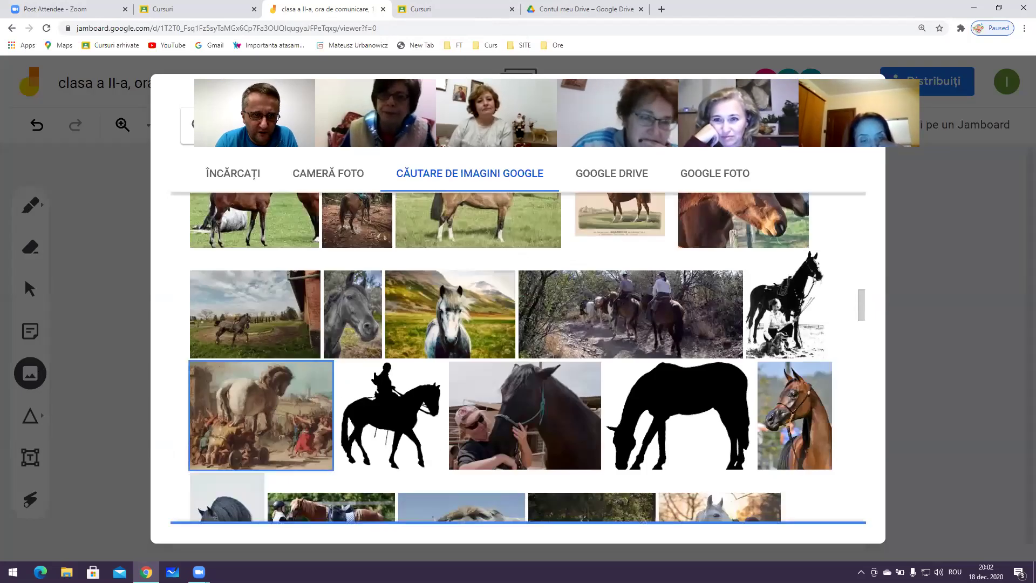
left_click(817, 510)
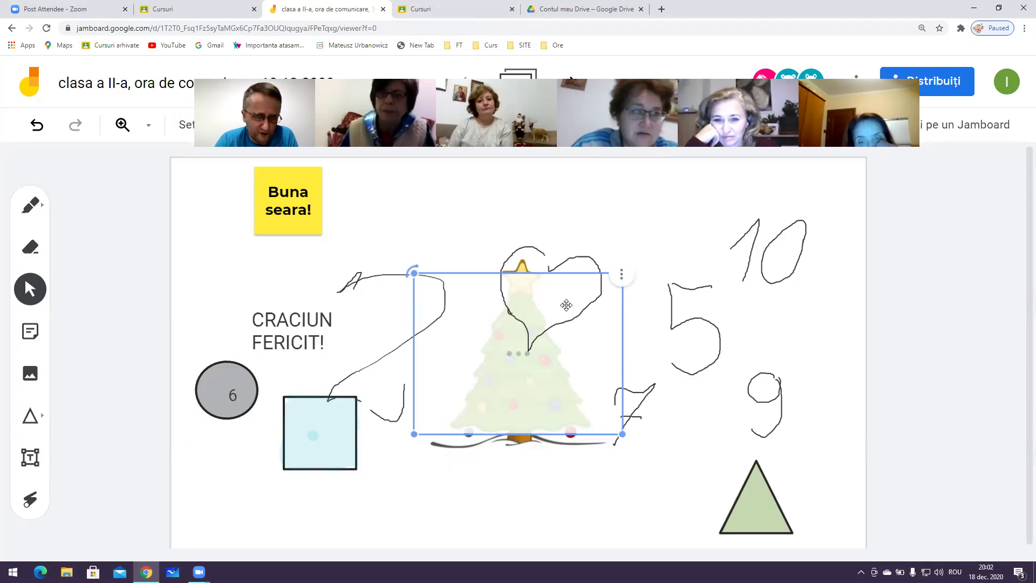
left_click_drag(542, 345, 252, 264)
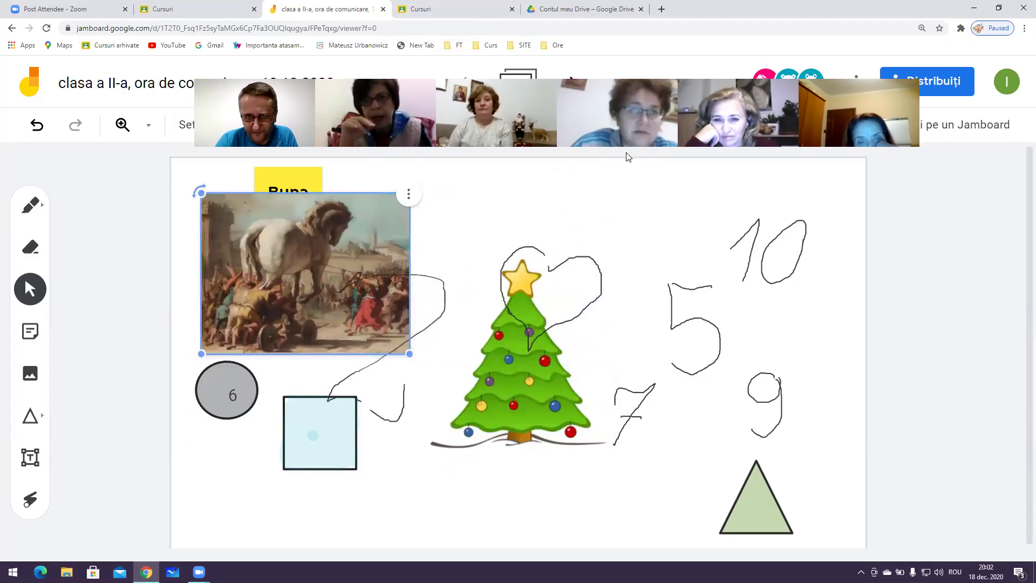
left_click(762, 85)
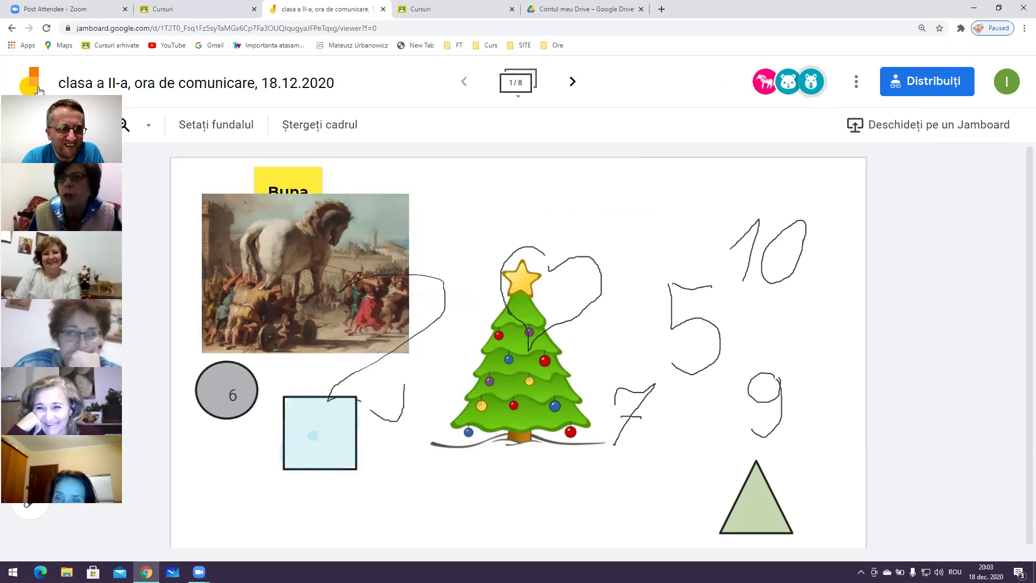
left_click_drag(43, 97, 135, 56)
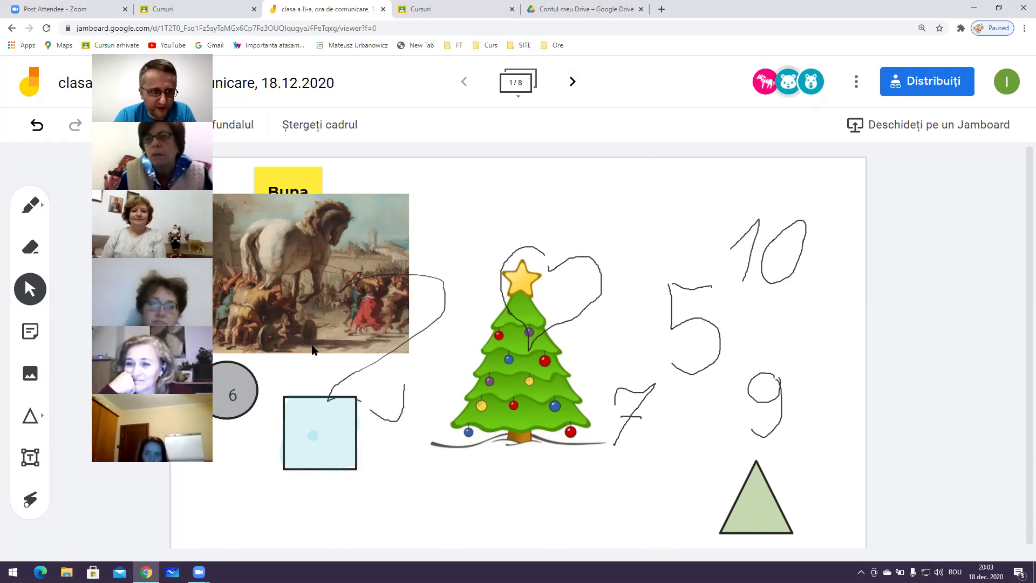
left_click_drag(153, 50, 419, 93)
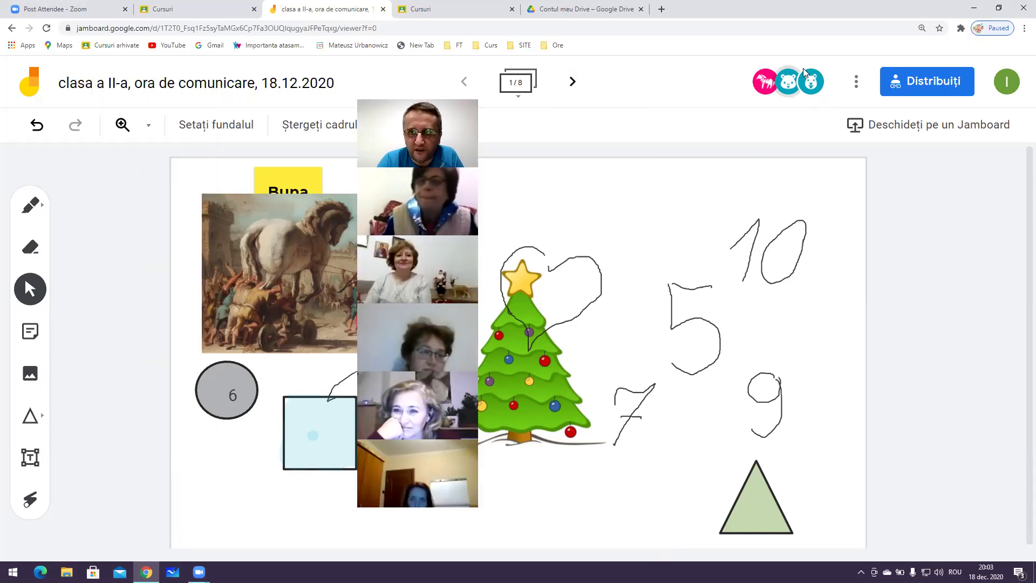
left_click(857, 81)
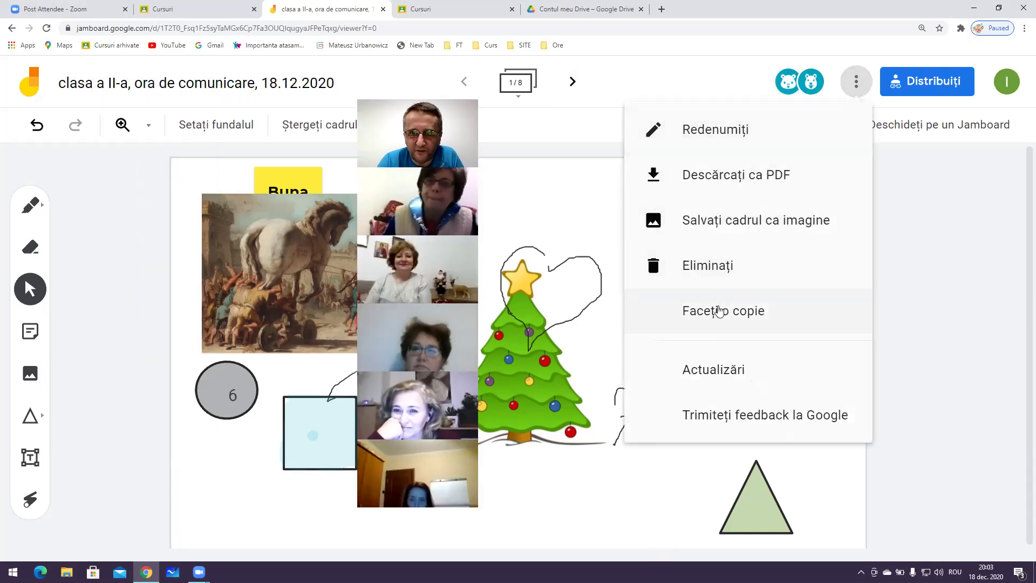
Move the current Jam to the trash, after briefly restoring it once
left_click(711, 278)
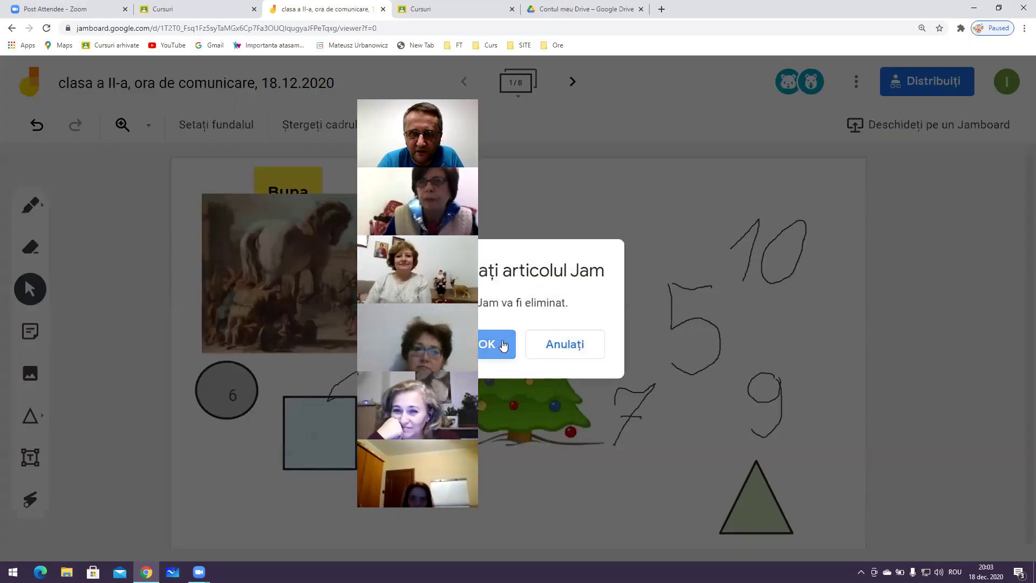
left_click(485, 342)
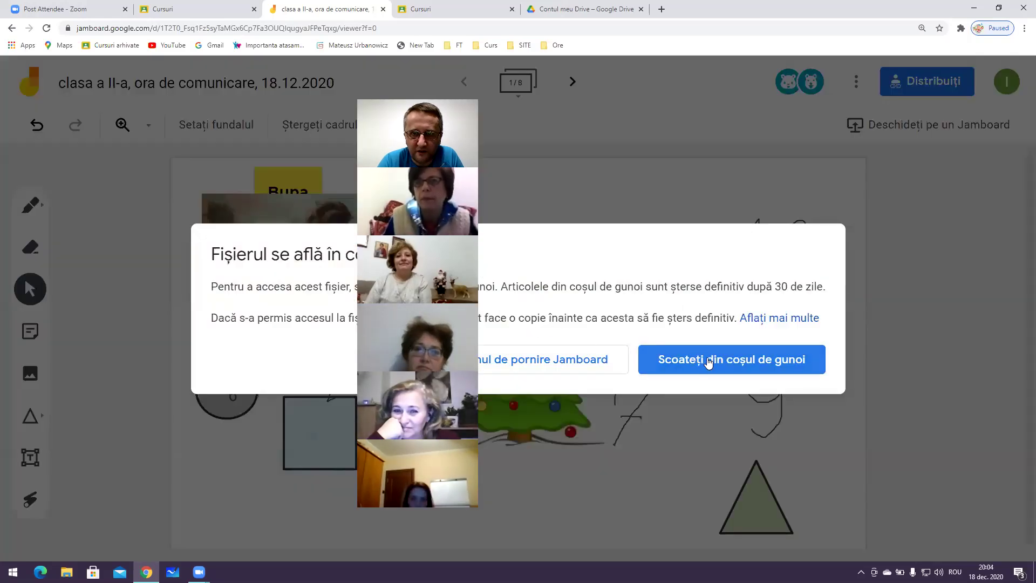
left_click(705, 360)
left_click(856, 82)
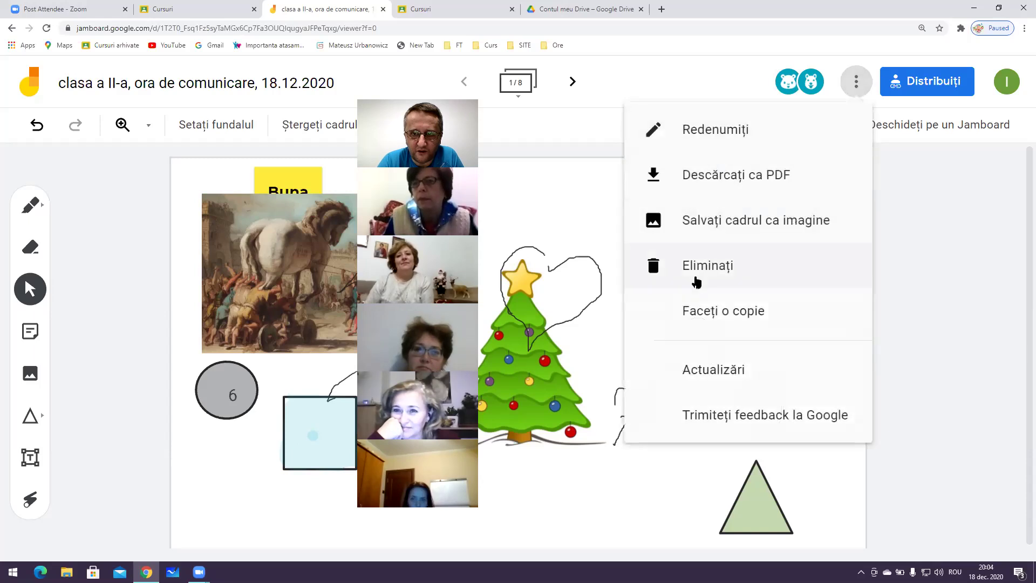
left_click(696, 278)
left_click(586, 359)
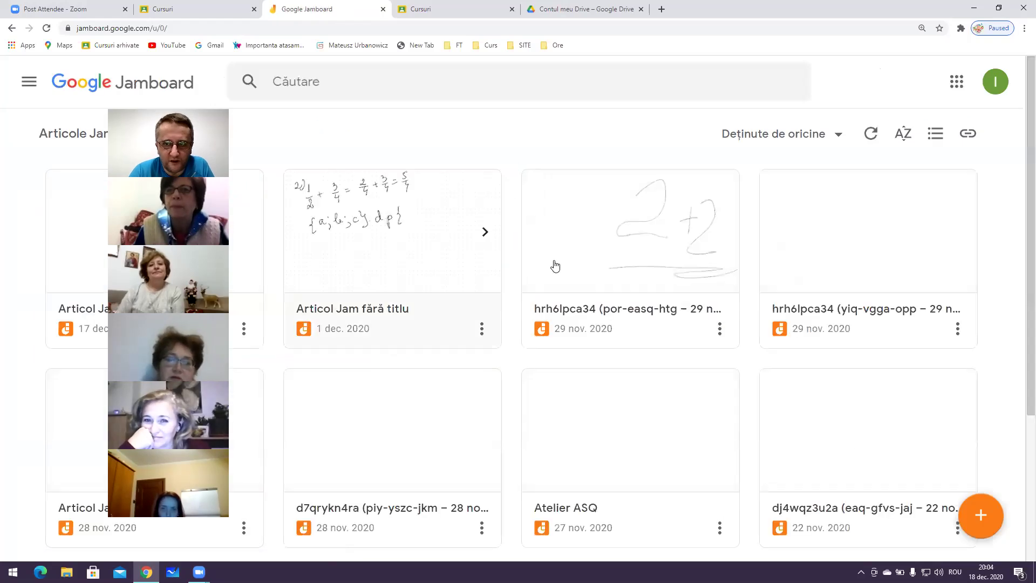
Trash the hrh6lpca34 (29 Nov), 1 Dec, 17 Dec and 28 Nov Jams
scroll(627, 321, "down", 1)
scroll(721, 245, "up", 1)
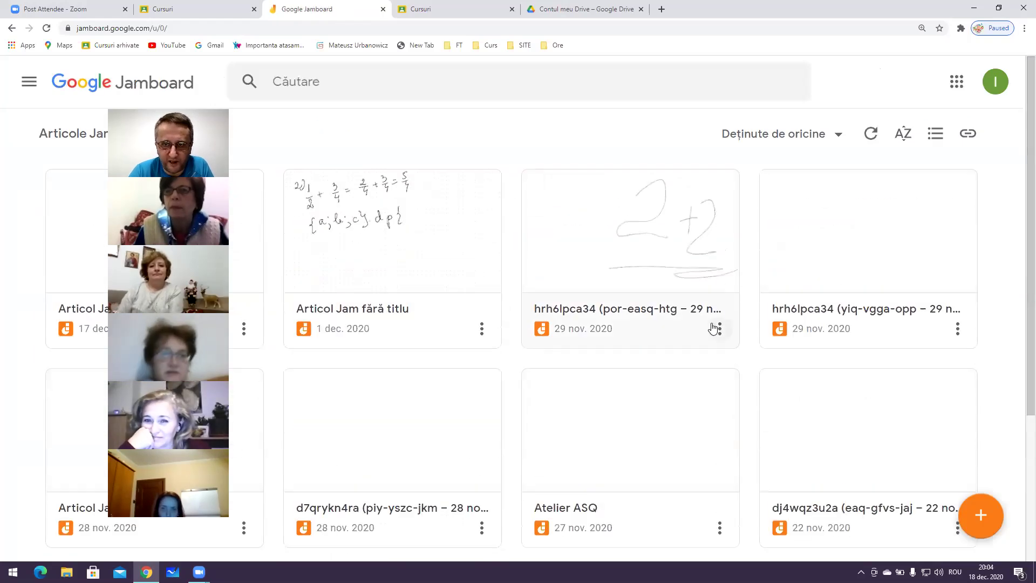
left_click(719, 330)
left_click(705, 426)
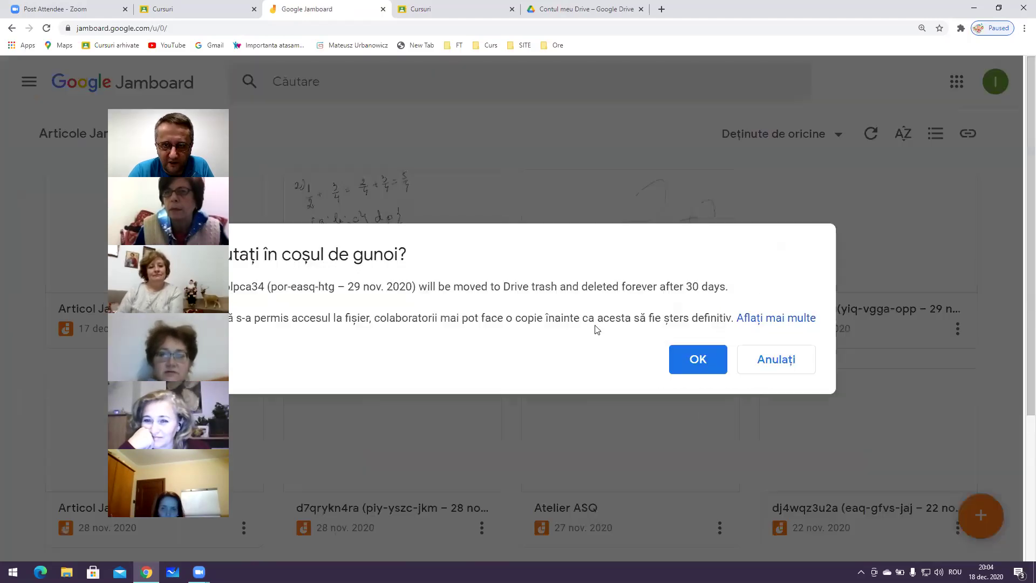
left_click(673, 363)
left_click(482, 328)
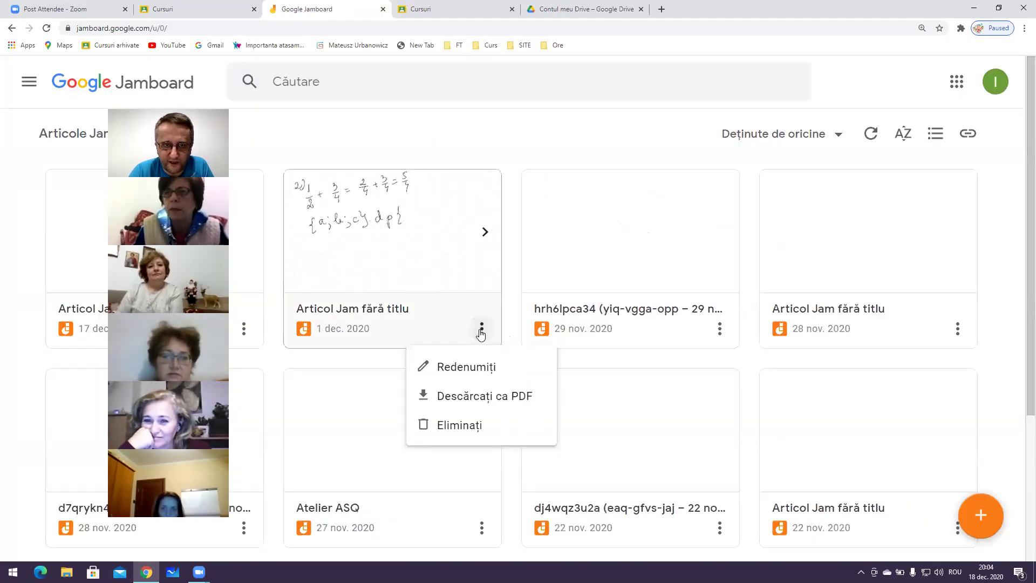
left_click(483, 417)
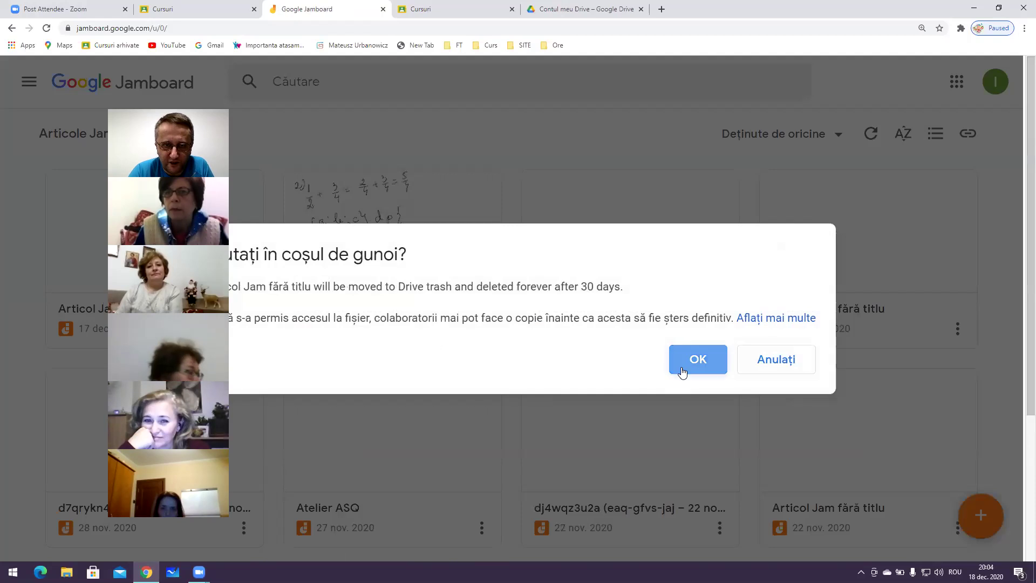
left_click(674, 362)
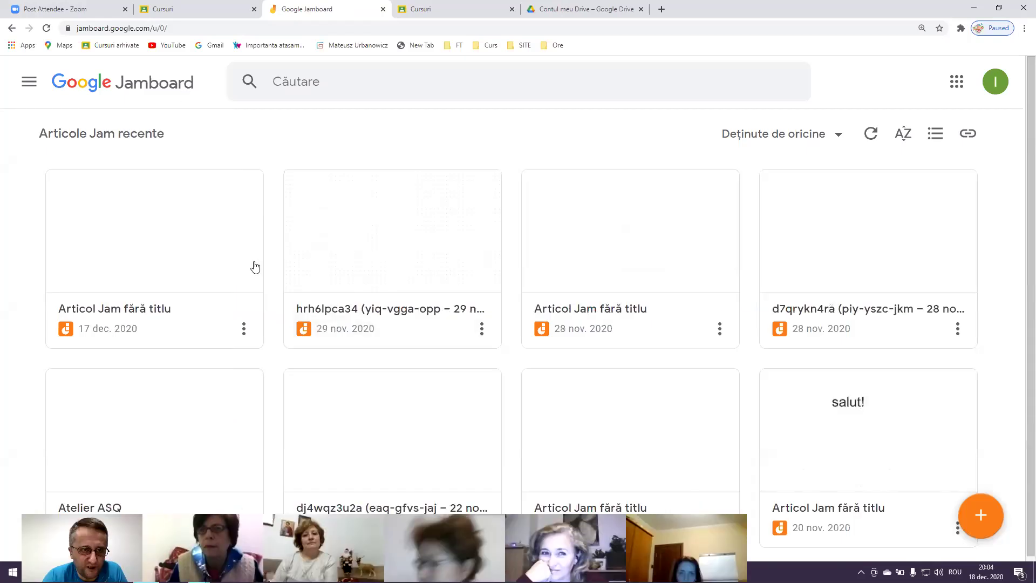
left_click(244, 329)
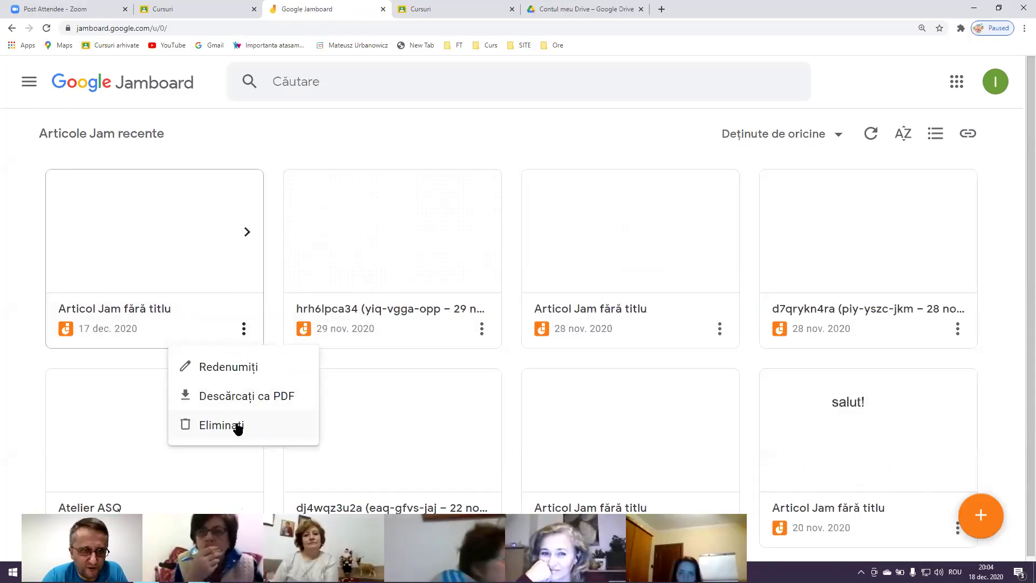
left_click(238, 426)
left_click(714, 359)
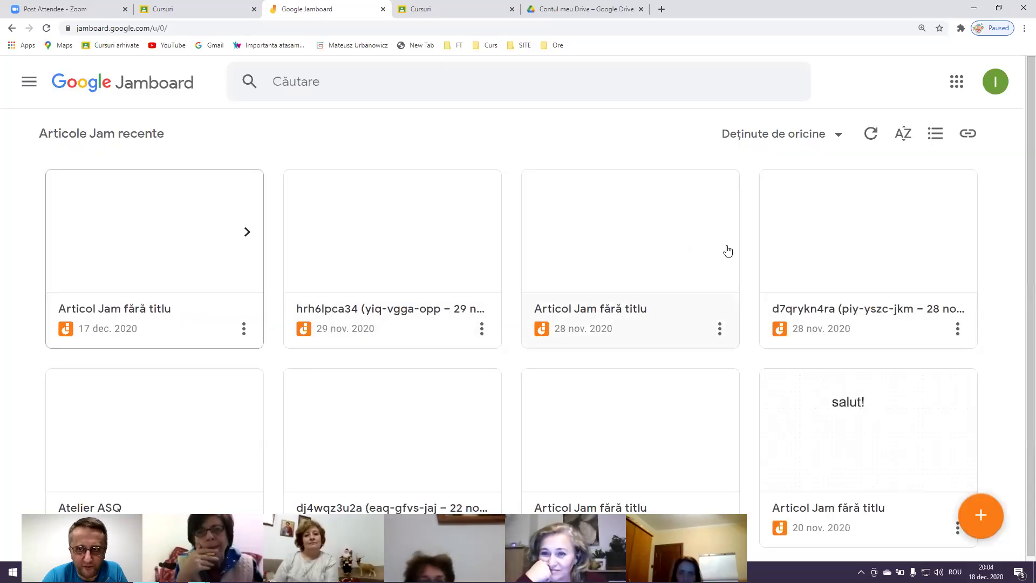
left_click(482, 328)
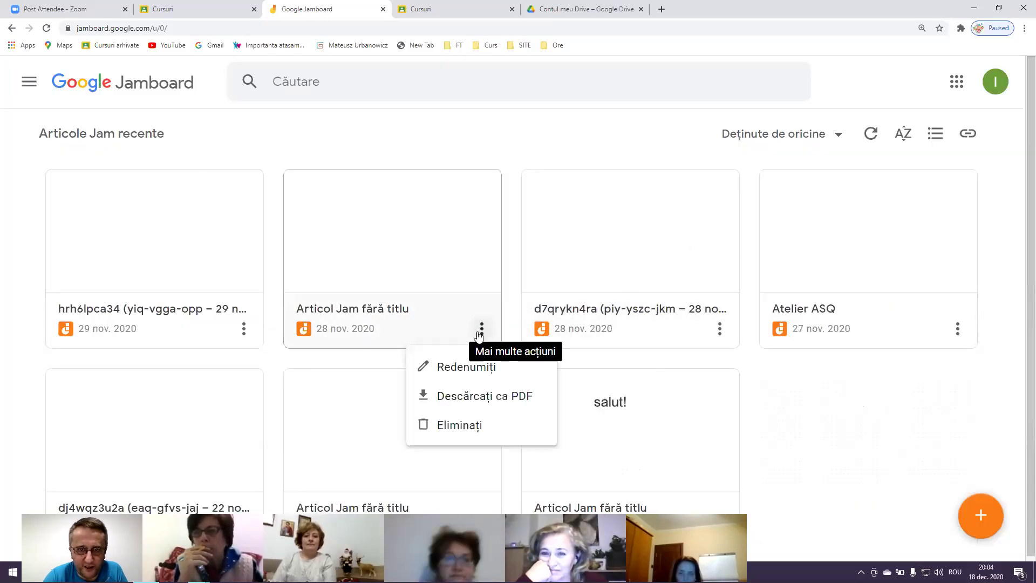
left_click(478, 425)
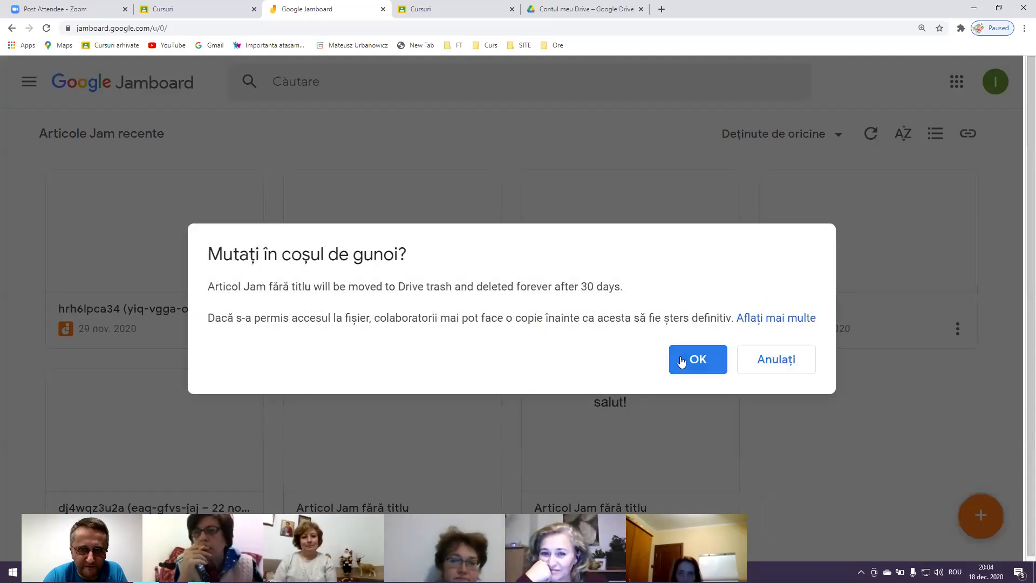
left_click(681, 358)
Trash the remaining hrh6lpca34, Atelier ASQ, 22 Nov, d7qrykn4ra, salut! and last Jams
left_click(243, 329)
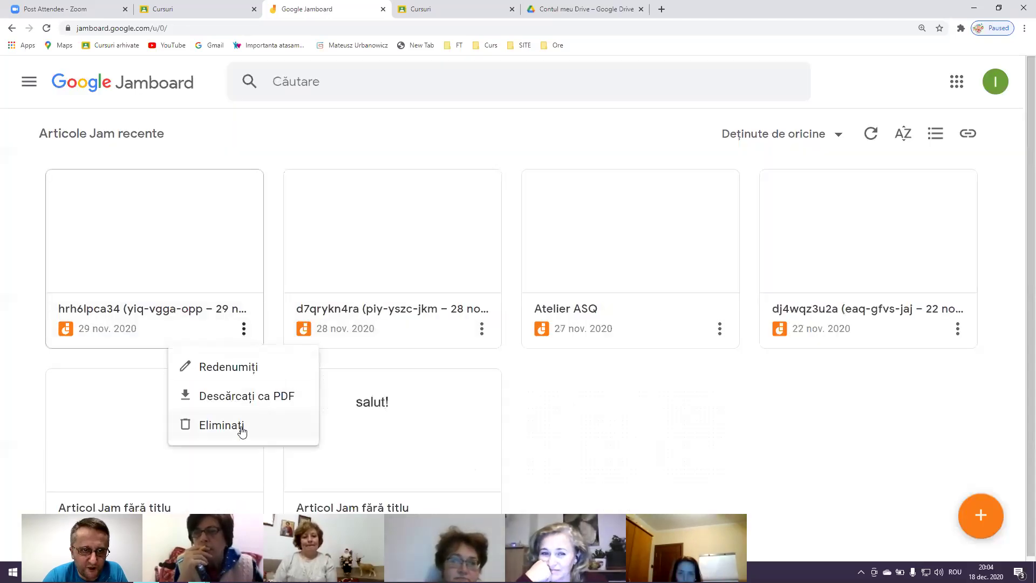
left_click(240, 426)
left_click(688, 361)
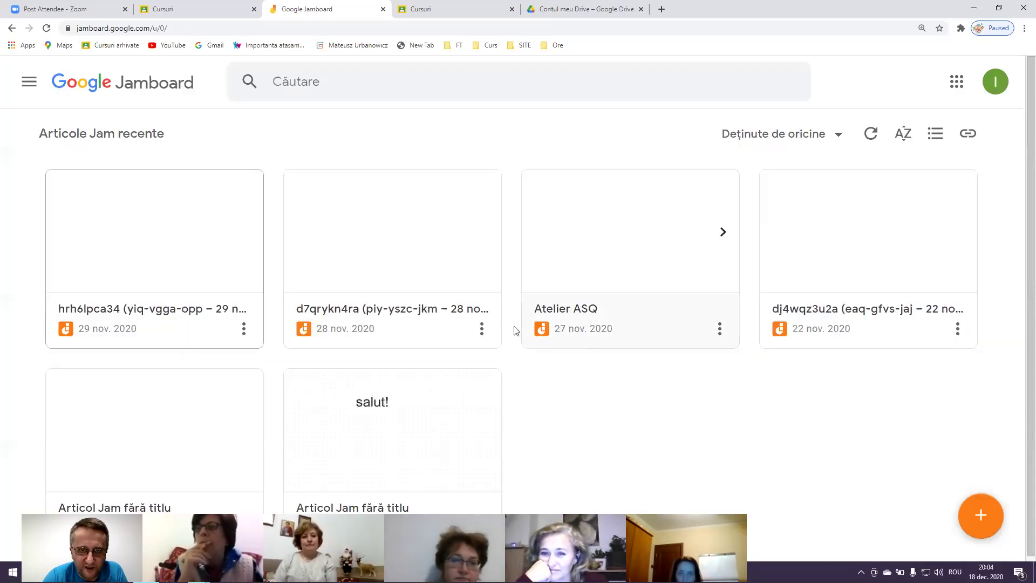
left_click(479, 329)
left_click(469, 425)
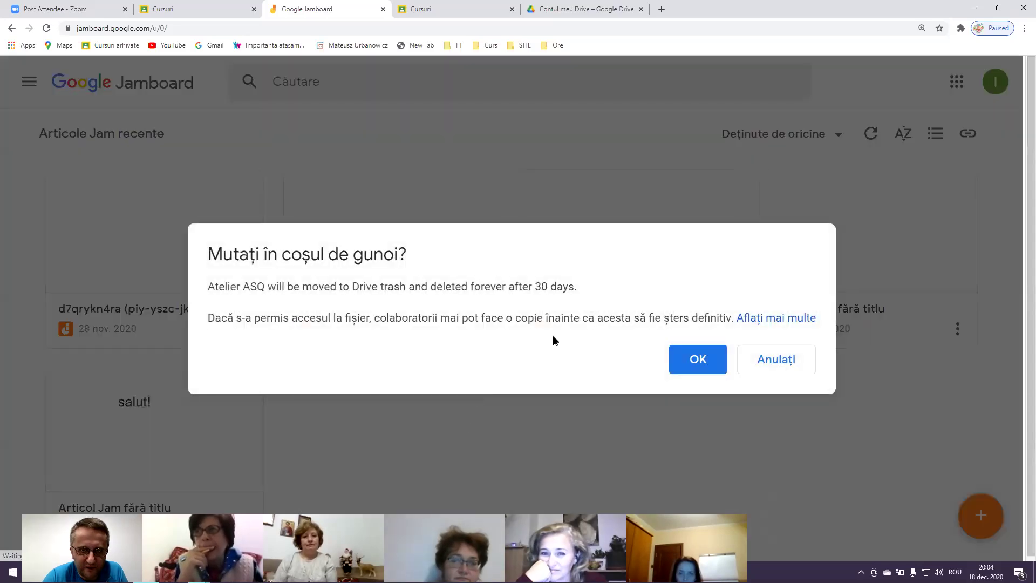
left_click(695, 358)
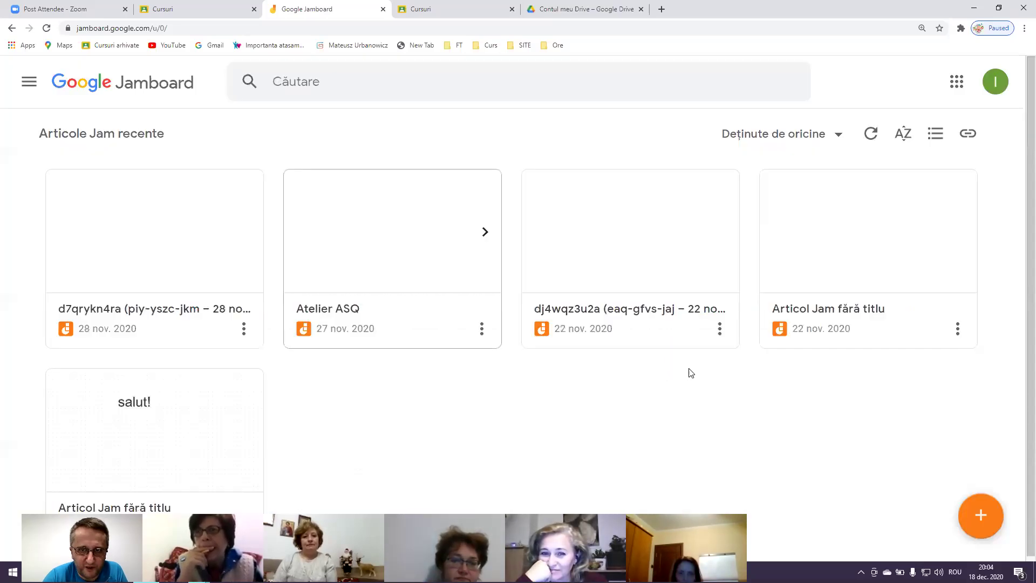
left_click(717, 329)
left_click(695, 422)
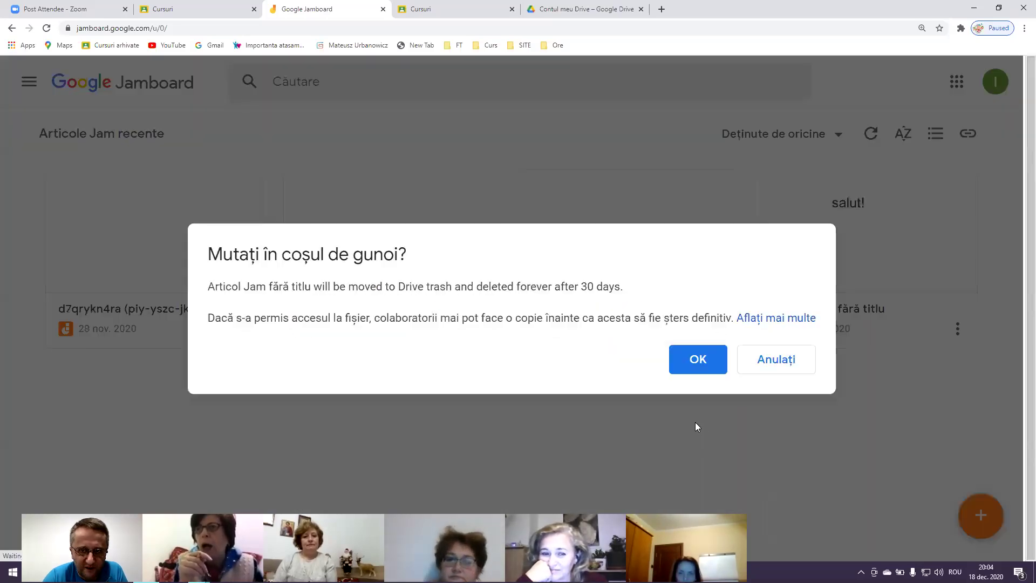
left_click(695, 358)
left_click(244, 328)
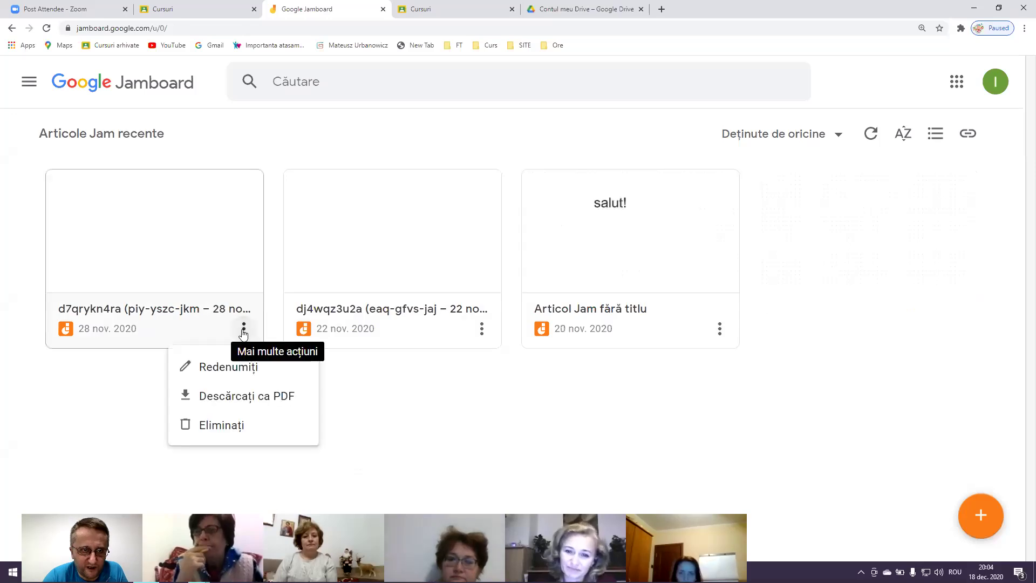
left_click(265, 426)
left_click(696, 358)
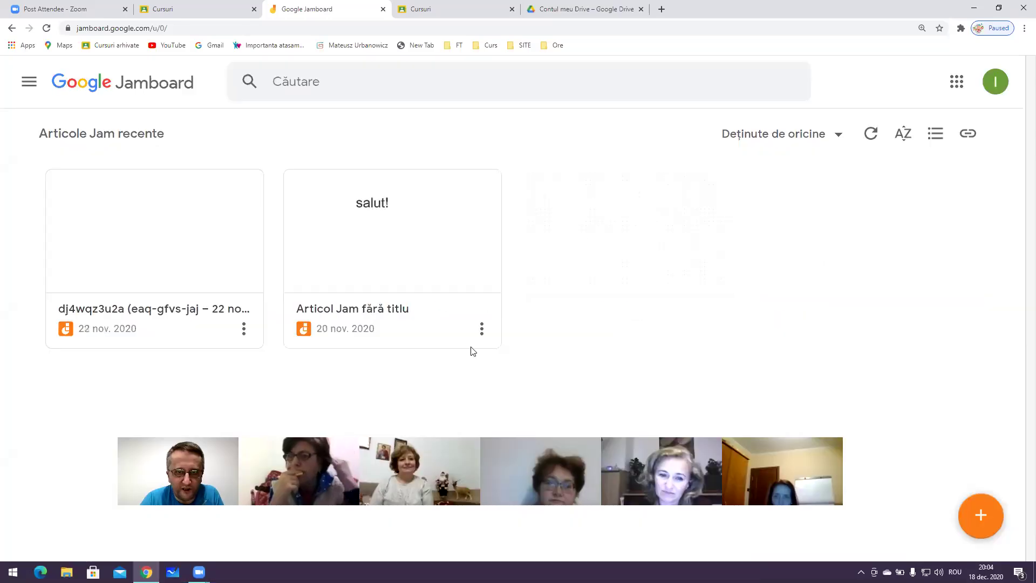
left_click(482, 329)
left_click(481, 426)
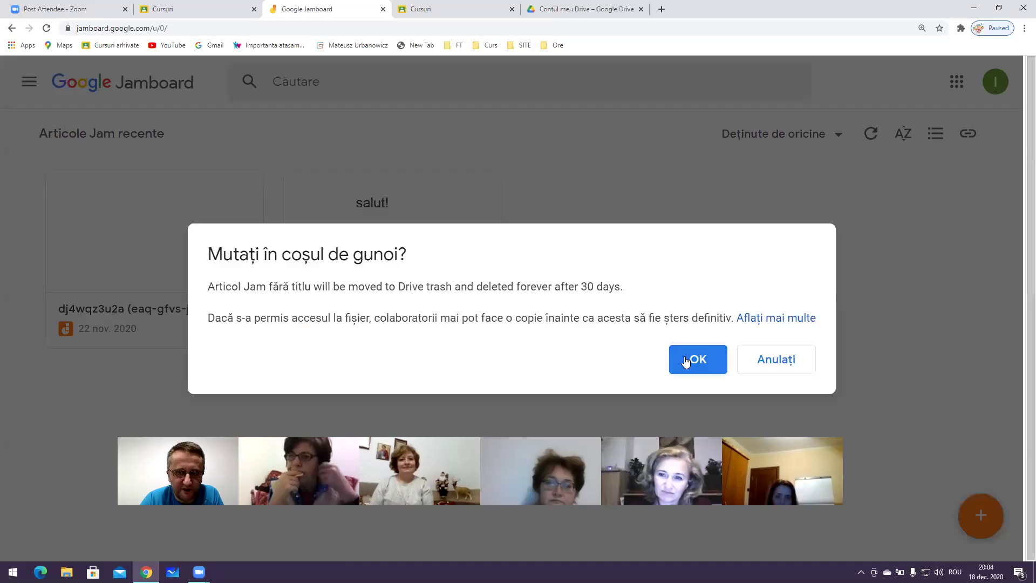
left_click(687, 358)
left_click(244, 328)
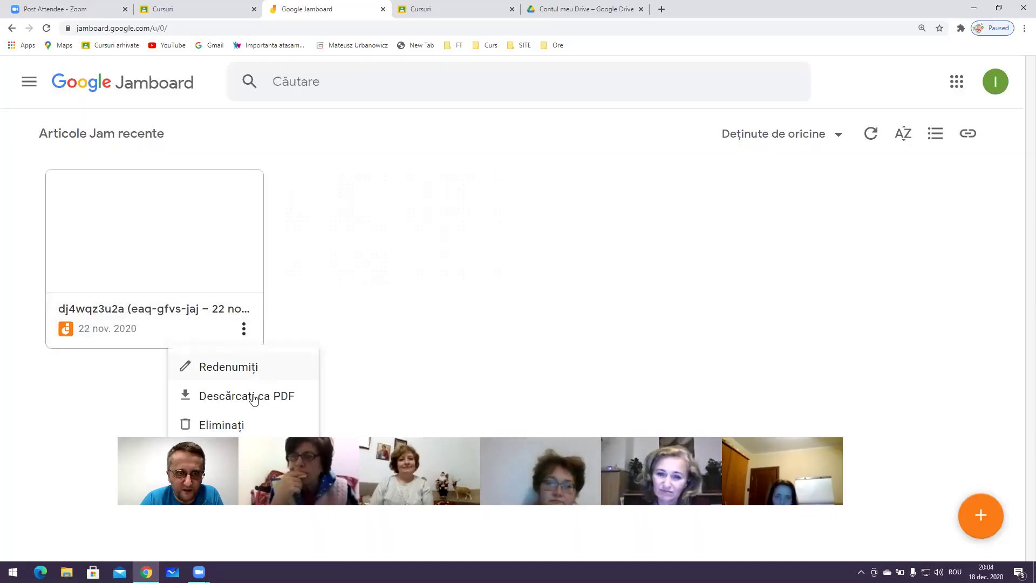
left_click(237, 423)
left_click(689, 358)
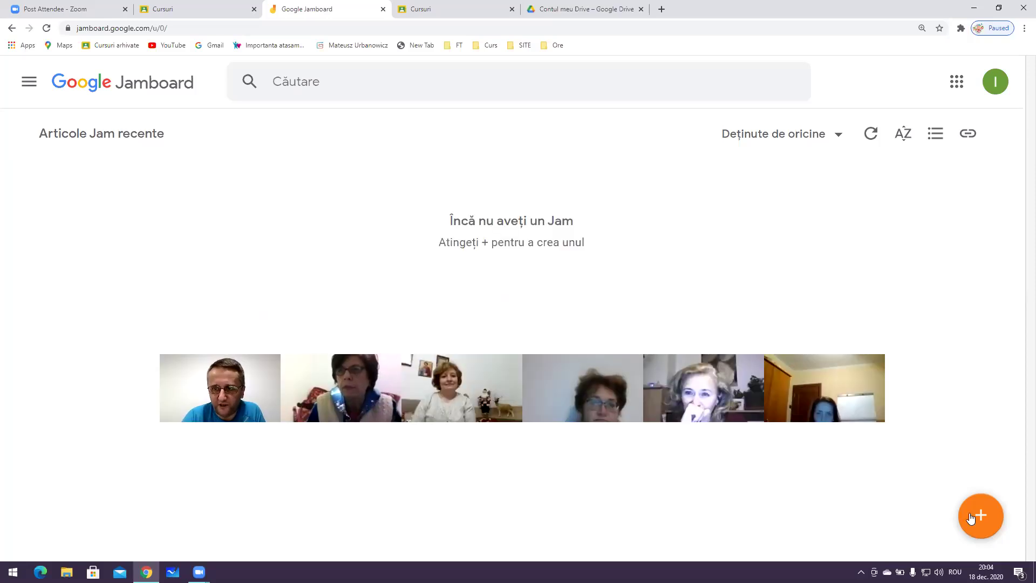
Close the Google Drive tab and load whiteboard.fi in the browser
left_click(587, 16)
left_click(640, 9)
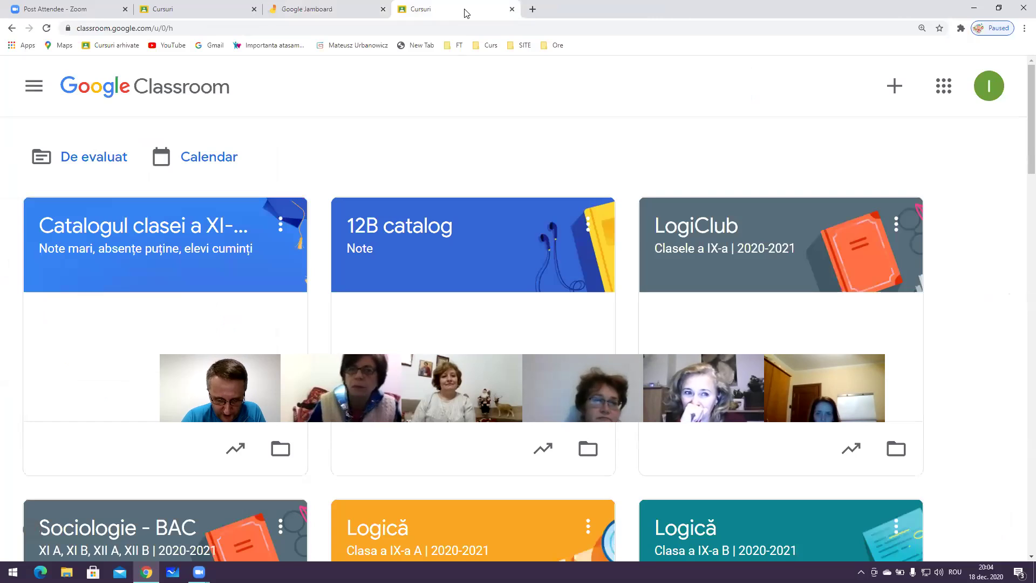
left_click(464, 20)
type("whit")
key("Return")
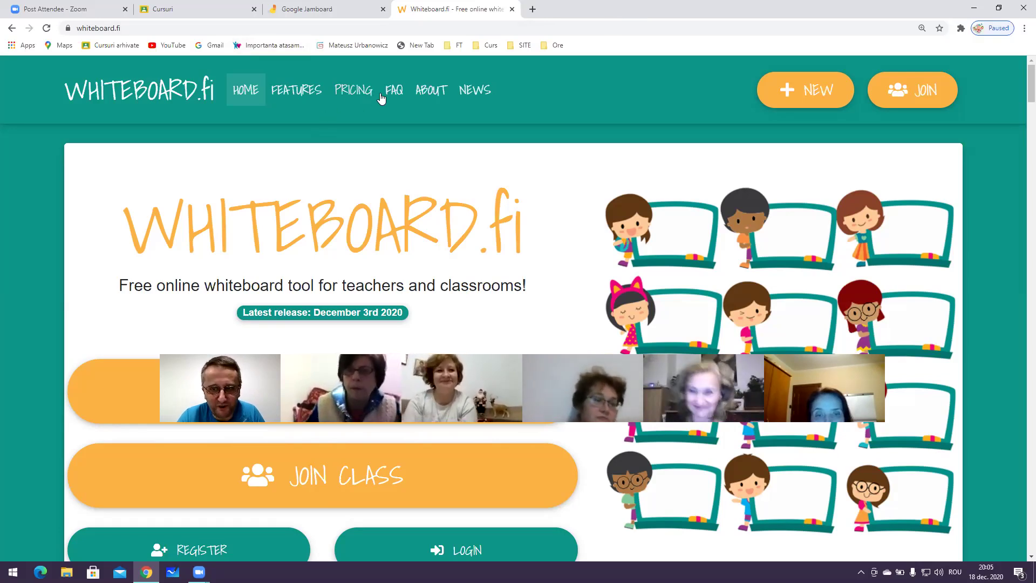
Inspect the Whiteboard.fi site address and scroll down the home page
key("ctrl+l")
key("End")
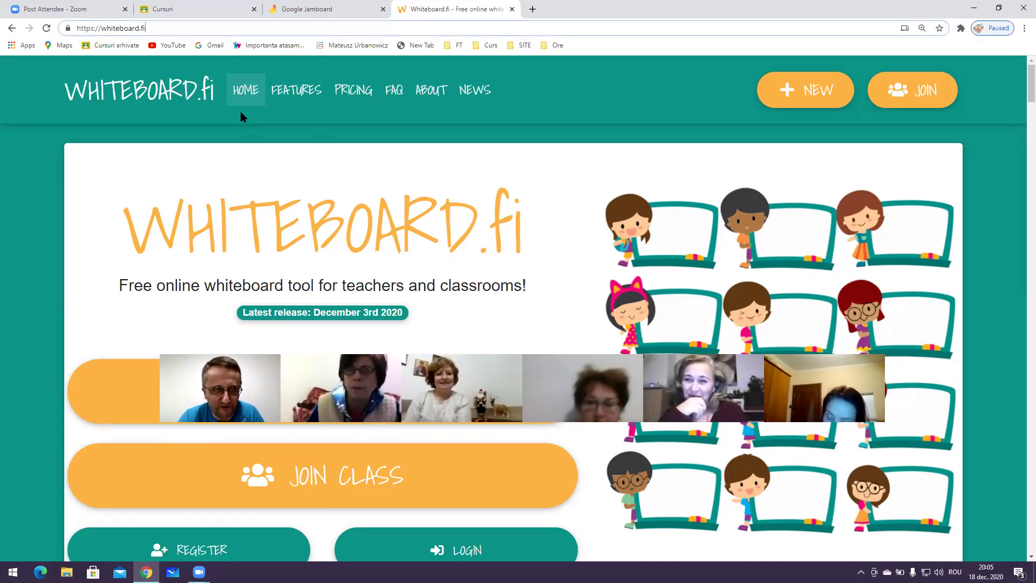
left_click_drag(172, 28, 23, 25)
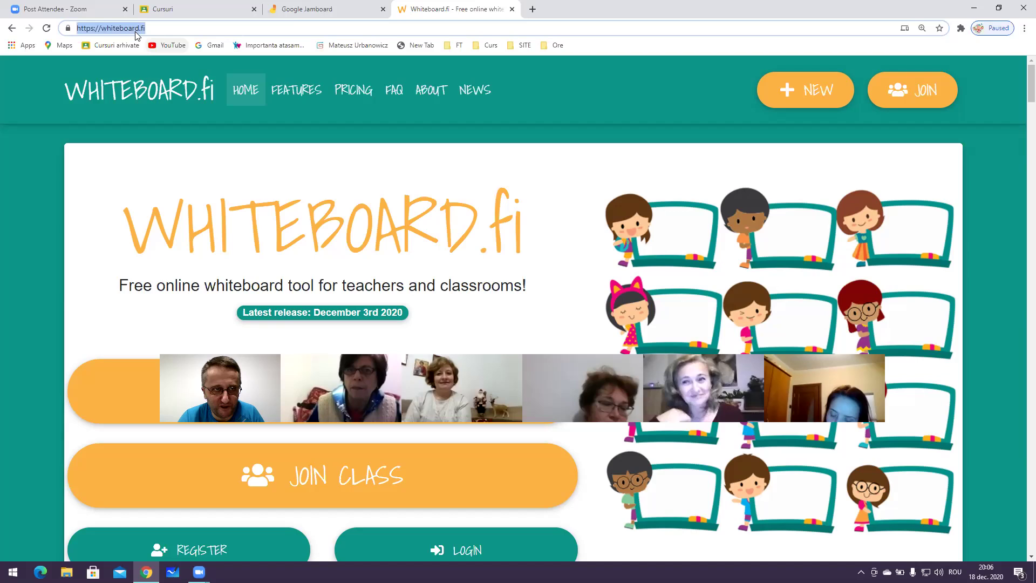
left_click(156, 29)
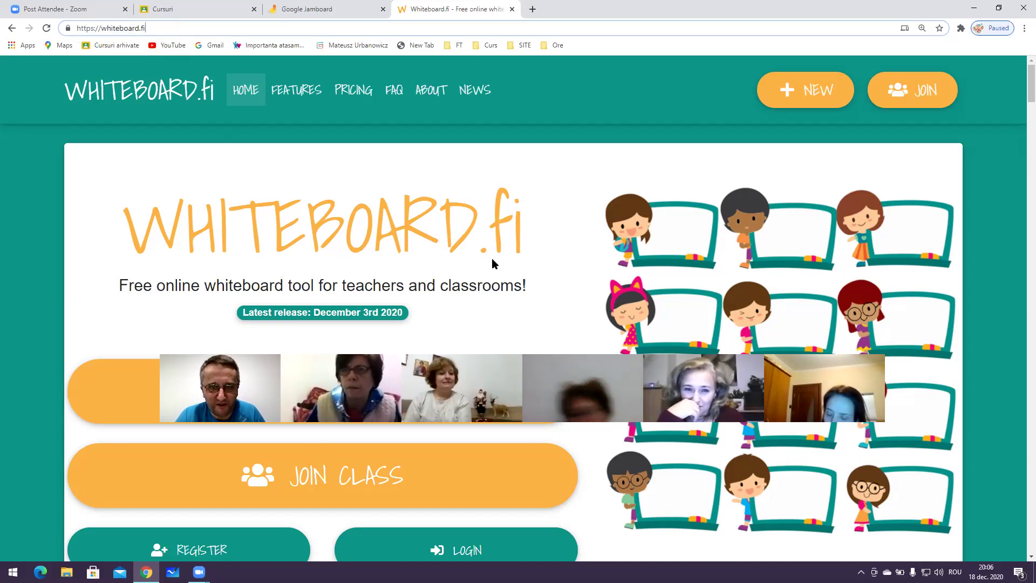
scroll(301, 330, "down", 1)
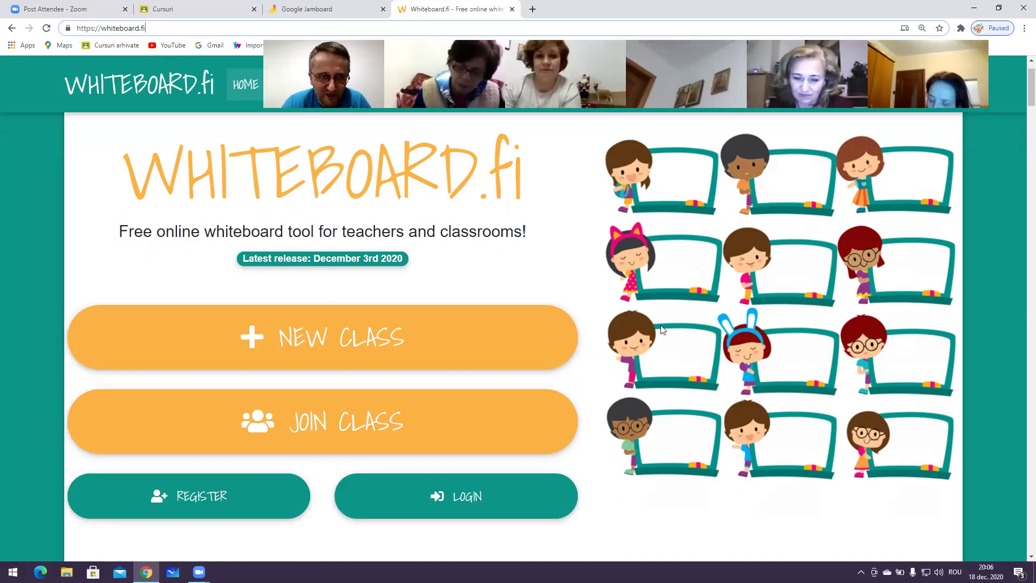
Enter 'tabla curs' as the teacher name and create the new class room
type("tabla curs")
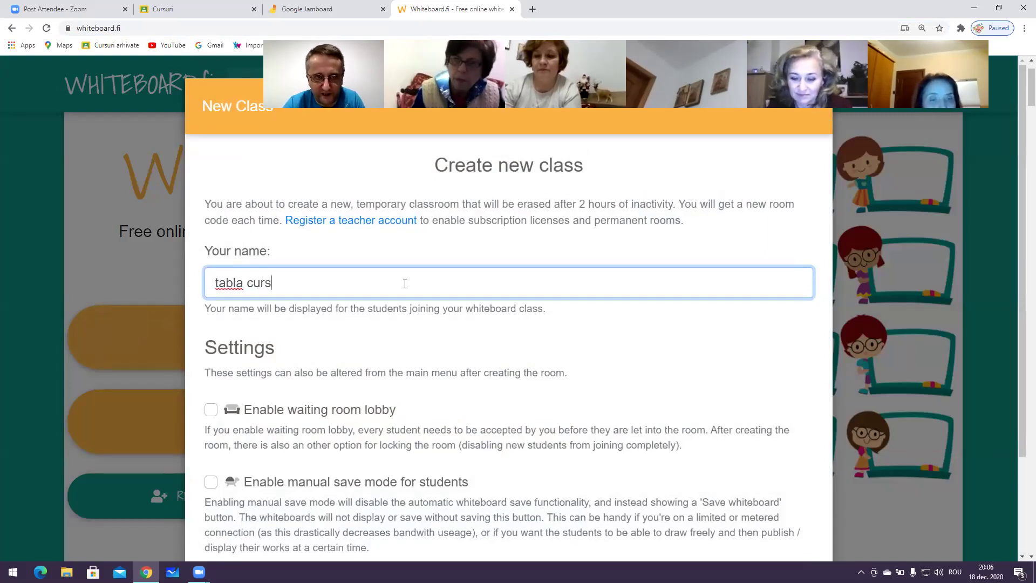
scroll(405, 284, "down", 2)
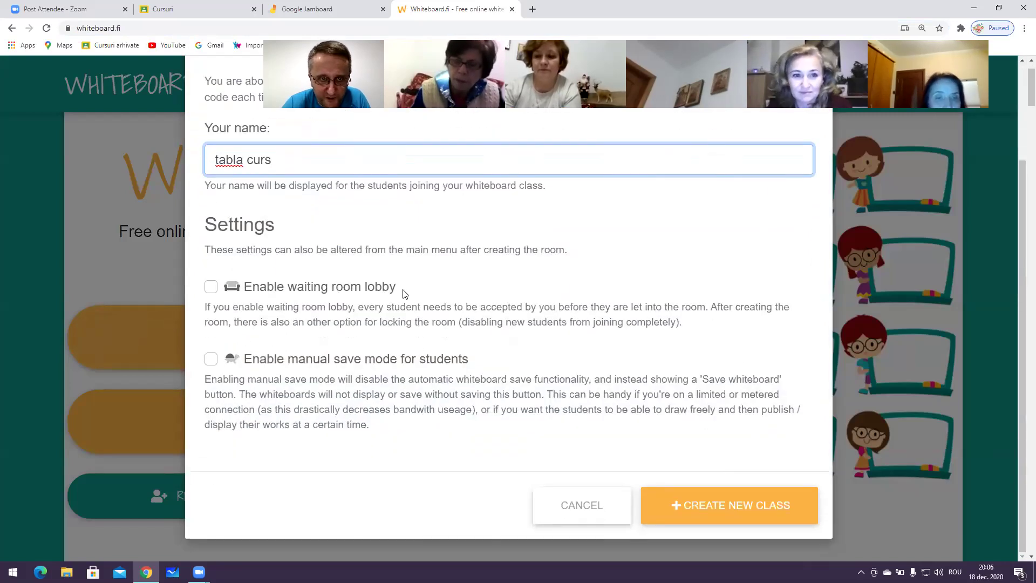
left_click_drag(284, 161, 252, 161)
left_click(295, 163)
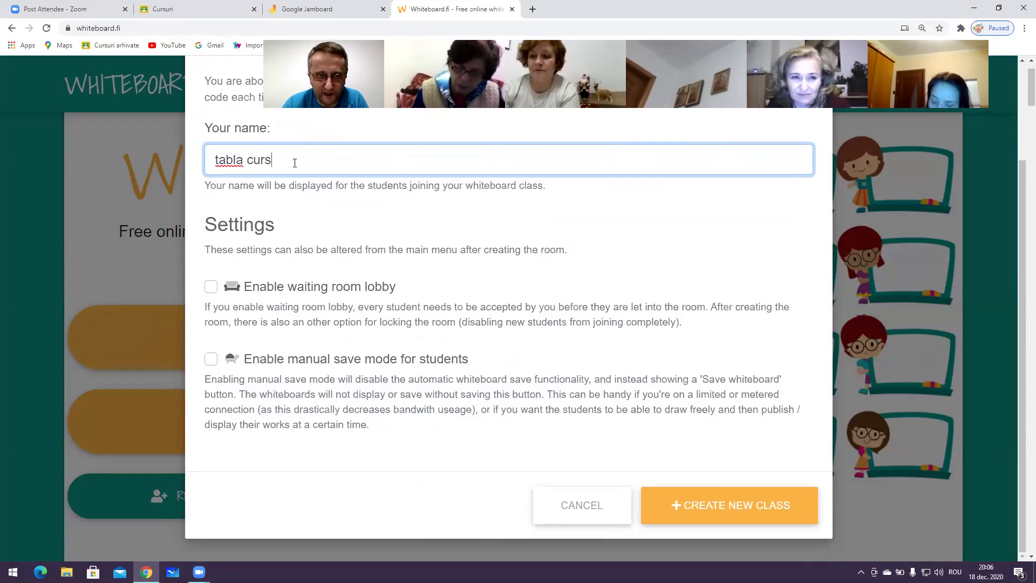
scroll(414, 339, "down", 2)
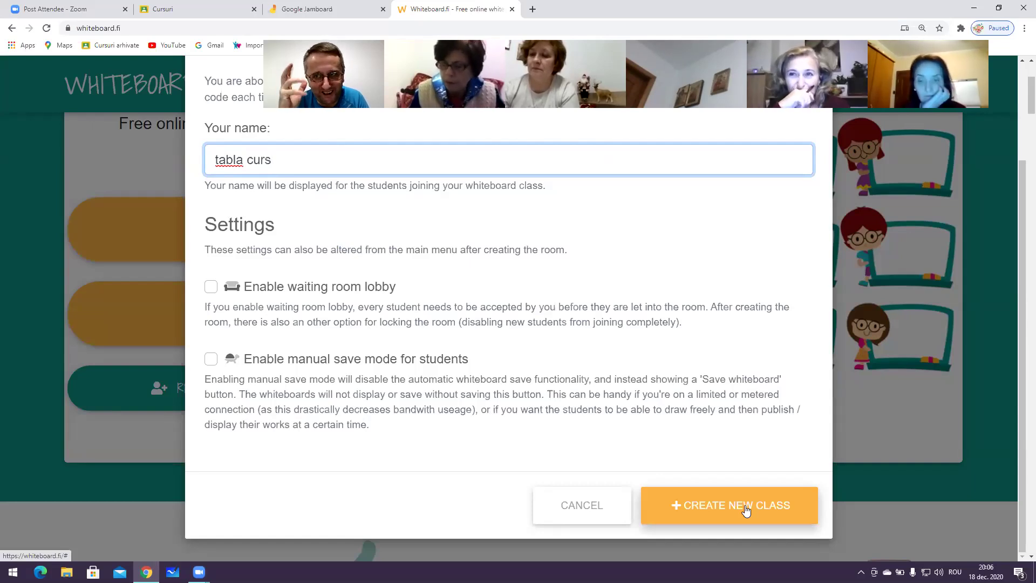
scroll(745, 510, "up", 1)
scroll(746, 510, "down", 1)
left_click(773, 512)
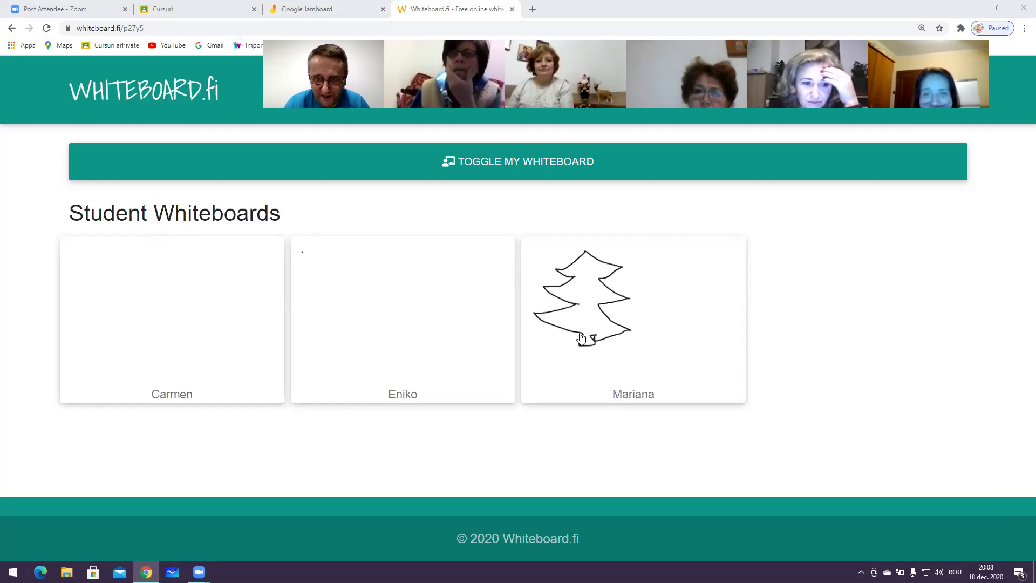
Save the student's Christmas tree whiteboard as an image file
left_click(615, 332)
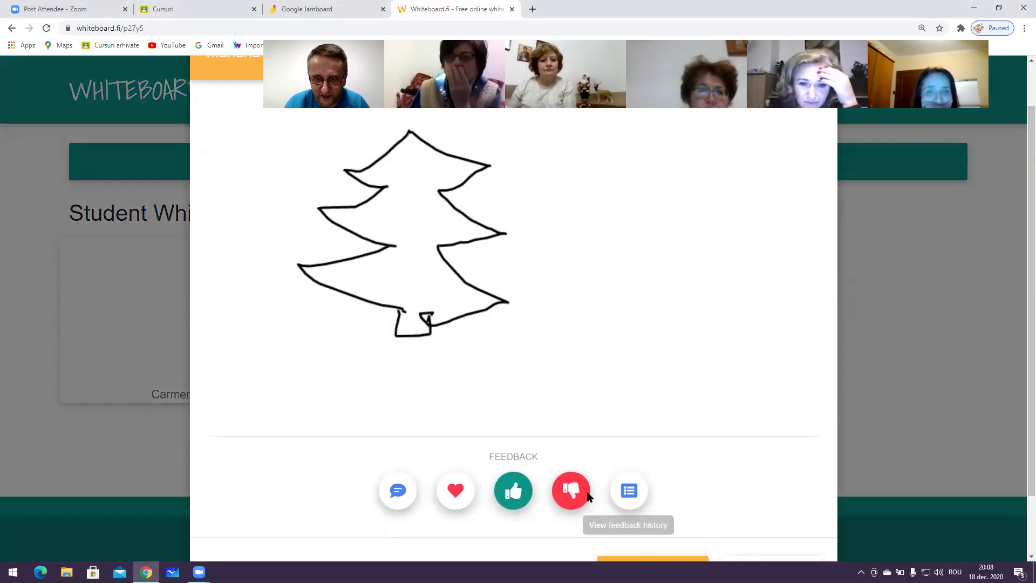
scroll(583, 496, "down", 2)
left_click(678, 504)
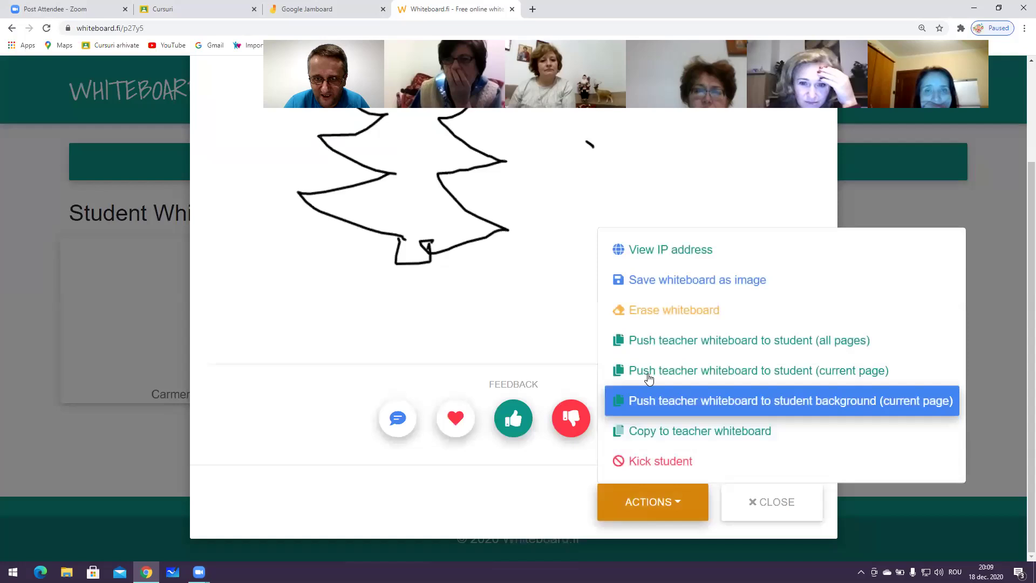
left_click(674, 279)
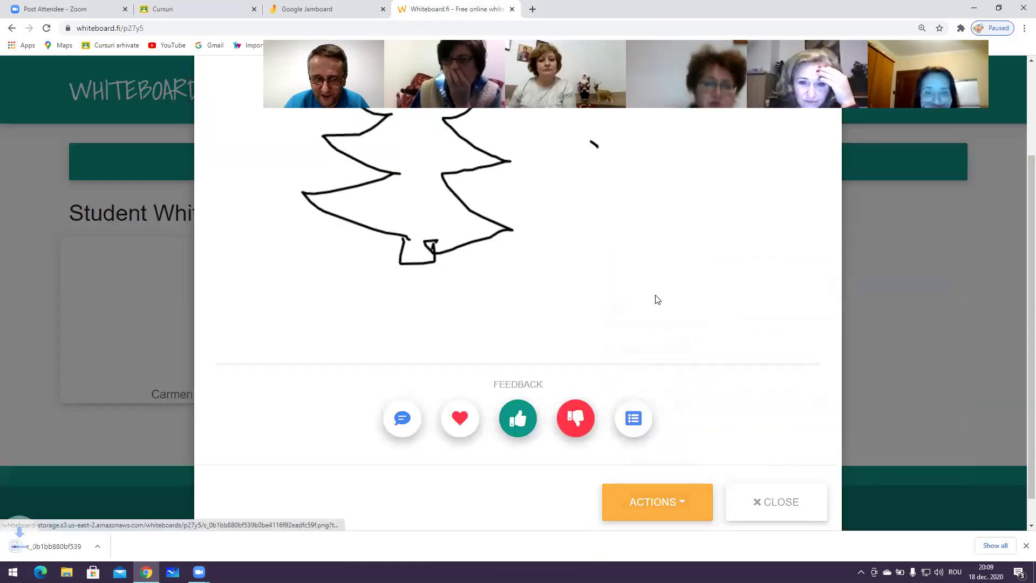
View the downloaded image, then close the viewer and the enlarged whiteboard
left_click(49, 546)
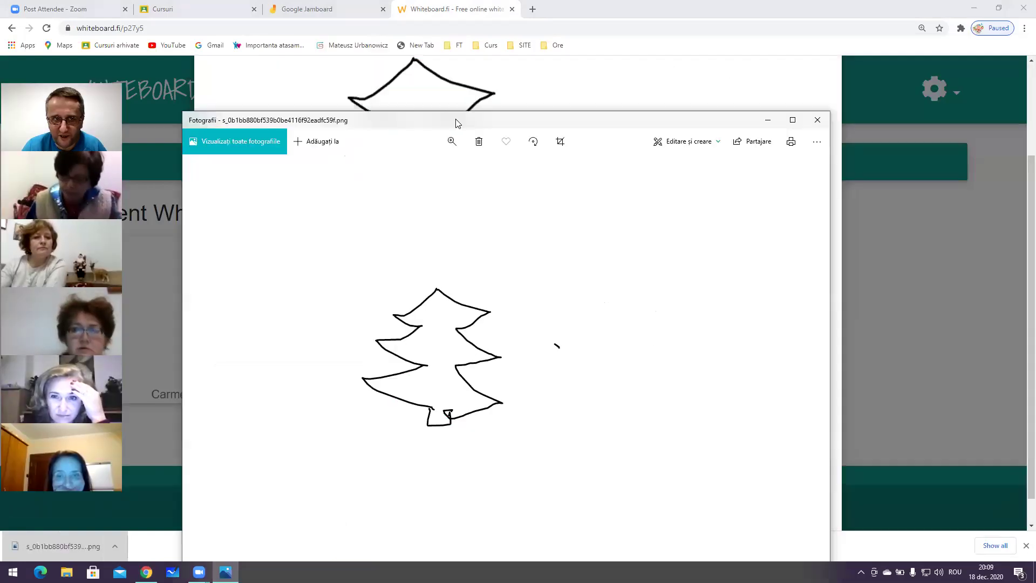
left_click(816, 119)
scroll(535, 252, "up", 2)
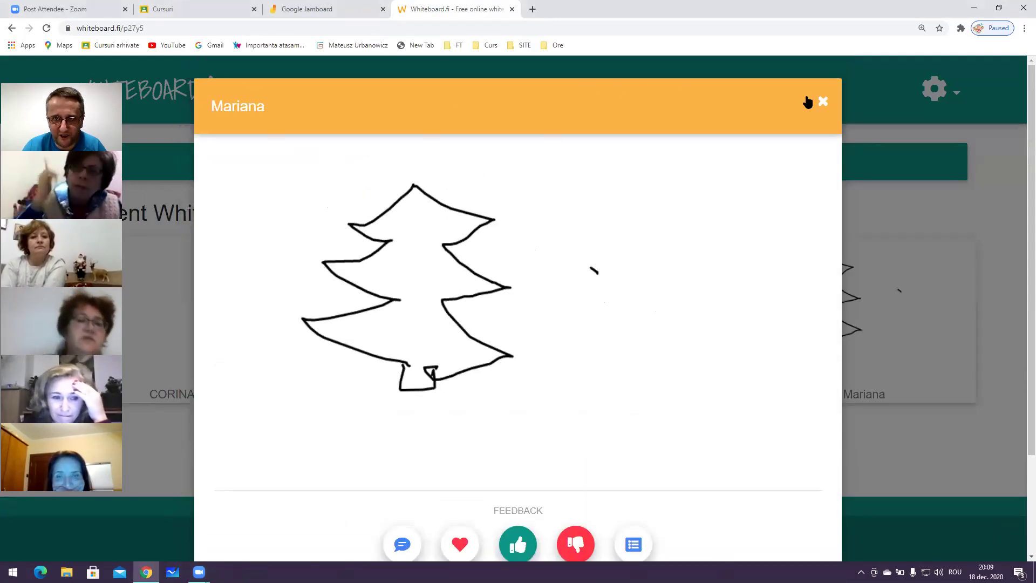
left_click(822, 101)
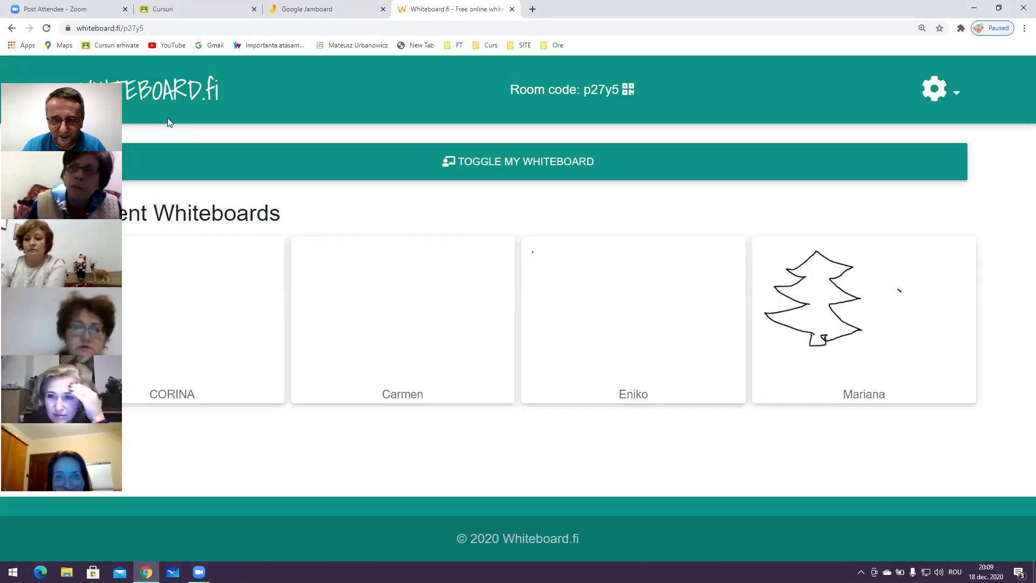
left_click_drag(126, 111, 885, 97)
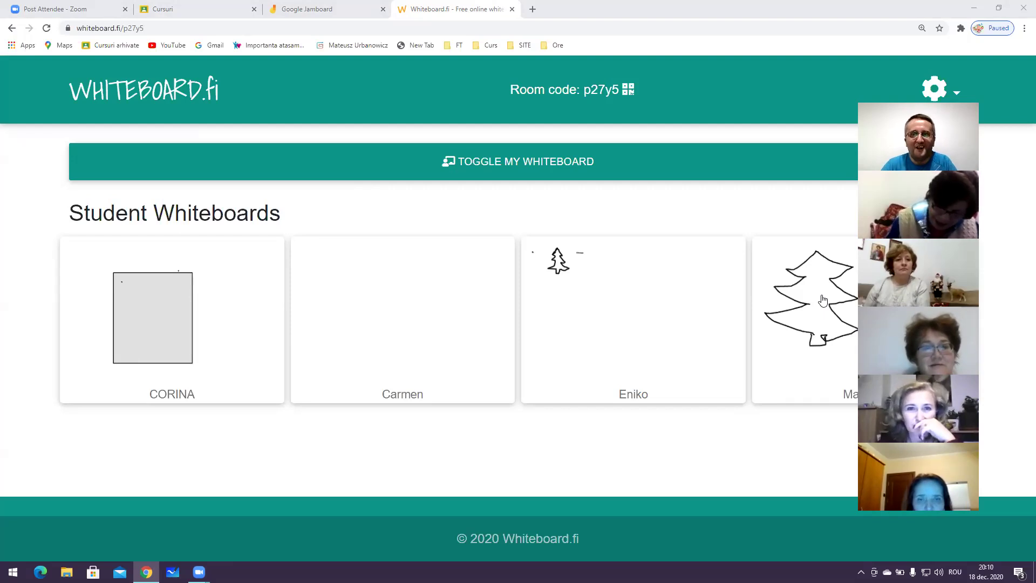
Show the teacher's own whiteboard, look at the page top, then hide it again
left_click(590, 161)
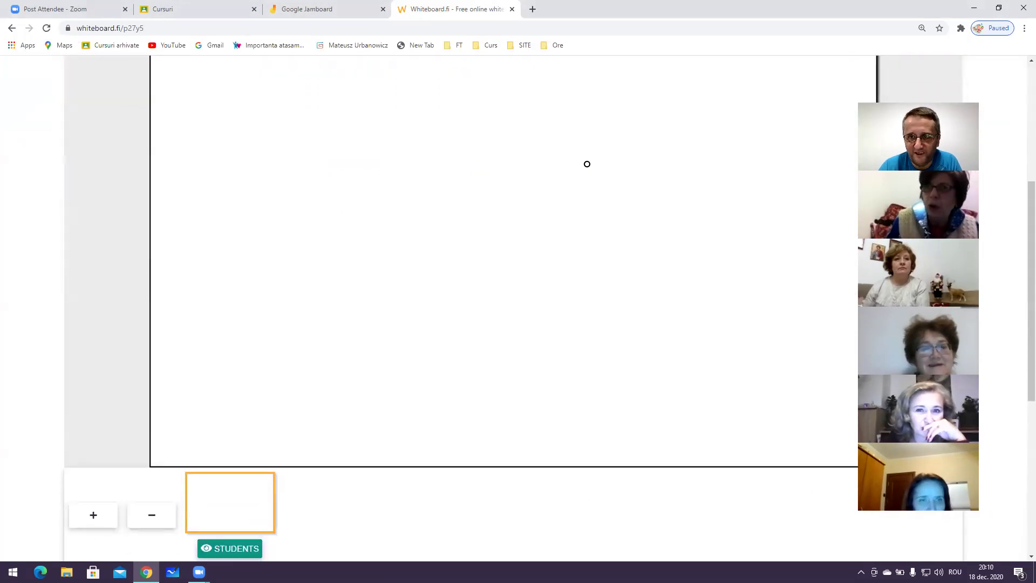
scroll(586, 164, "up", 1)
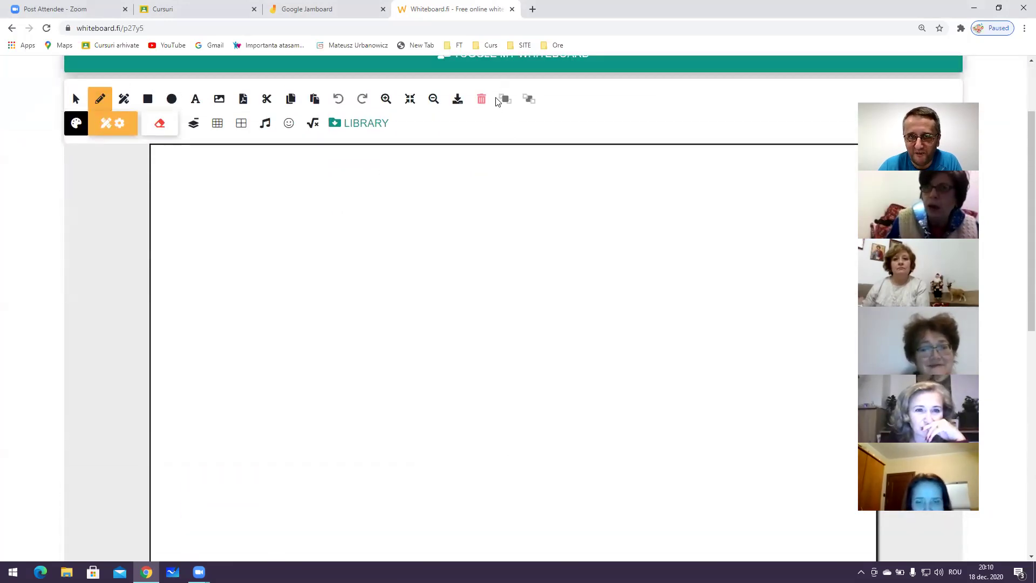
scroll(505, 113, "up", 1)
left_click(514, 122)
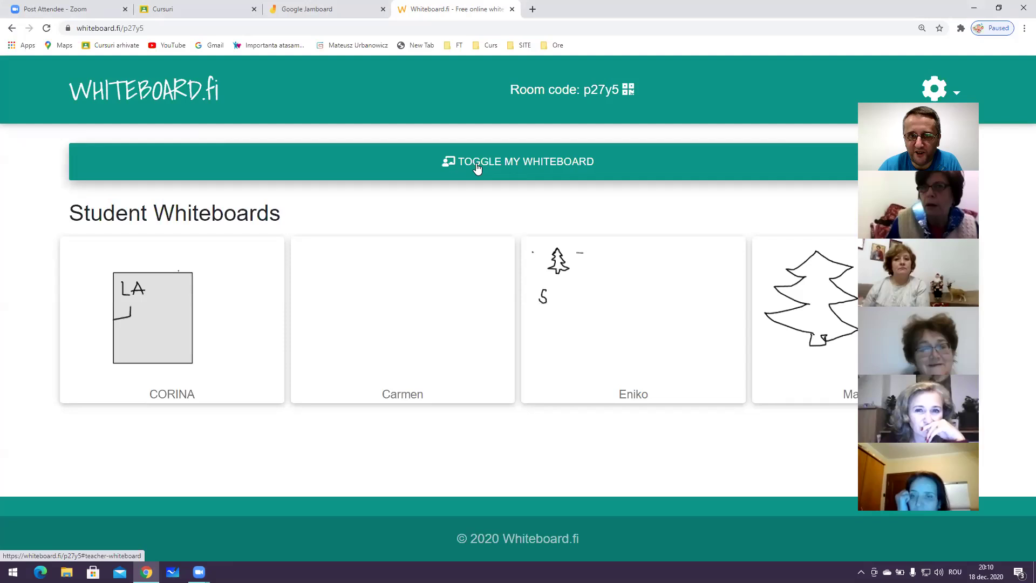
Toggle the teacher whiteboard on and off repeatedly, leaving its blank canvas open for drawing
left_click(575, 163)
left_click(575, 162)
left_click(575, 162)
left_click(575, 162)
left_click(575, 162)
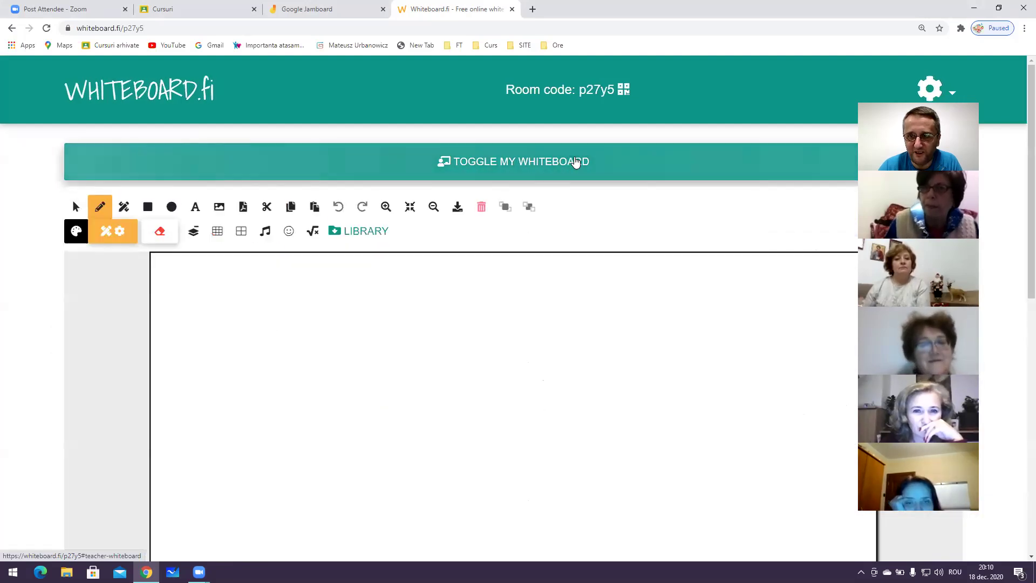
left_click(575, 162)
left_click(575, 162)
left_click(575, 162)
left_click(575, 162)
scroll(576, 208, "down", 2)
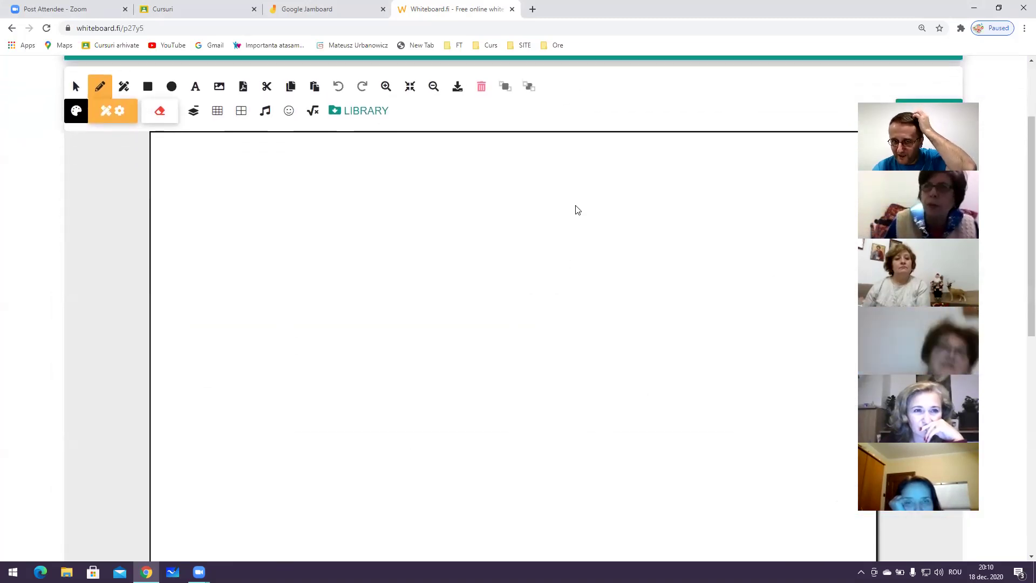